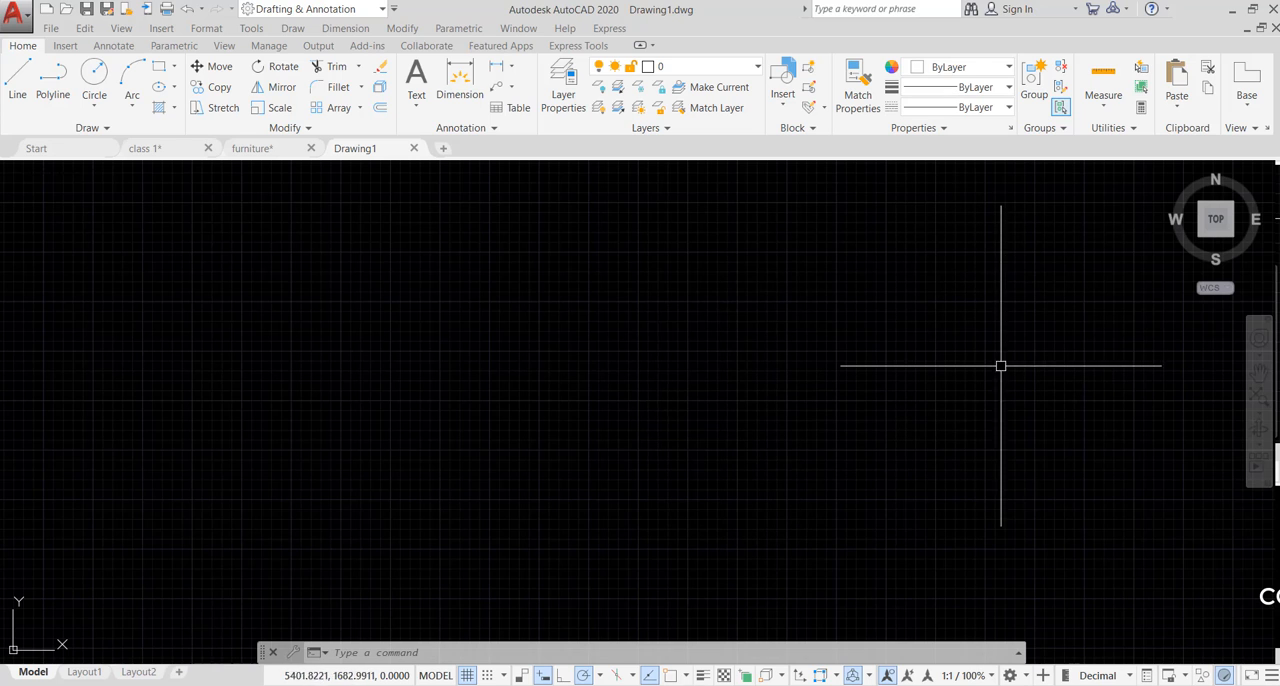
pyautogui.click(508, 346)
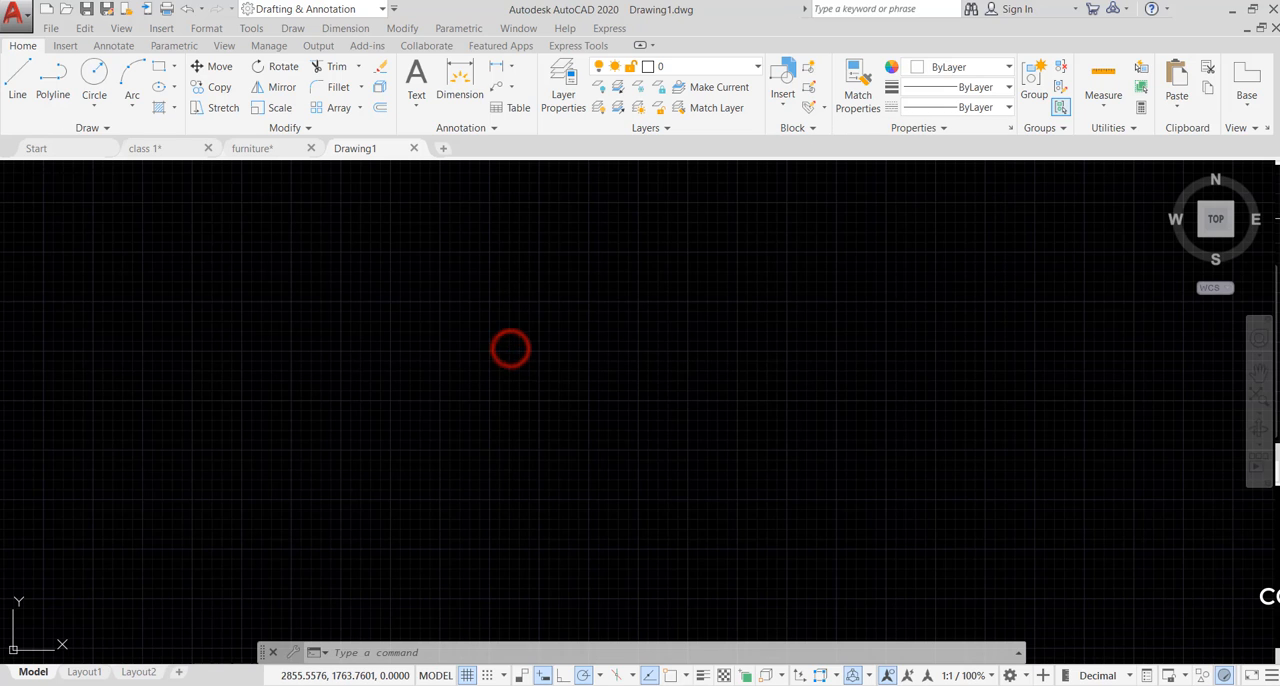
pyautogui.click(389, 411)
pyautogui.press('Escape')
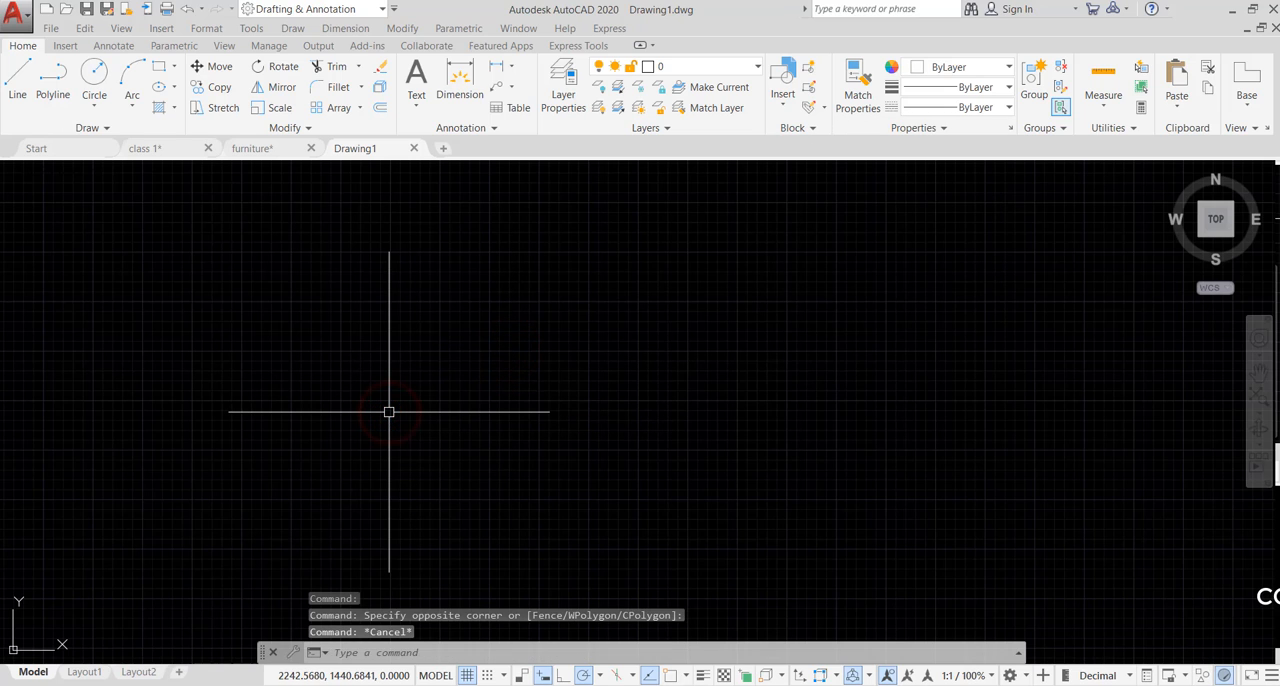
# - Draw a horizontal line about 1240 units long in the upper part of the empty drawing
pyautogui.write('l')
pyautogui.press('Return')
pyautogui.click(368, 325)
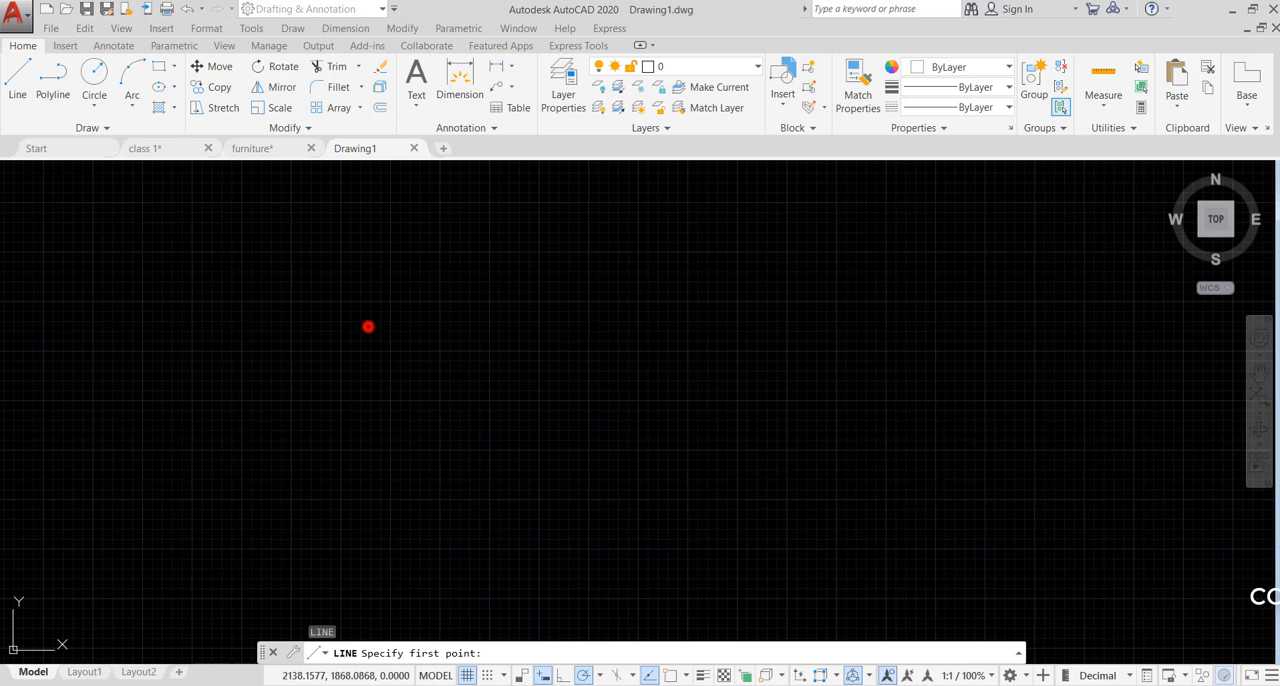
pyautogui.click(613, 326)
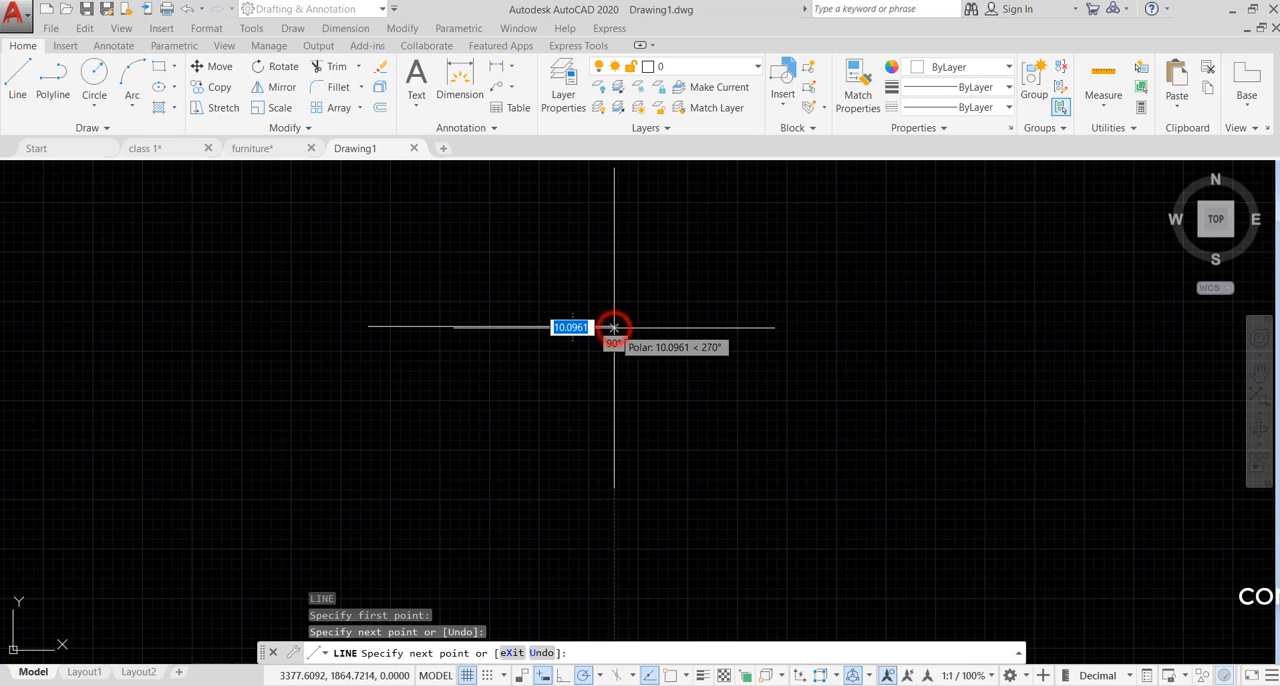
pyautogui.press('Escape')
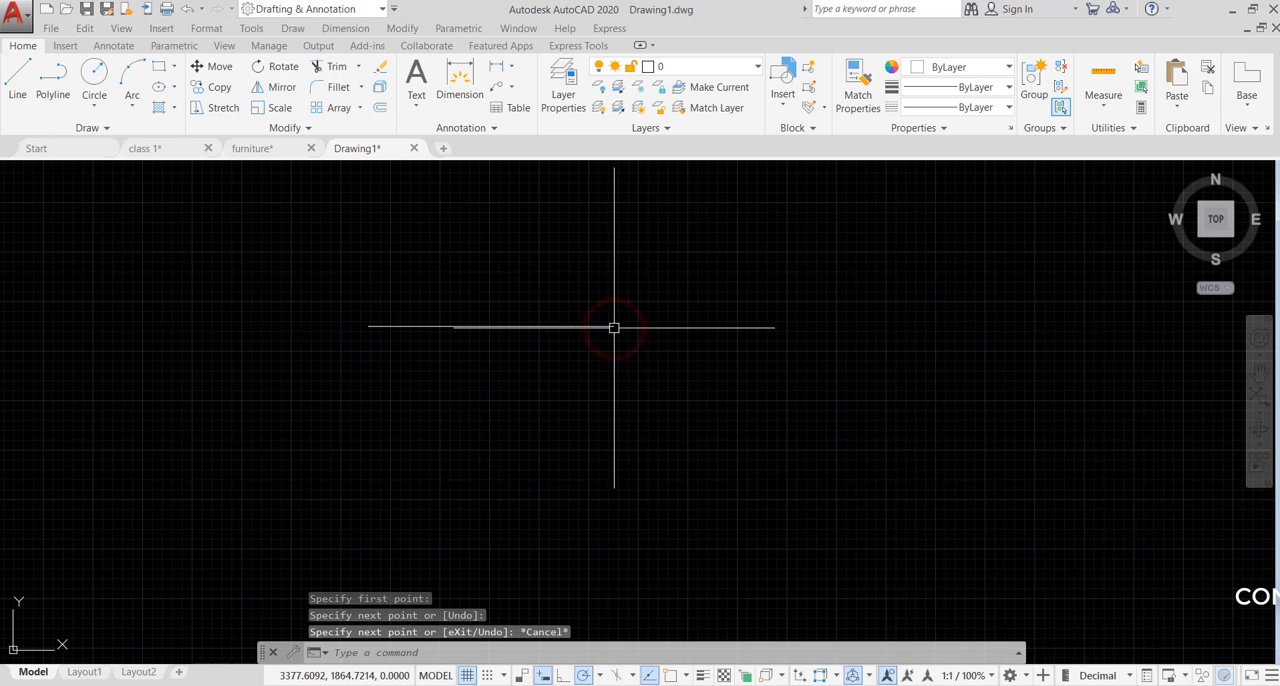
# - Draw a circle centred below the right end of the horizontal line
pyautogui.write('c')
pyautogui.press('Return')
pyautogui.click(599, 472)
pyautogui.click(628, 422)
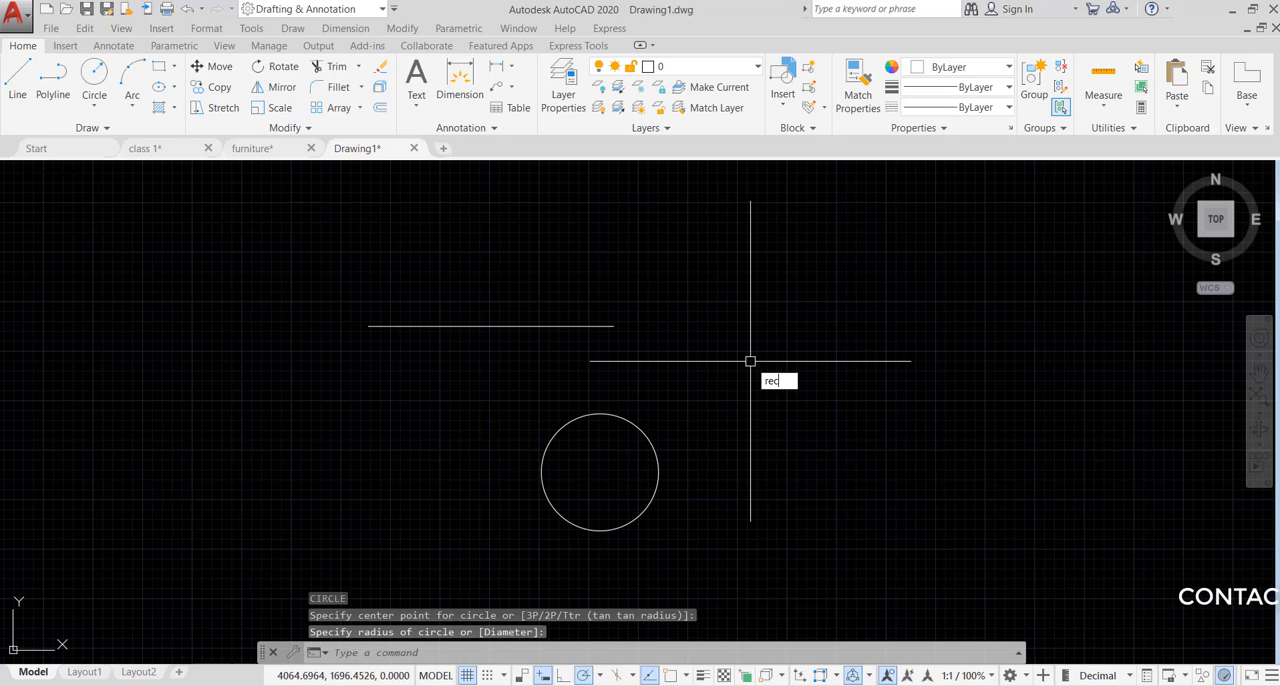
# - Draw a small upright rectangle to the right of the line and above the circle
pyautogui.write('rec')
pyautogui.press('Return')
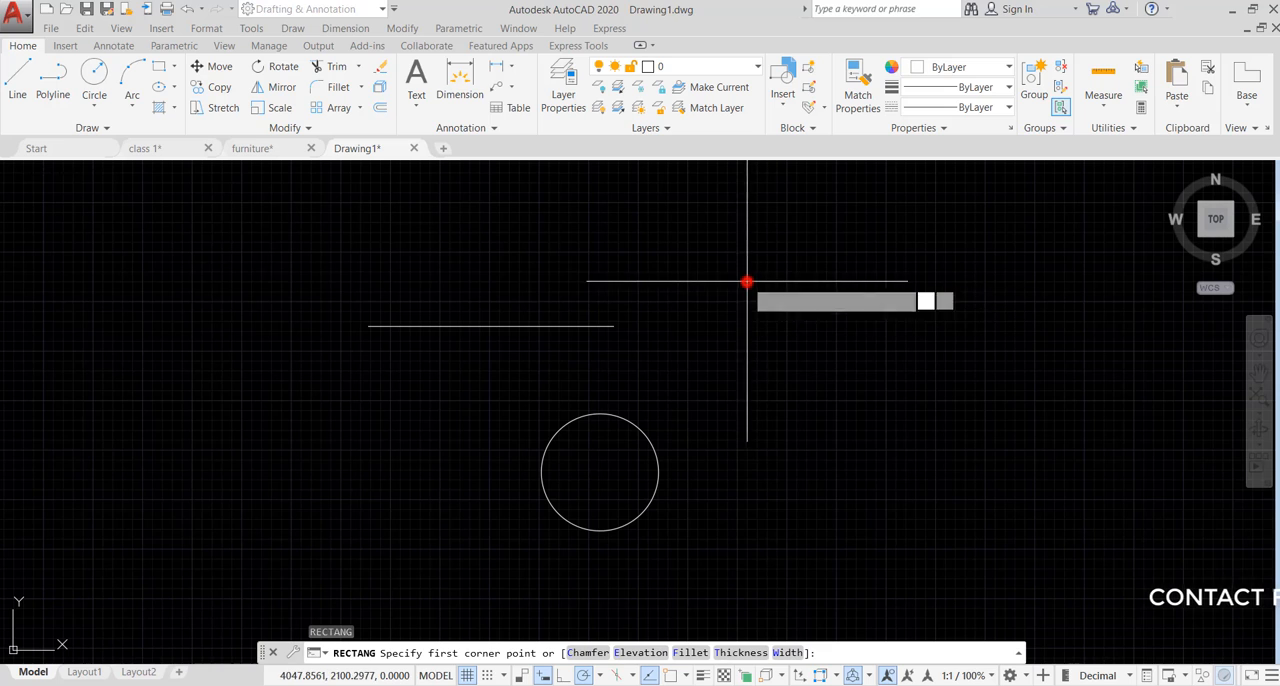
pyautogui.click(747, 281)
pyautogui.click(820, 367)
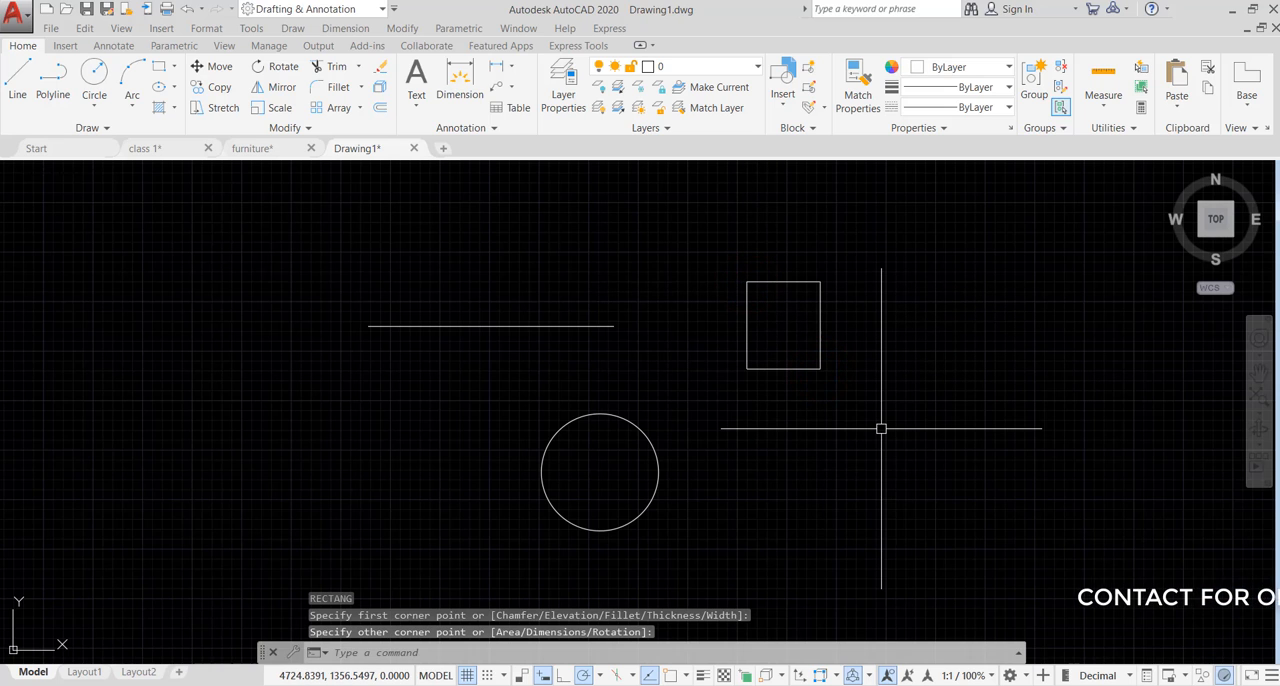
# - Draw a 5-sided polygon inscribed in a circle of radius about 448 units, below and right of the rectangle, with a vertex pointing up
pyautogui.press('Return')
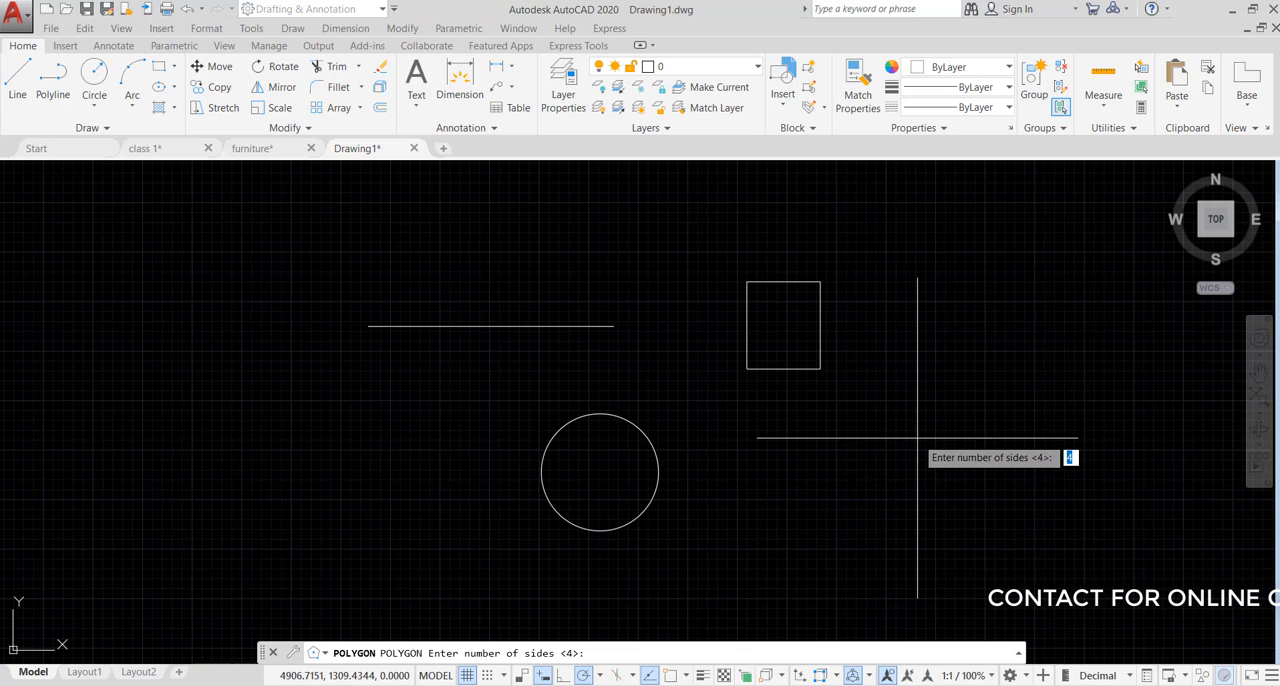
pyautogui.write('5')
pyautogui.press('Return')
pyautogui.click(917, 437)
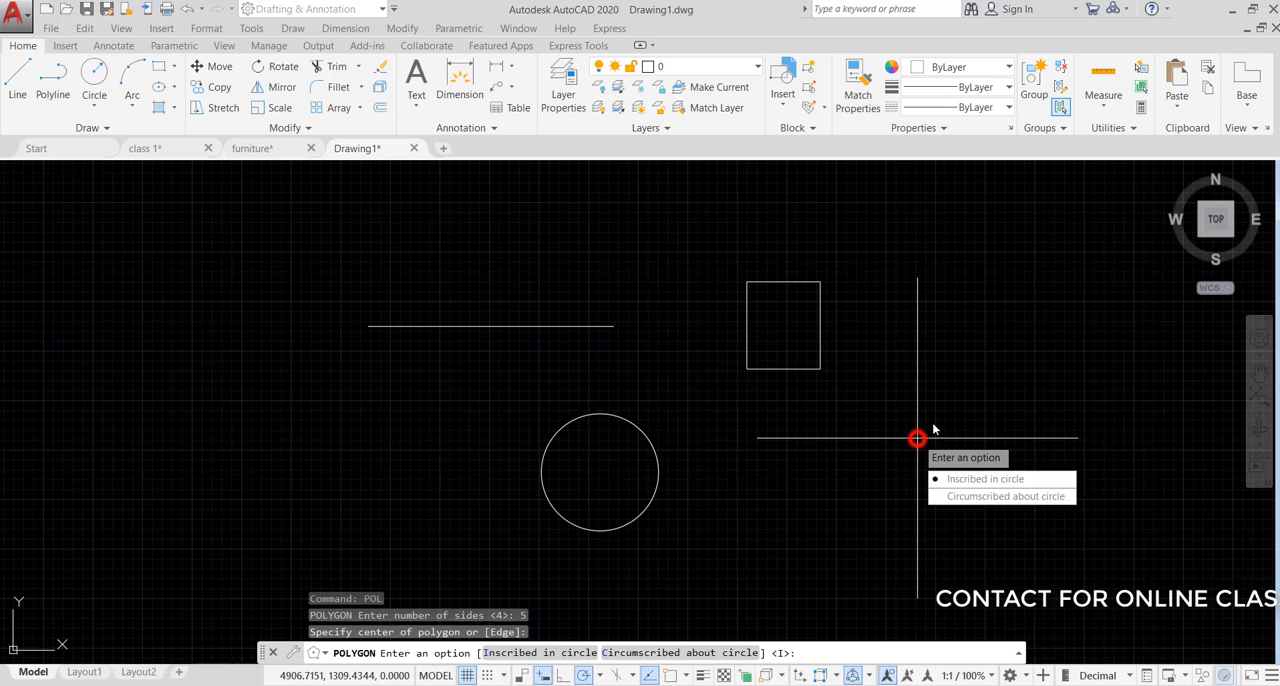
pyautogui.click(966, 481)
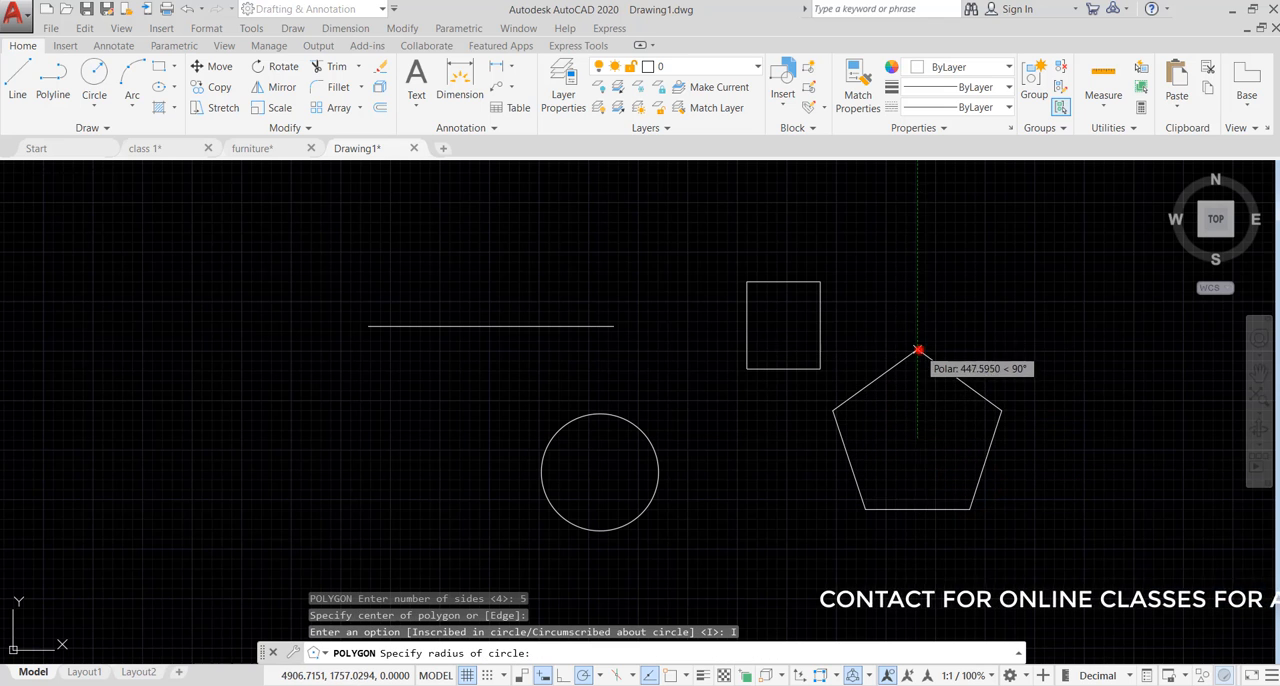
pyautogui.click(918, 350)
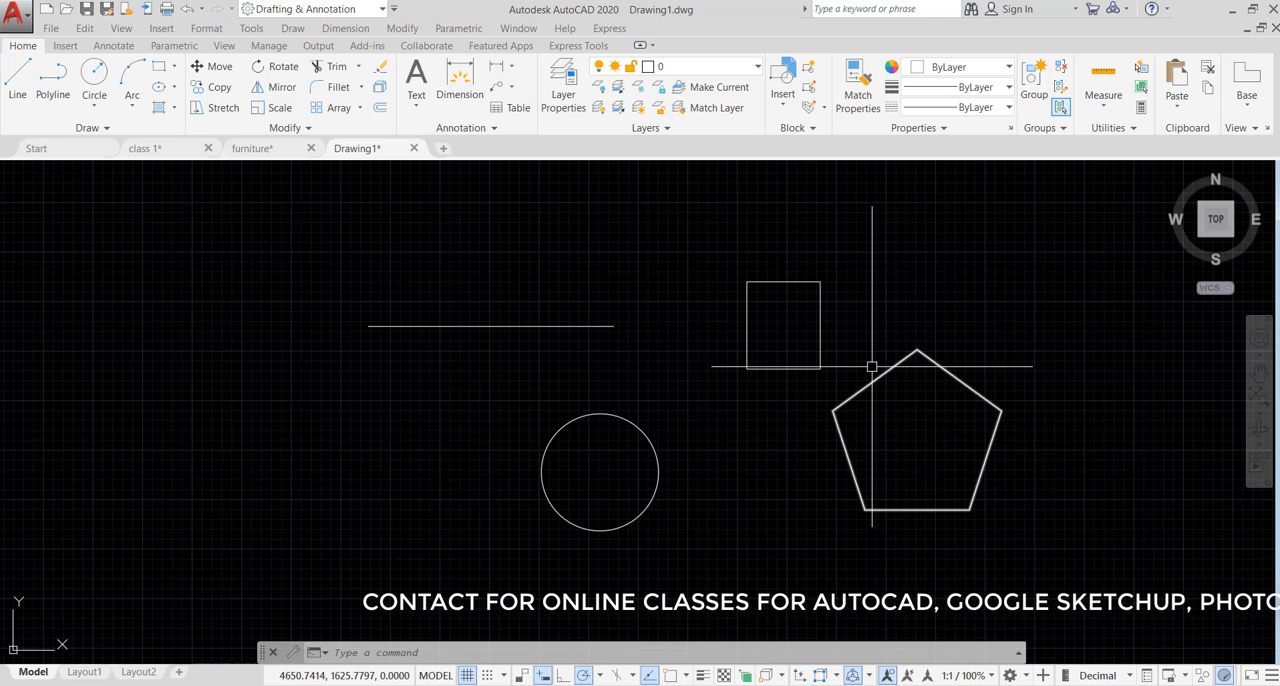
pyautogui.moveTo(860, 393); pyautogui.dragTo(522, 375, button='middle')
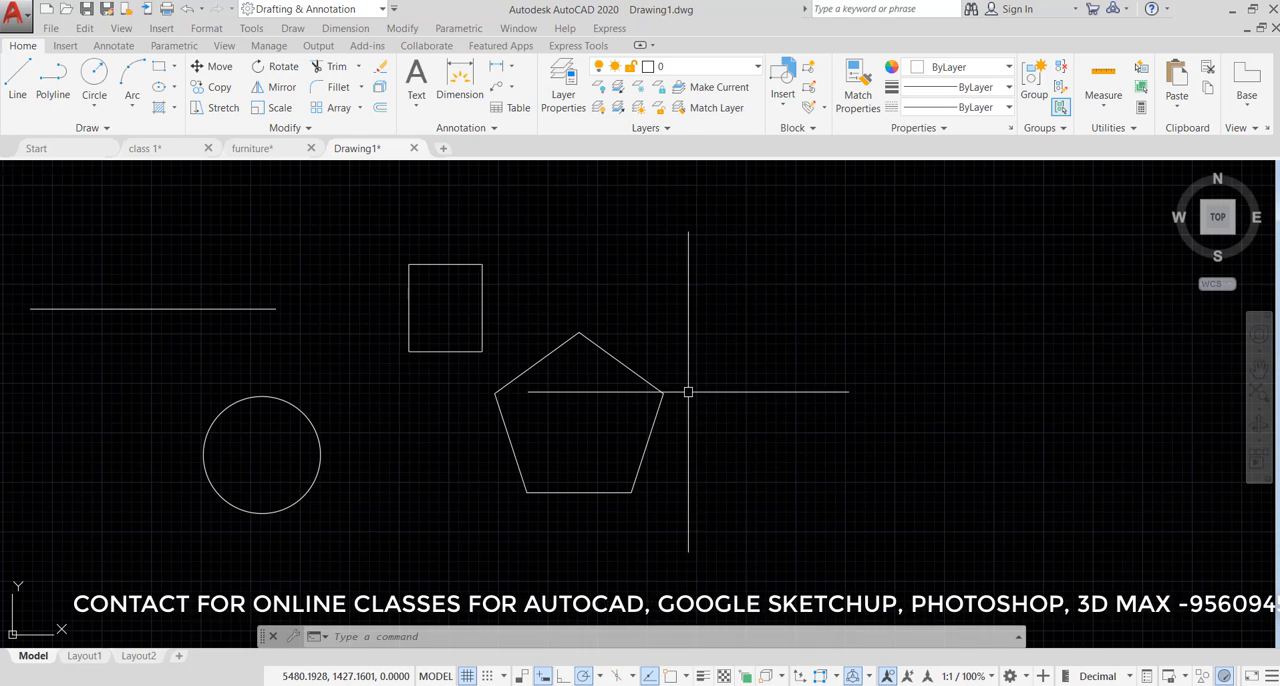
pyautogui.click(690, 67)
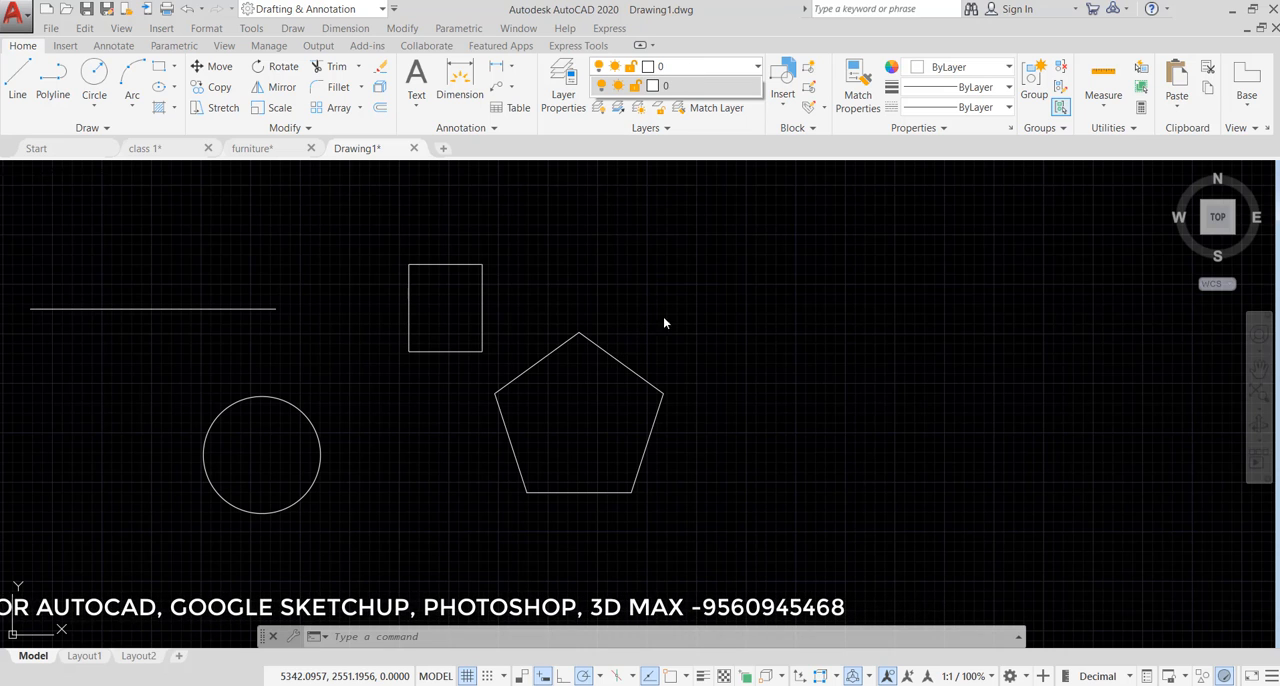
pyautogui.click(702, 287)
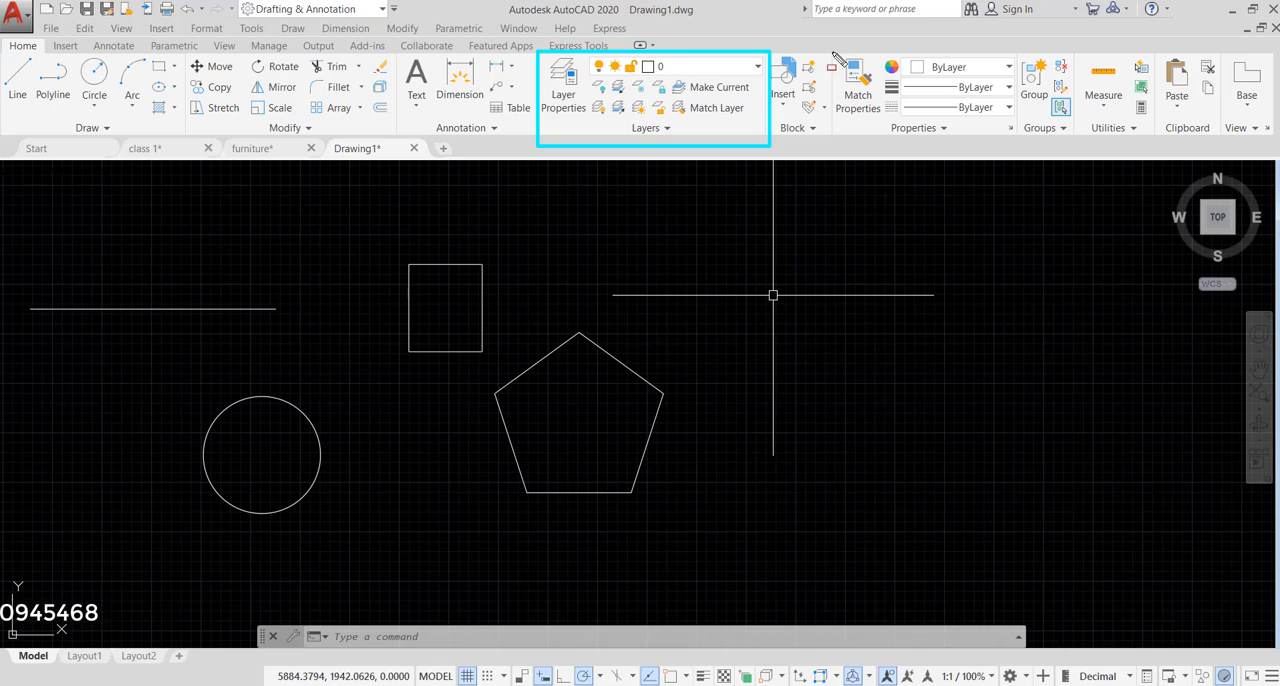
pyautogui.moveTo(863, 91); pyautogui.dragTo(1015, 137)
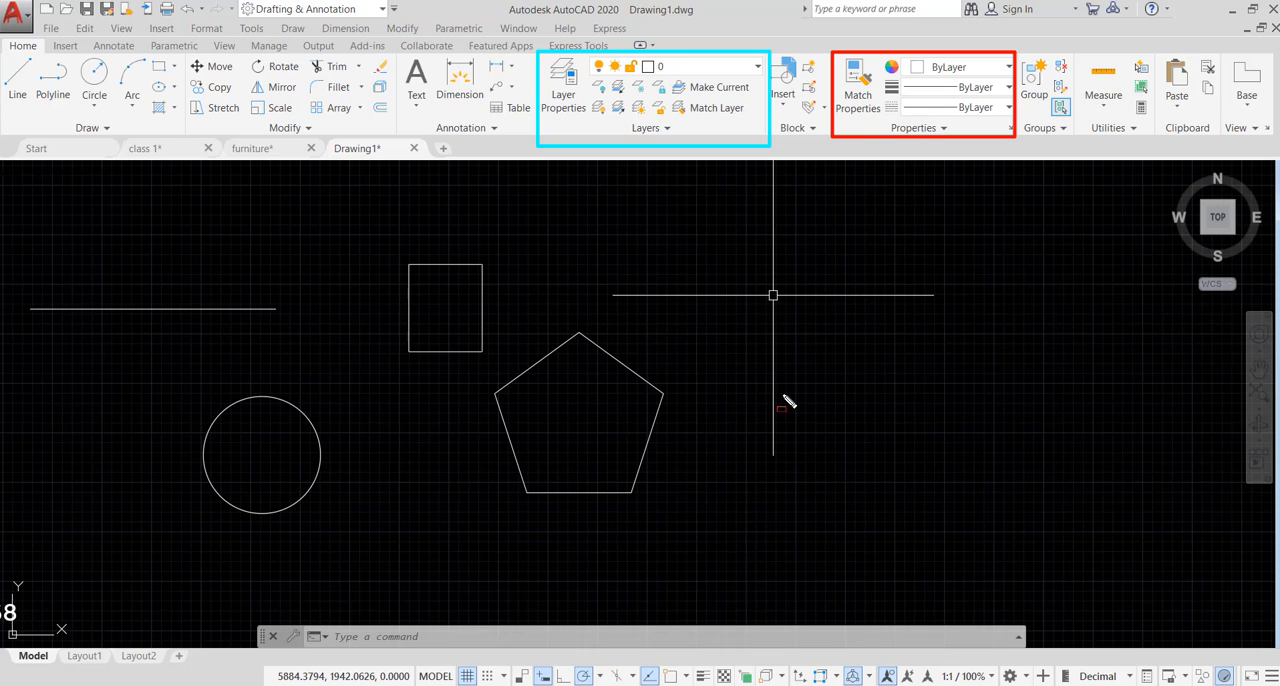
pyautogui.press('Escape')
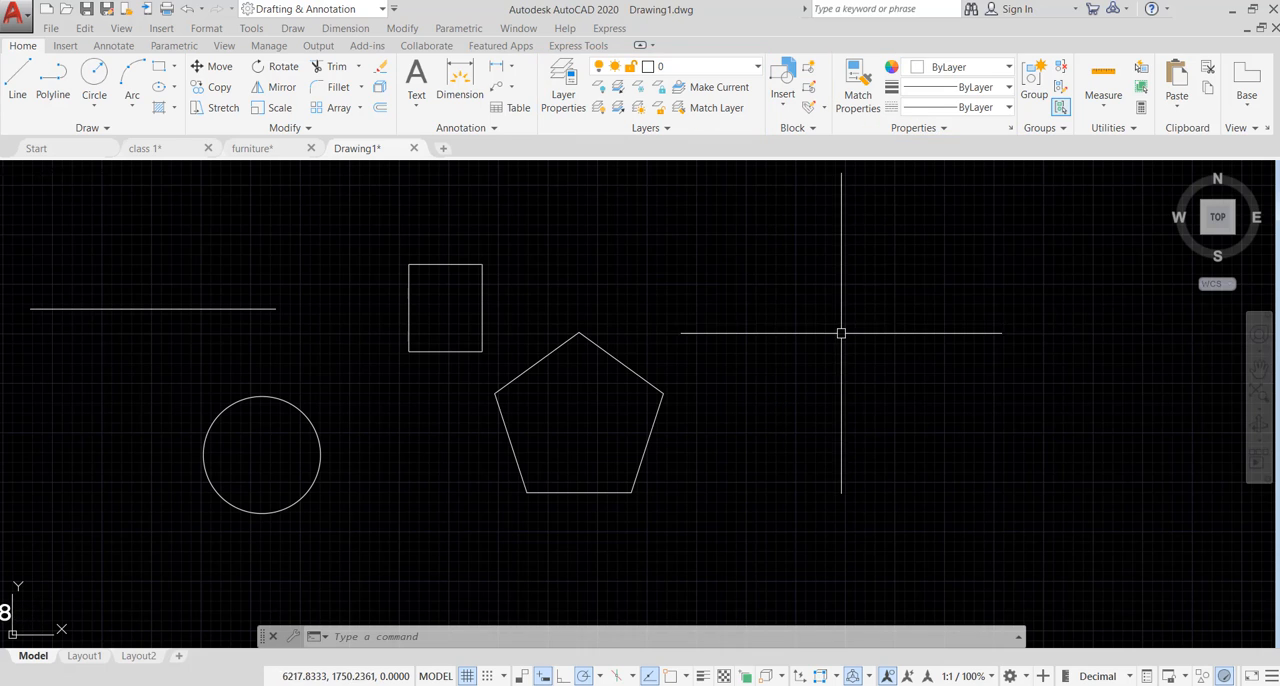
# - Set the current object color to red 237,31,36 and the current lineweight to 0.20 mm
pyautogui.click(941, 67)
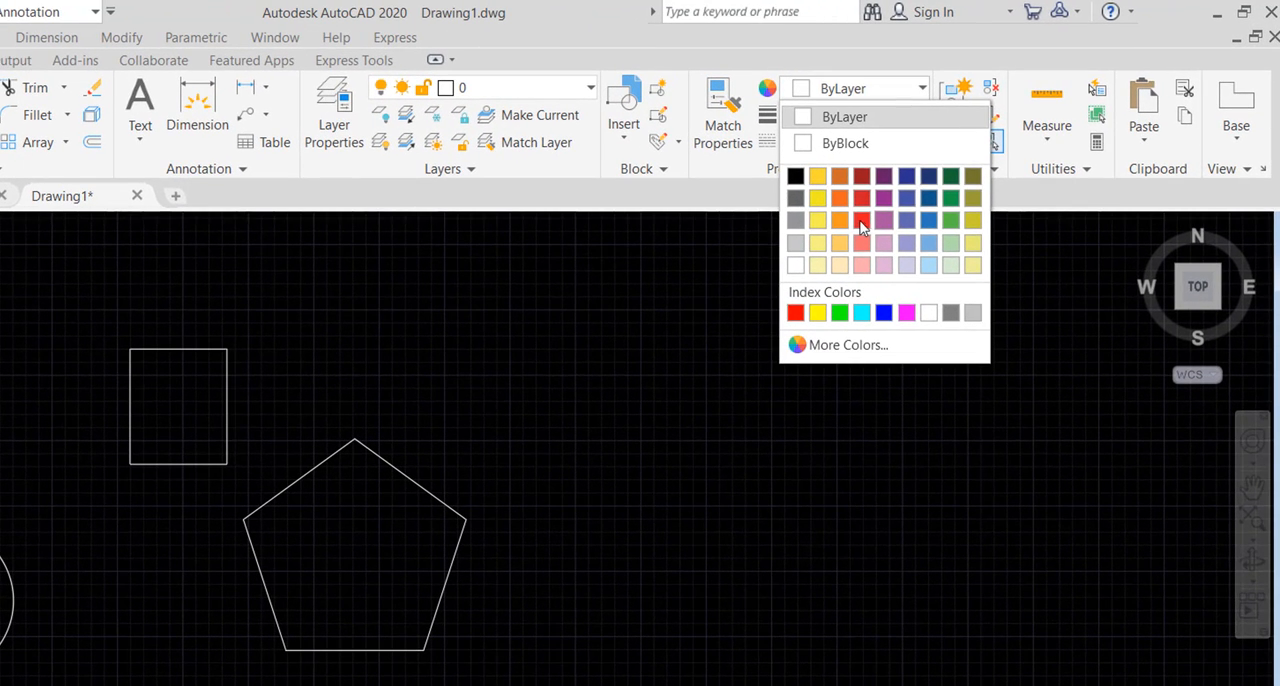
pyautogui.click(861, 225)
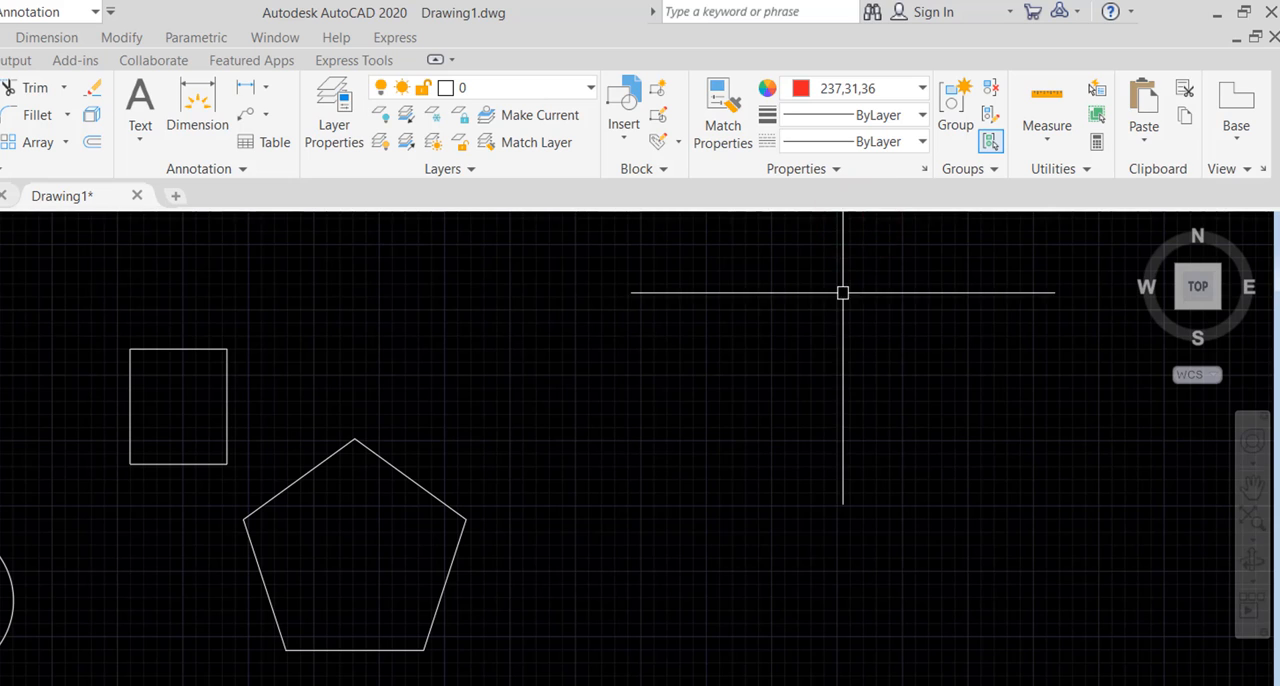
pyautogui.click(913, 114)
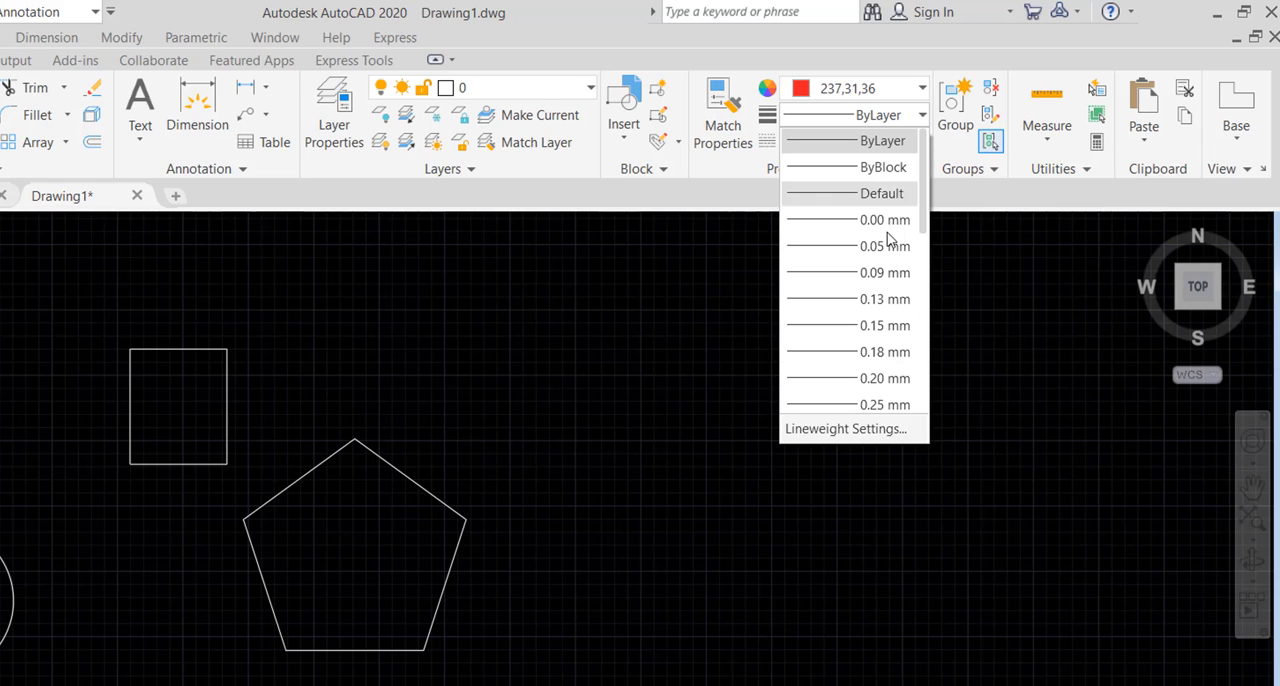
pyautogui.click(872, 378)
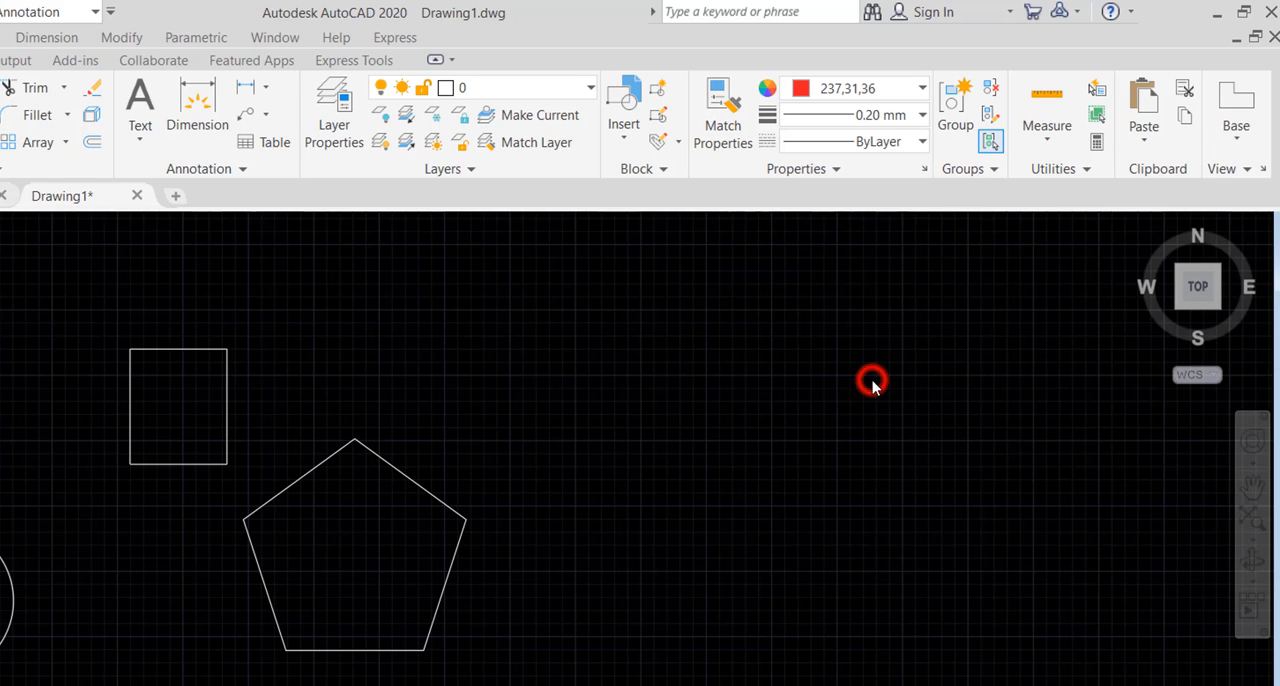
# - Load all available linetypes from acadiso.lin into the drawing
pyautogui.click(918, 143)
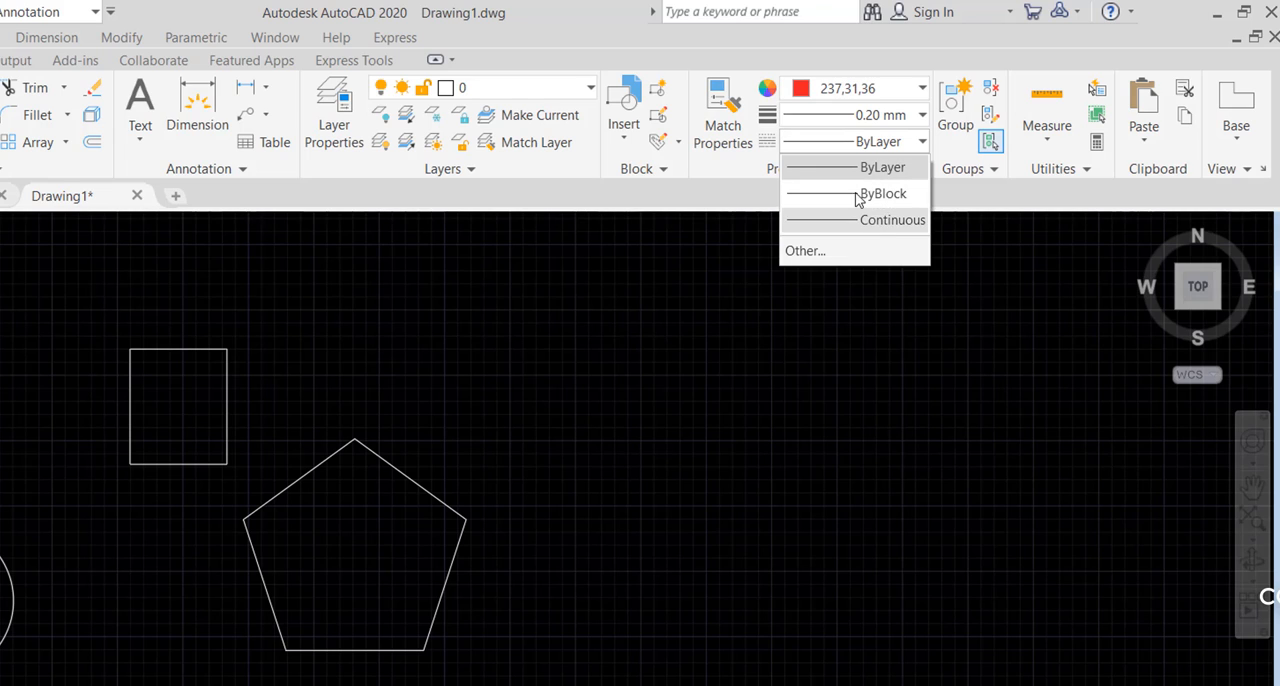
pyautogui.click(808, 253)
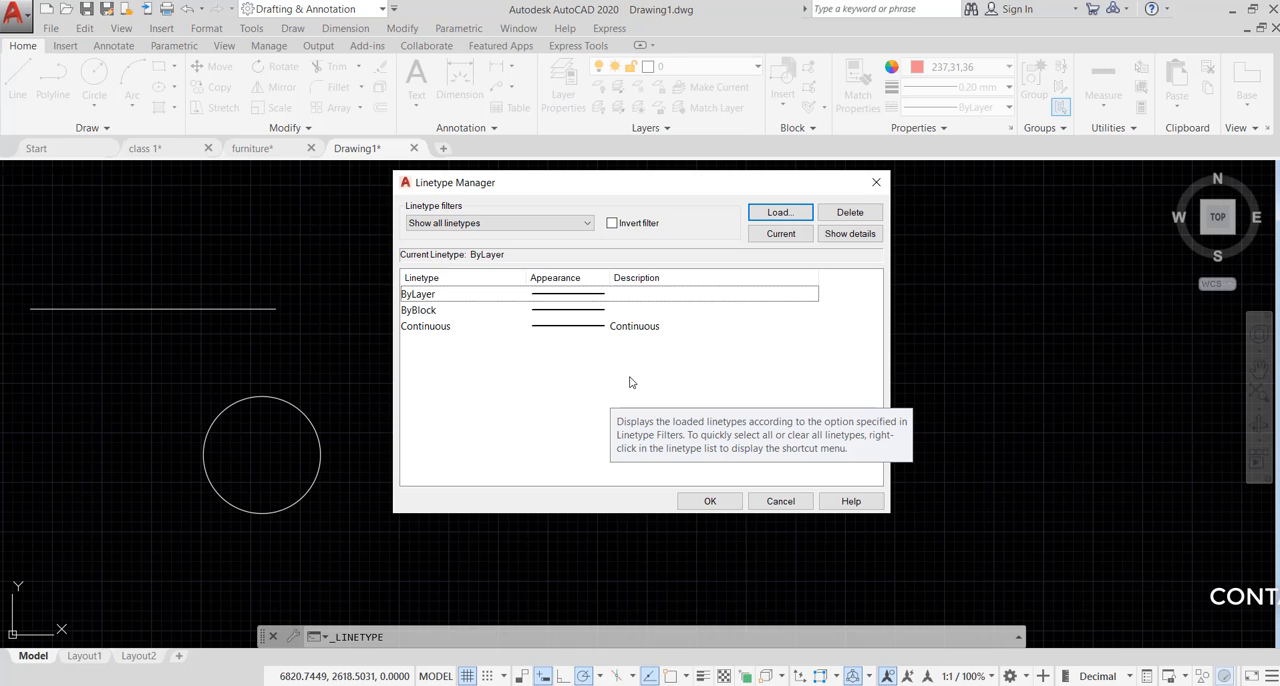
pyautogui.click(779, 213)
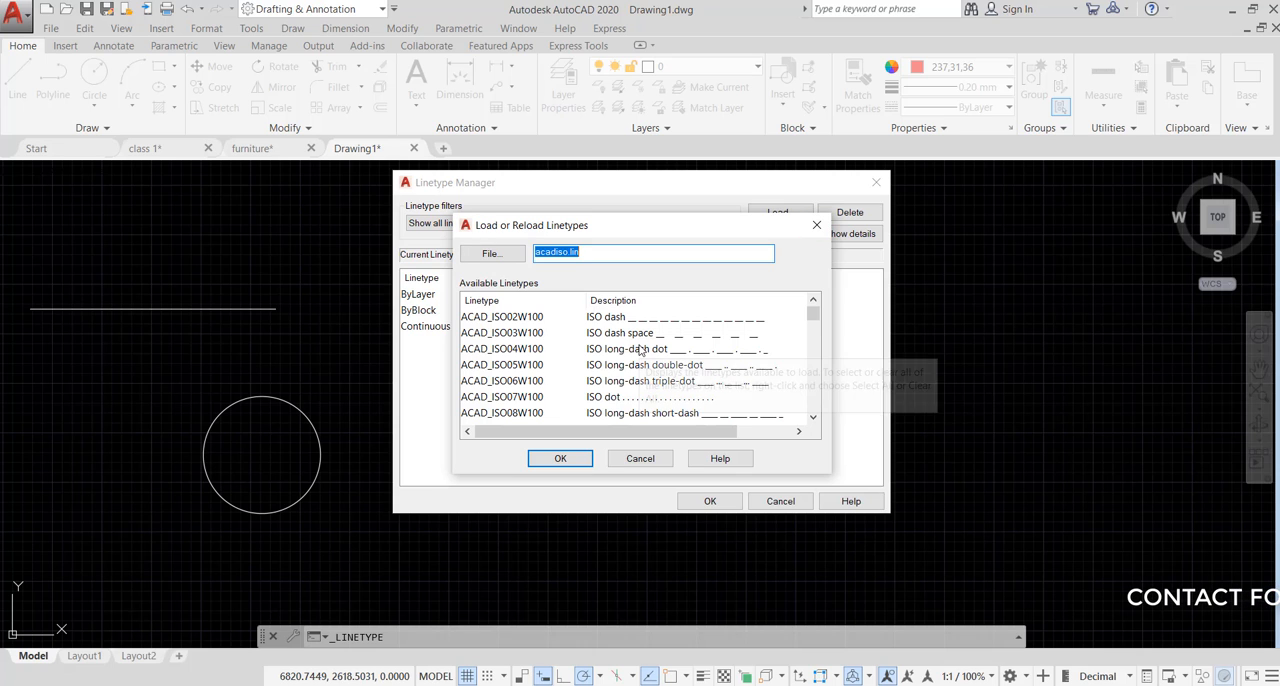
pyautogui.click(640, 349)
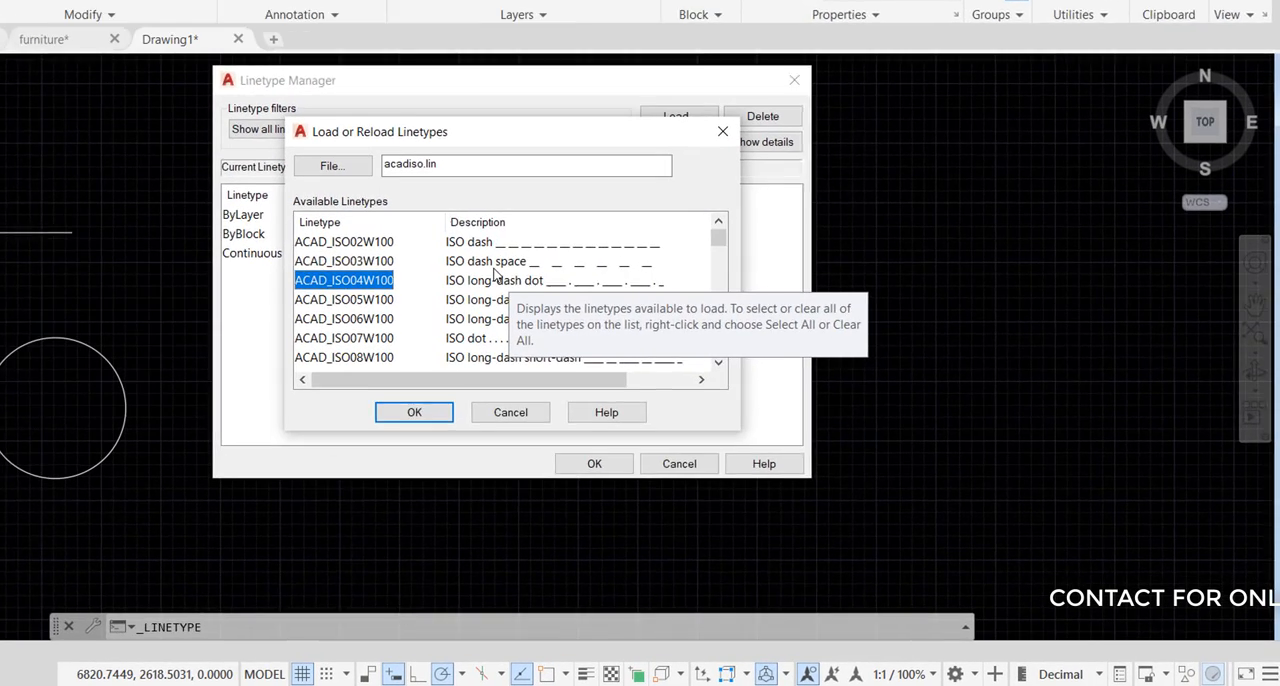
pyautogui.click(627, 339)
pyautogui.rightClick(627, 339)
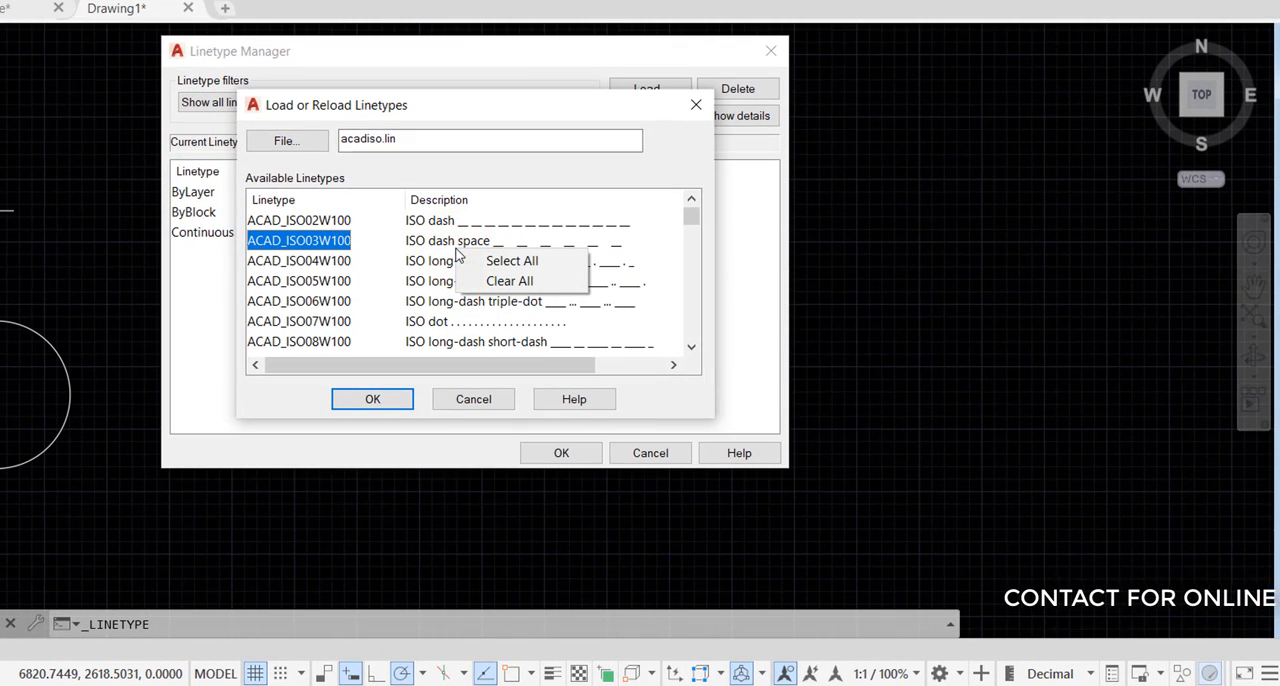
pyautogui.click(505, 260)
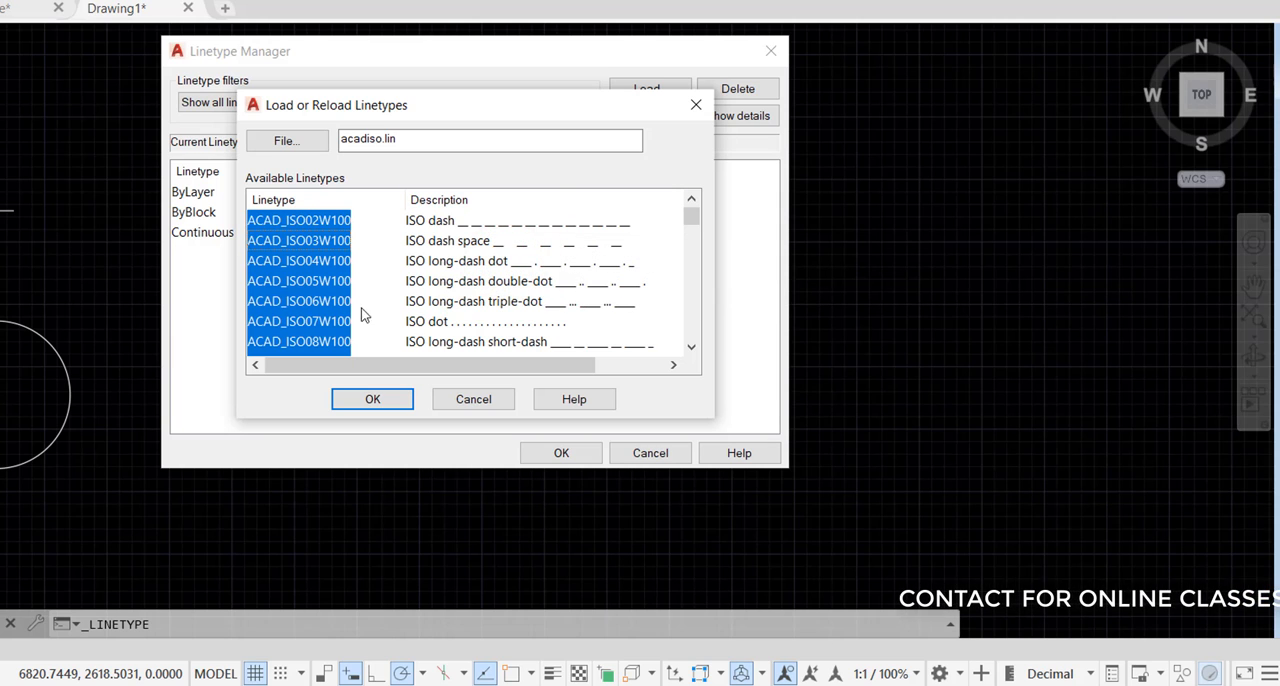
pyautogui.click(373, 400)
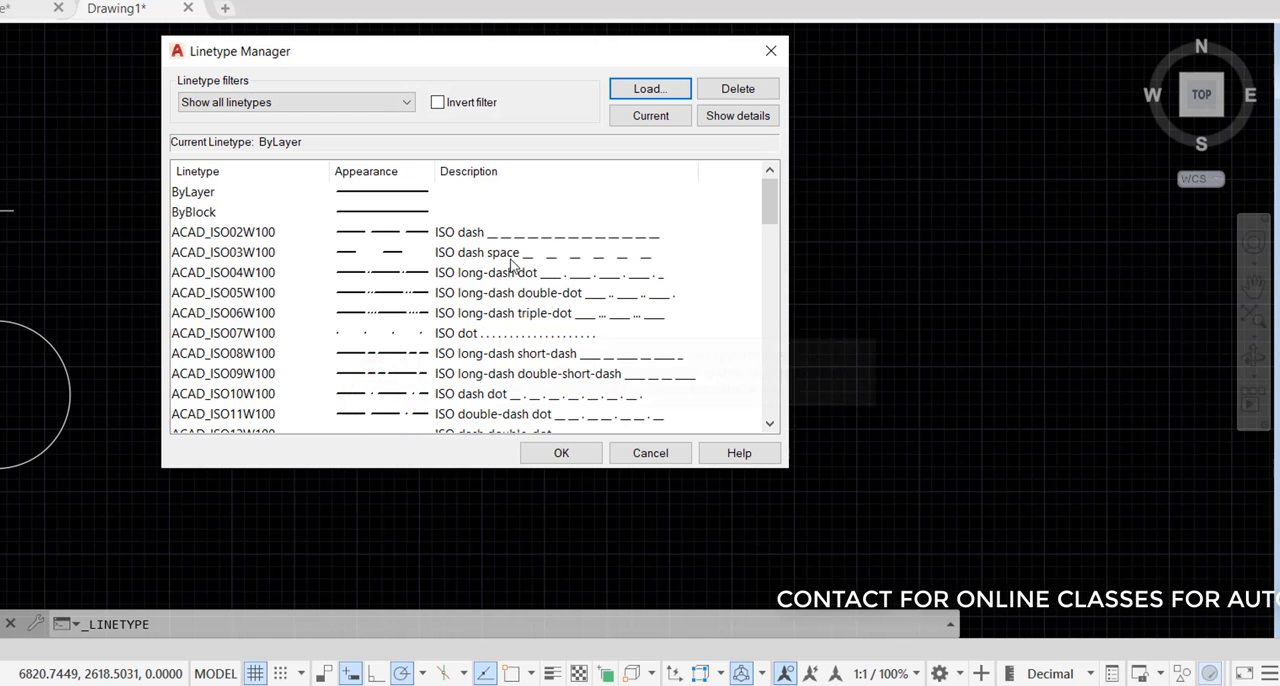
pyautogui.scroll(-1, 298, 263)
pyautogui.scroll(1, 318, 243)
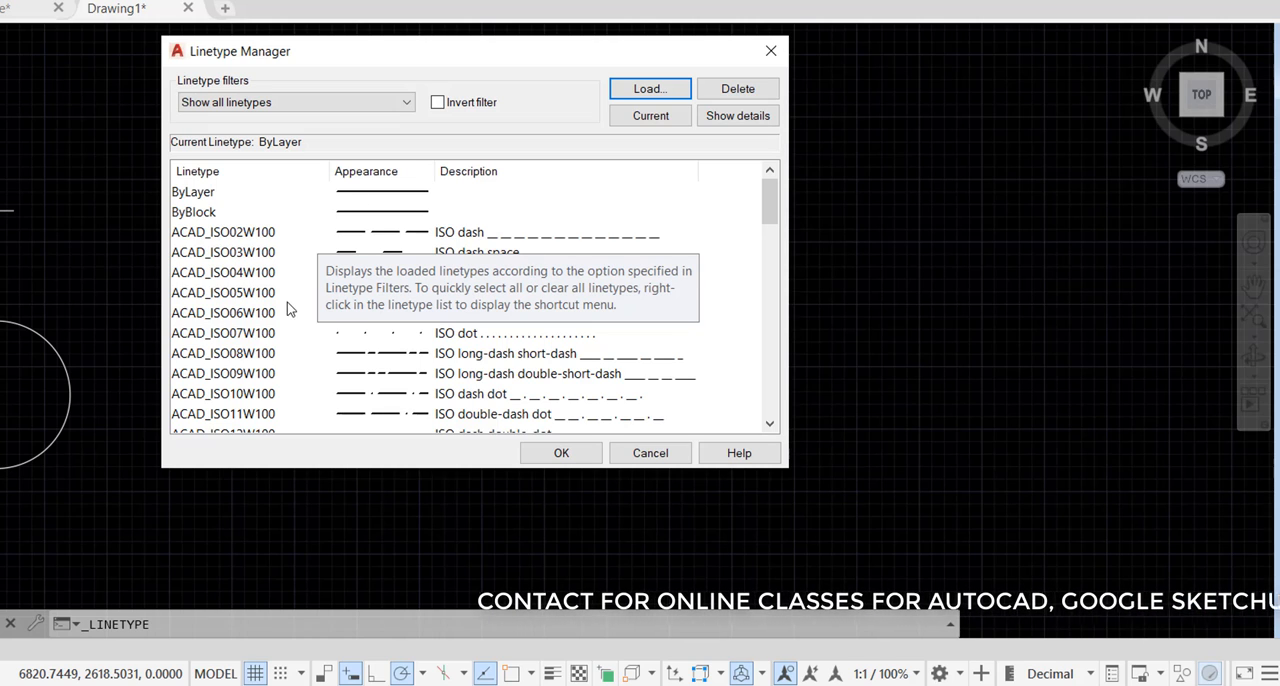
pyautogui.scroll(-3, 557, 292)
pyautogui.scroll(-4, 557, 292)
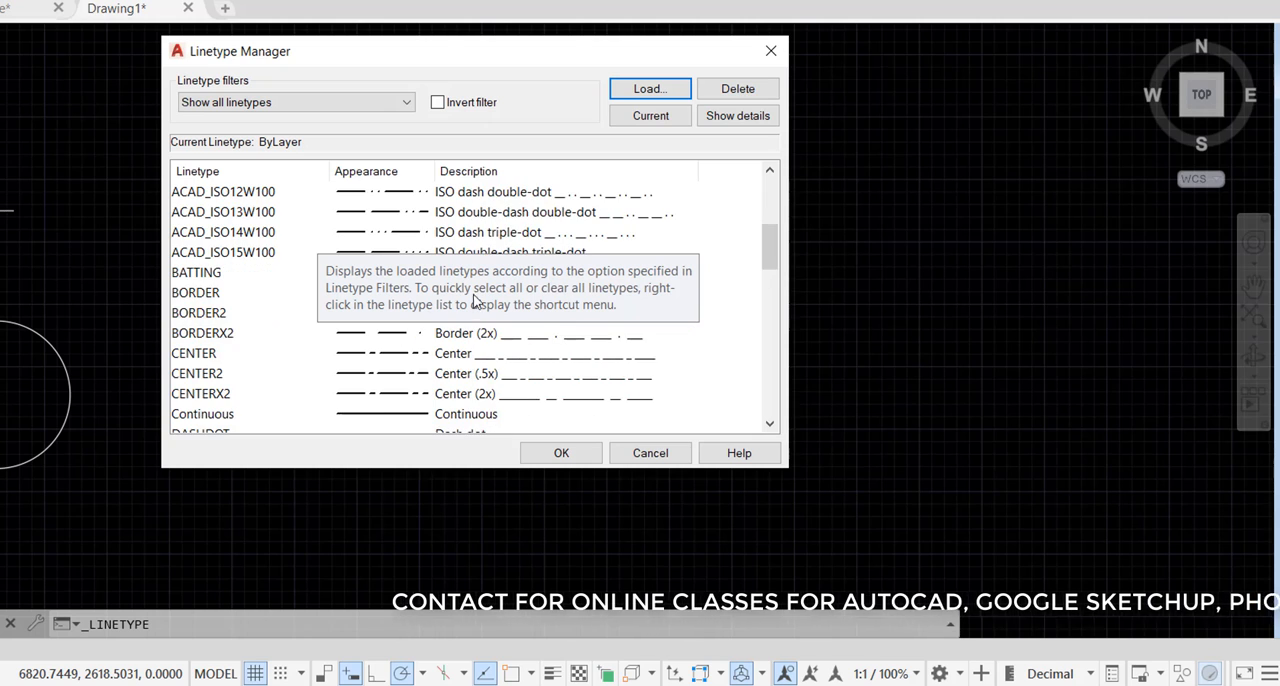
pyautogui.click(566, 455)
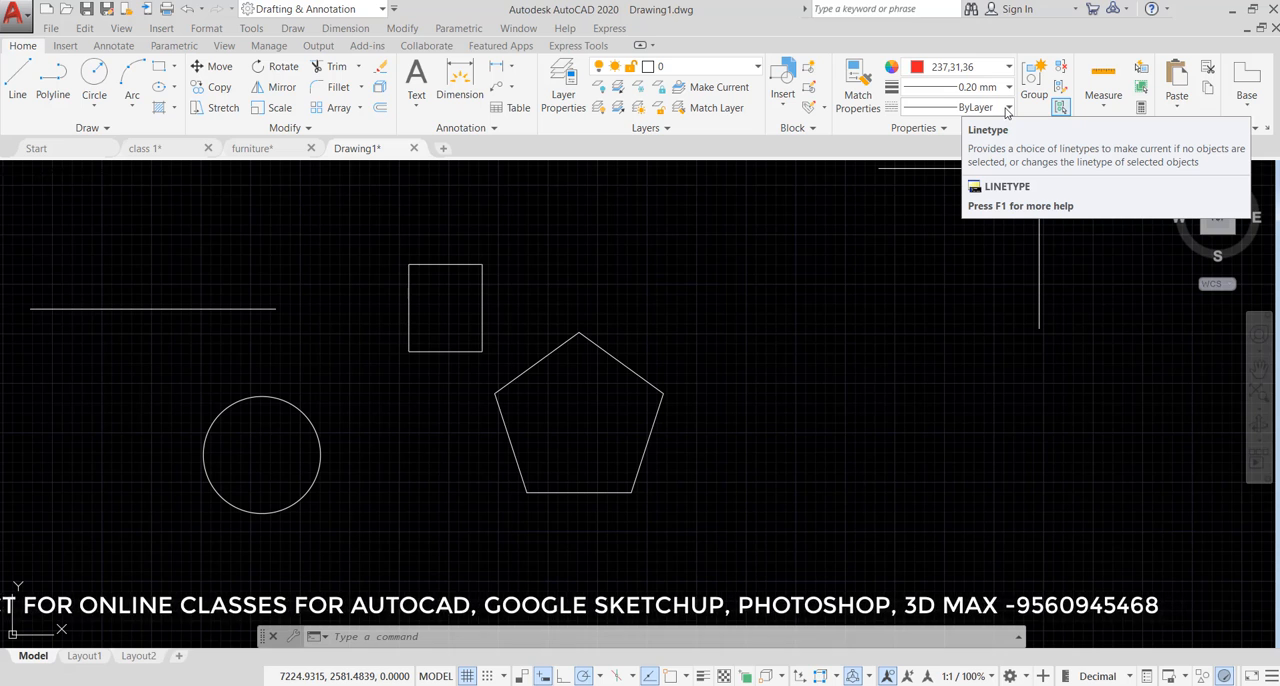
# - Set the current linetype to ZIGZAG
pyautogui.click(1007, 108)
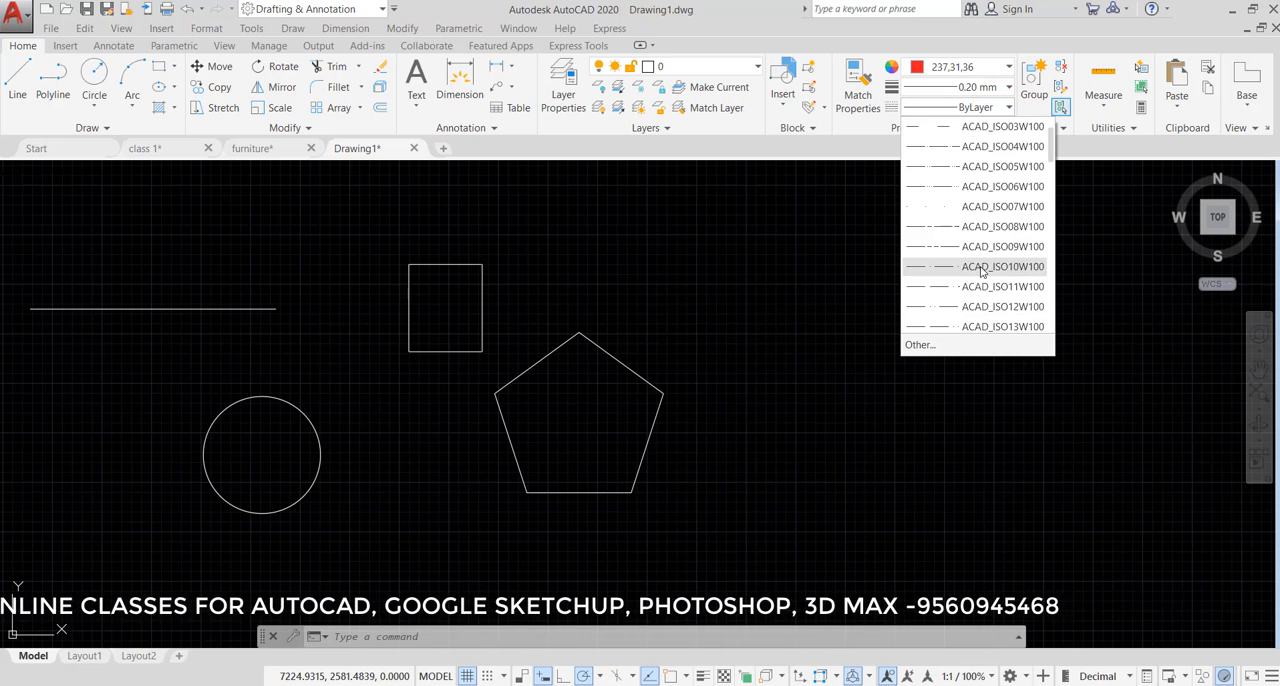
pyautogui.scroll(-8, 985, 295)
pyautogui.scroll(-3, 982, 280)
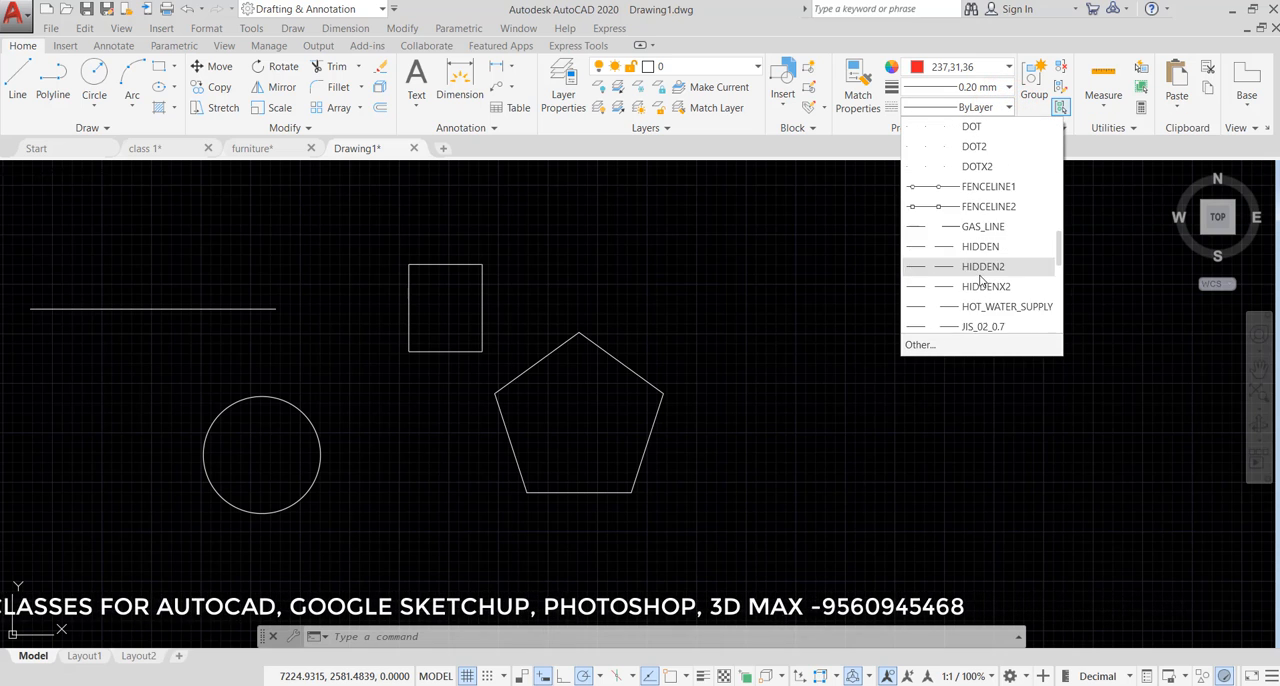
pyautogui.scroll(-6, 982, 285)
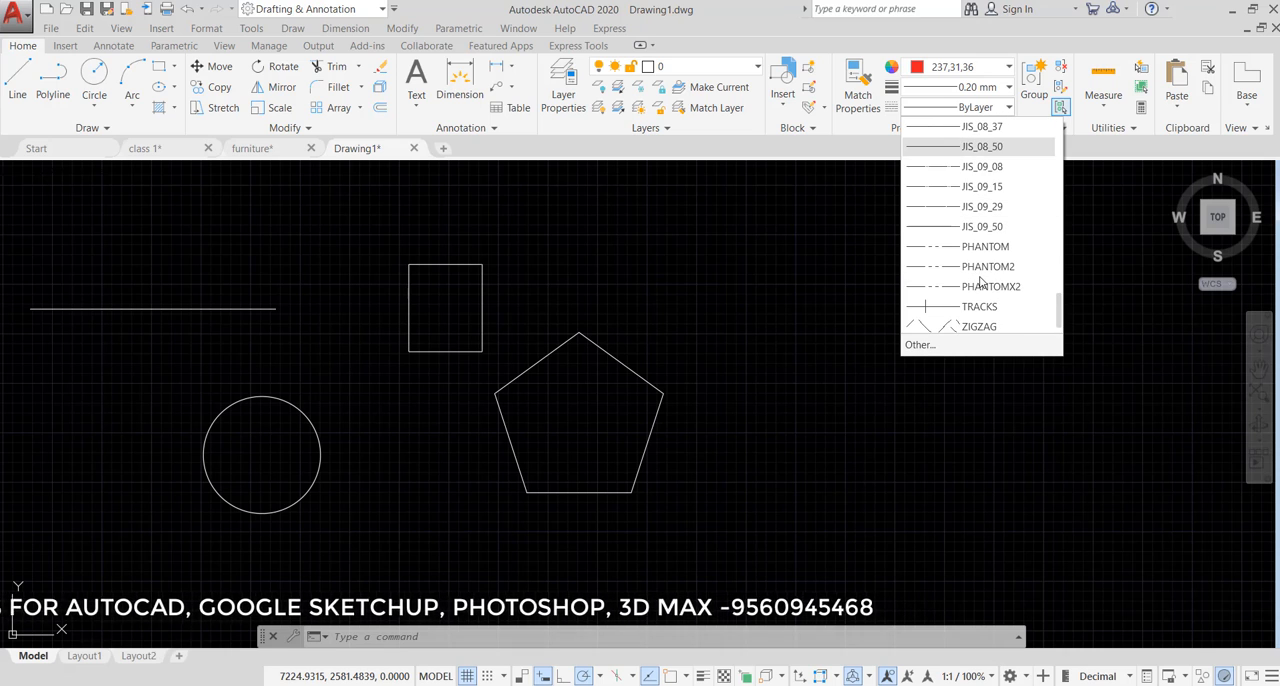
pyautogui.scroll(-1, 980, 293)
pyautogui.click(980, 306)
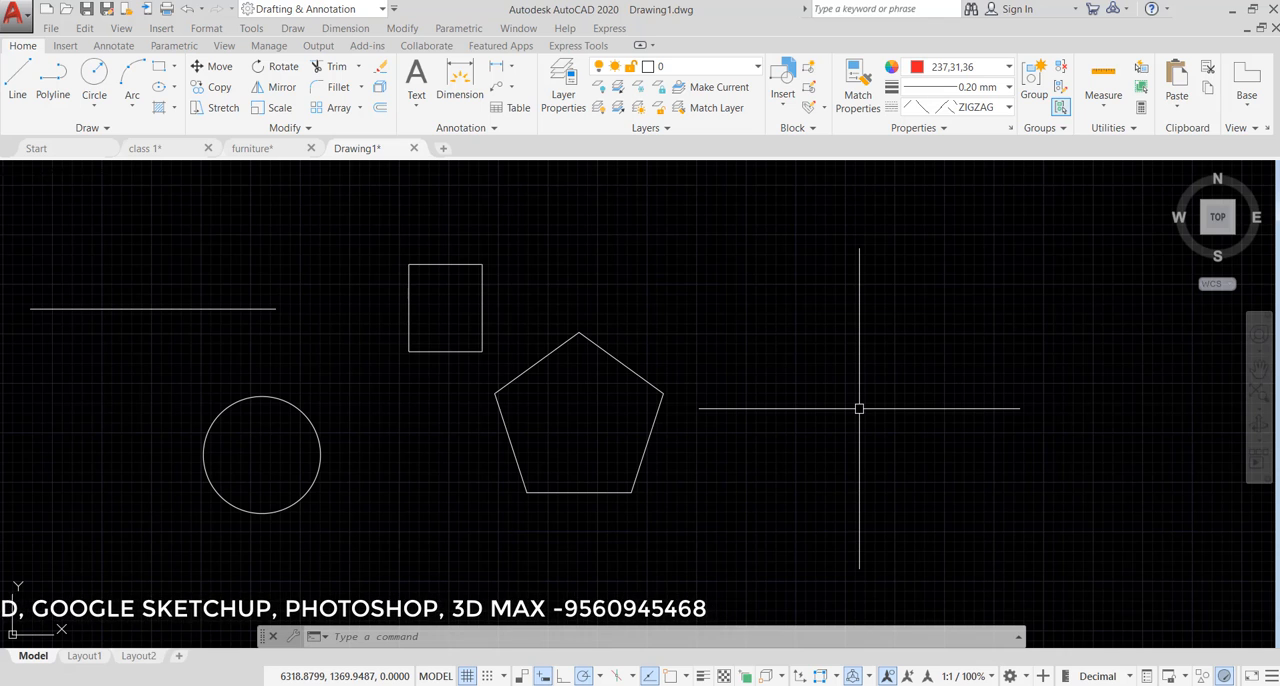
# - Draw a single horizontal line just above the existing line at about the same length
pyautogui.press('Return')
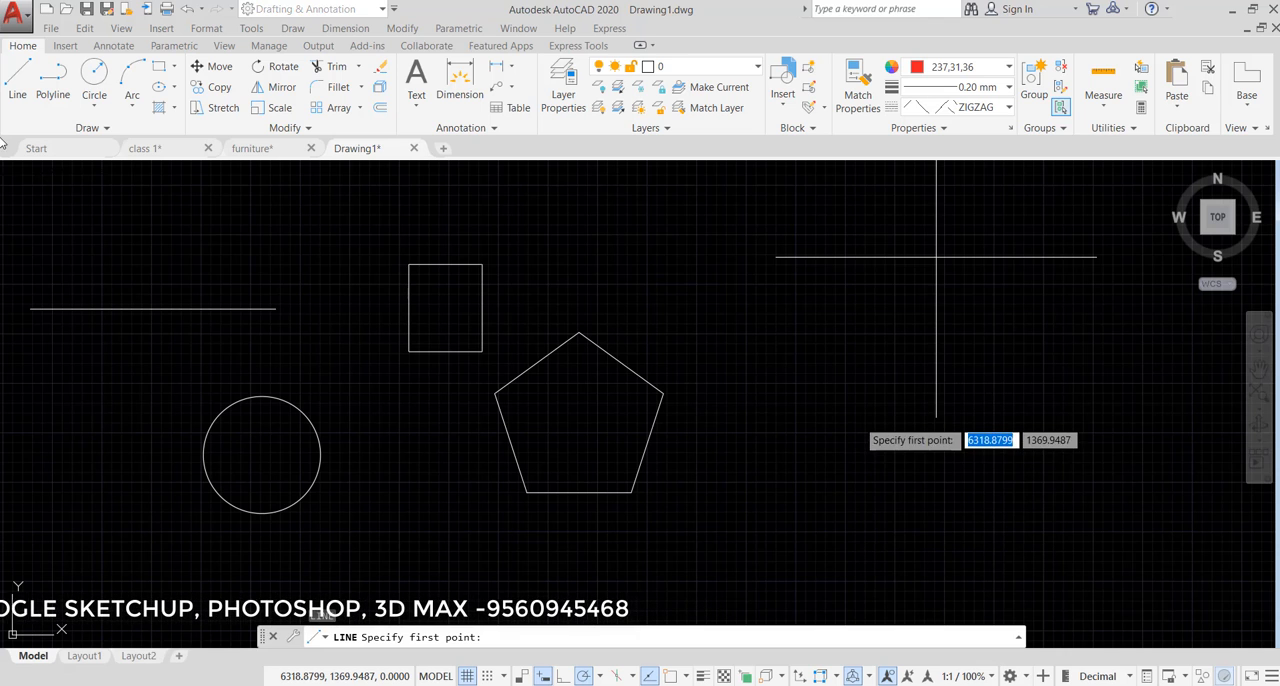
pyautogui.click(28, 273)
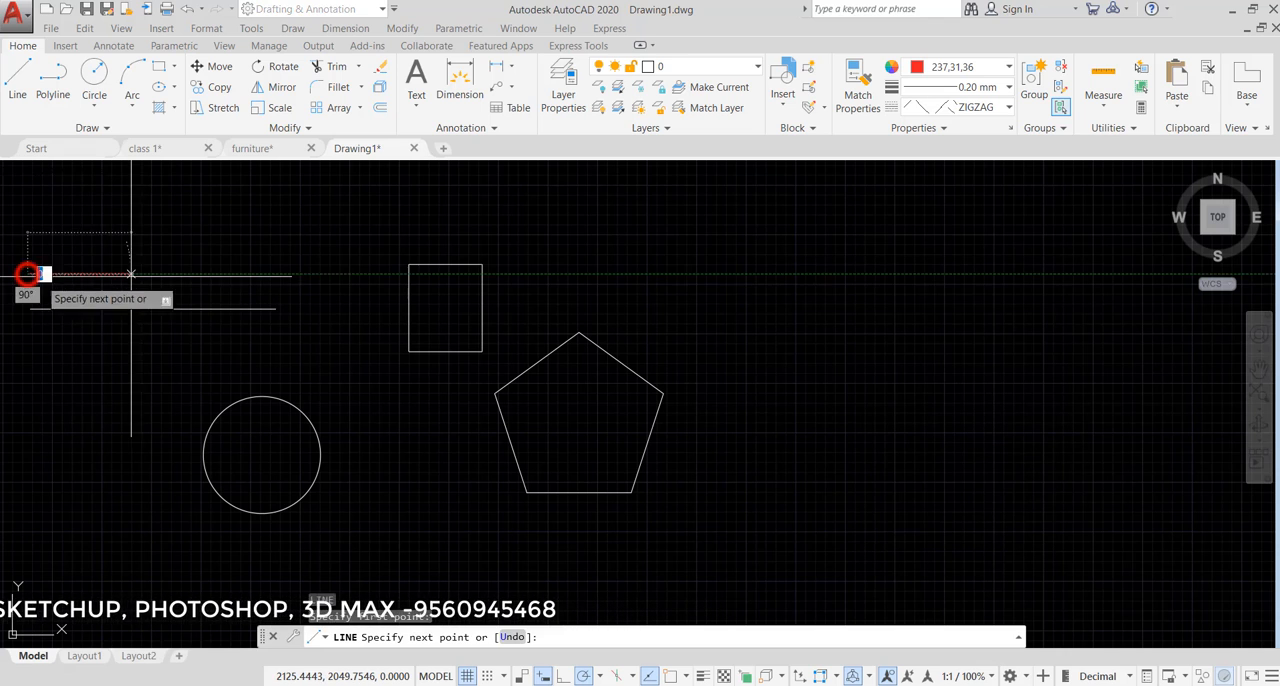
pyautogui.click(283, 275)
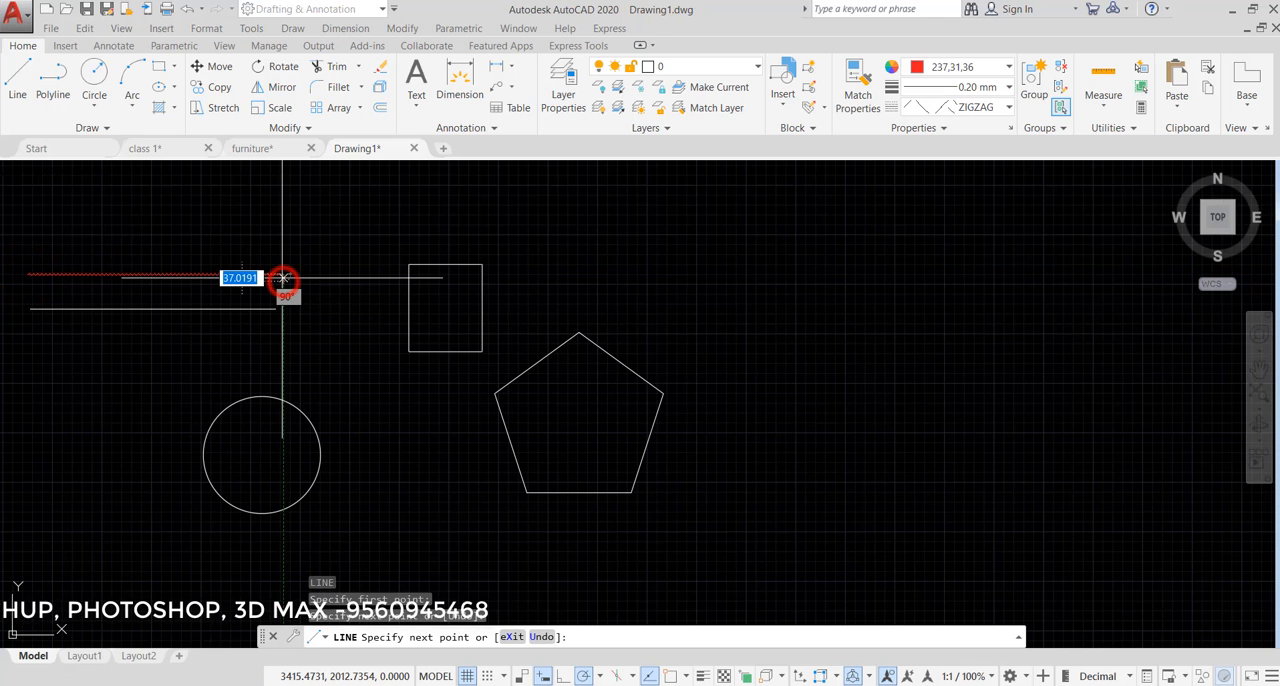
pyautogui.press('Escape')
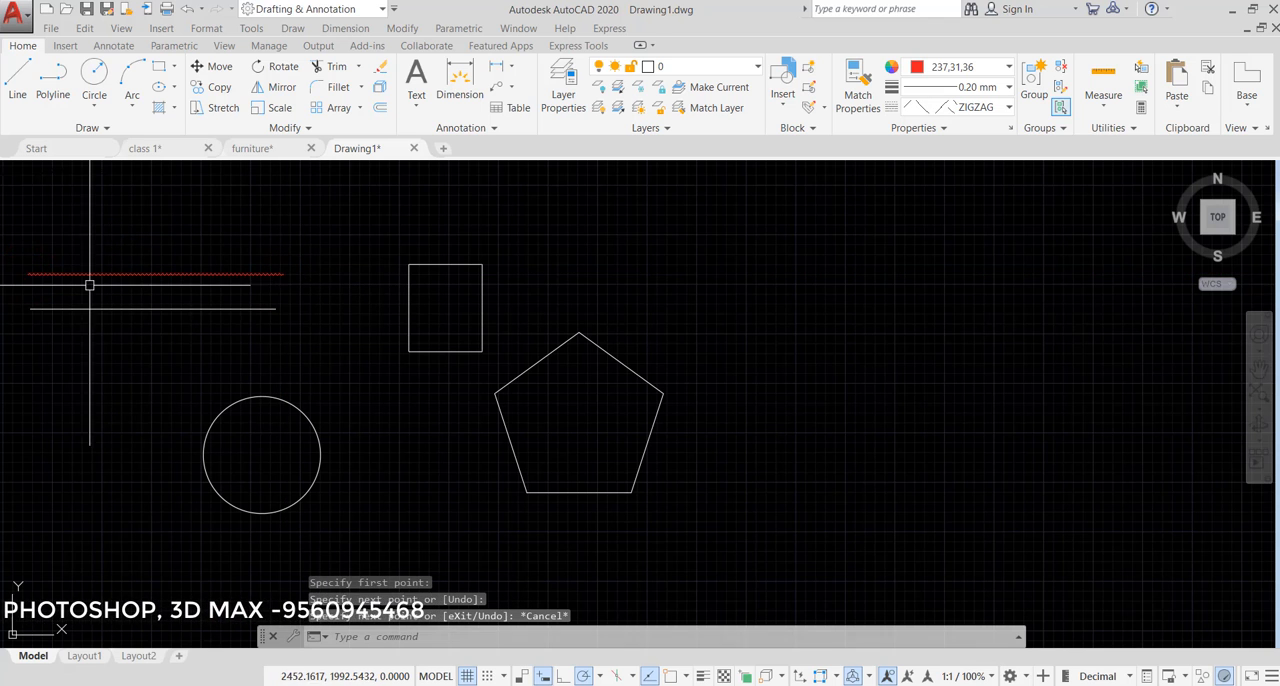
# - Draw a rectangle of about 280 by 360 units inside the existing rectangle
pyautogui.scroll(5, 89, 285)
pyautogui.scroll(-5, 530, 320)
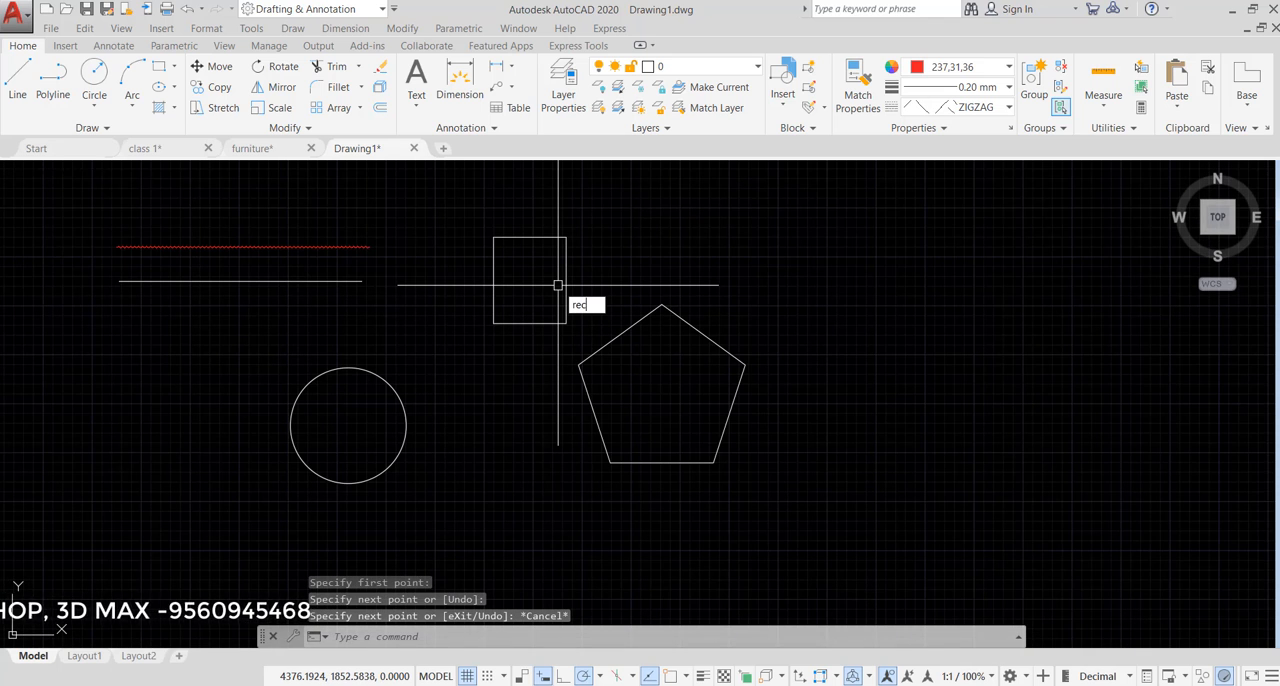
pyautogui.press('Return')
pyautogui.scroll(3, 503, 277)
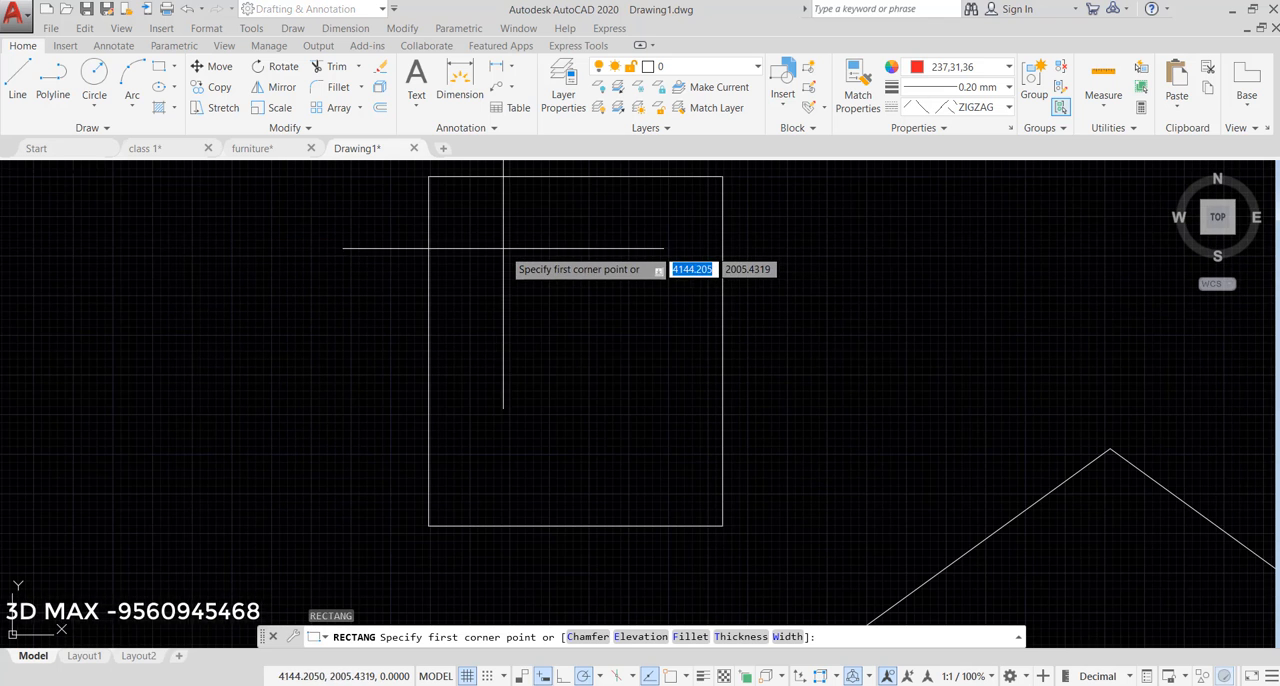
pyautogui.click(492, 230)
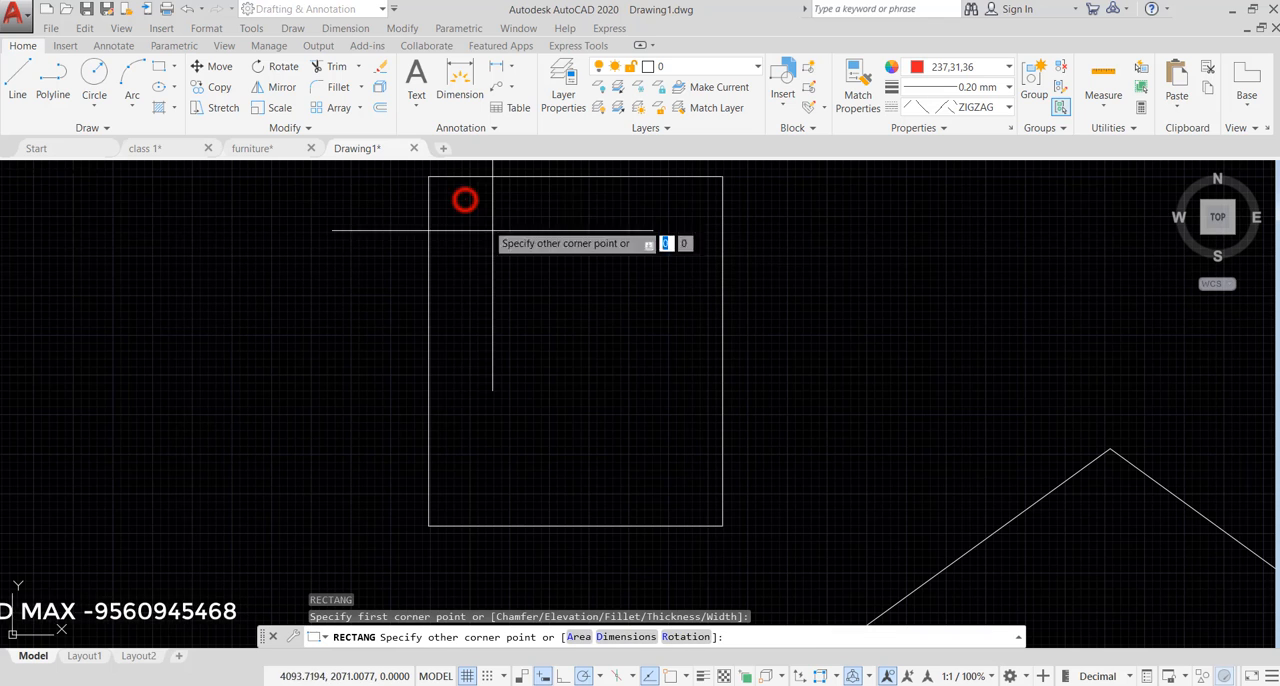
pyautogui.click(695, 492)
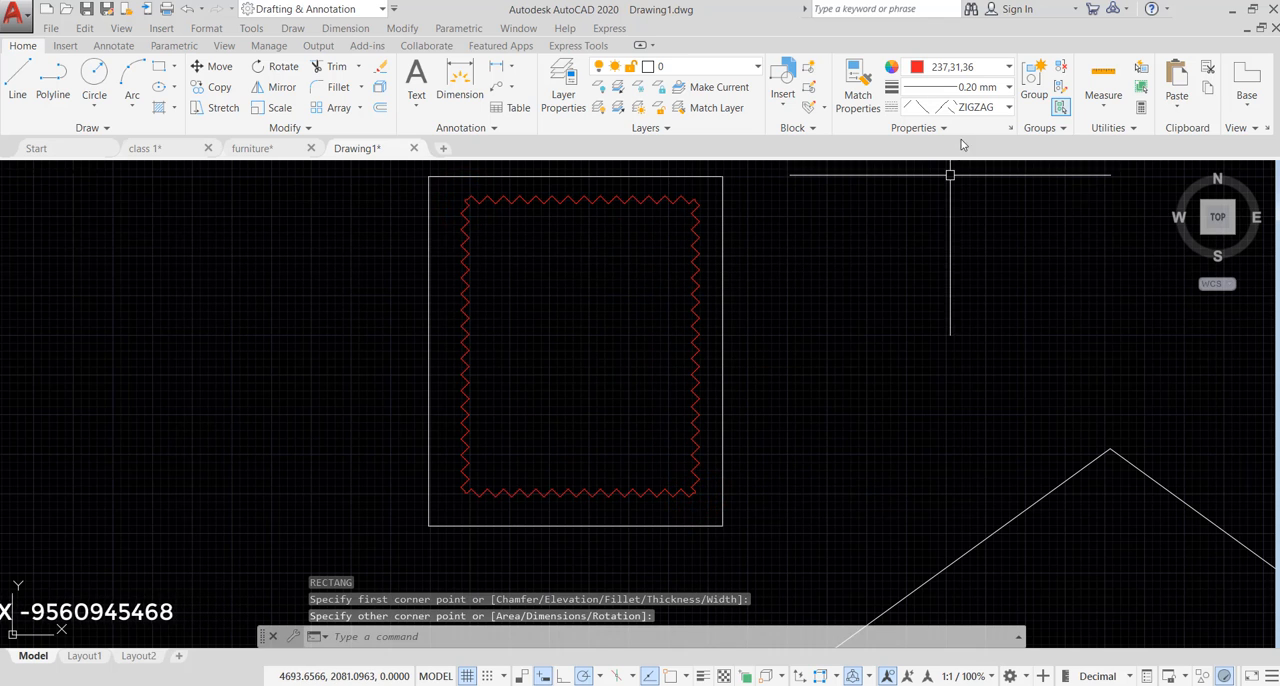
# - Set the current color to 41,49,137 and draw a 5-sided polygon inscribed in a circle of radius about 351 units inside the existing pentagon
pyautogui.click(975, 67)
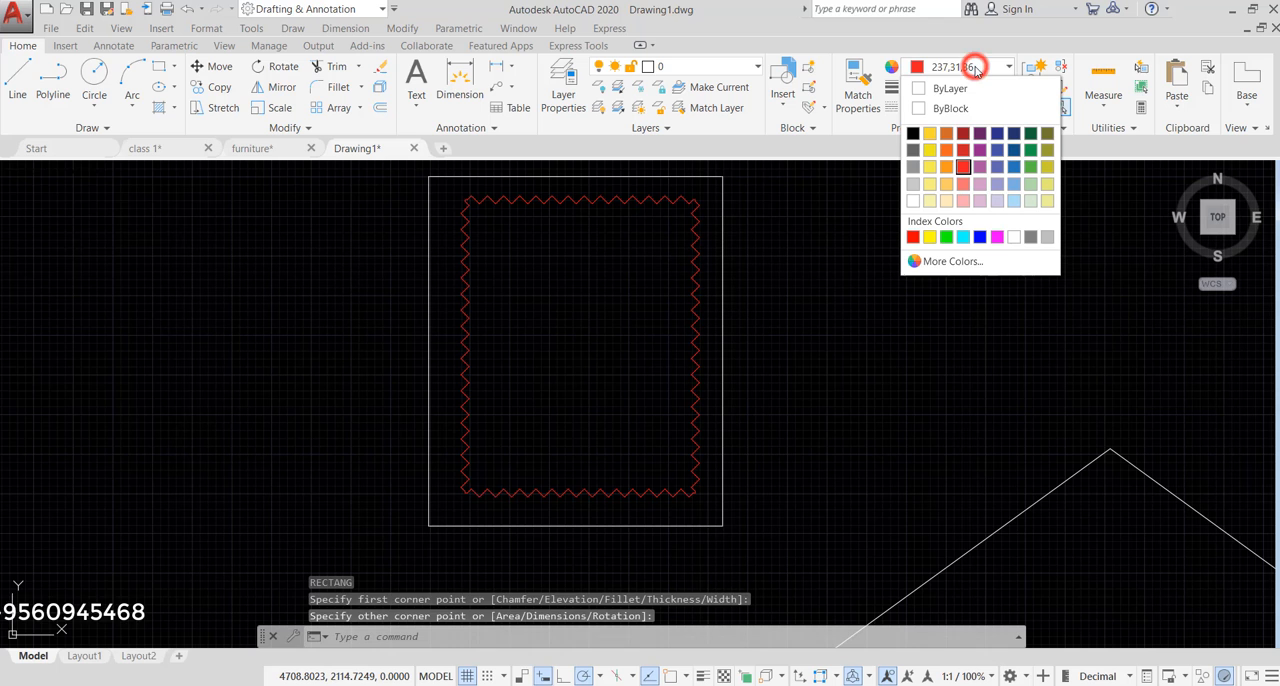
pyautogui.click(999, 137)
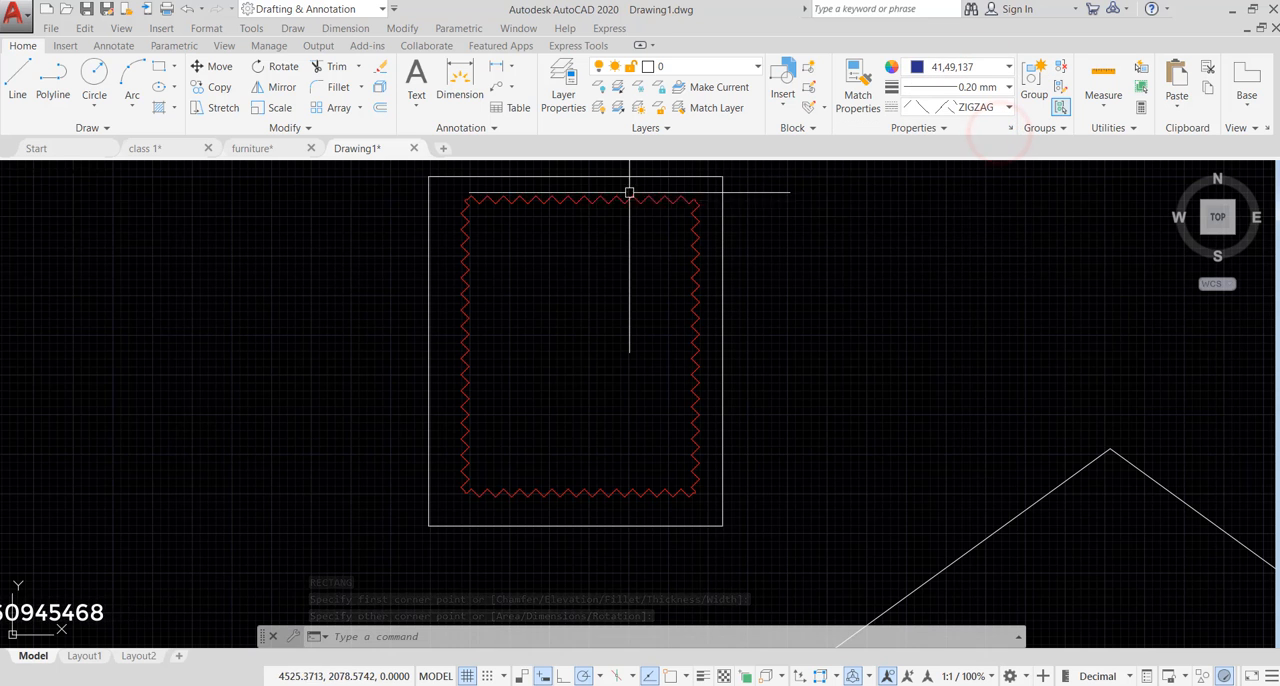
pyautogui.scroll(-5, 440, 230)
pyautogui.moveTo(714, 394); pyautogui.dragTo(758, 336, button='middle')
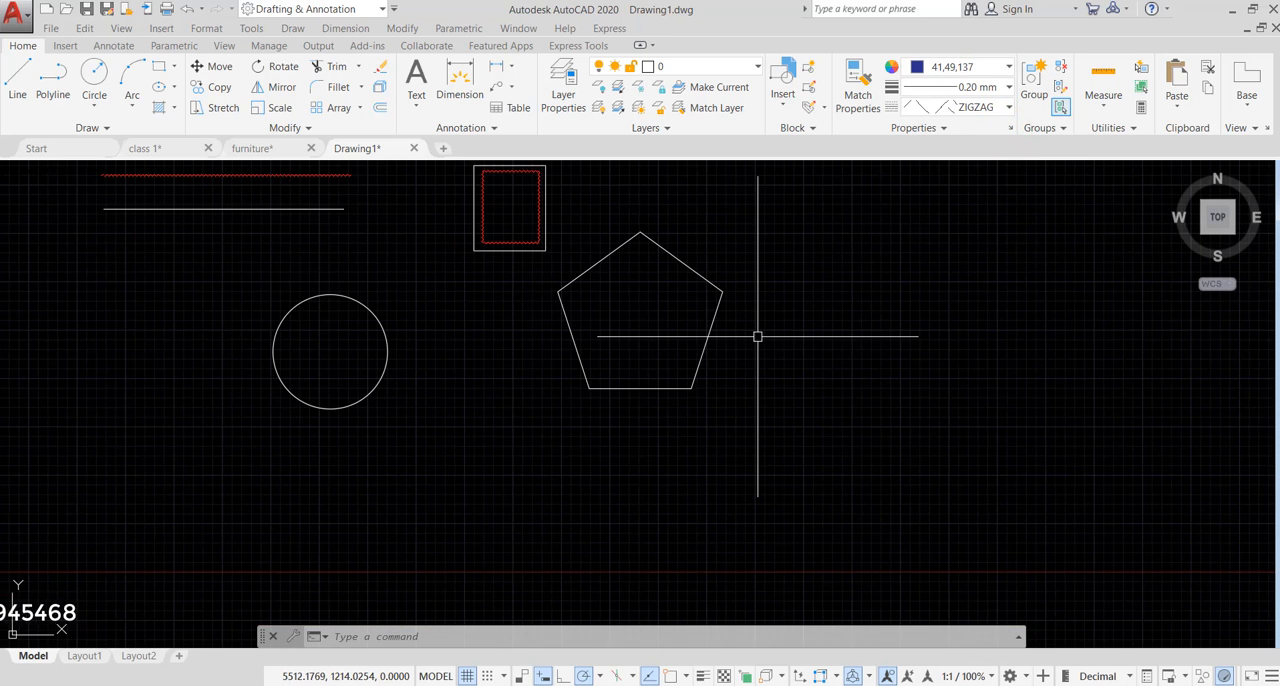
pyautogui.write('l')
pyautogui.press('Return')
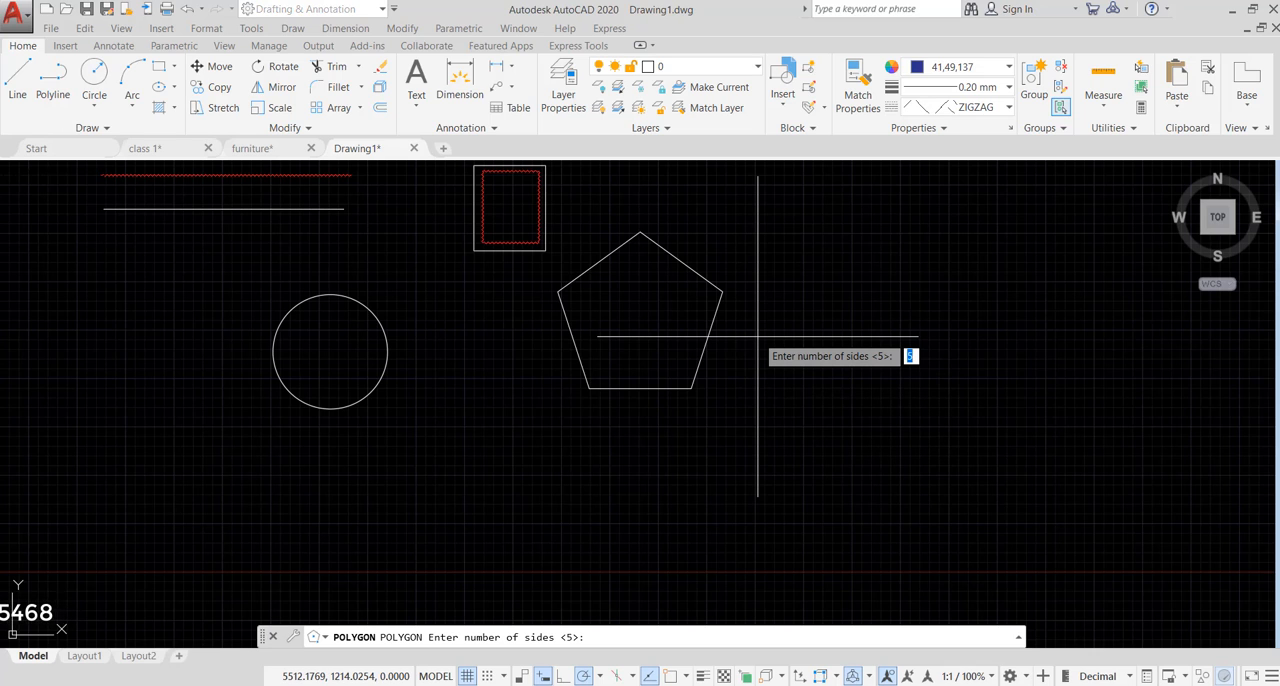
pyautogui.press('Return')
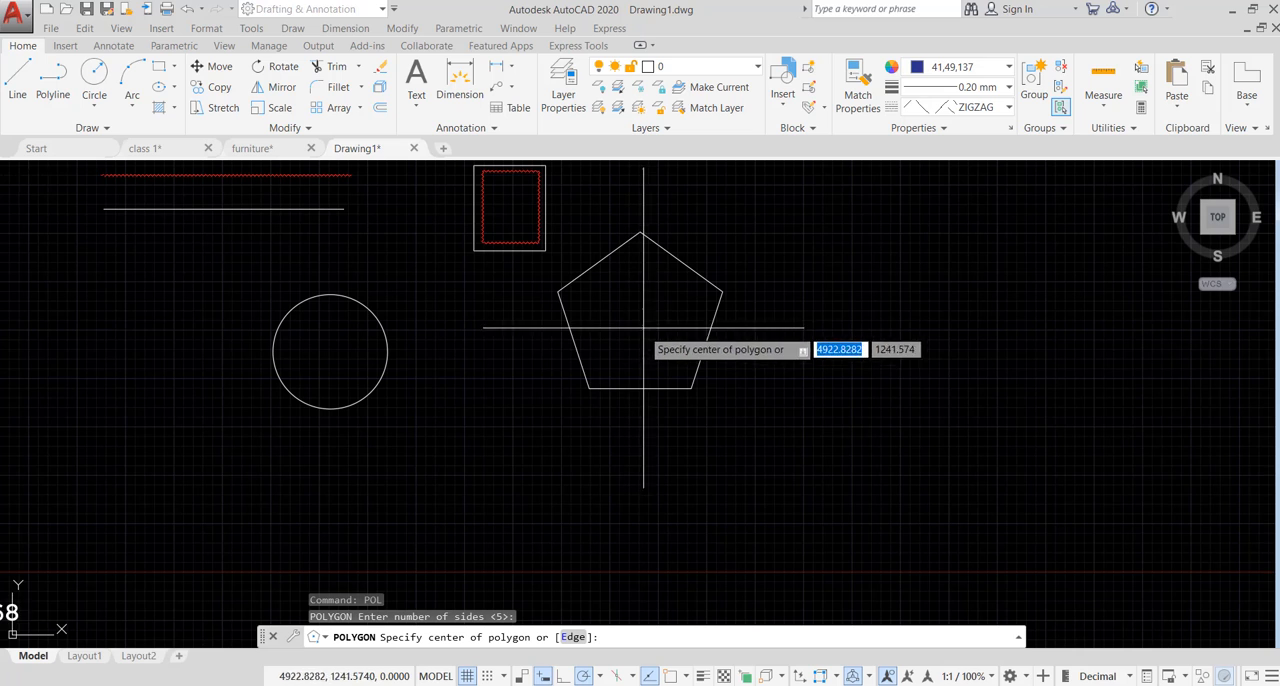
pyautogui.click(634, 322)
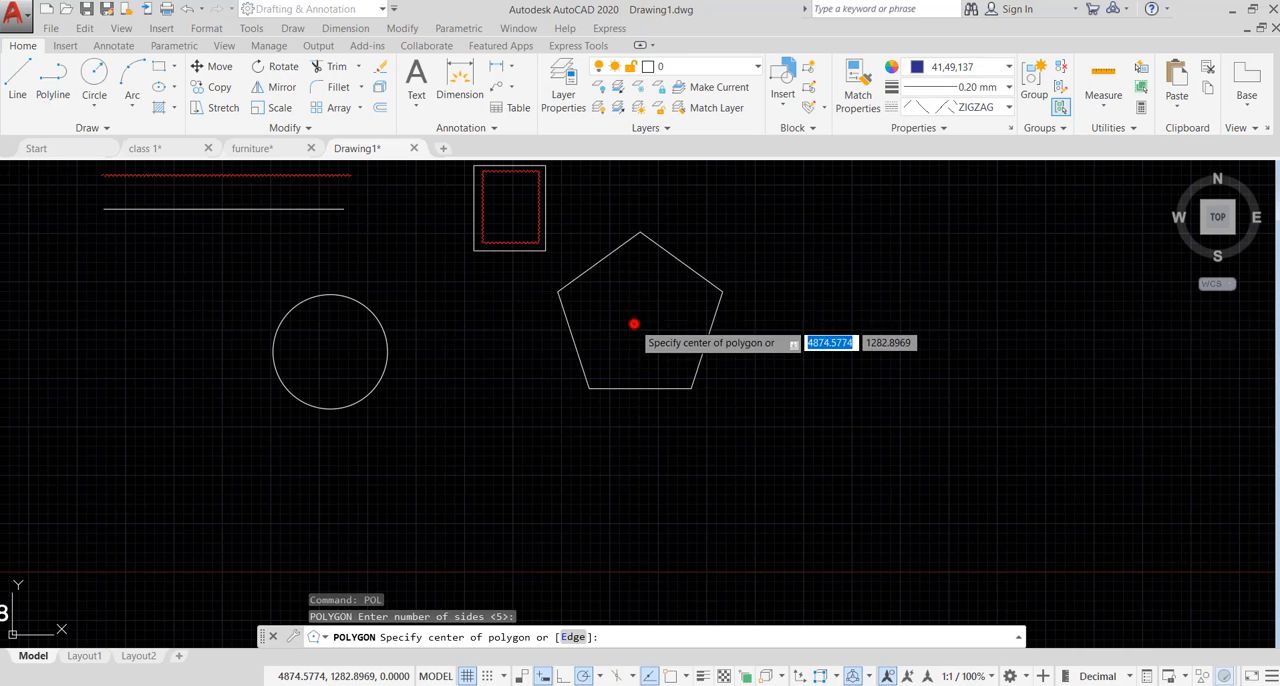
pyautogui.click(666, 366)
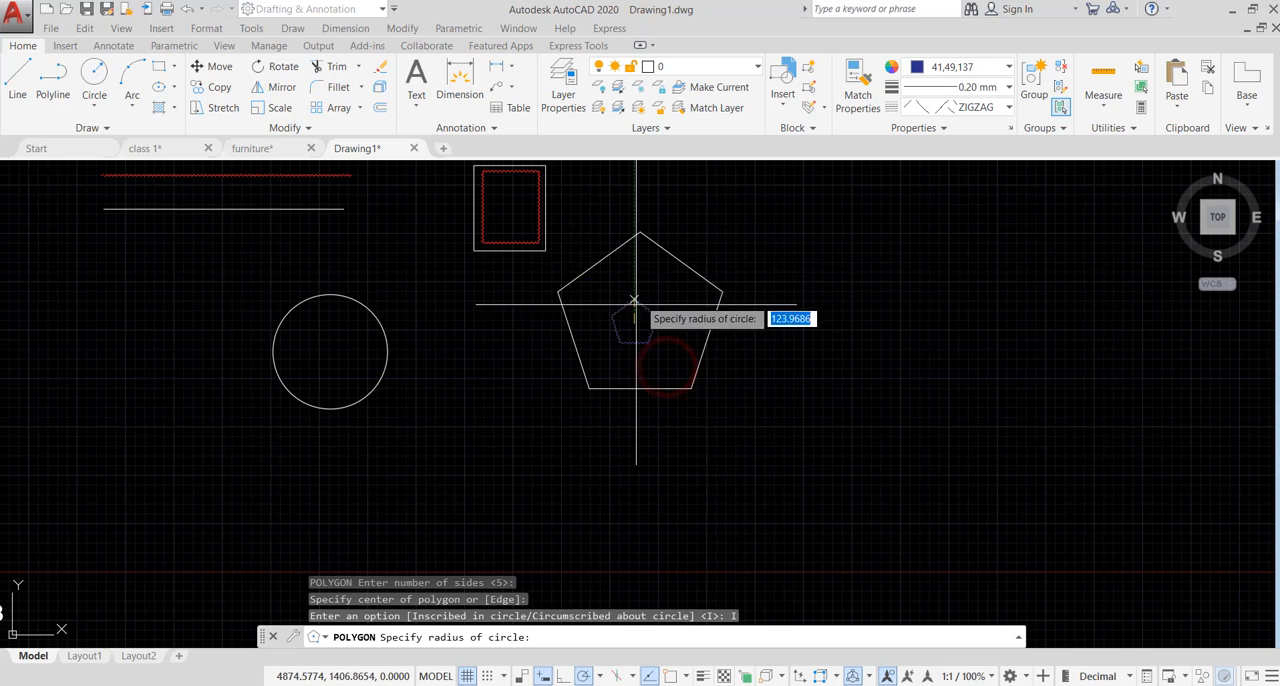
pyautogui.click(633, 256)
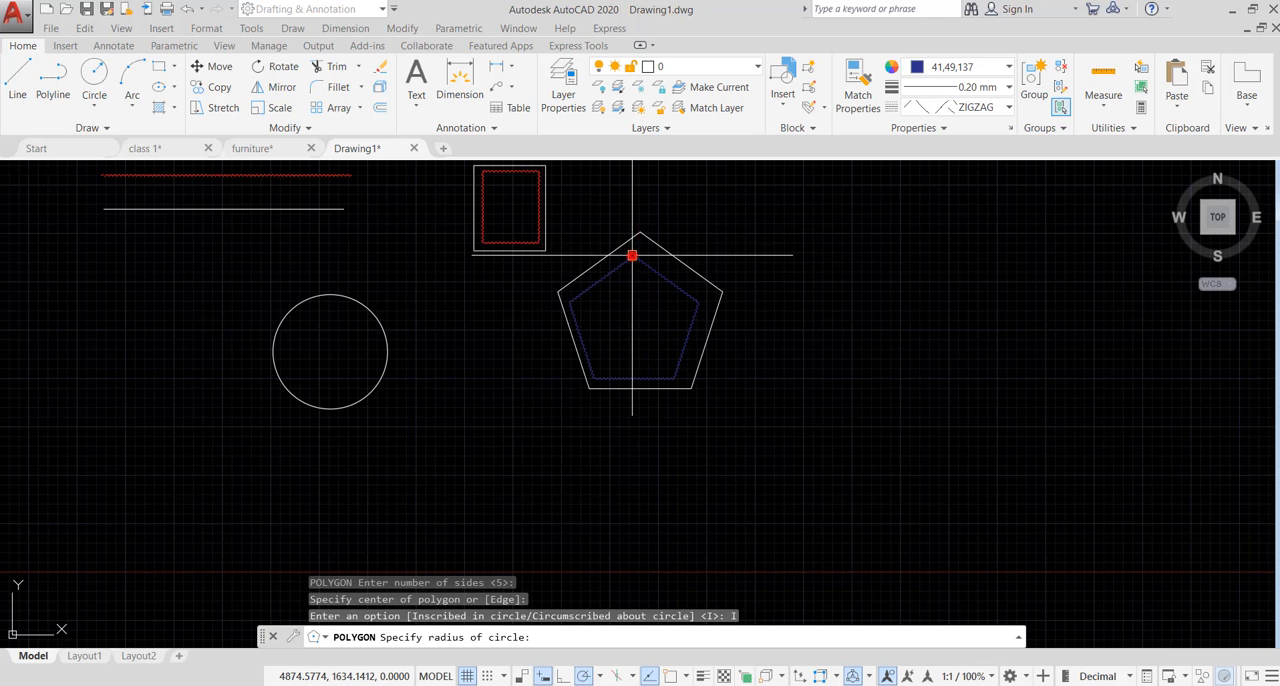
# - Set the current color to Blue and draw a circle of radius about 500 units around the existing circle, centered near its middle
pyautogui.scroll(4, 292, 354)
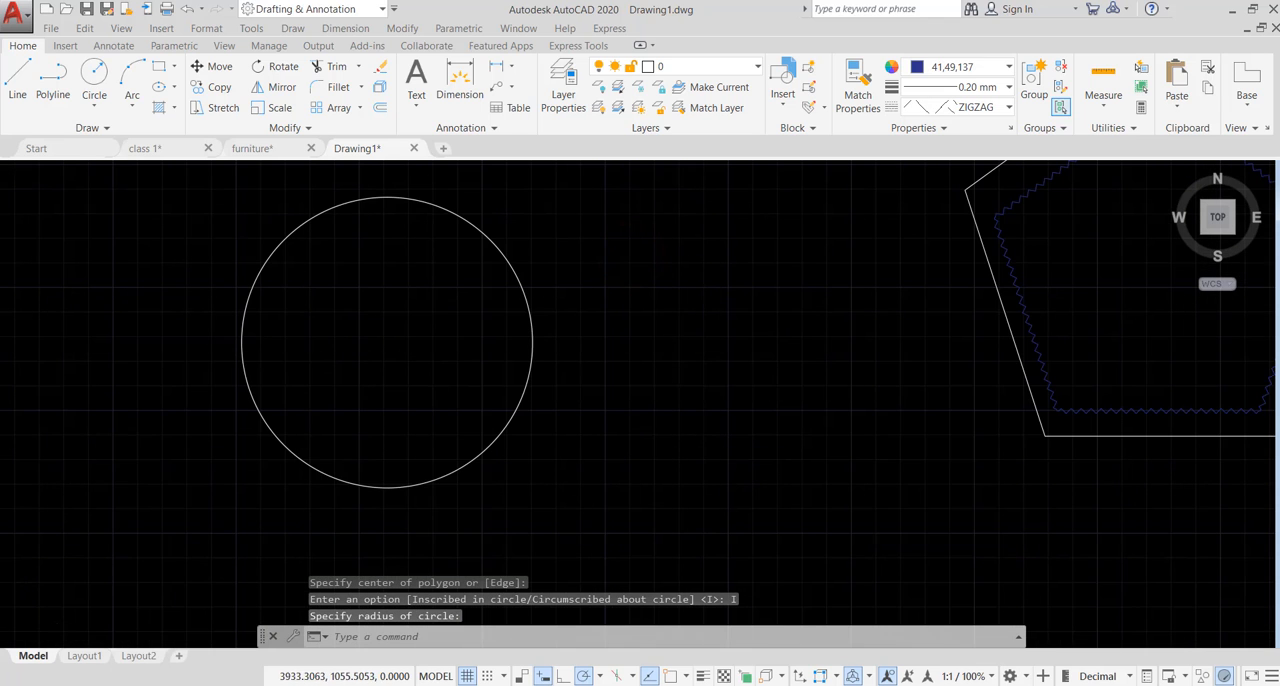
pyautogui.scroll(-2, 603, 371)
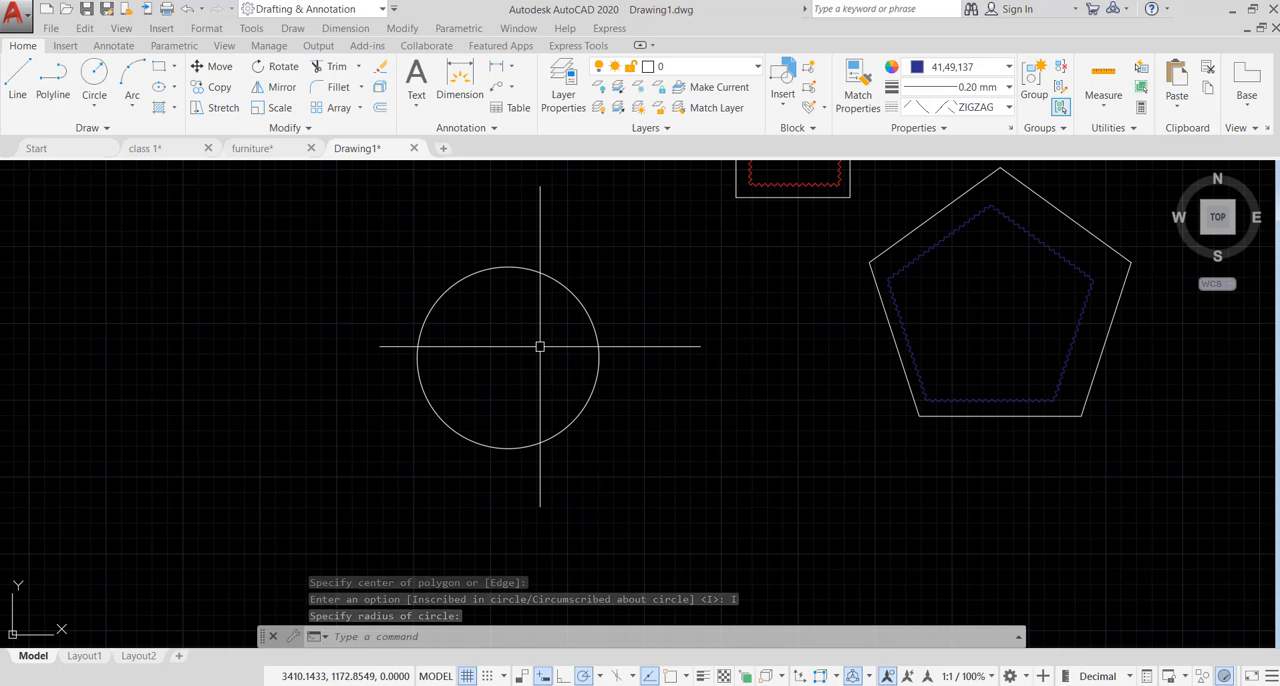
pyautogui.write('c')
pyautogui.press('Return')
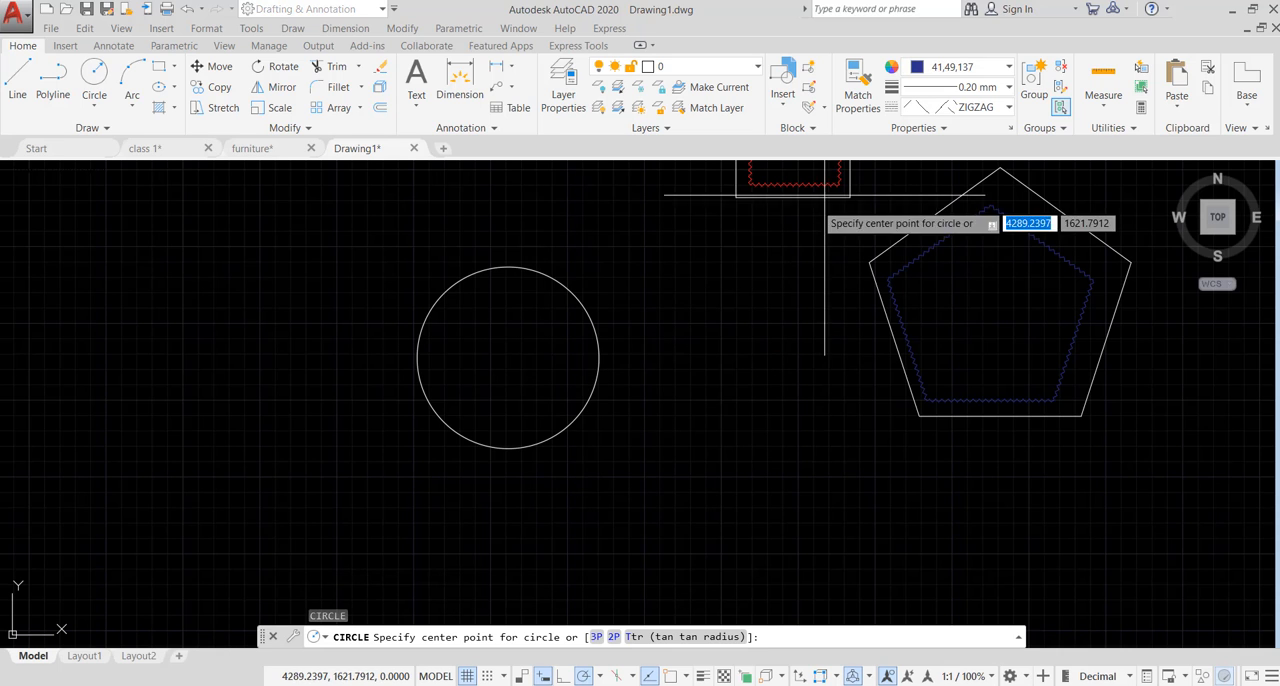
pyautogui.click(944, 66)
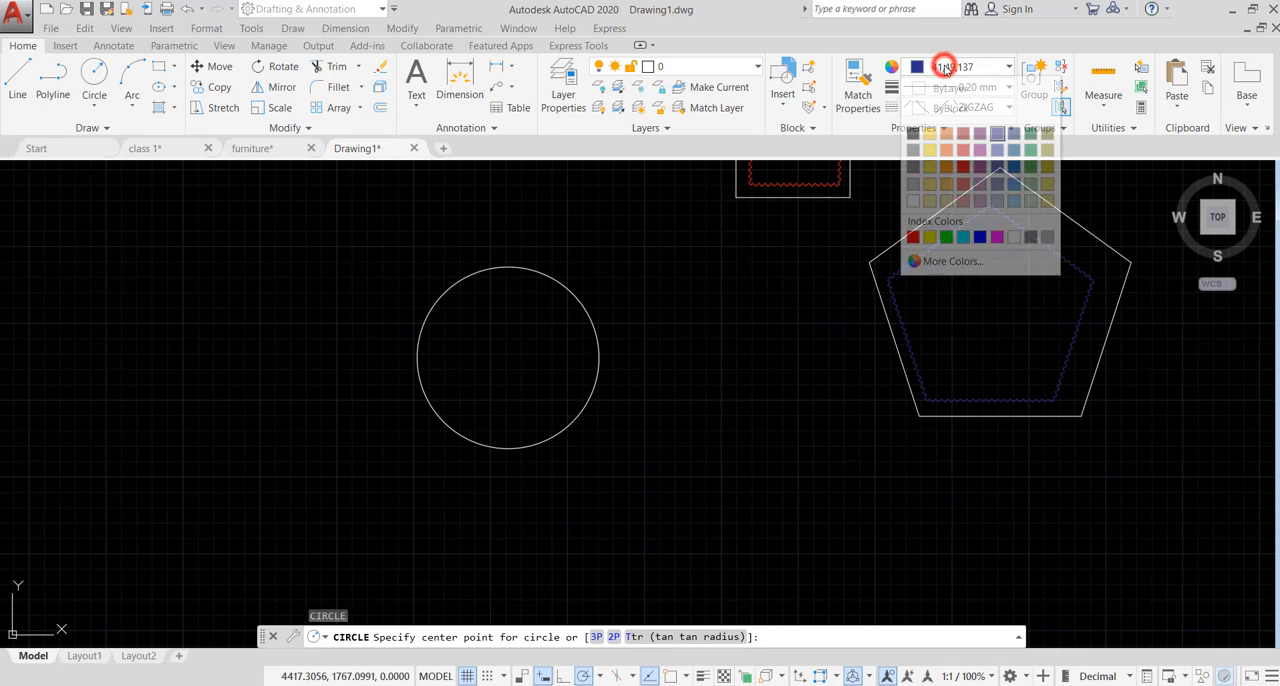
pyautogui.click(979, 237)
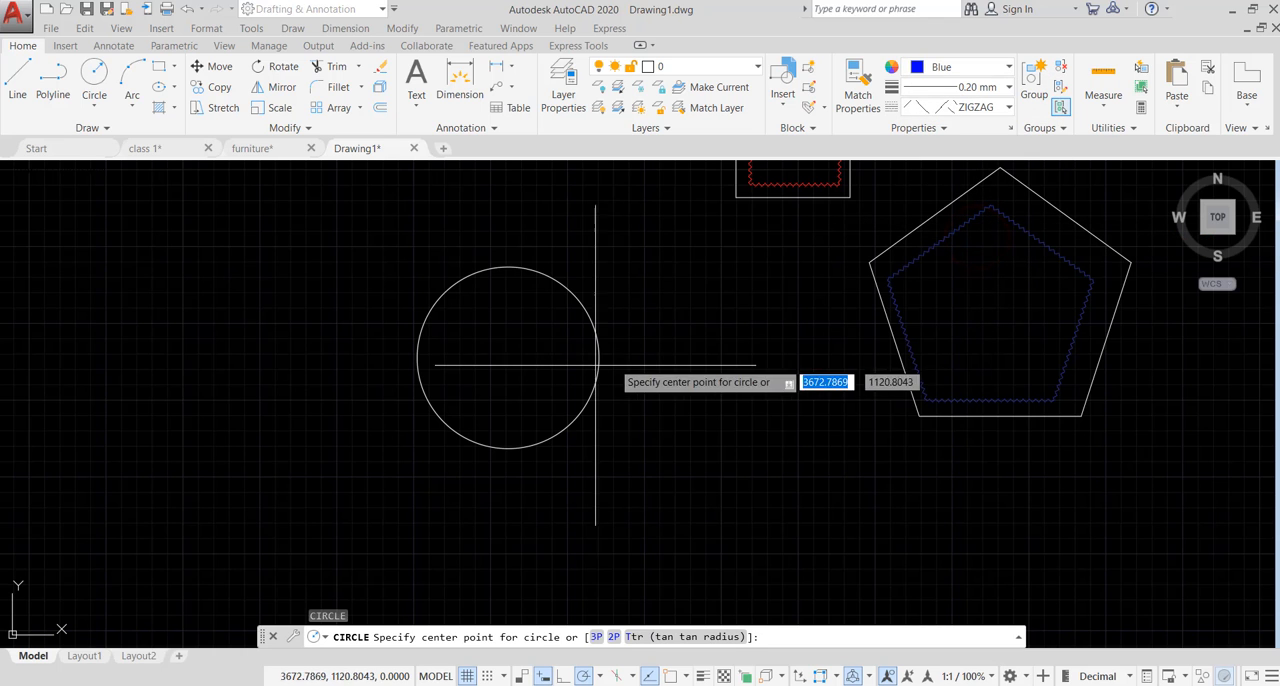
pyautogui.click(508, 365)
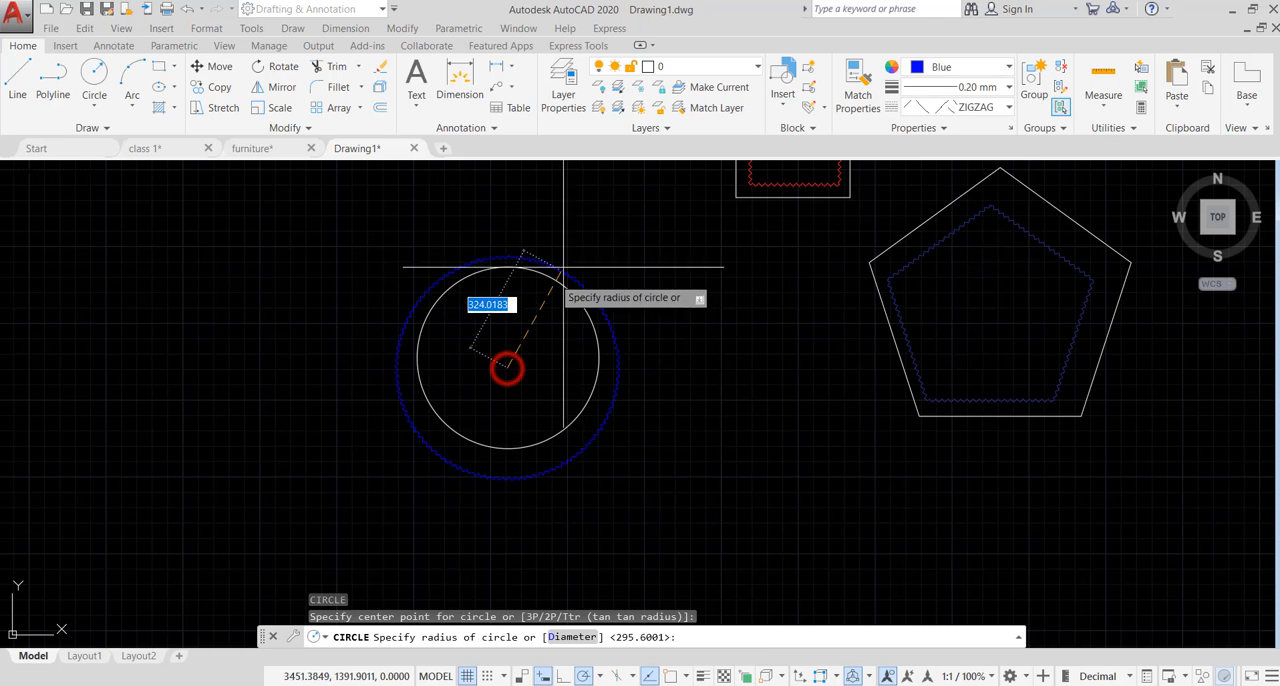
pyautogui.click(606, 239)
pyautogui.scroll(-4, 754, 330)
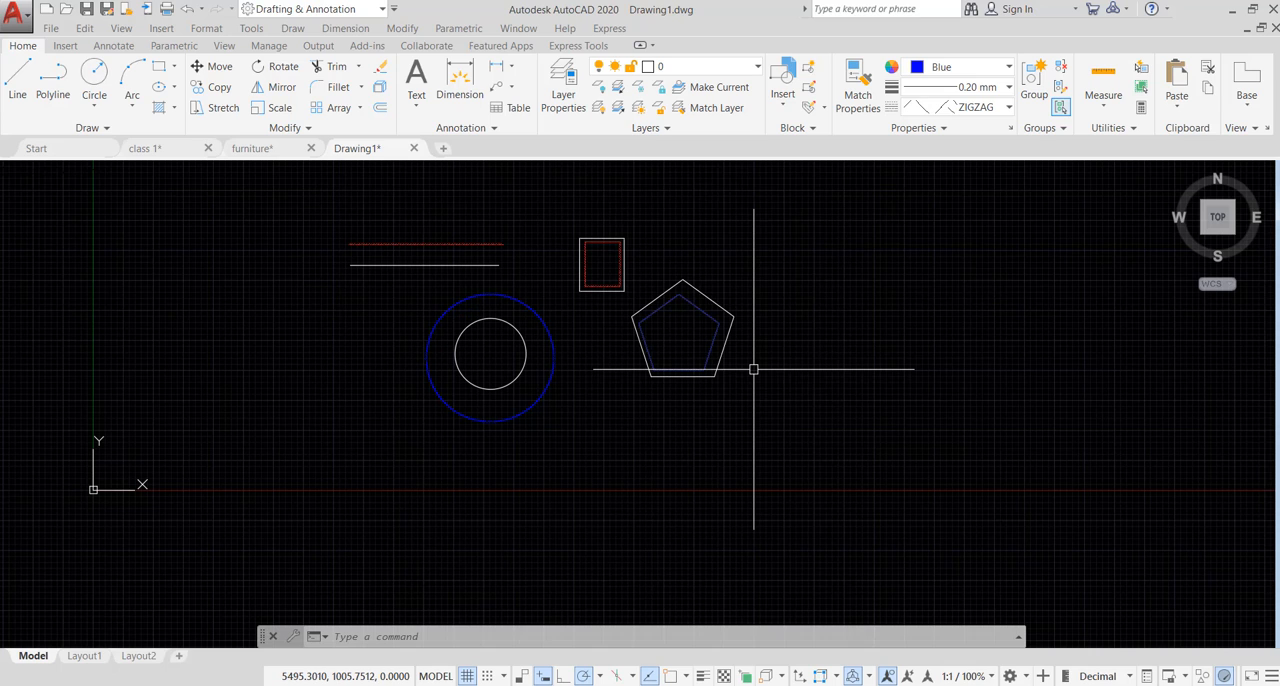
pyautogui.press('Escape')
pyautogui.press('Escape')
pyautogui.press('Escape')
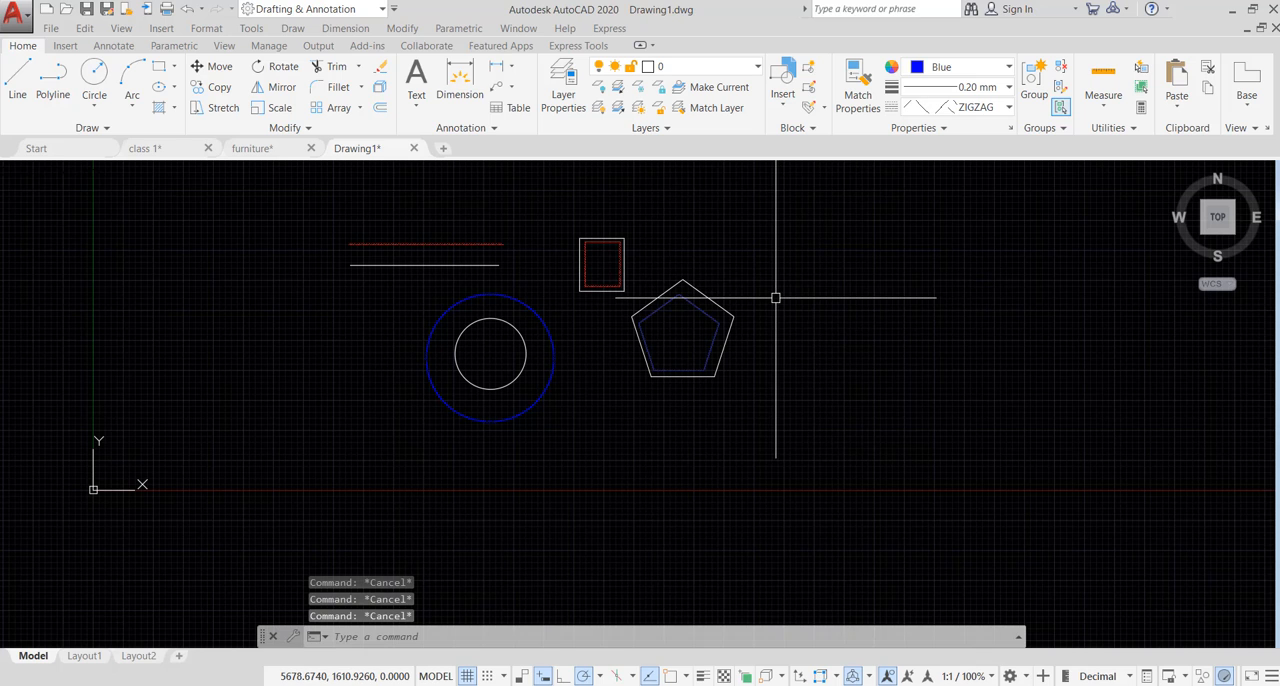
# - Match the inner pentagon's properties to those of the white outer pentagon with Match Properties
pyautogui.scroll(-2, 776, 297)
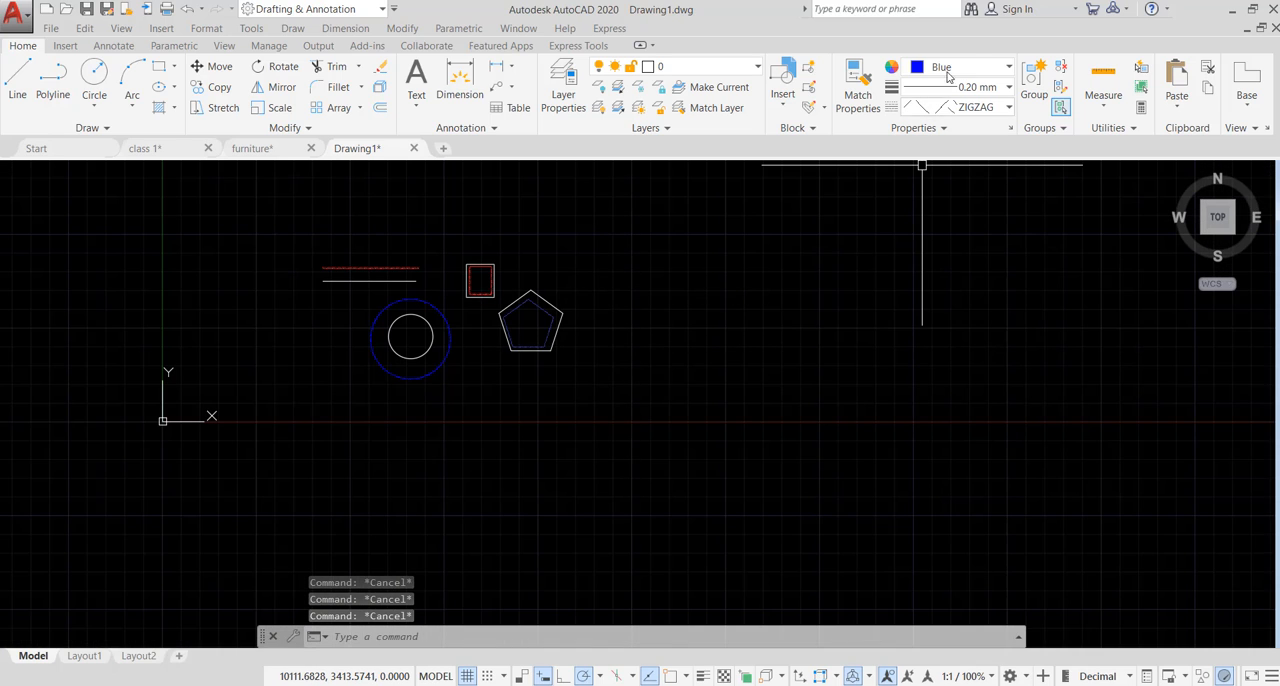
pyautogui.click(858, 99)
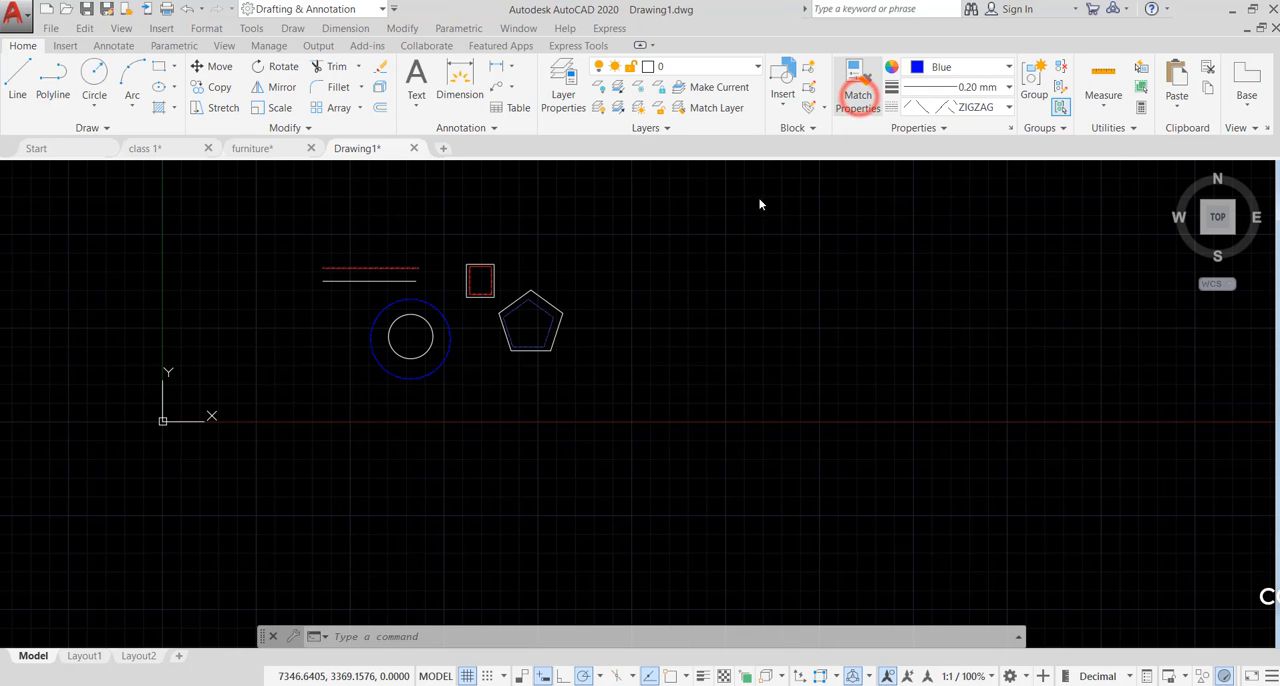
pyautogui.scroll(5, 509, 286)
pyautogui.scroll(-3, 663, 251)
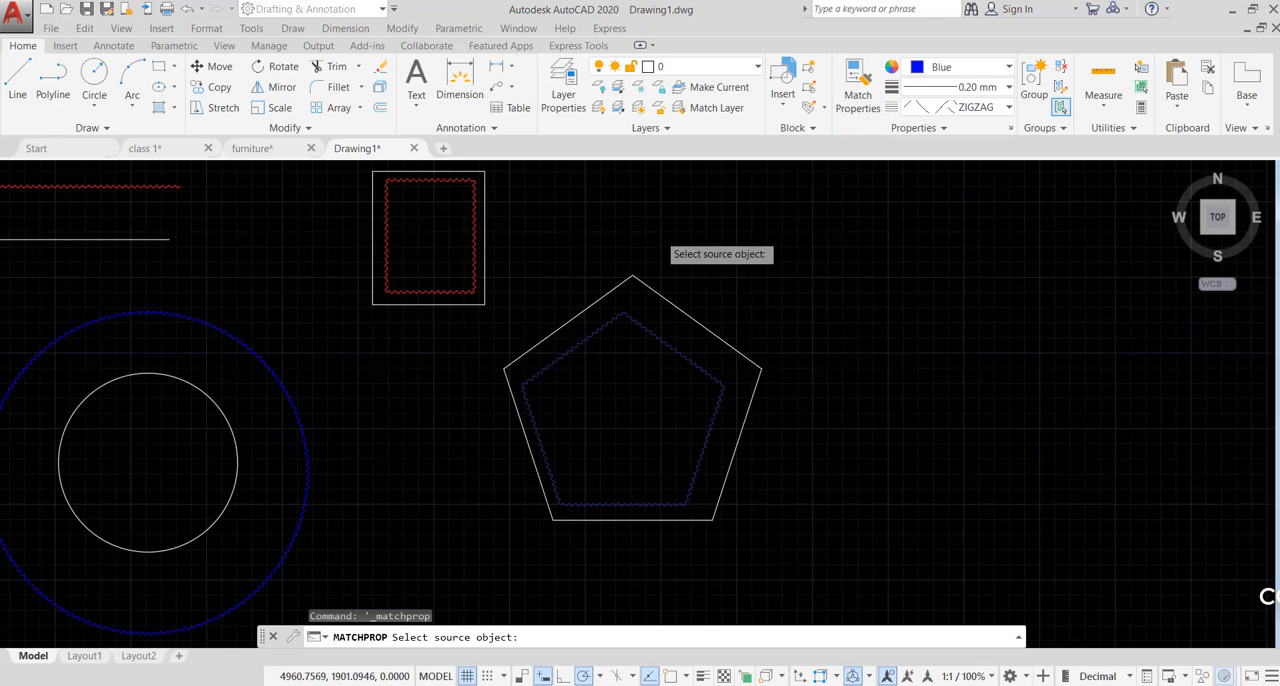
pyautogui.scroll(4, 653, 275)
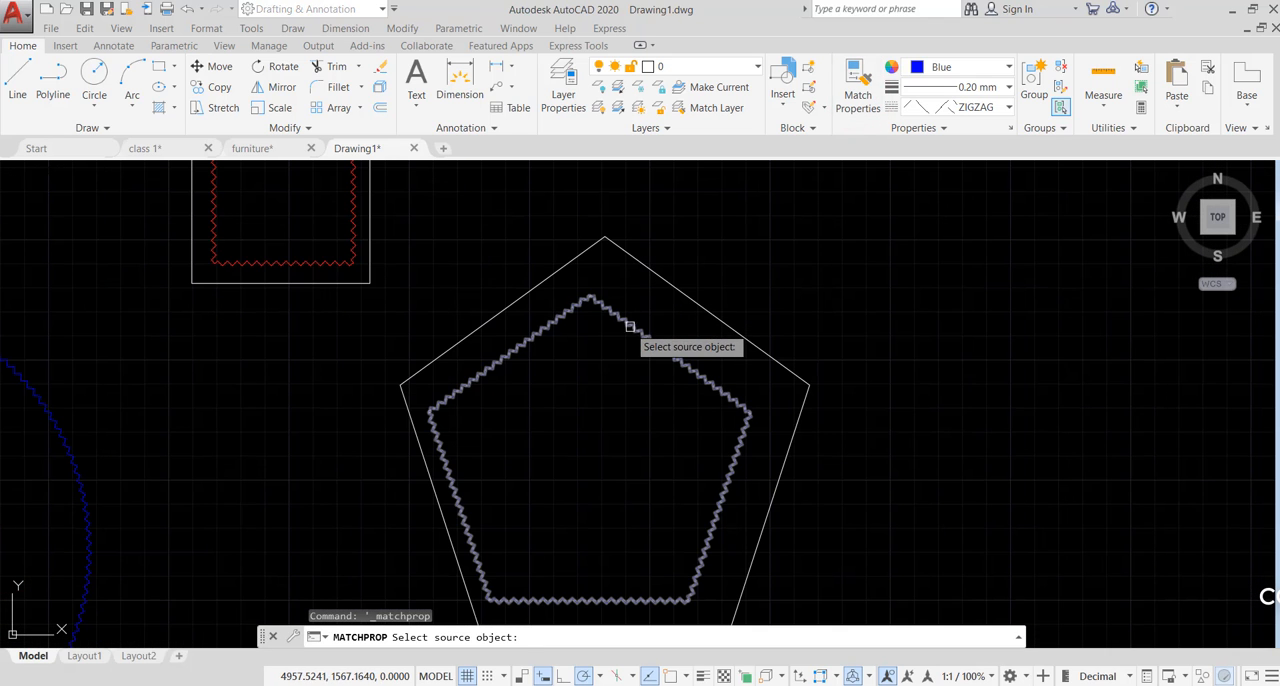
pyautogui.click(693, 299)
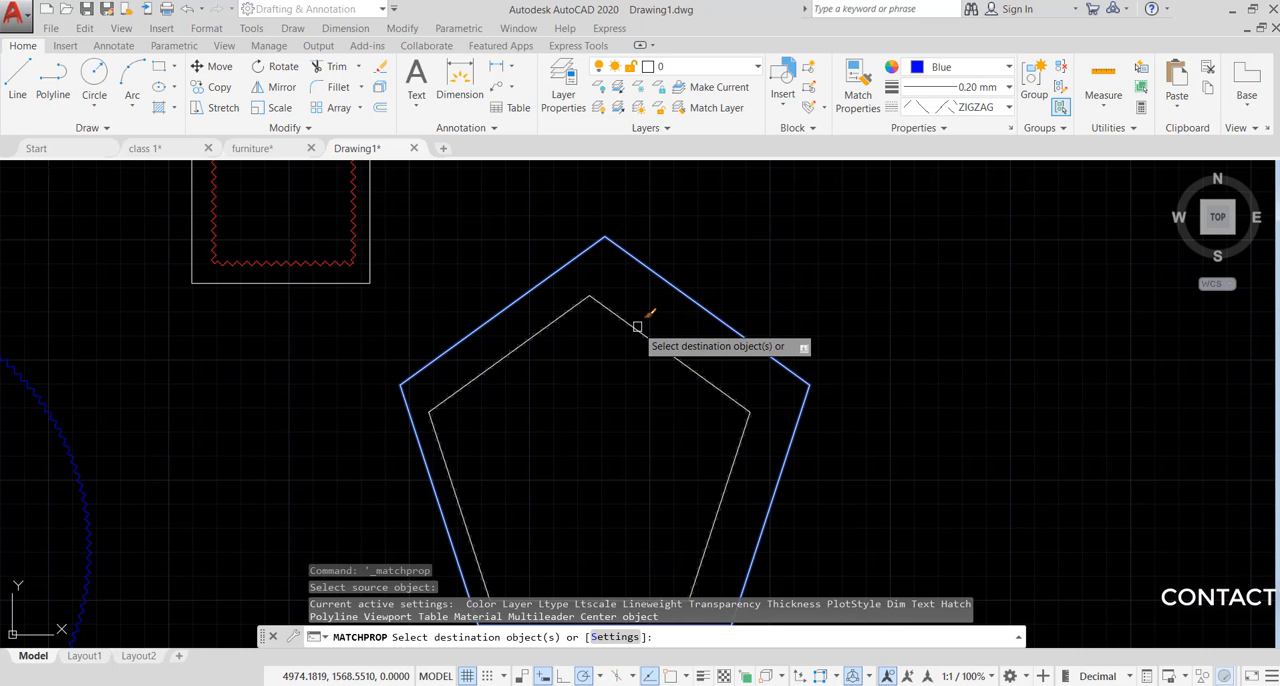
pyautogui.click(637, 326)
# - Apply the outer pentagon's properties to the blue outer circle, the red inner rectangle and the red zigzag line
pyautogui.scroll(3, 735, 400)
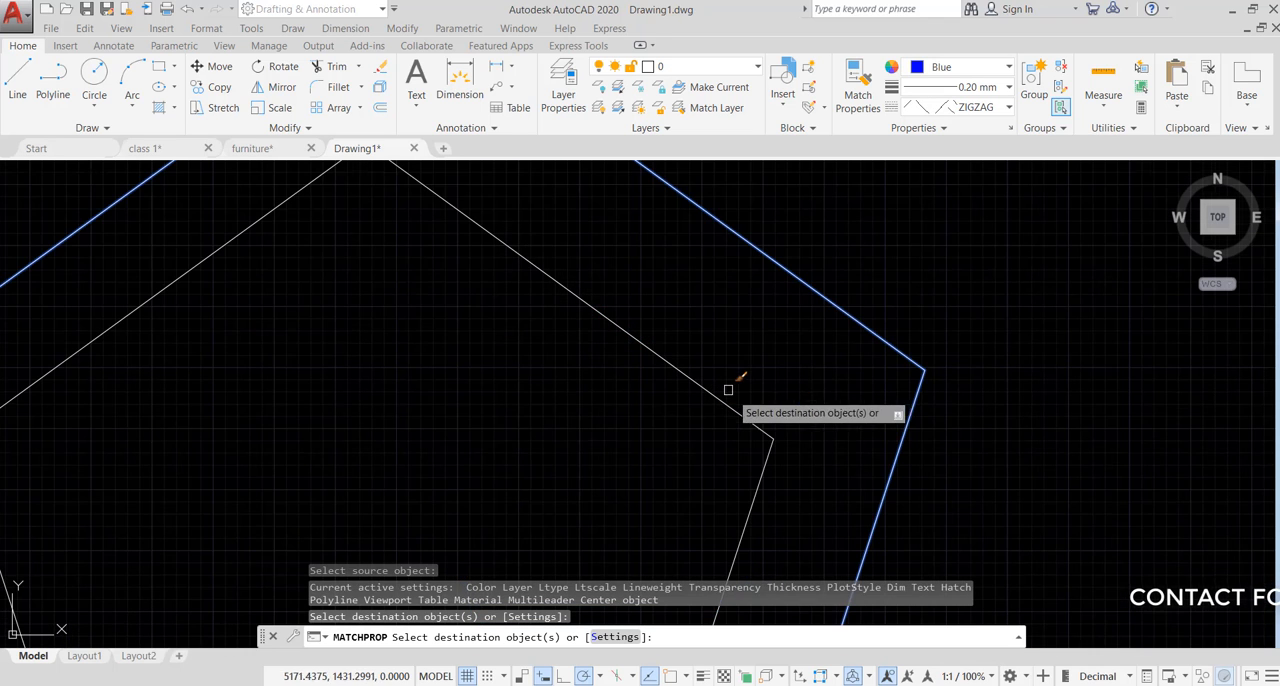
pyautogui.scroll(-3, 753, 341)
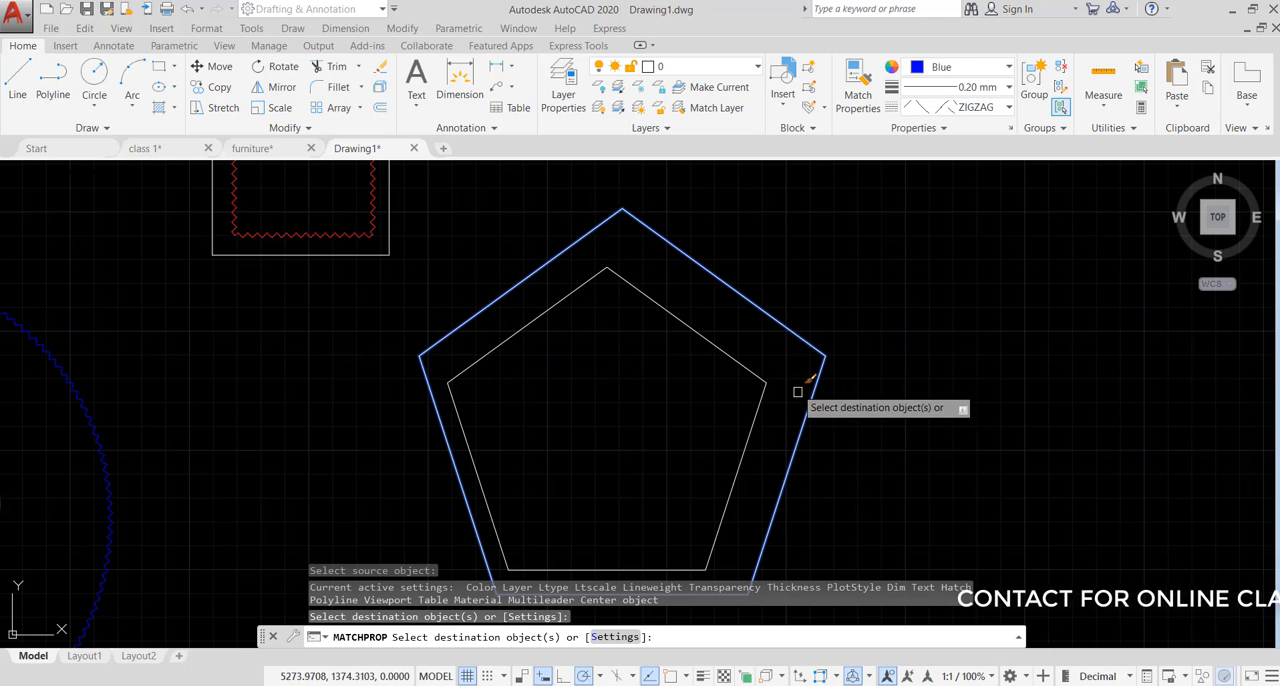
pyautogui.scroll(-4, 796, 444)
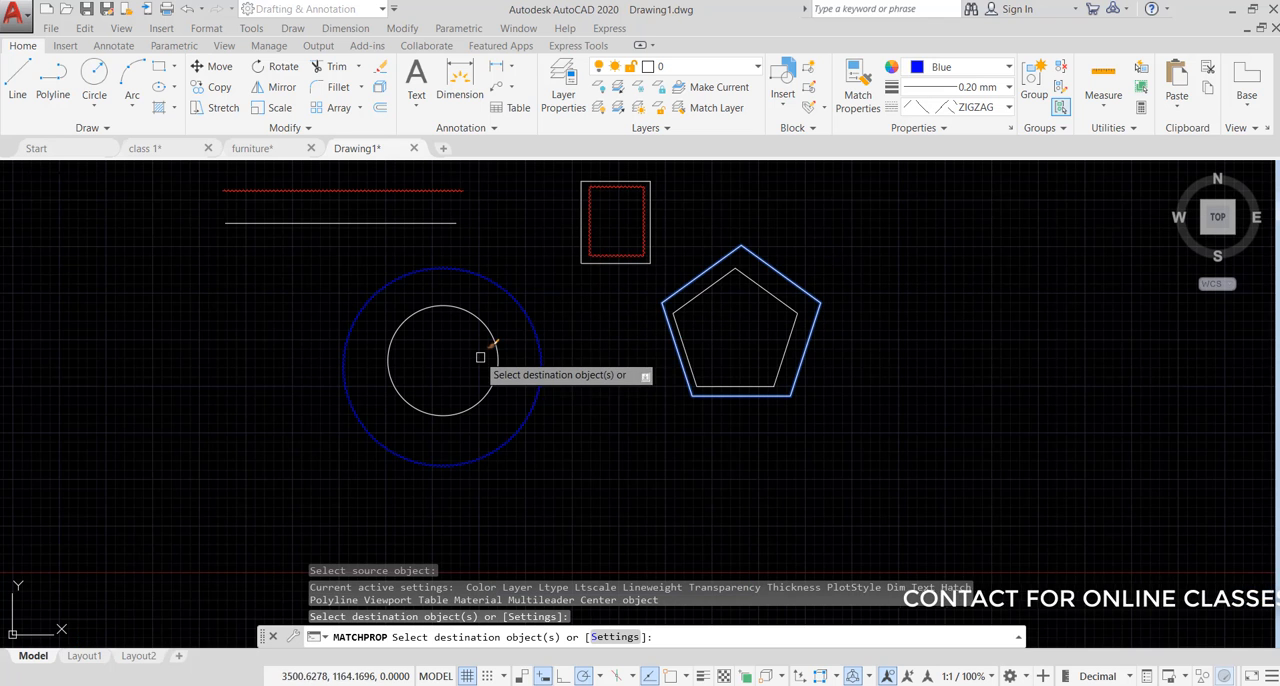
pyautogui.click(536, 327)
pyautogui.scroll(4, 575, 220)
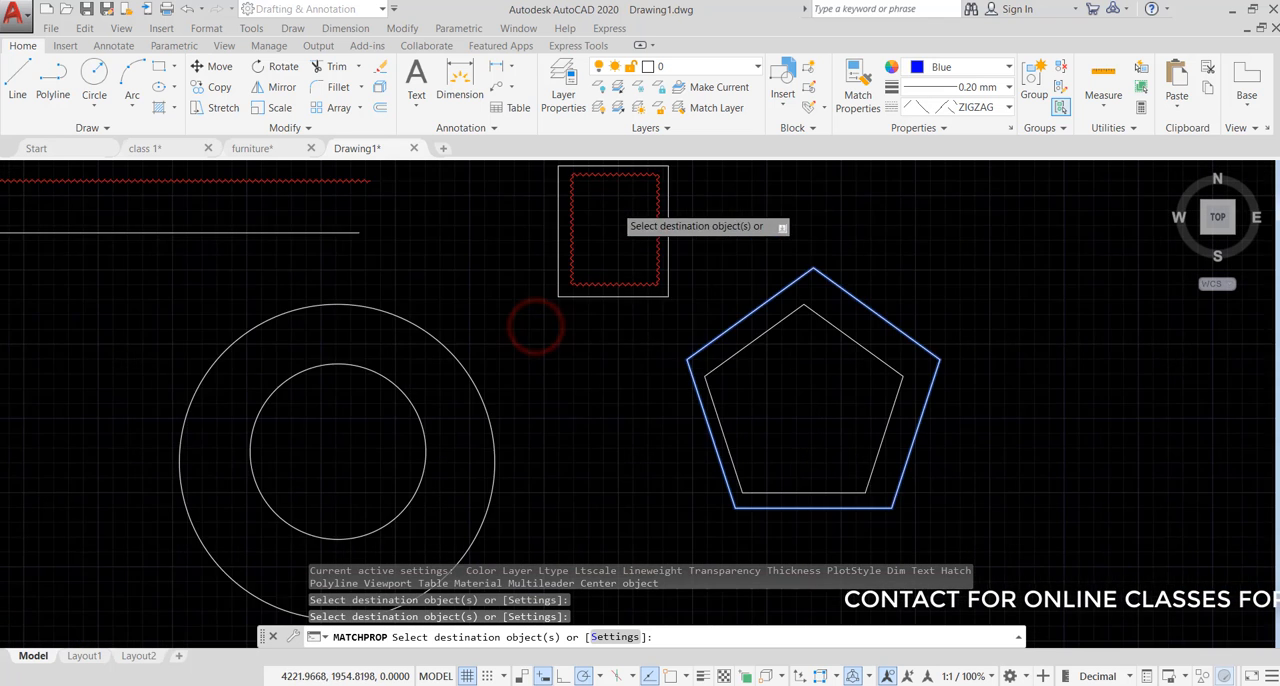
pyautogui.click(544, 284)
pyautogui.scroll(-4, 772, 320)
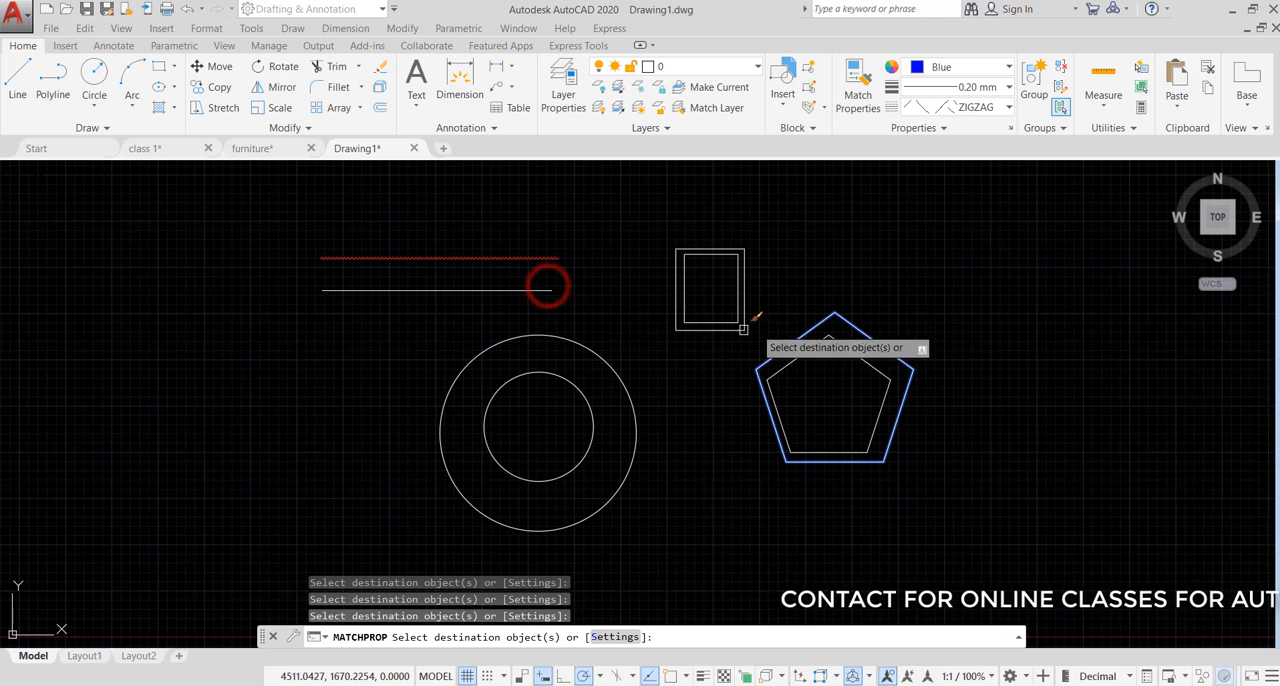
pyautogui.click(491, 261)
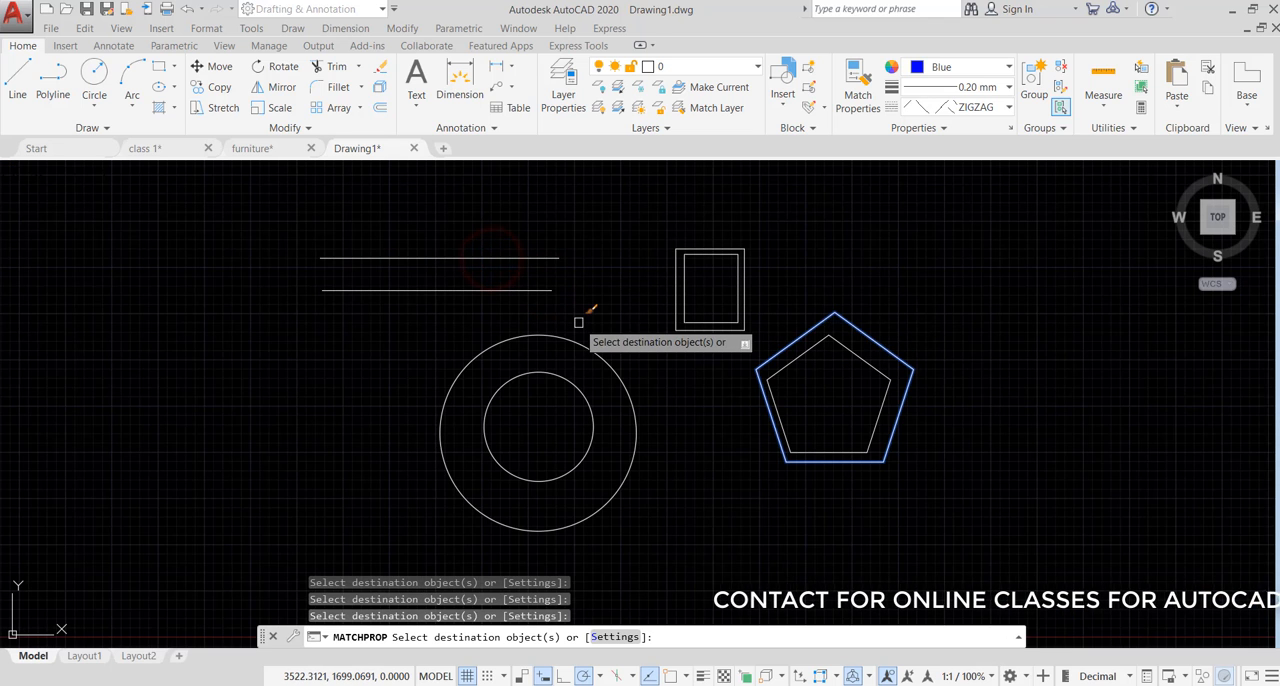
# - End Match Properties and undo the property changes it made to the line, rectangle, circle and inner pentagon
pyautogui.press('Escape')
pyautogui.hotkey('ctrl', 'z')
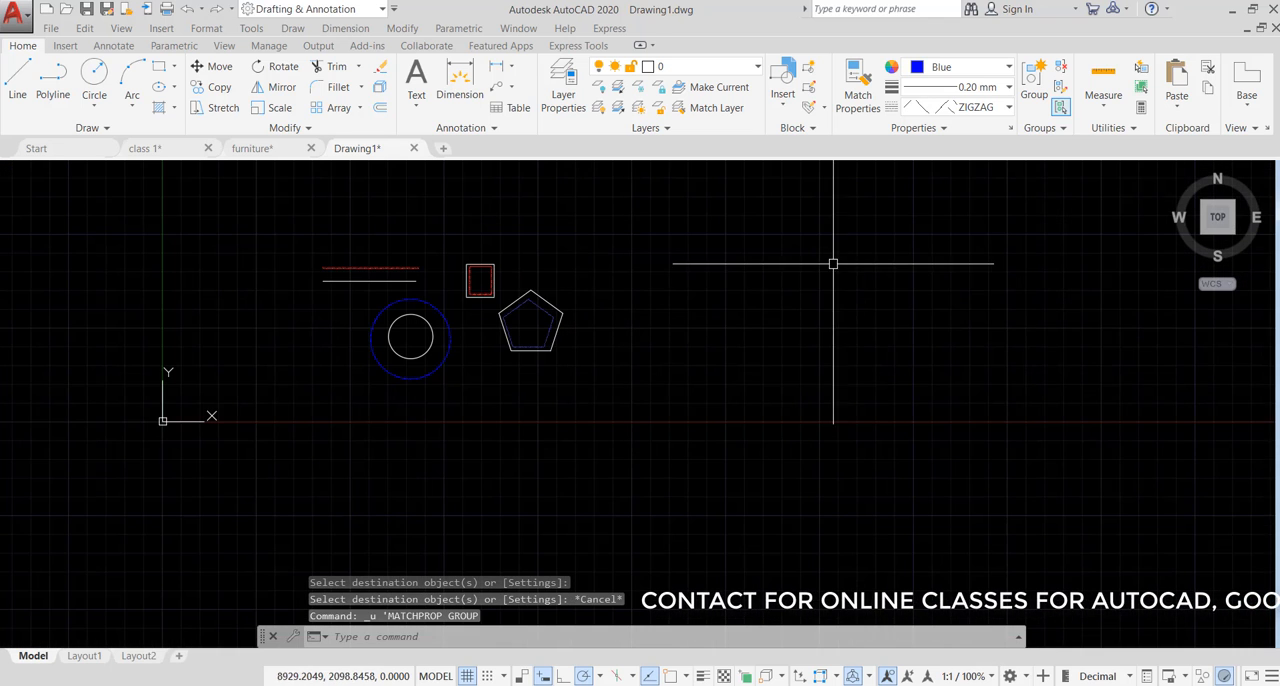
pyautogui.moveTo(551, 280); pyautogui.dragTo(754, 300, button='middle')
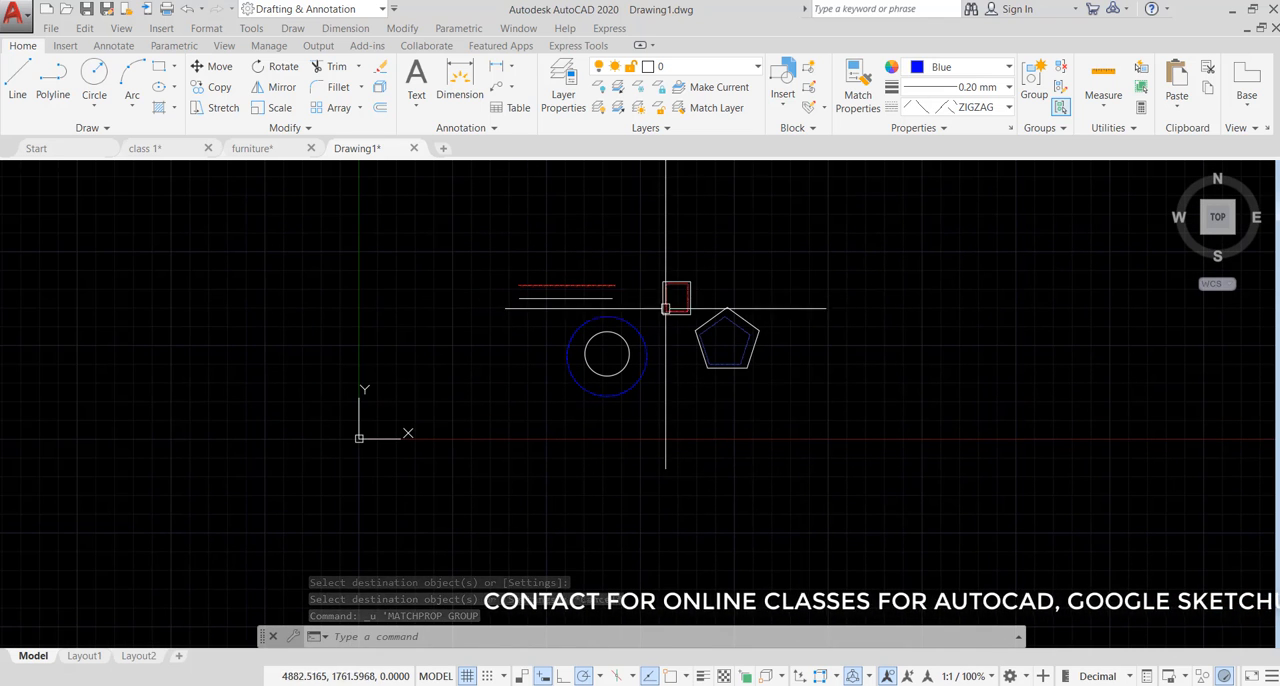
pyautogui.scroll(2, 665, 295)
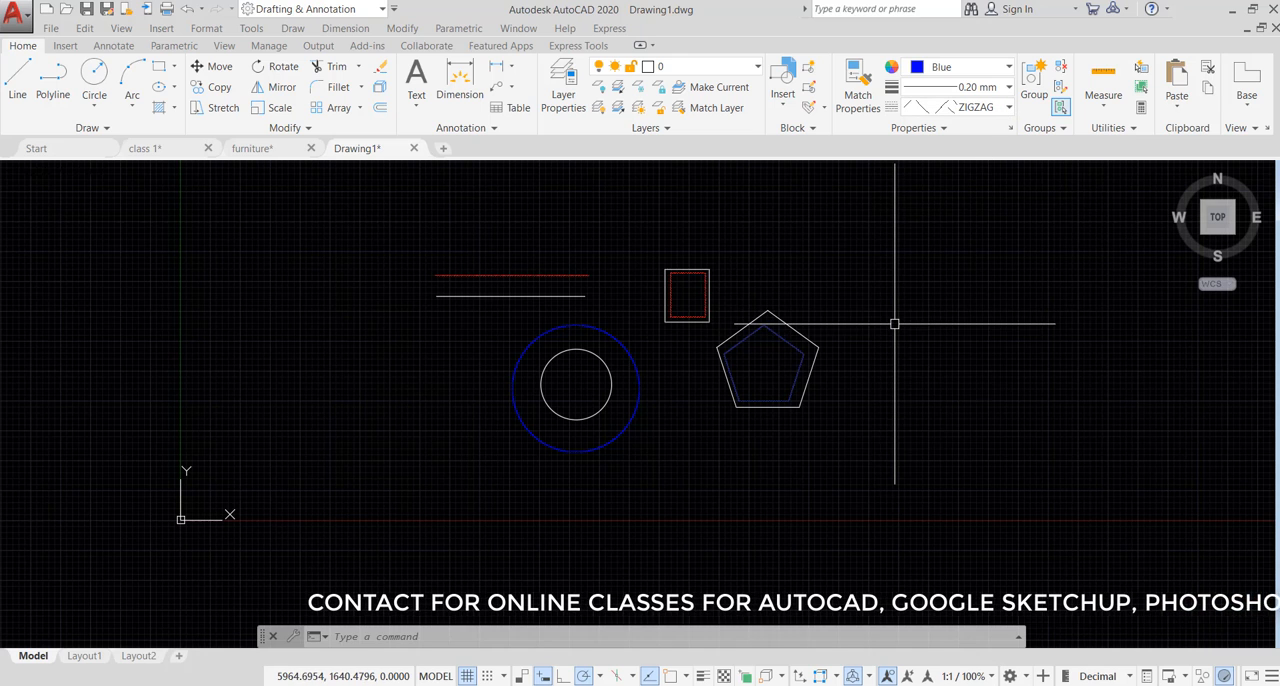
pyautogui.moveTo(888, 312); pyautogui.dragTo(767, 341, button='middle')
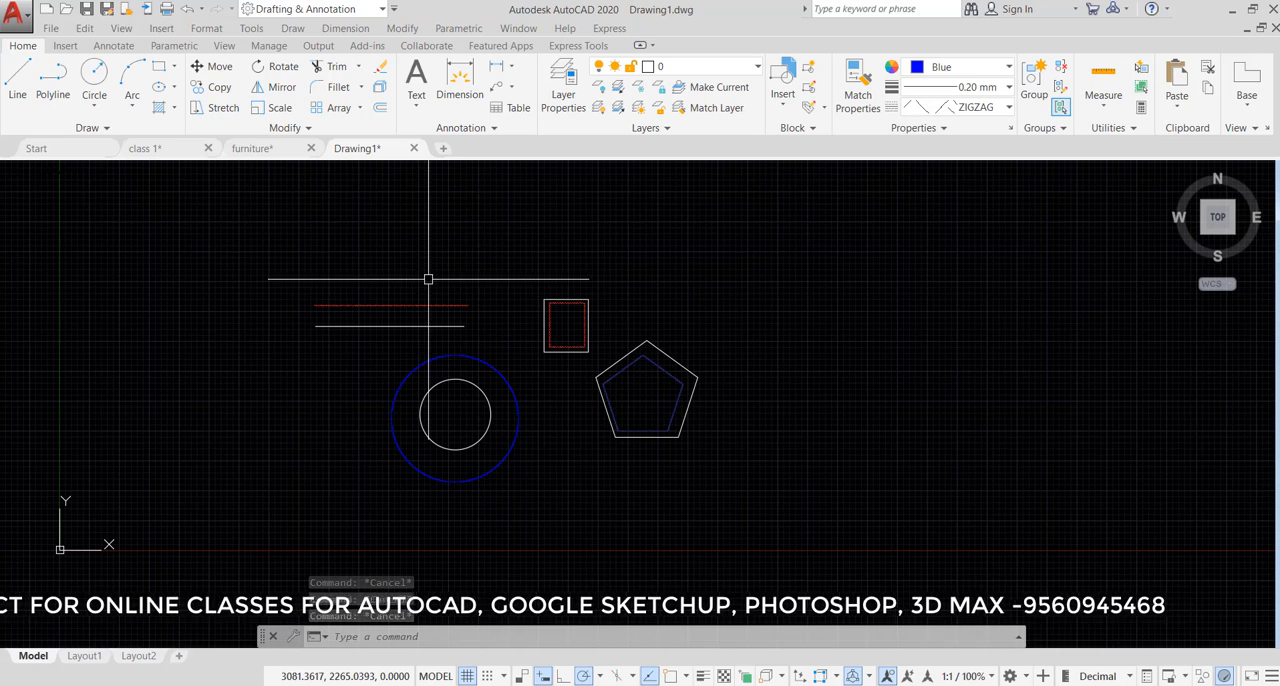
pyautogui.scroll(2, 537, 320)
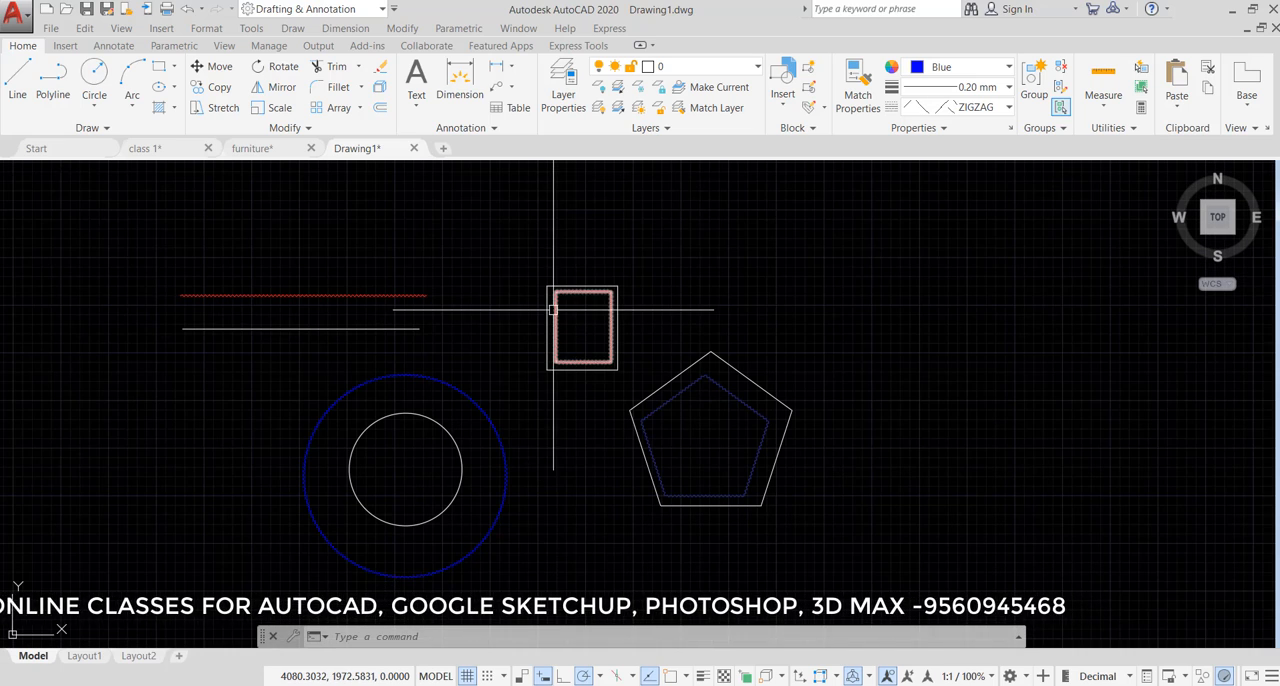
pyautogui.moveTo(555, 310); pyautogui.dragTo(651, 287, button='middle')
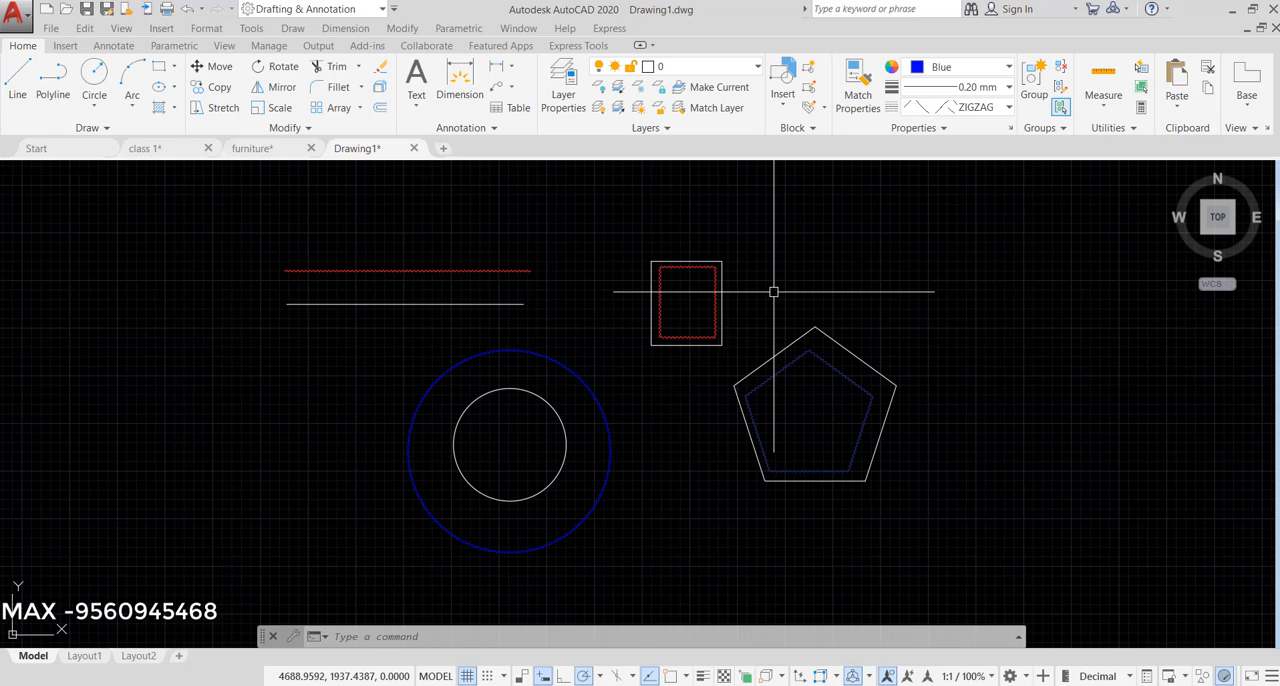
pyautogui.click(690, 267)
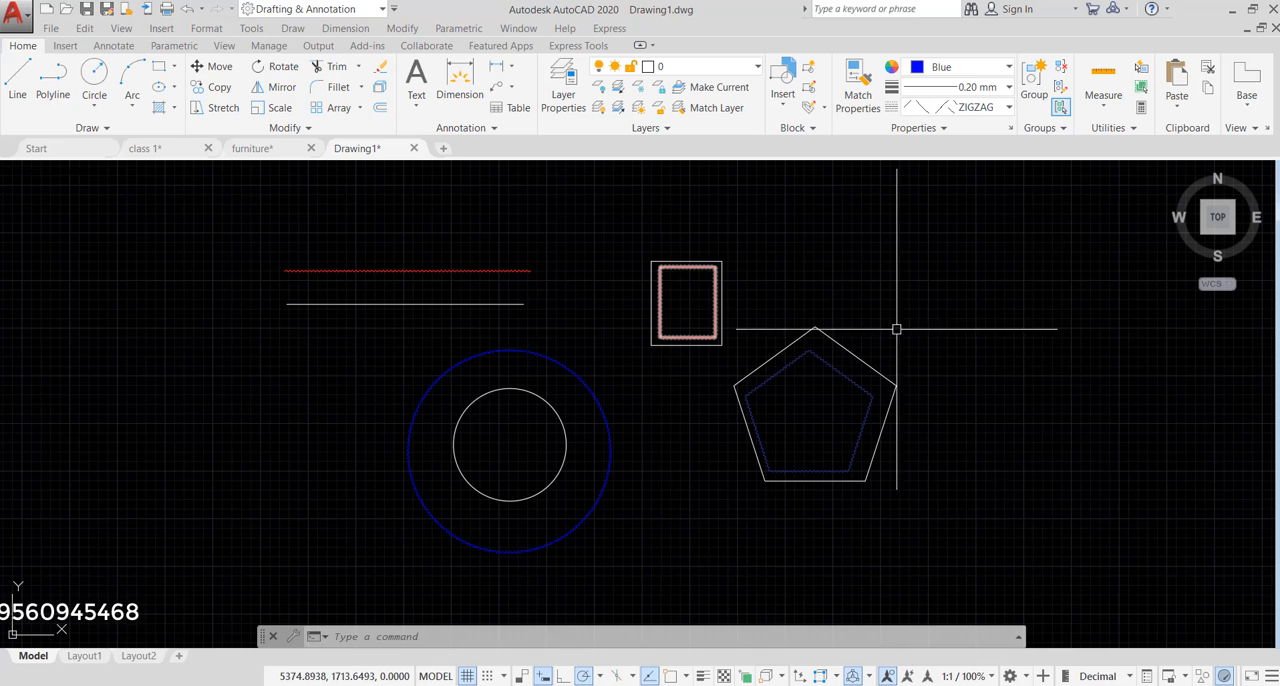
pyautogui.press('Escape')
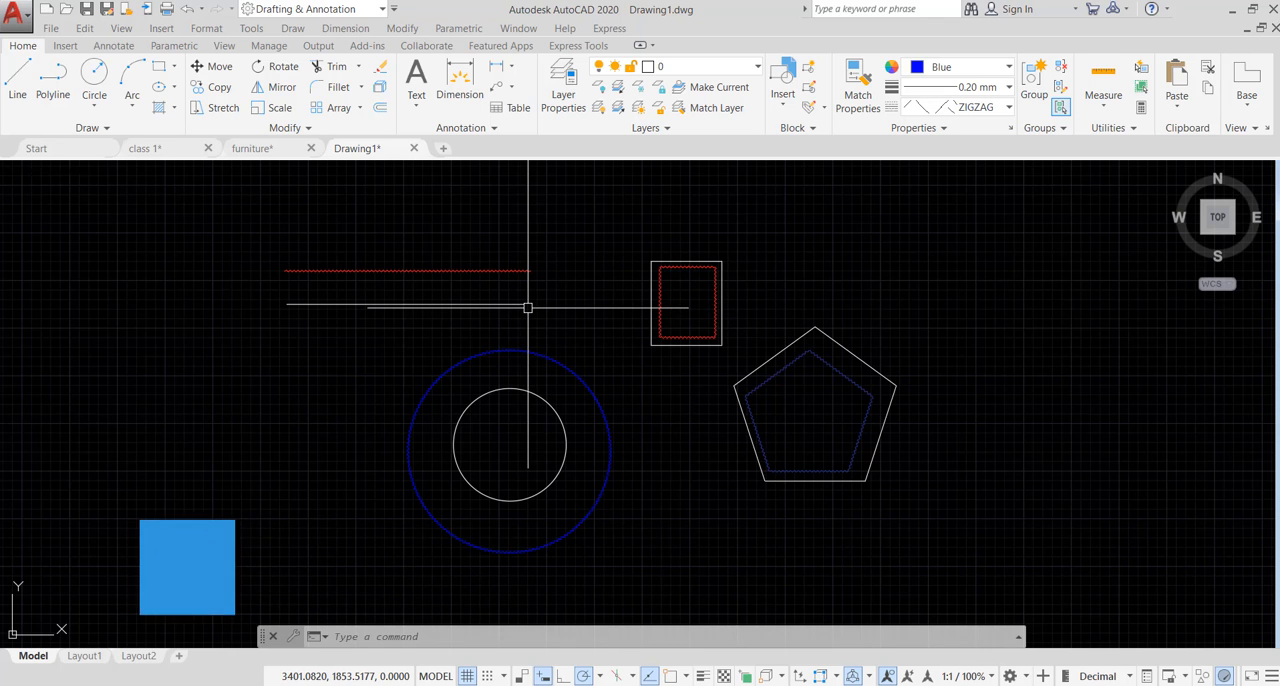
pyautogui.moveTo(527, 307)
pyautogui.mouseDown(button='middle')
pyautogui.moveTo(746, 277)
pyautogui.moveTo(780, 258)
pyautogui.mouseUp(button='middle')
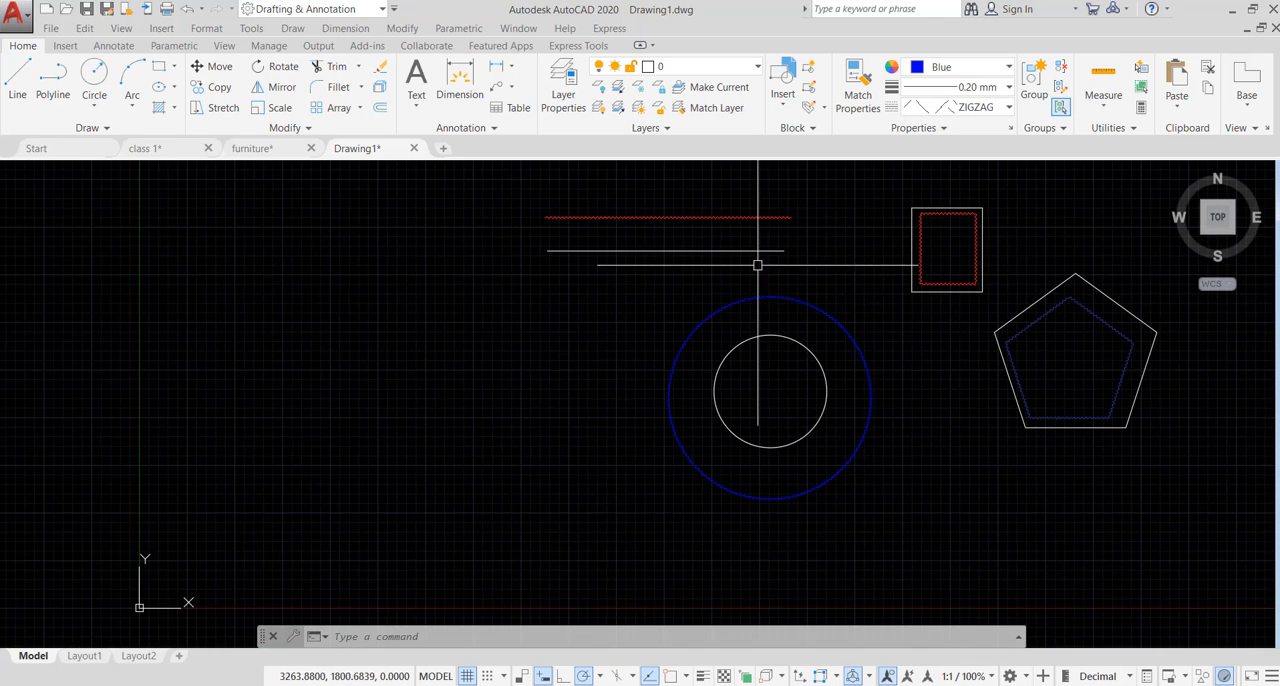
pyautogui.moveTo(559, 318); pyautogui.dragTo(698, 294, button='middle')
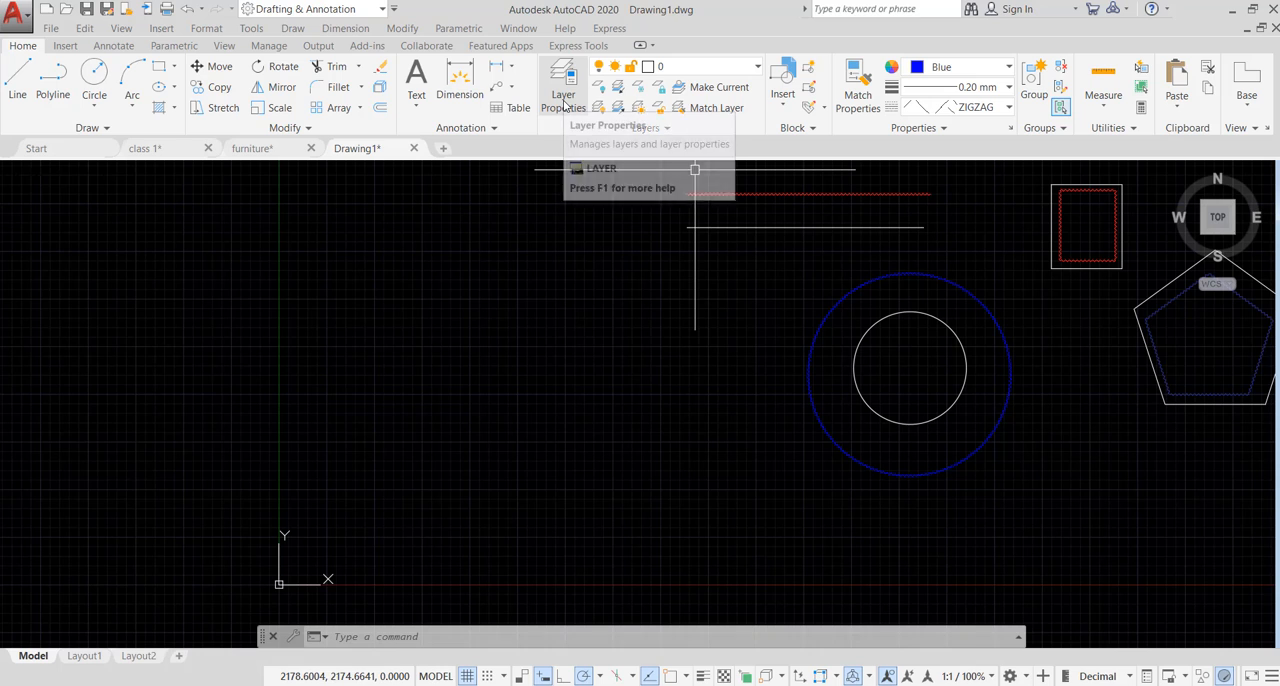
# - Create a new layer named wall in the Layer Properties Manager and set its color to blue
pyautogui.click(563, 100)
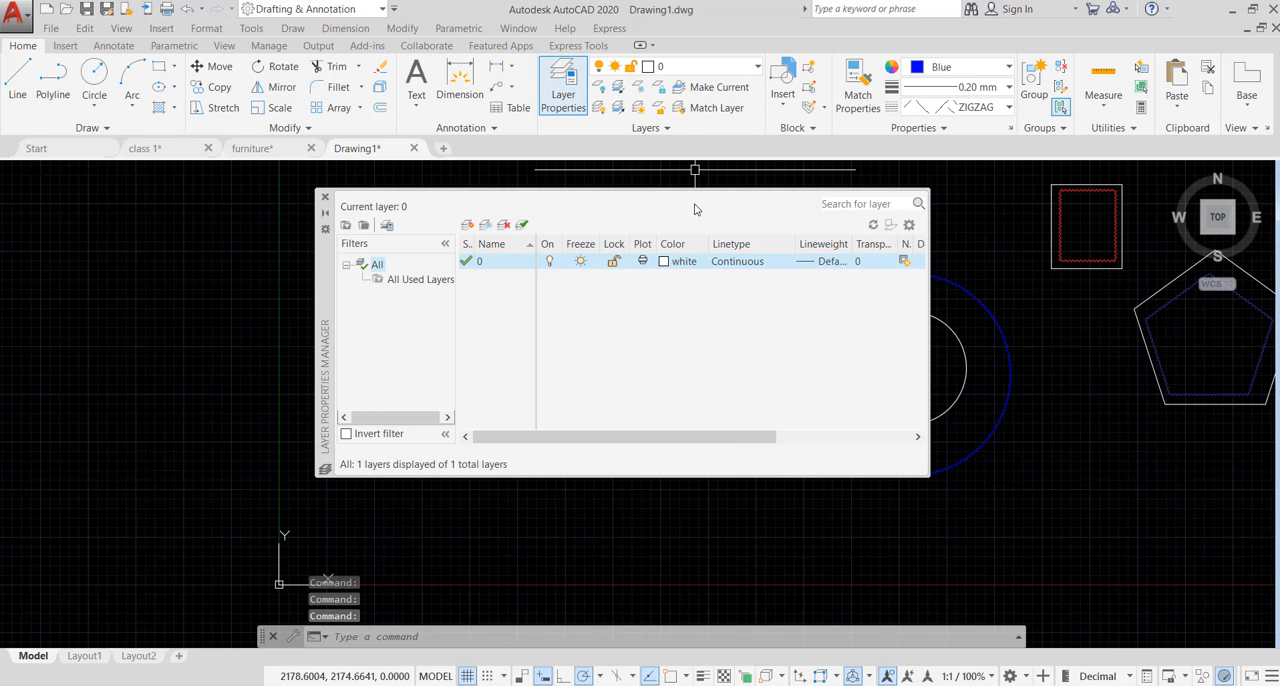
pyautogui.click(324, 198)
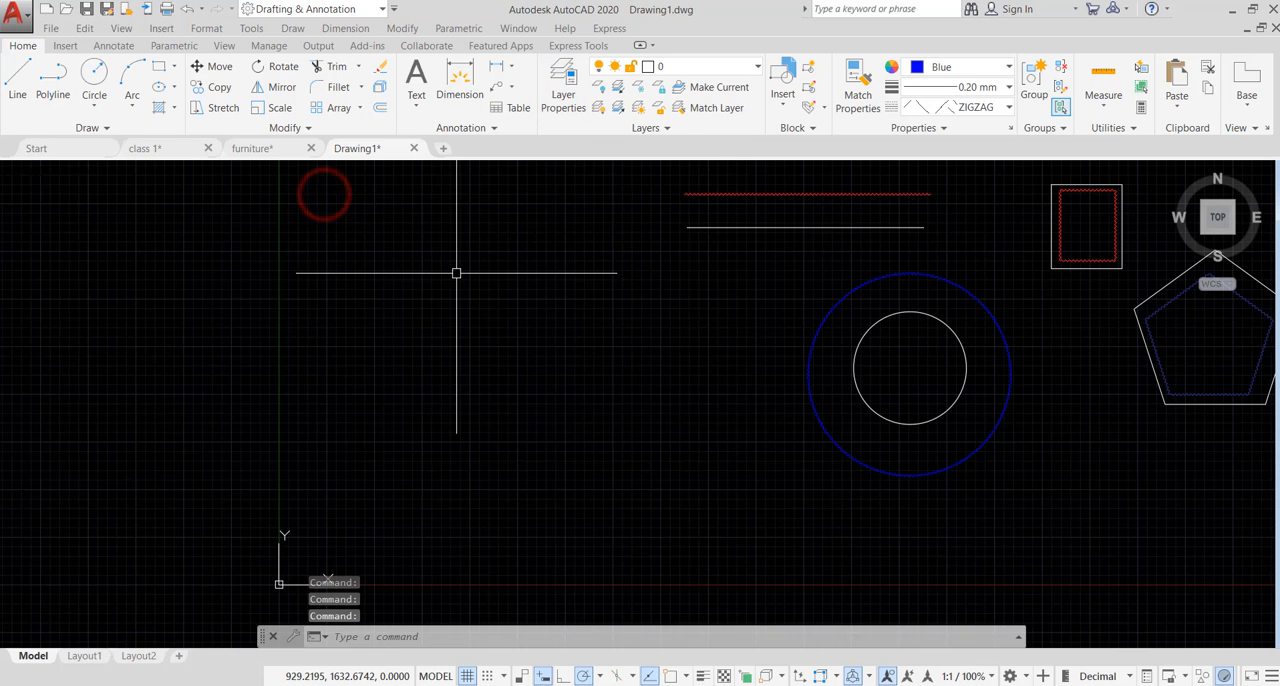
pyautogui.write('La')
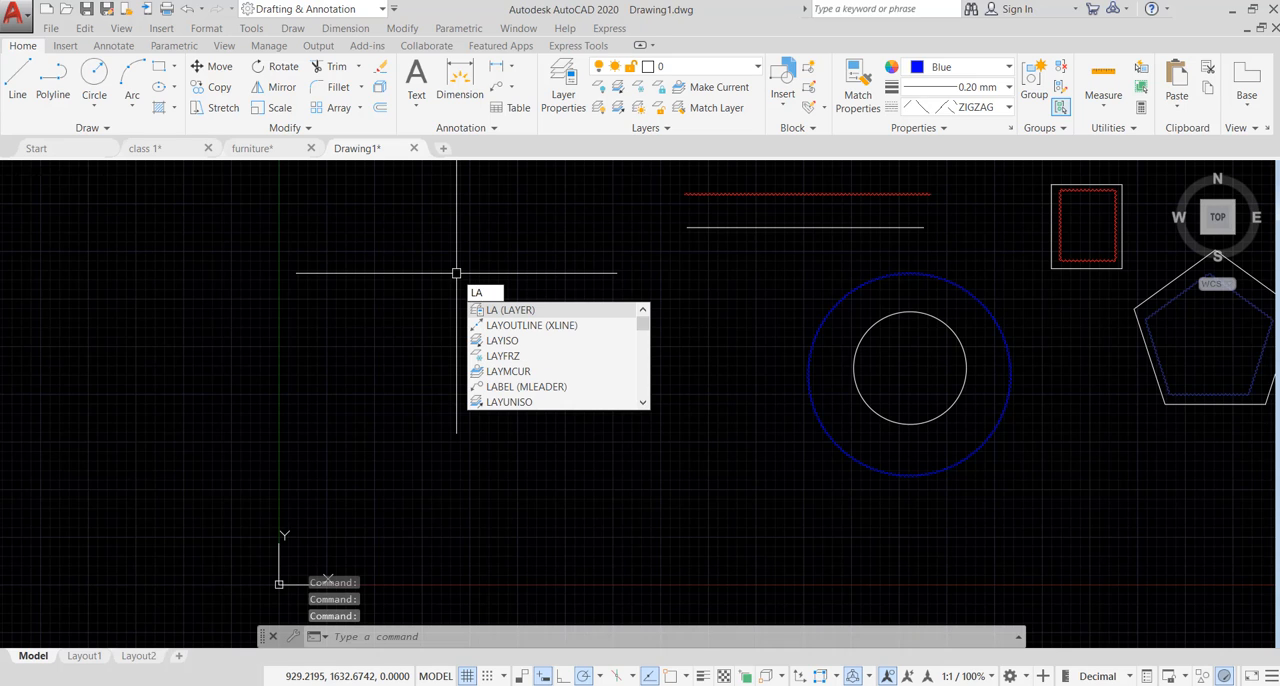
pyautogui.press('Return')
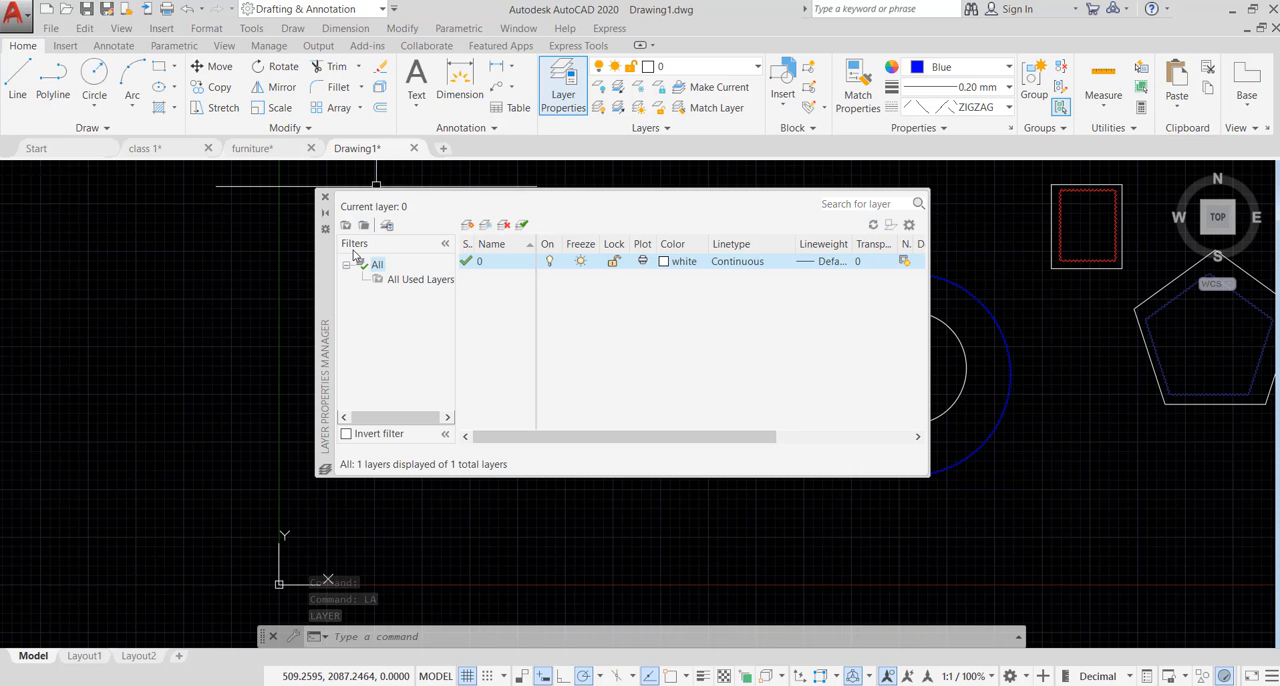
pyautogui.click(467, 225)
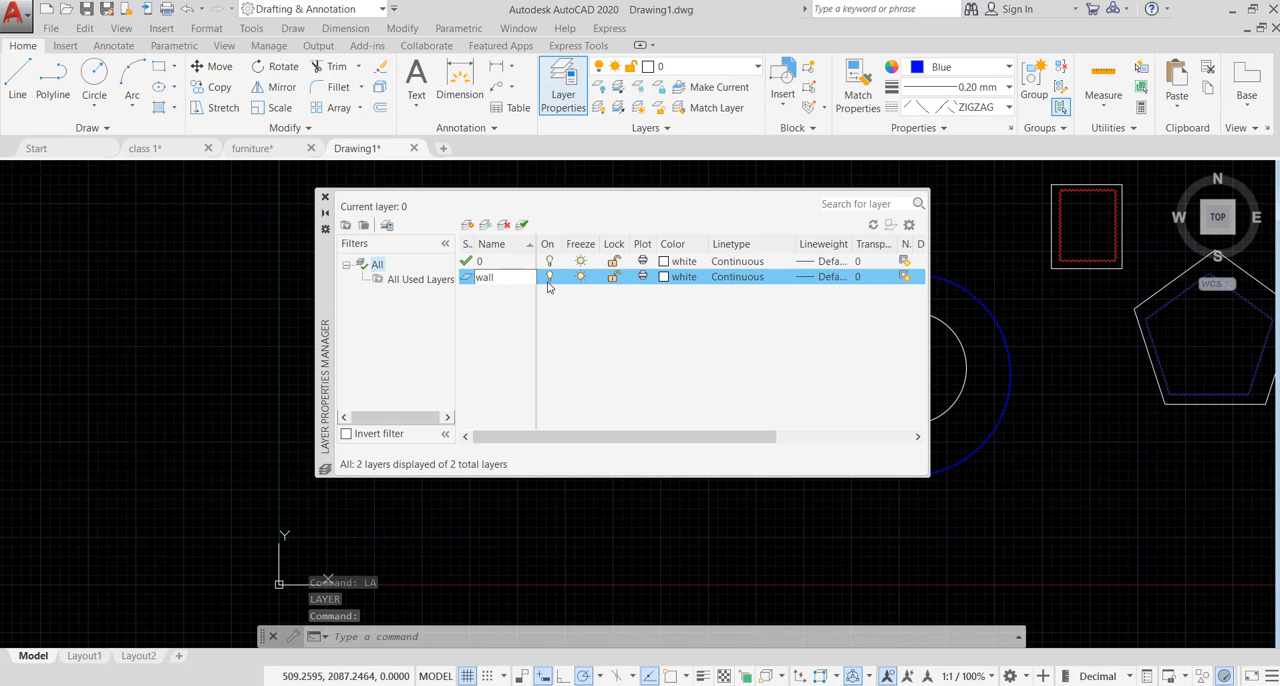
pyautogui.click(664, 277)
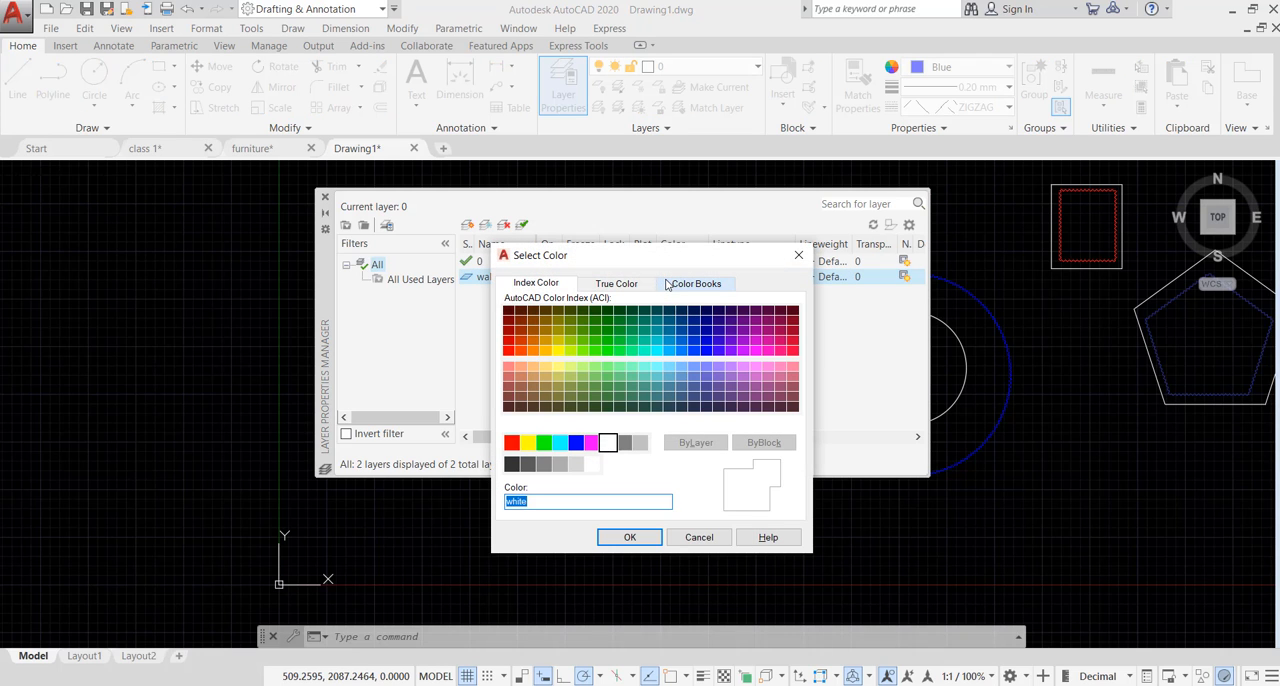
pyautogui.click(576, 443)
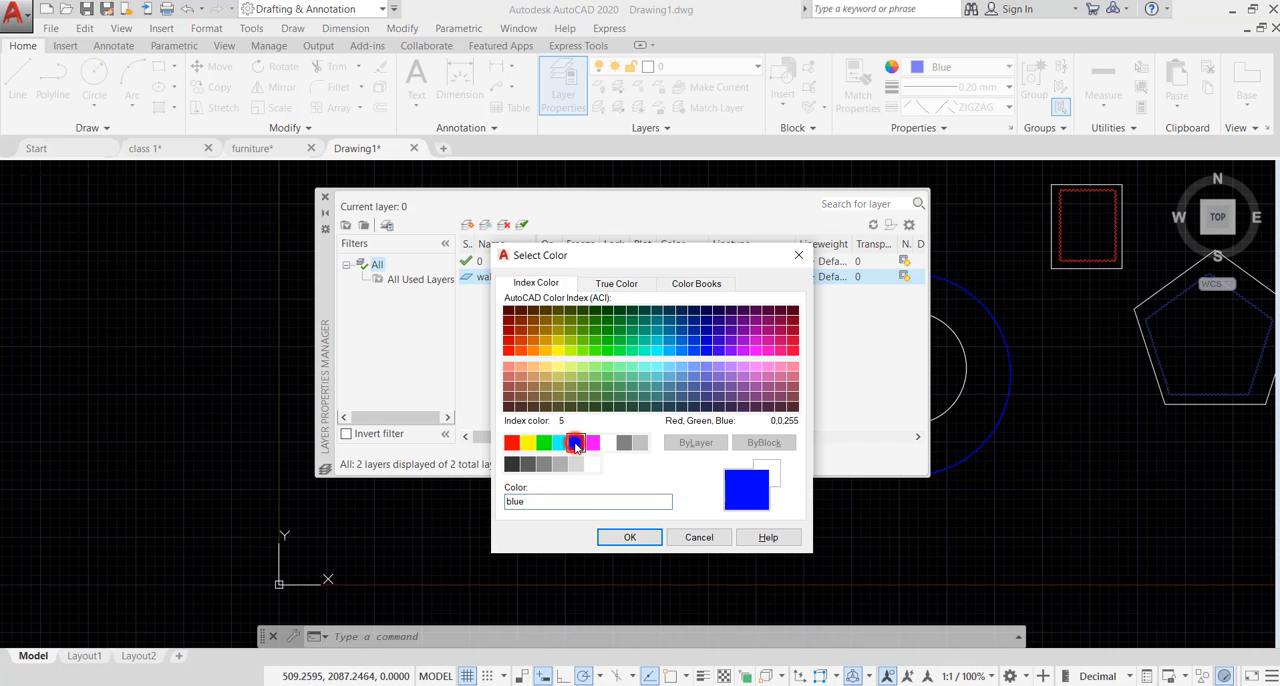
pyautogui.click(627, 537)
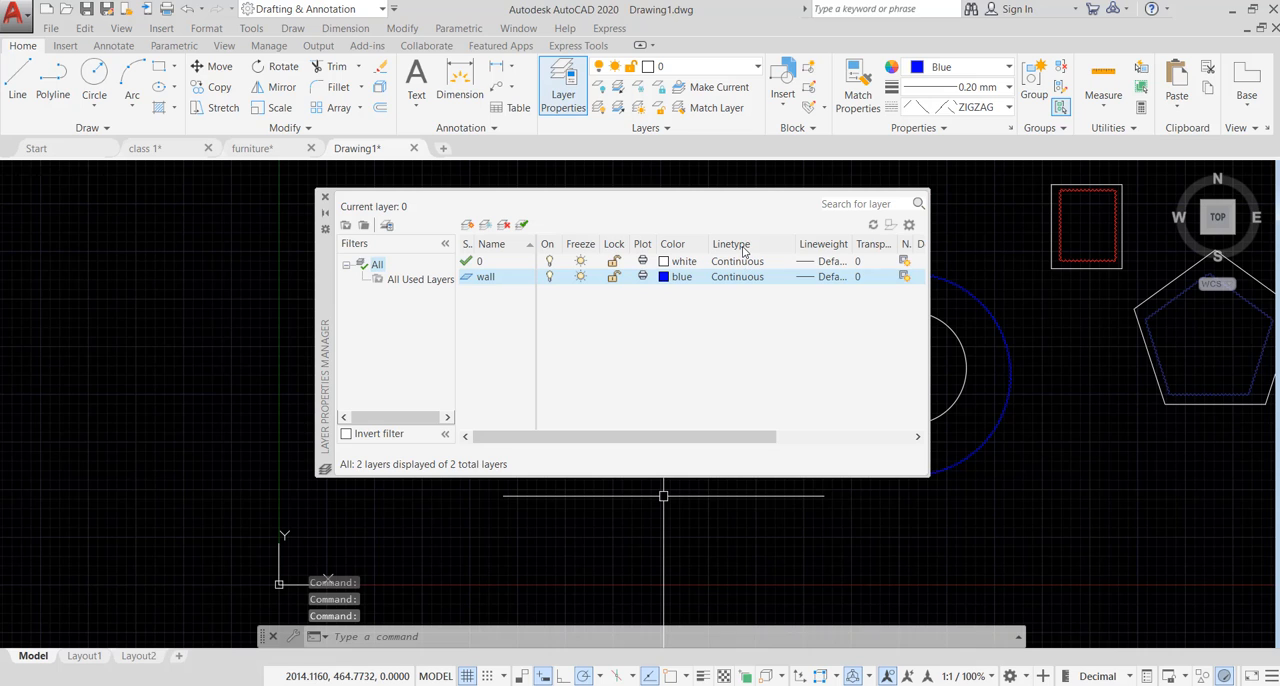
# - Choose the Continuous linetype for the wall layer and set its lineweight to 0.25 mm
pyautogui.click(742, 278)
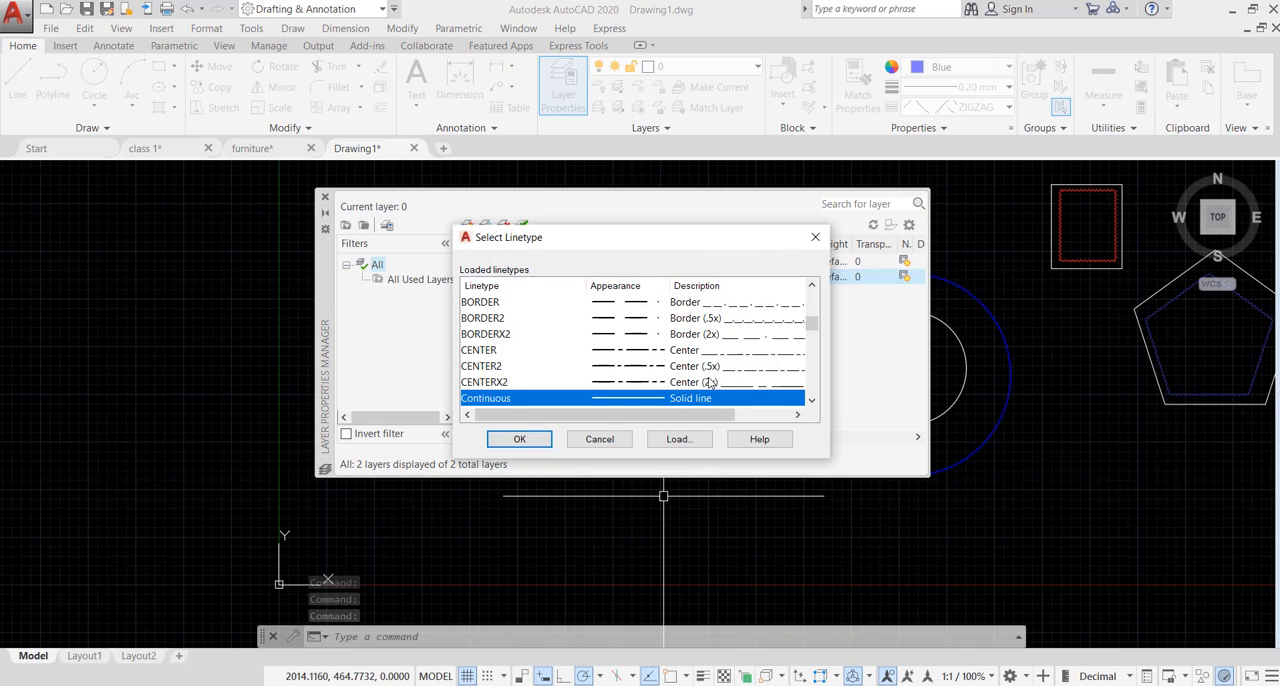
pyautogui.click(519, 439)
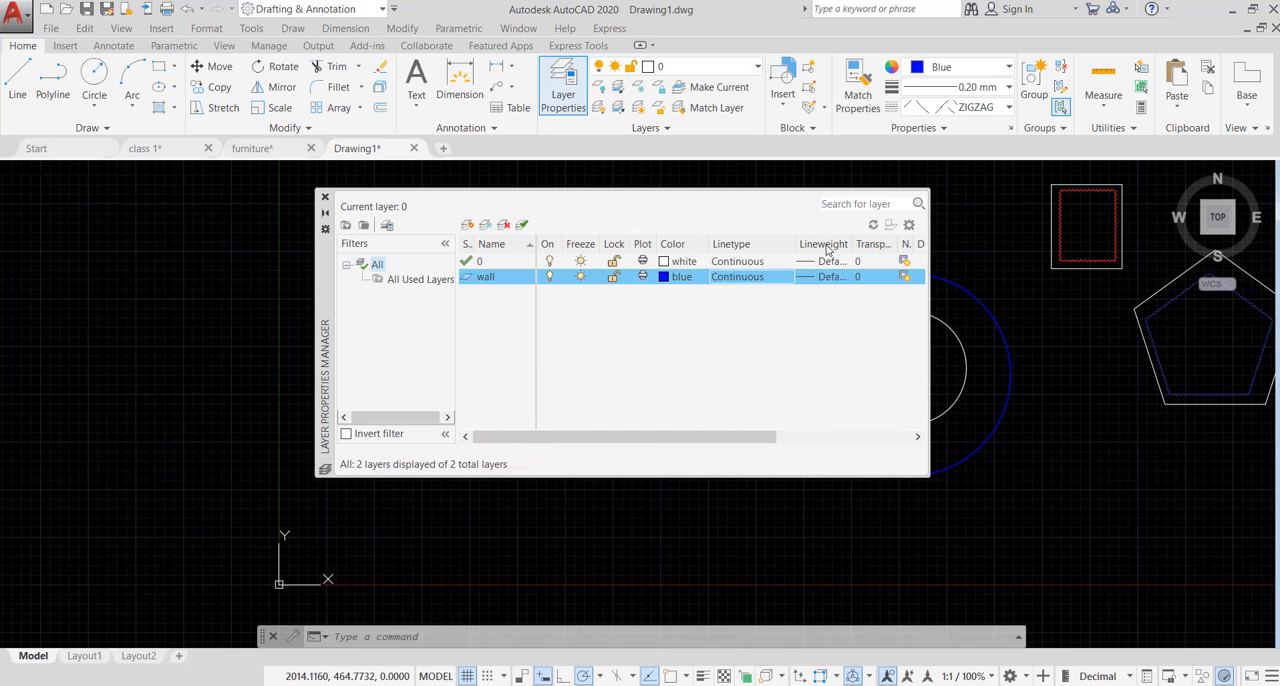
pyautogui.click(820, 278)
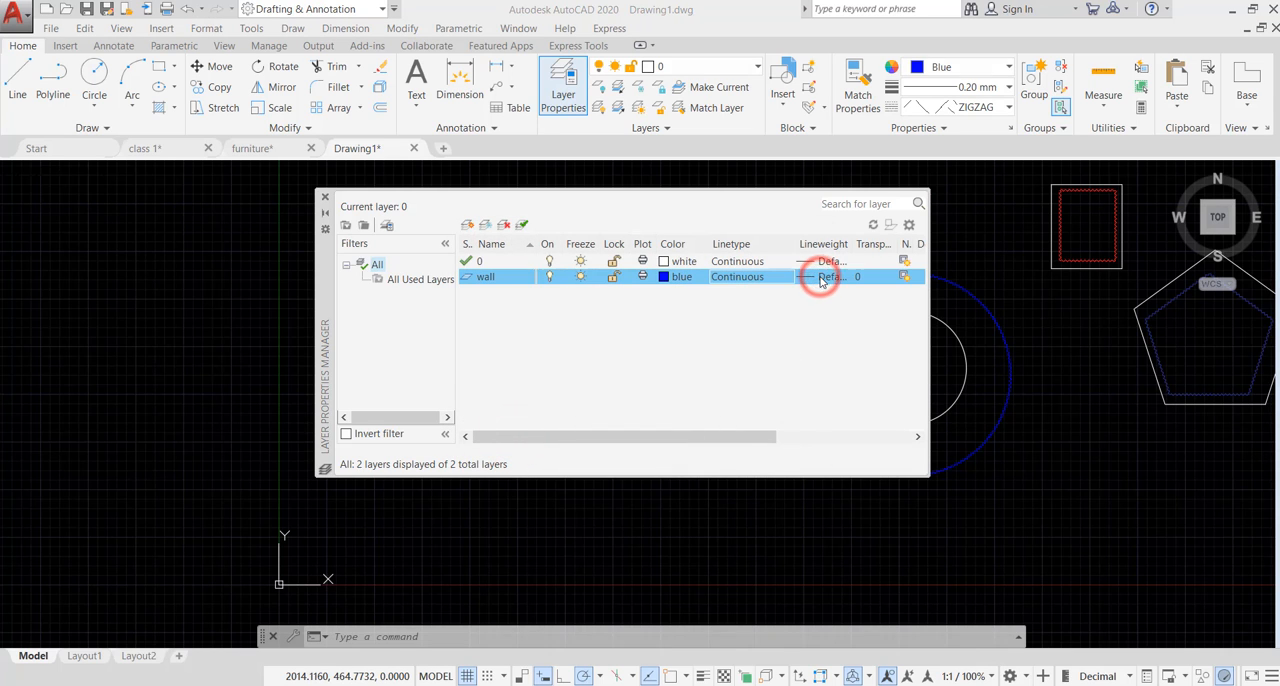
pyautogui.scroll(-3, 700, 305)
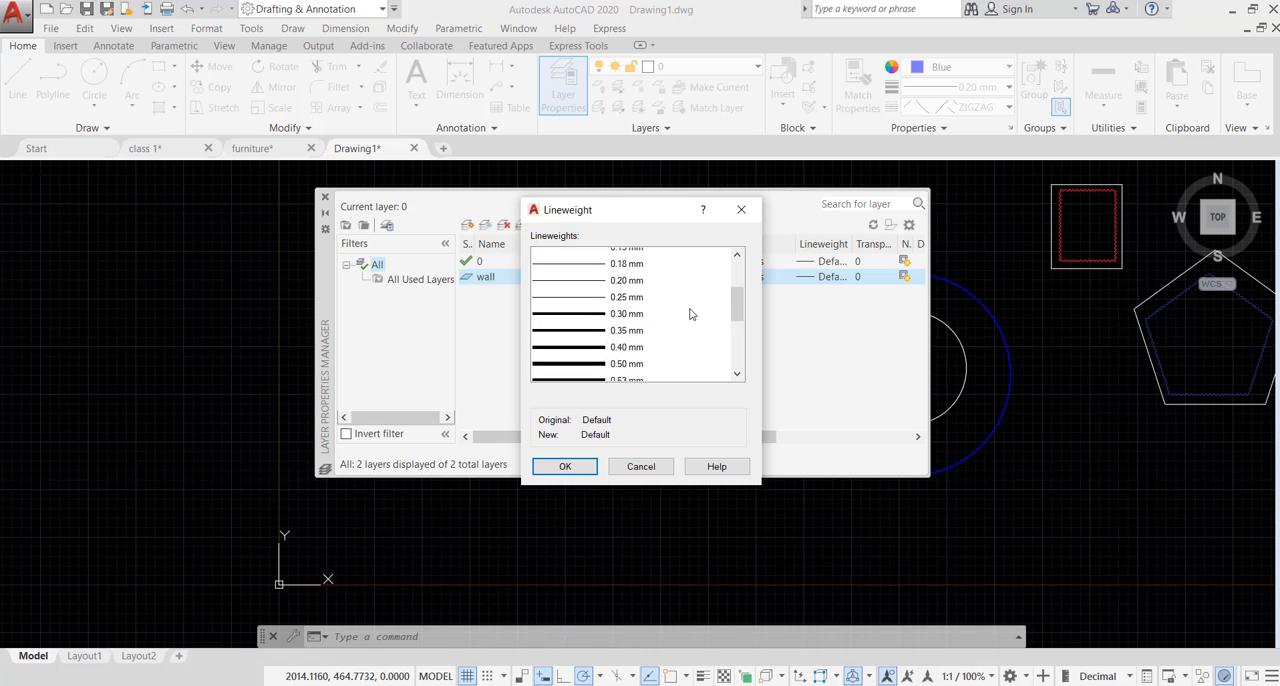
pyautogui.scroll(2, 608, 317)
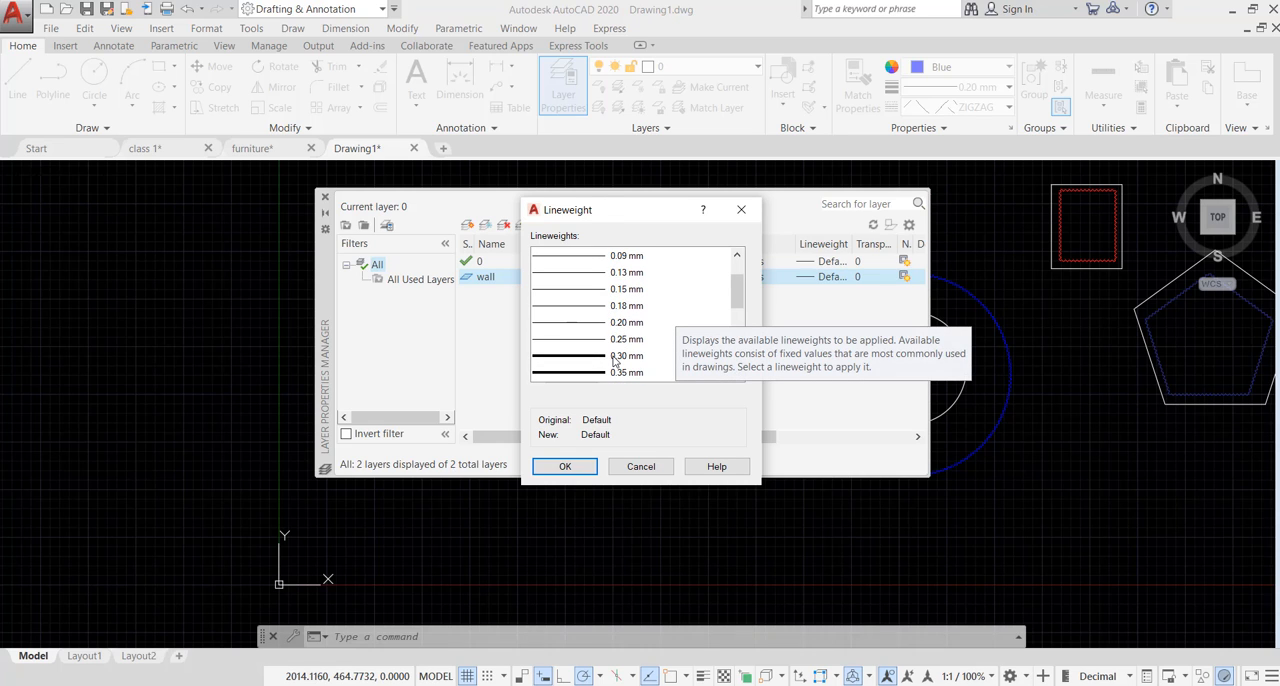
pyautogui.click(620, 340)
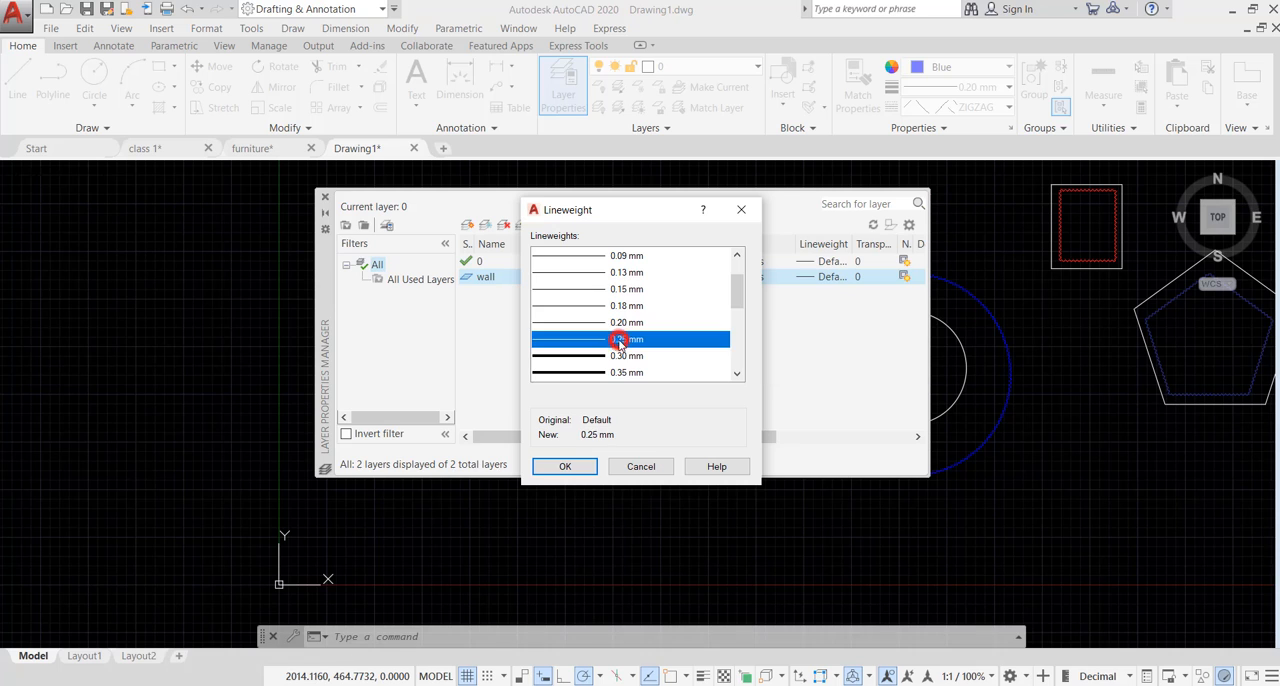
pyautogui.click(565, 467)
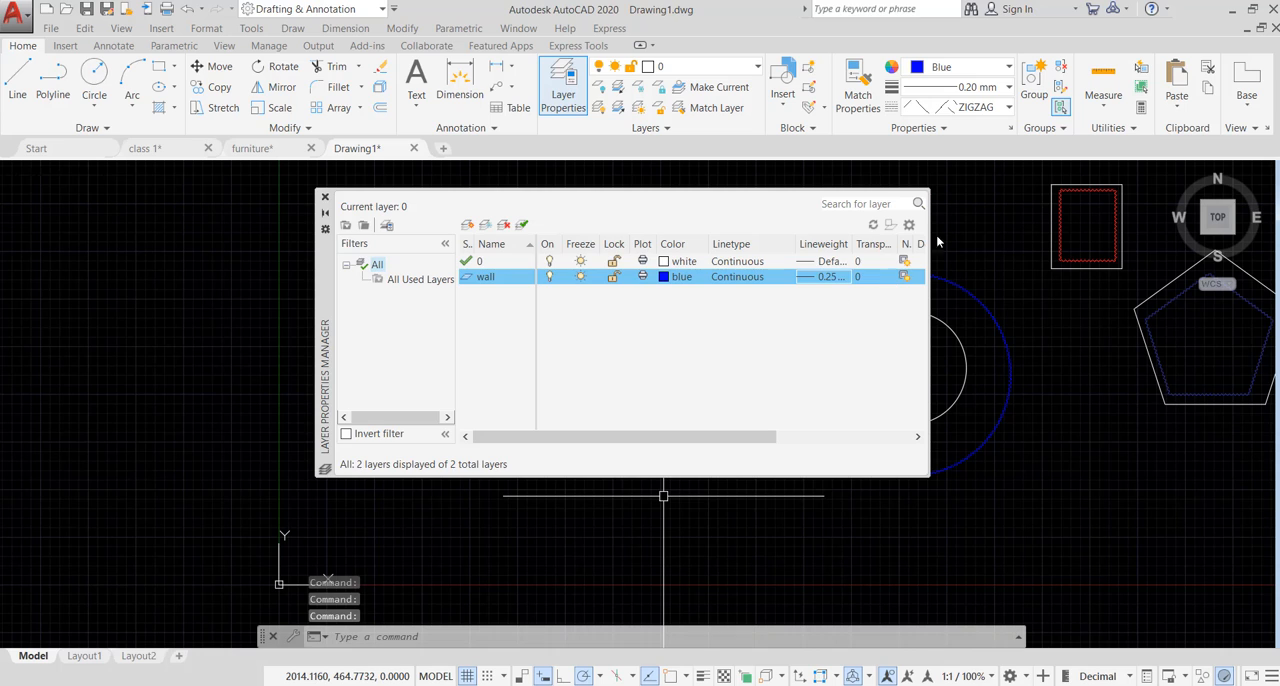
# - Create a second new layer named window and set its color to index color 240
pyautogui.click(466, 226)
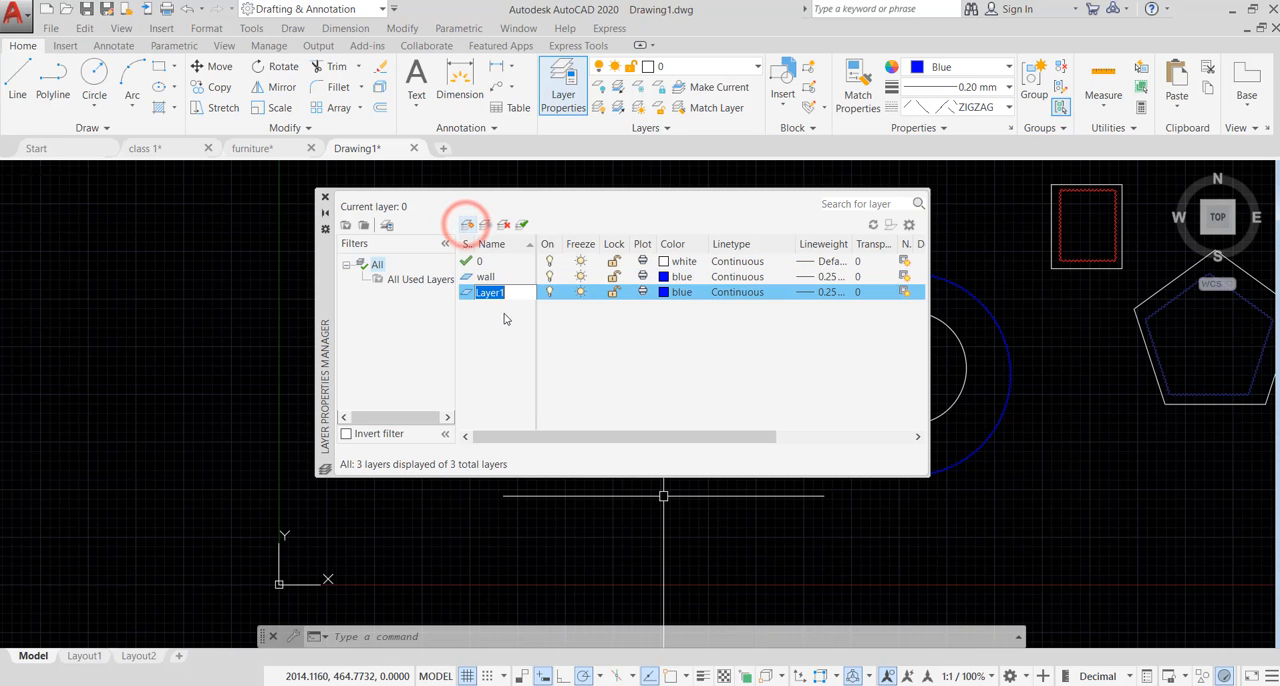
pyautogui.write('window')
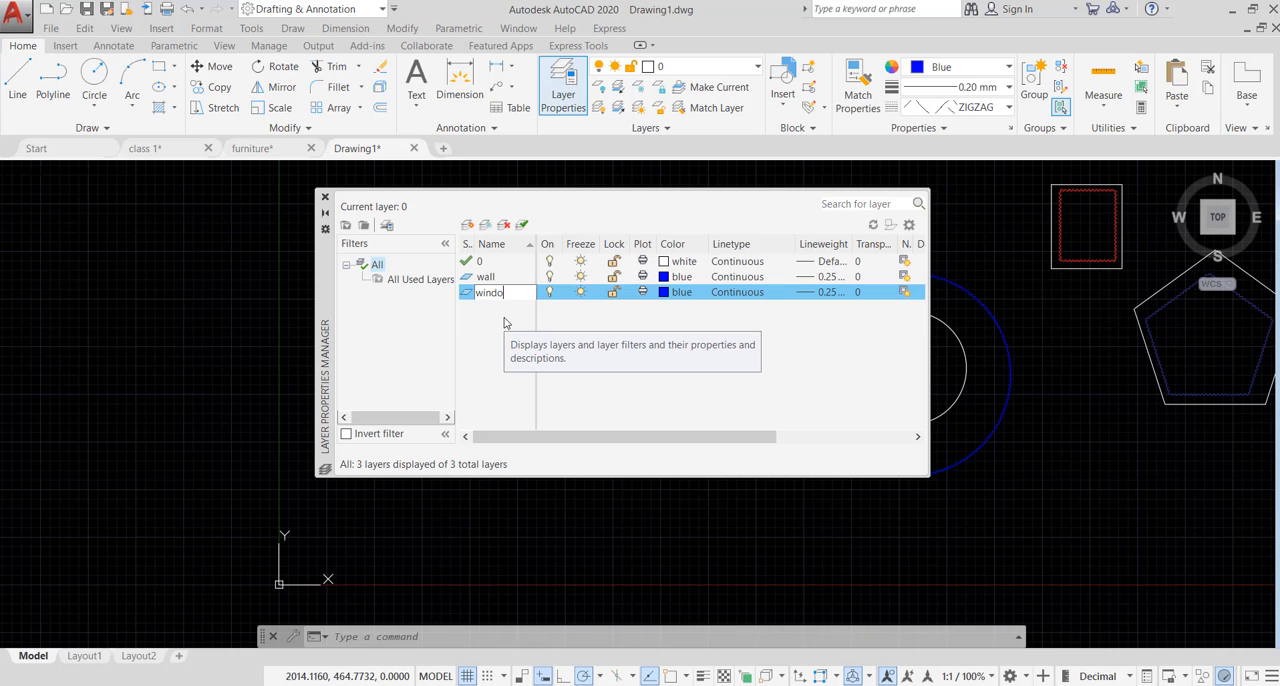
pyautogui.click(664, 292)
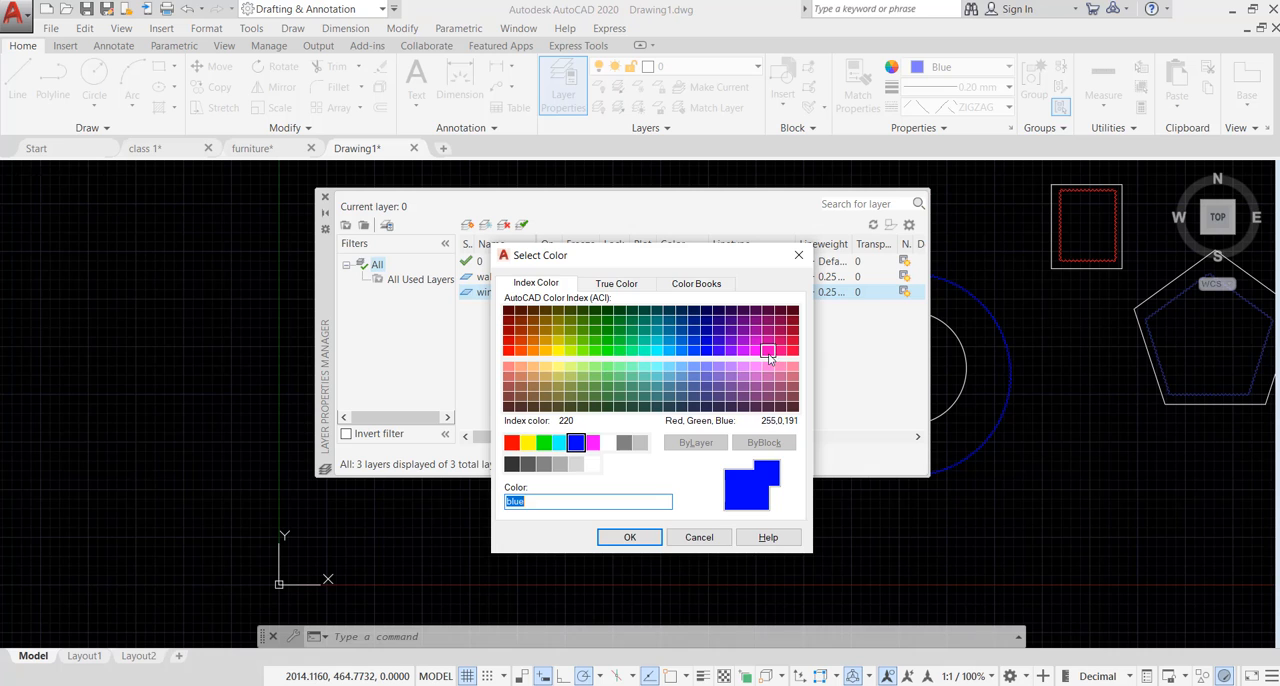
pyautogui.click(792, 351)
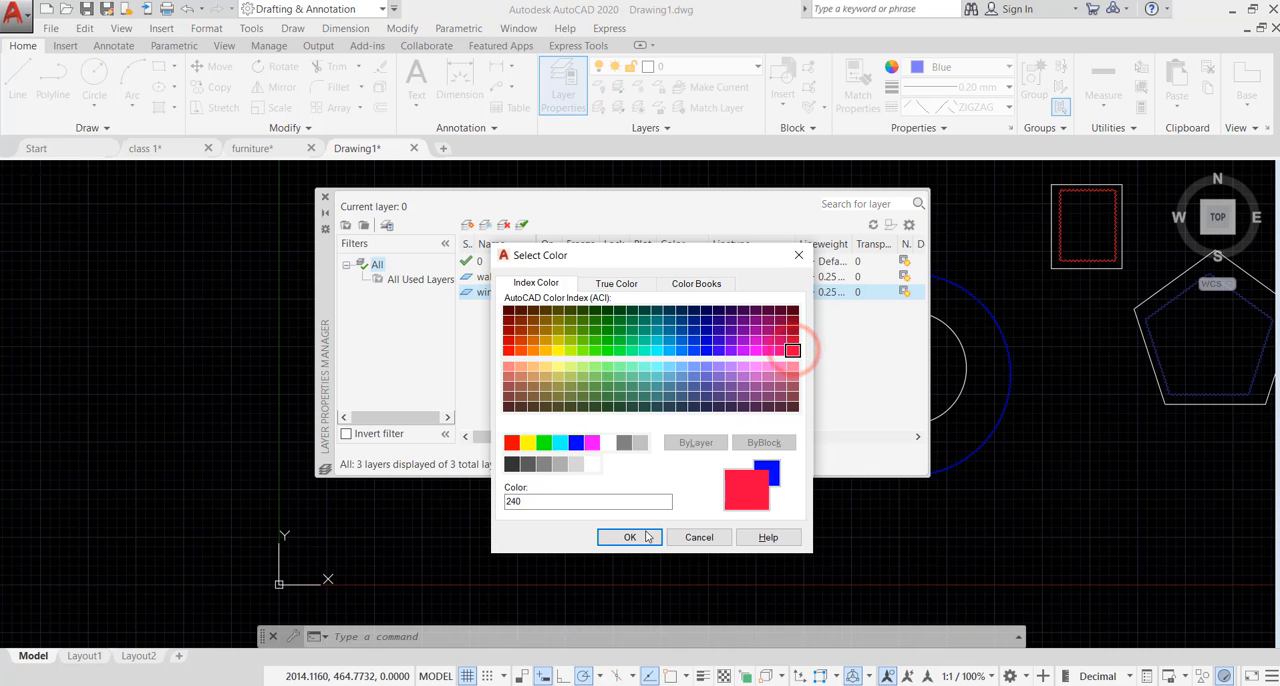
pyautogui.click(629, 538)
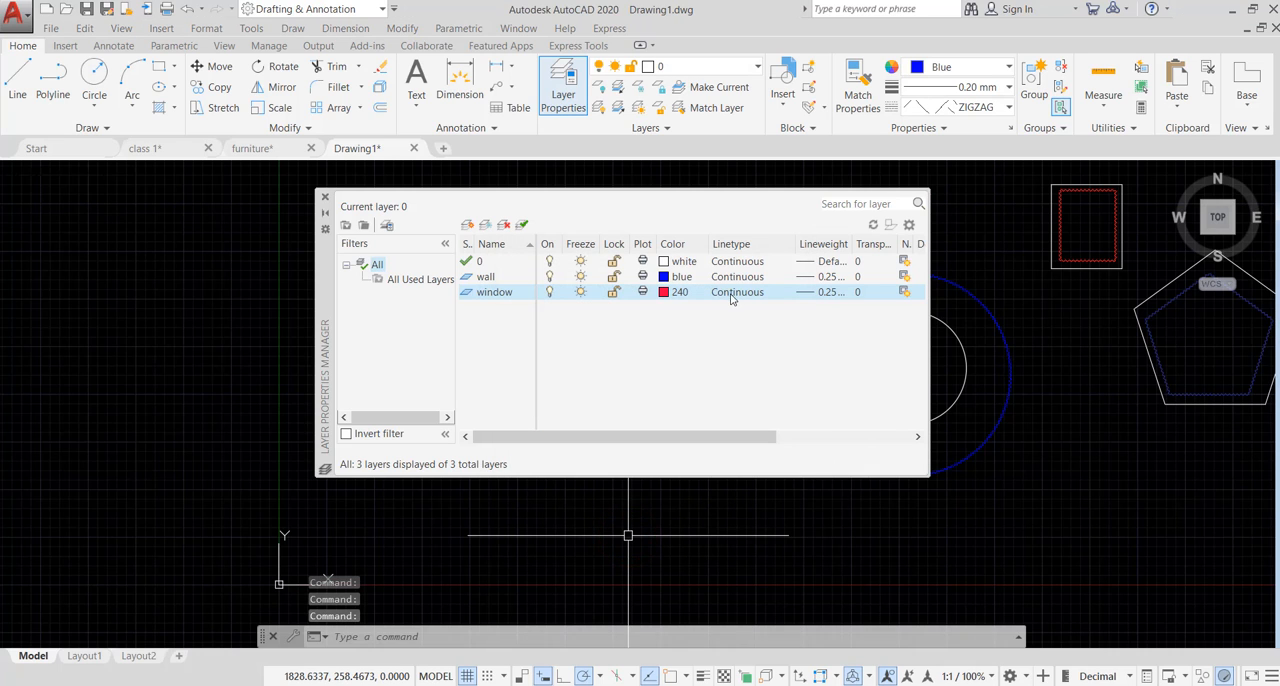
# - Set the window layer's lineweight to 0.09 mm
pyautogui.click(822, 292)
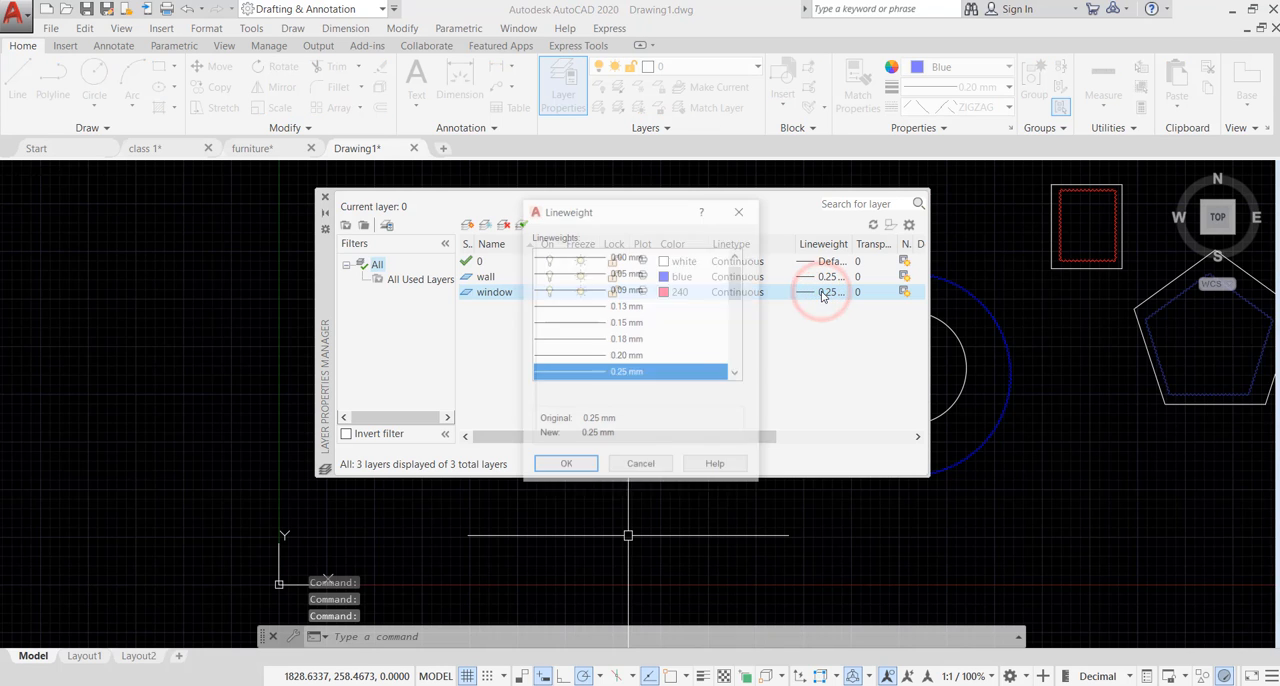
pyautogui.click(624, 289)
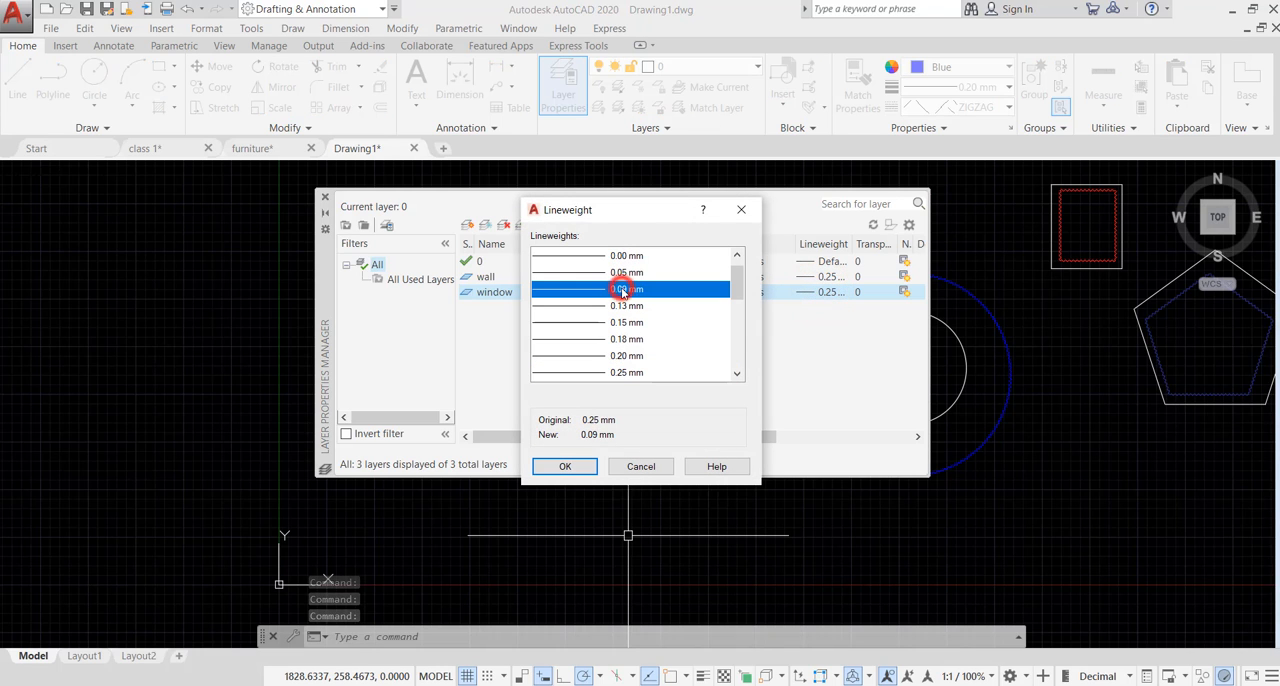
pyautogui.click(565, 466)
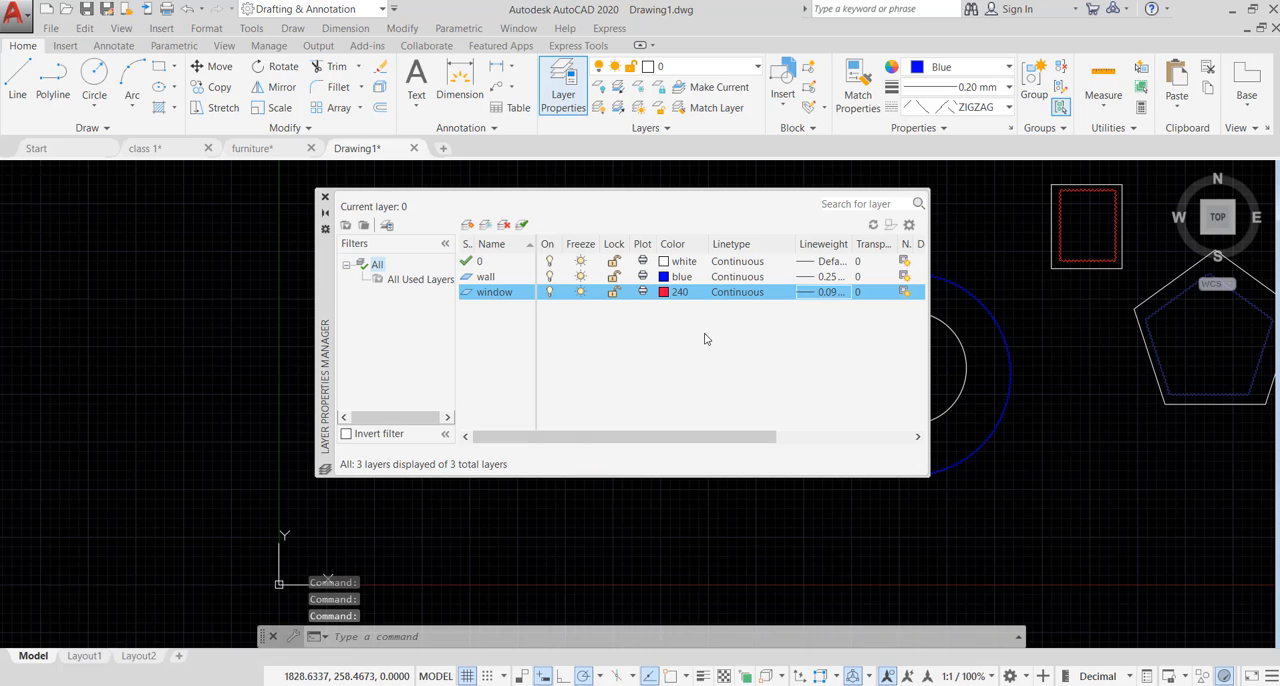
# - Create a new layer named text and set its color to index color 255
pyautogui.click(467, 225)
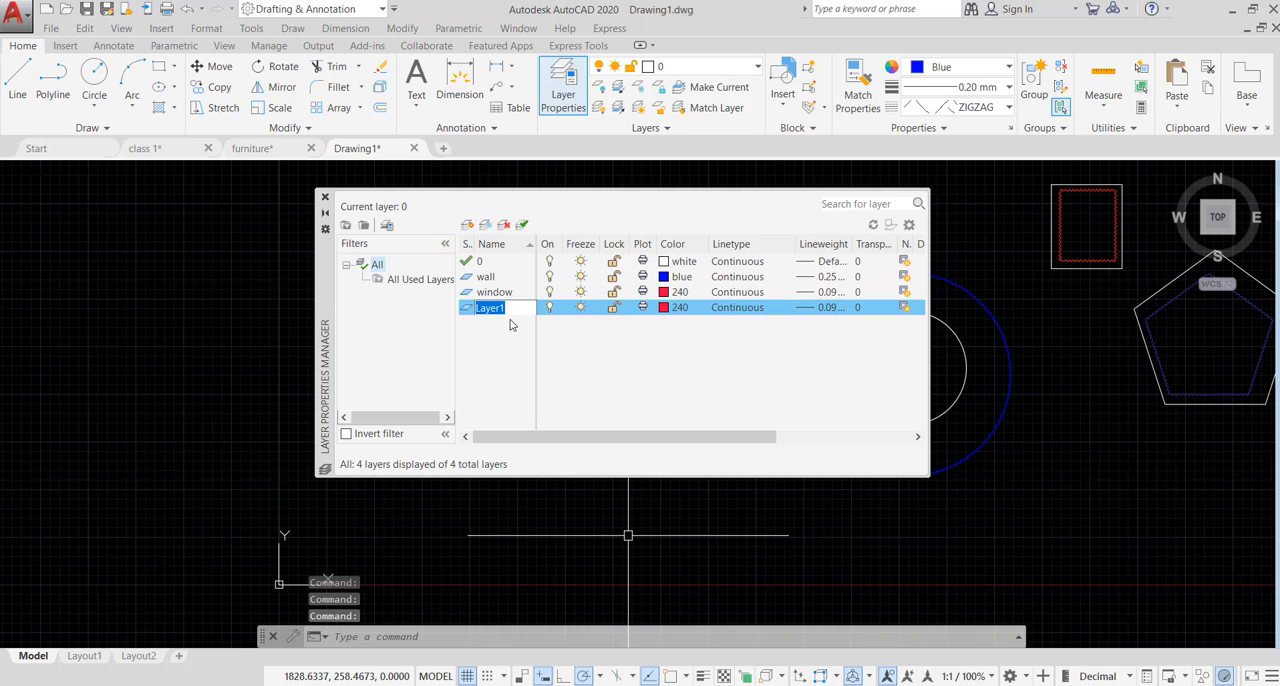
pyautogui.write('tex')
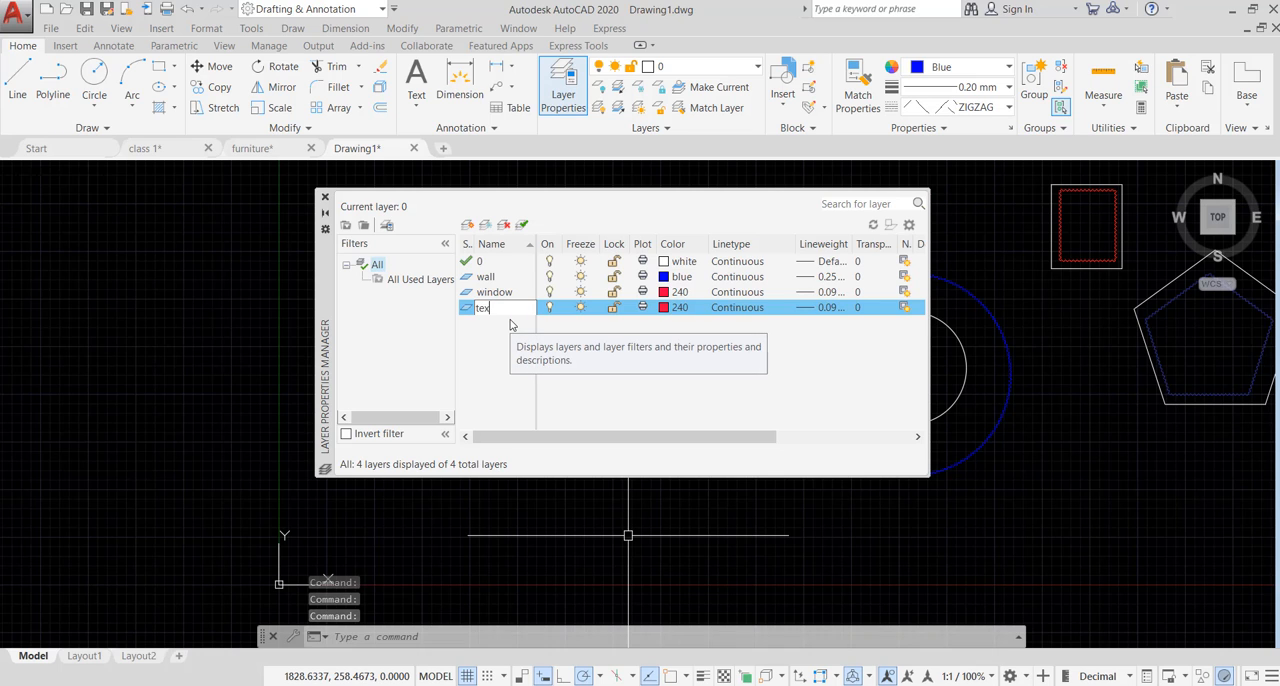
pyautogui.write('t')
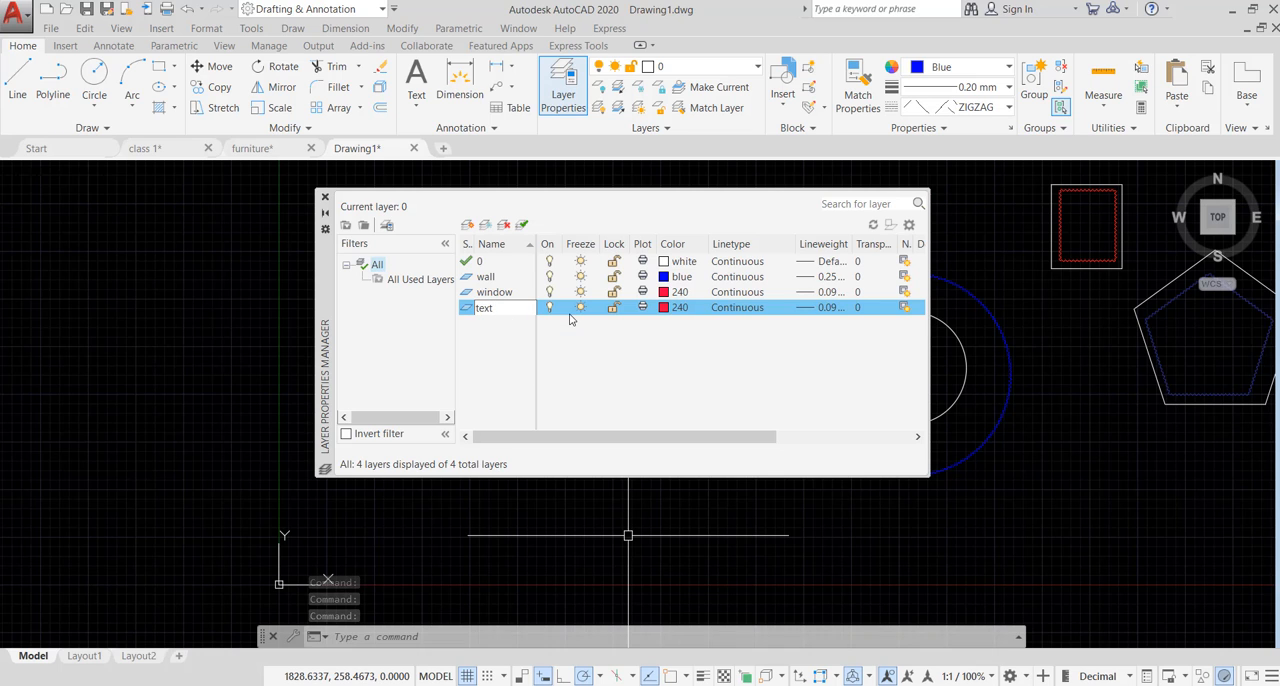
pyautogui.click(666, 308)
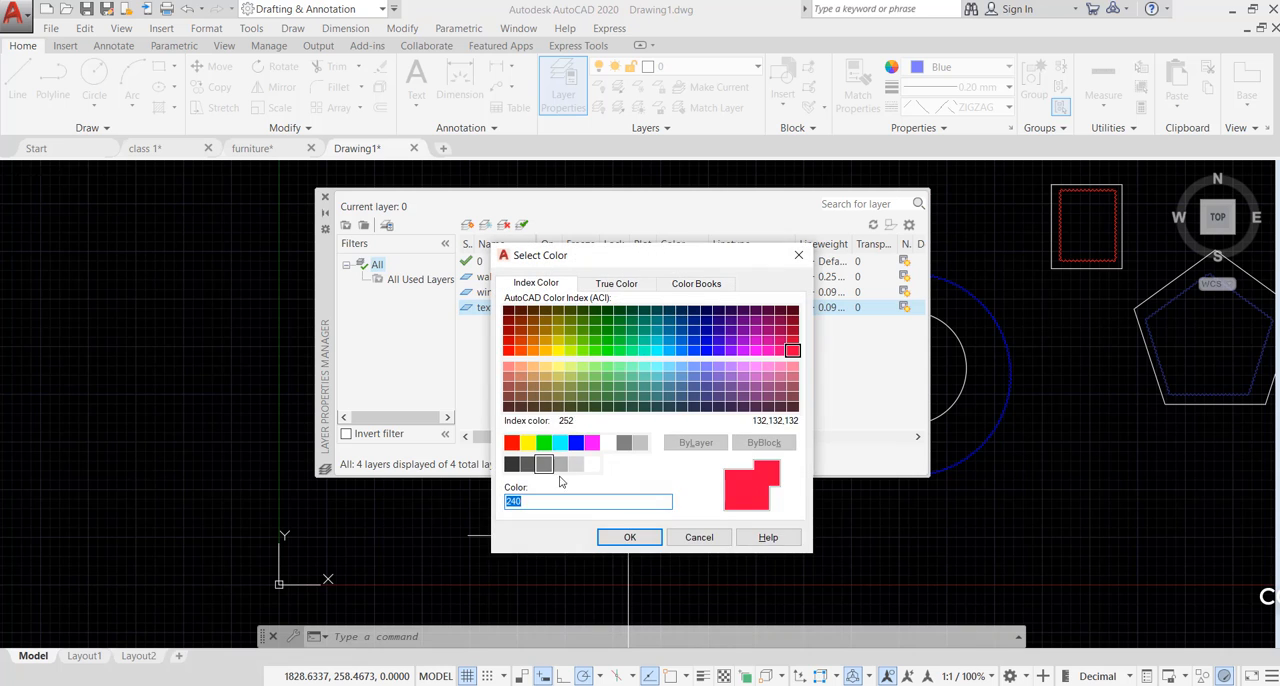
pyautogui.click(591, 463)
pyautogui.click(629, 538)
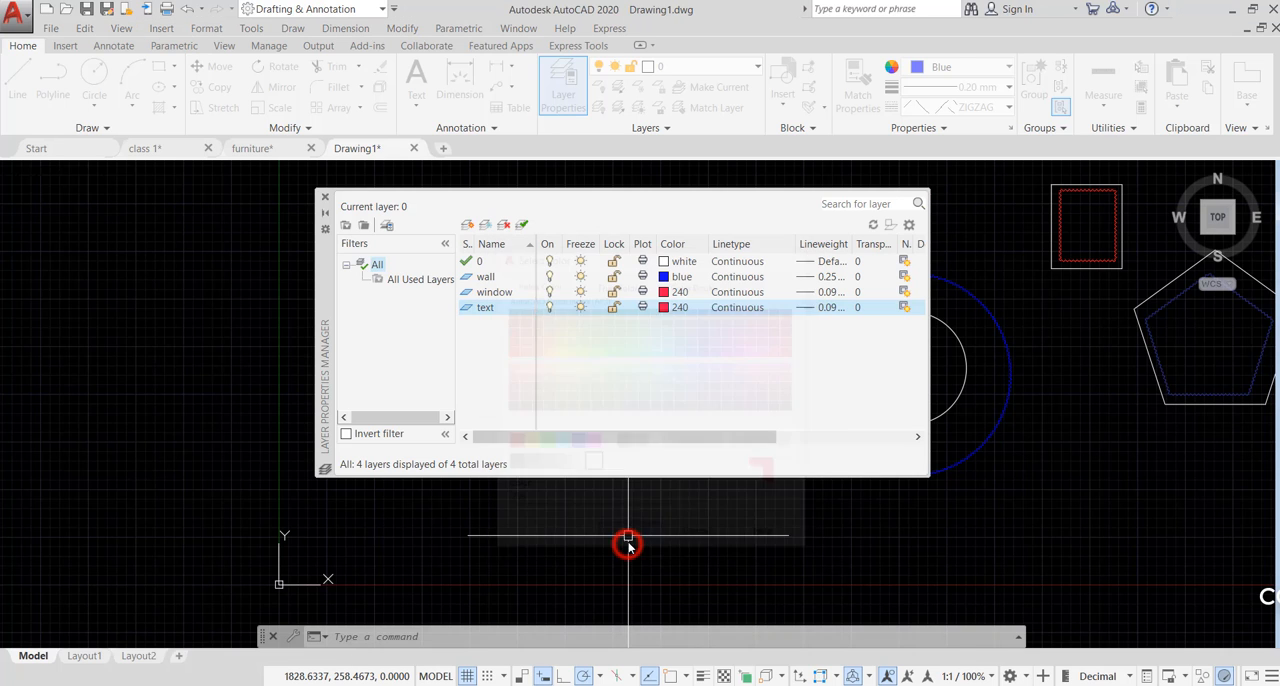
# - Set the text layer's lineweight to 0.15 mm
pyautogui.click(827, 310)
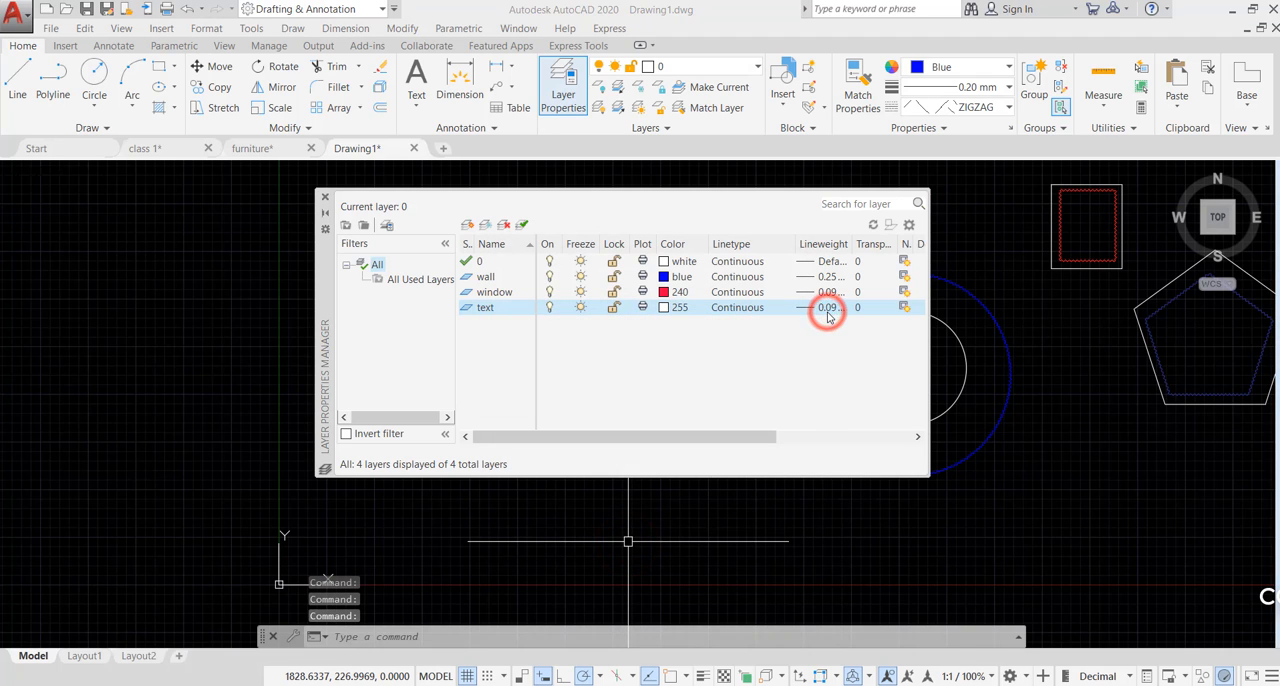
pyautogui.click(626, 340)
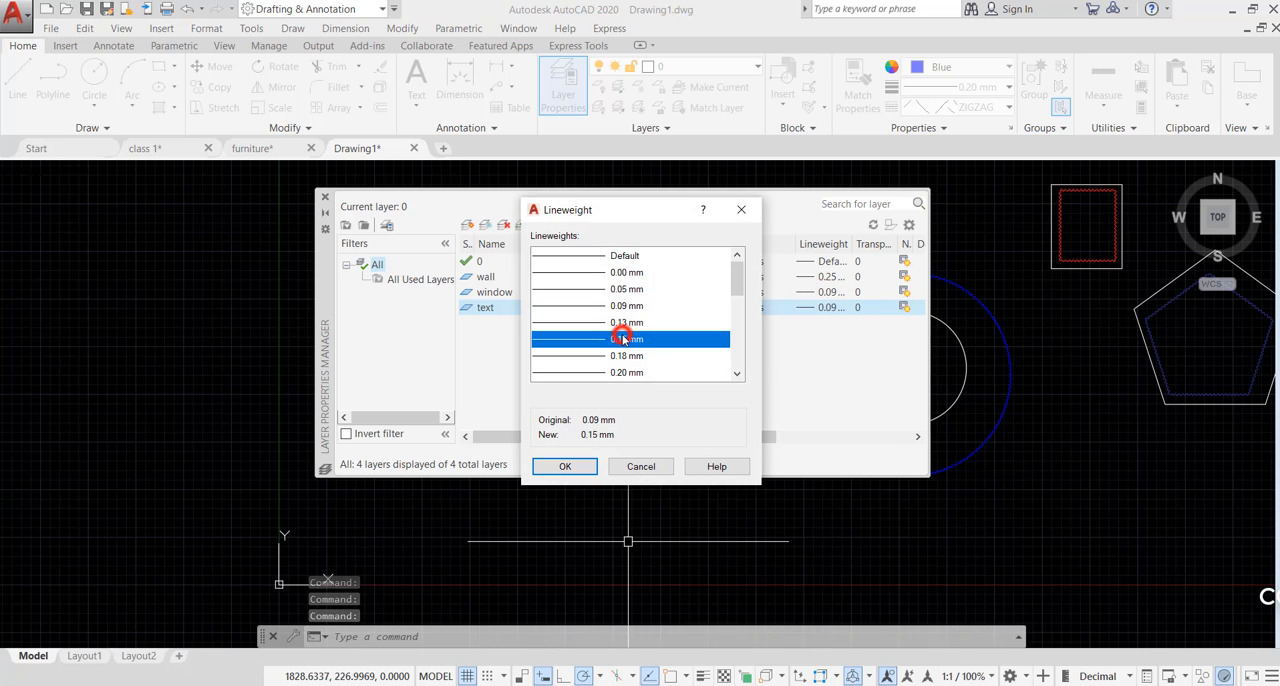
pyautogui.click(567, 468)
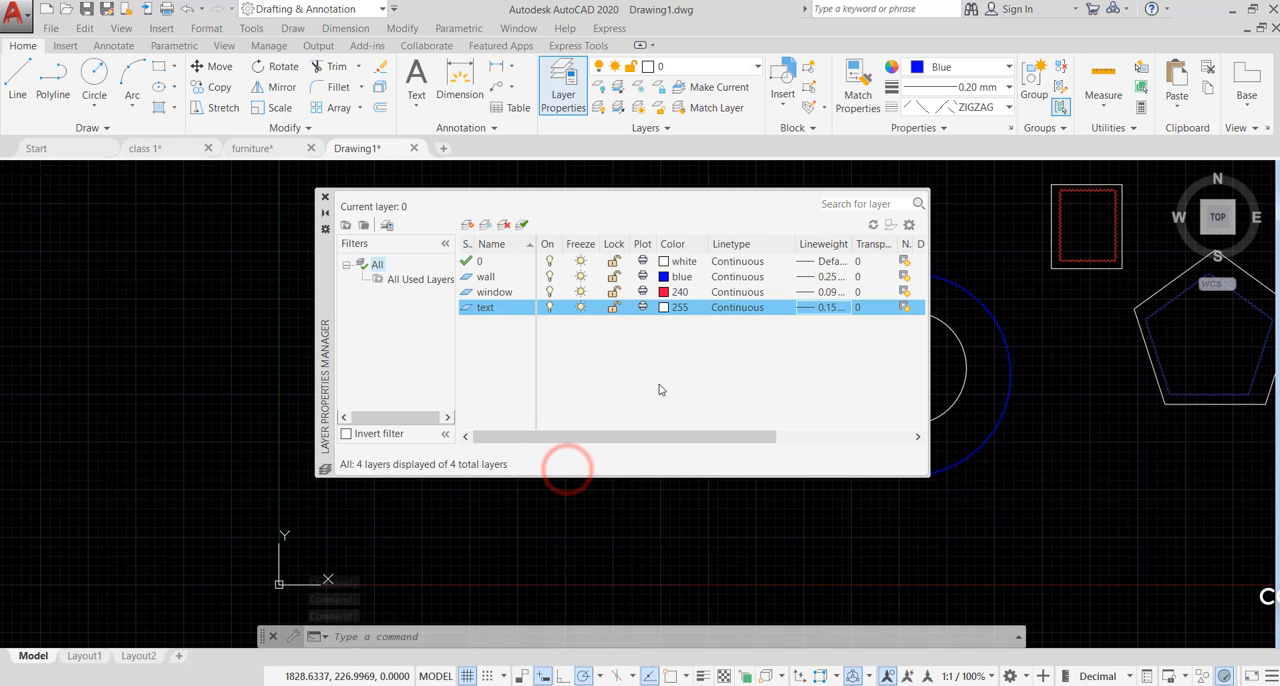
# - Create a new layer named dim and set its color to index color 220
pyautogui.click(468, 225)
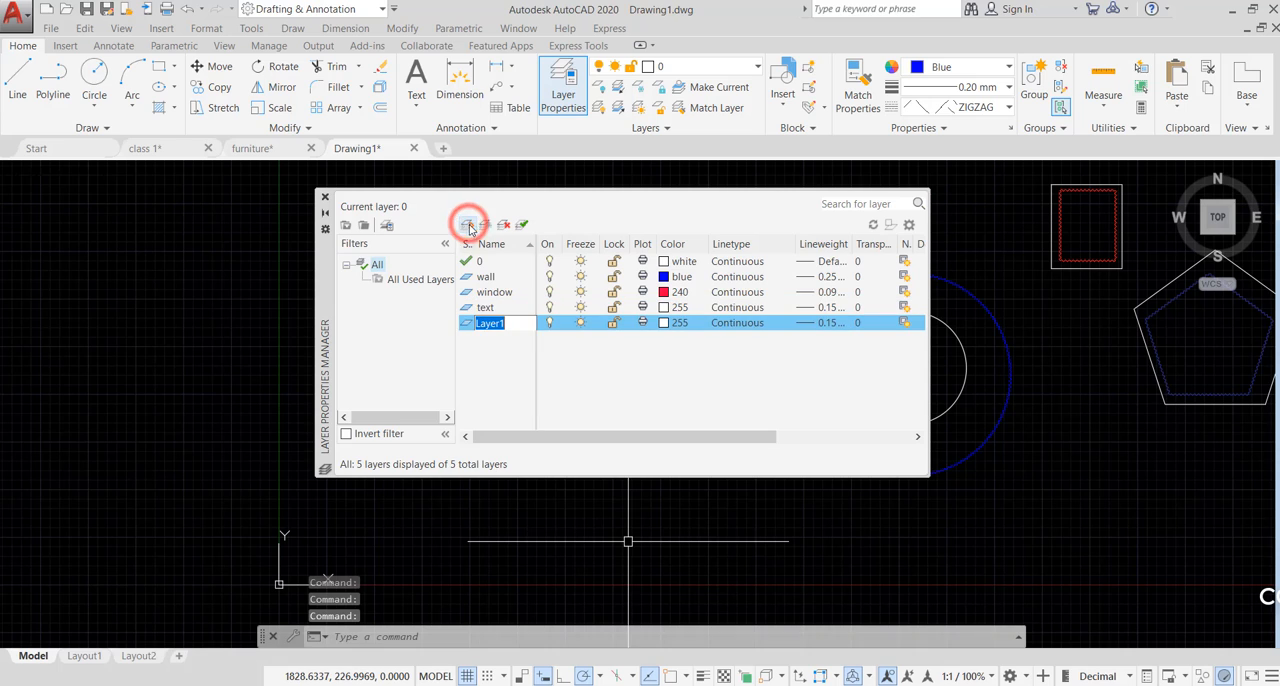
pyautogui.write('dim')
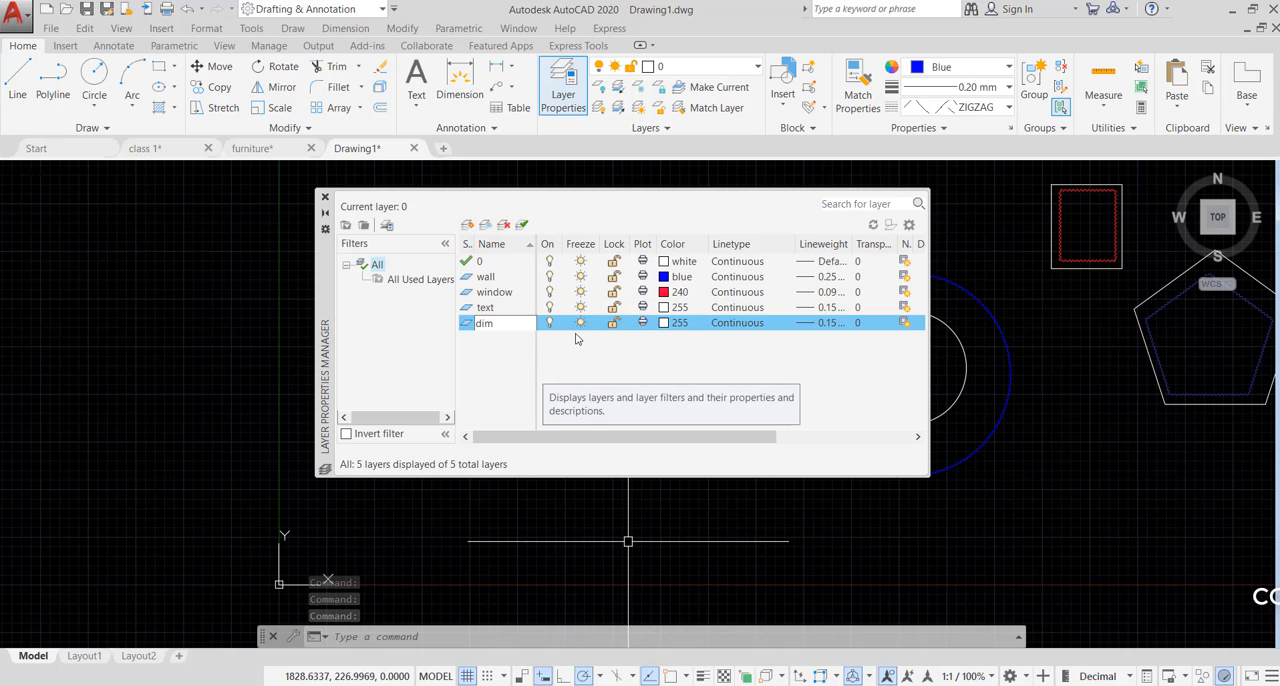
pyautogui.click(662, 323)
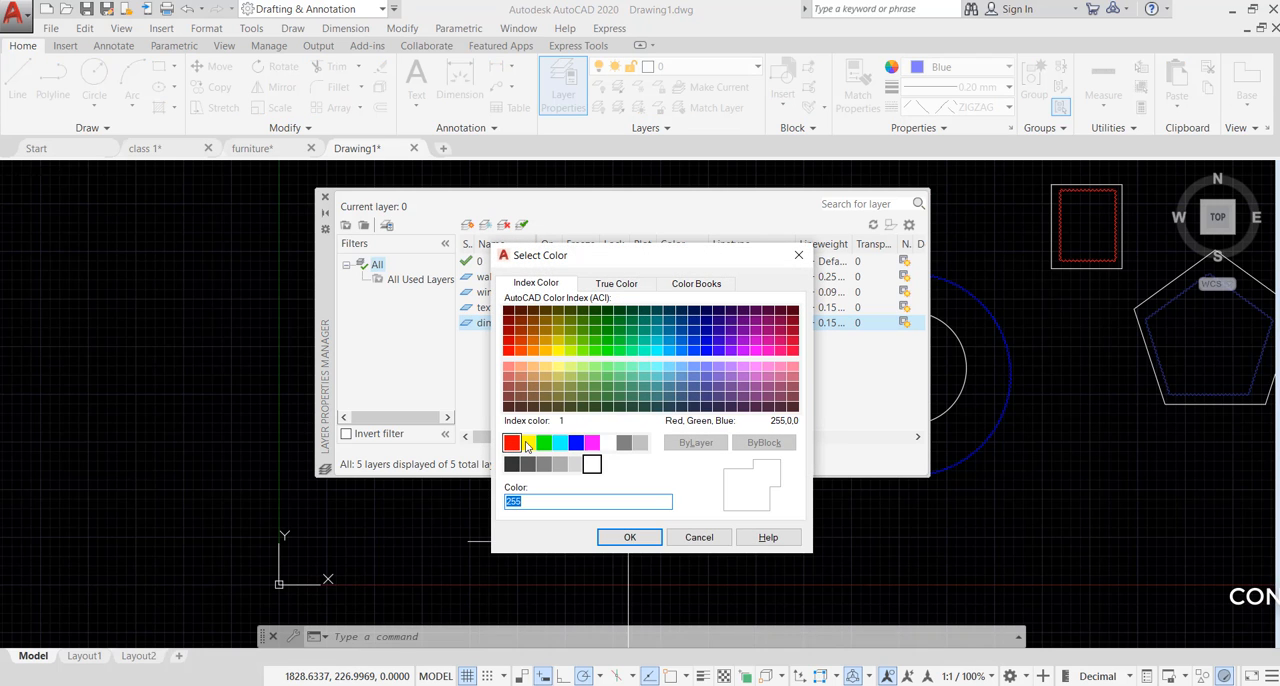
pyautogui.click(591, 445)
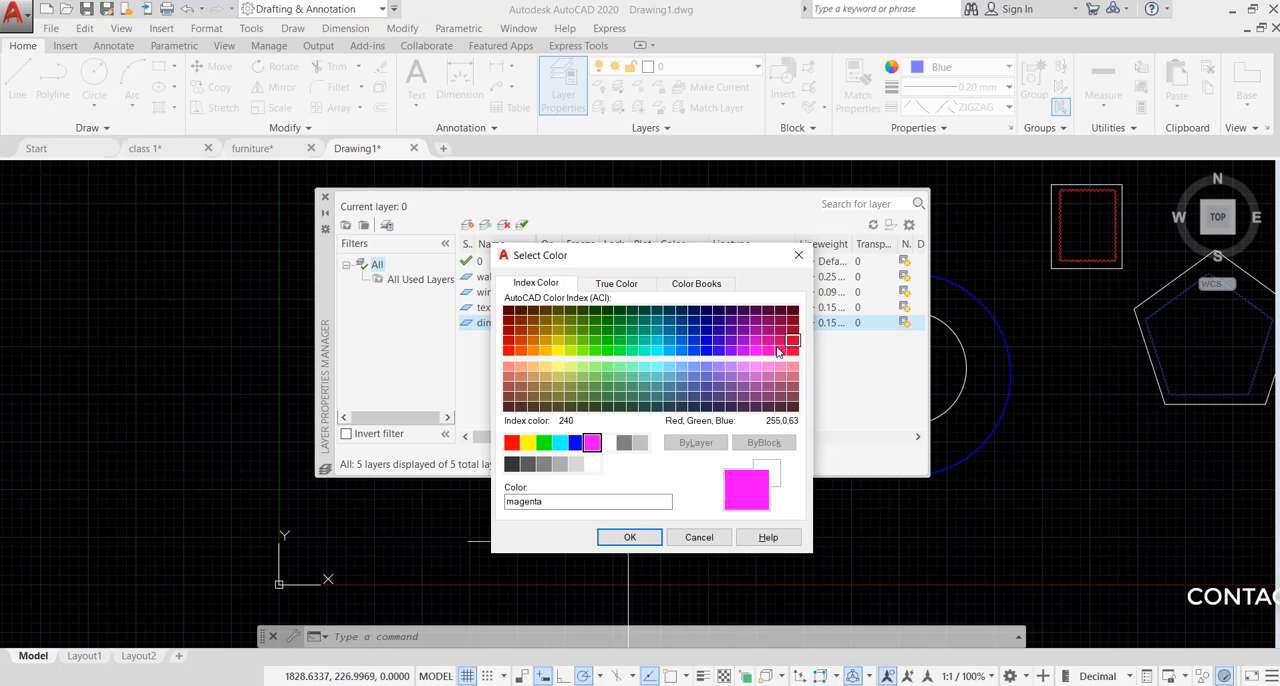
pyautogui.click(768, 352)
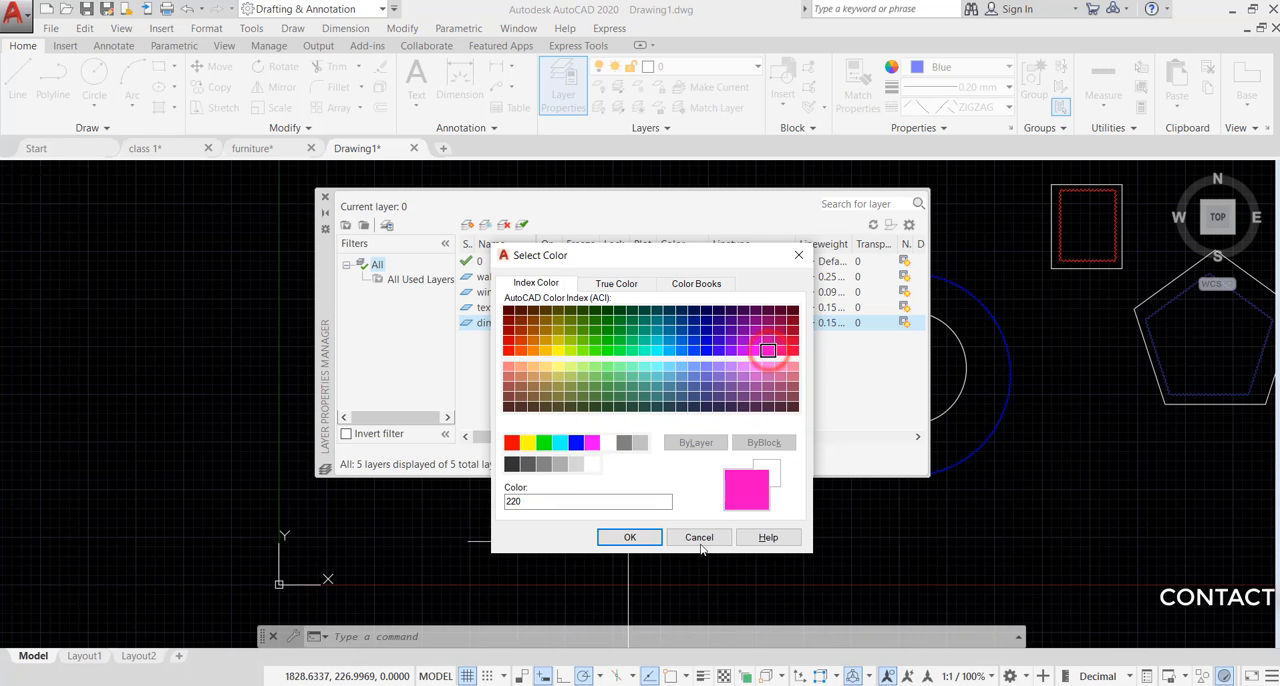
pyautogui.click(631, 537)
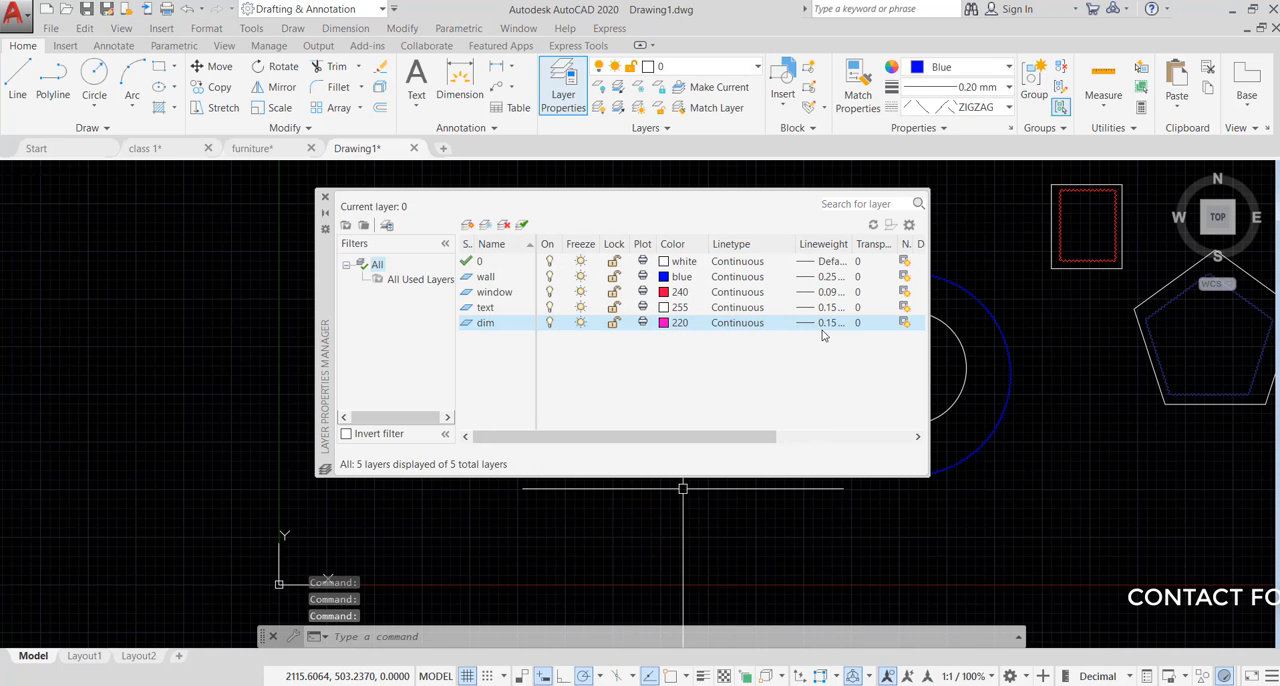
# - Set the dim layer's lineweight to 0.09 mm
pyautogui.click(833, 326)
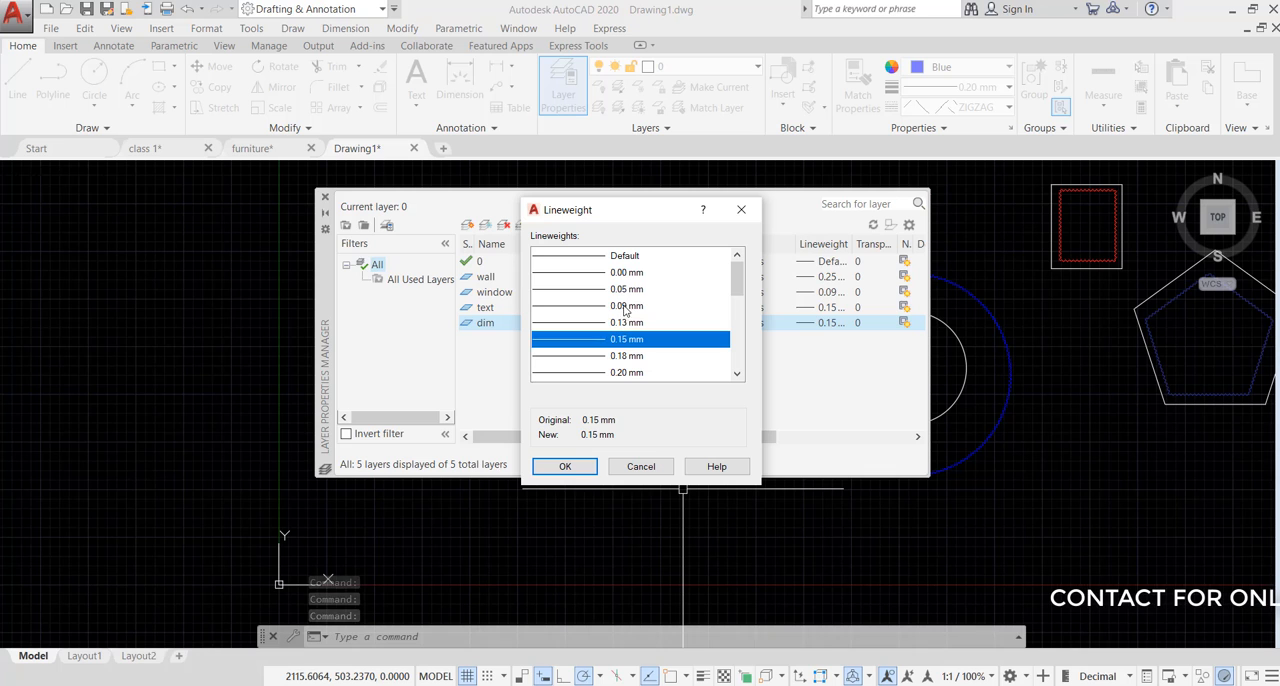
pyautogui.click(626, 305)
pyautogui.click(565, 467)
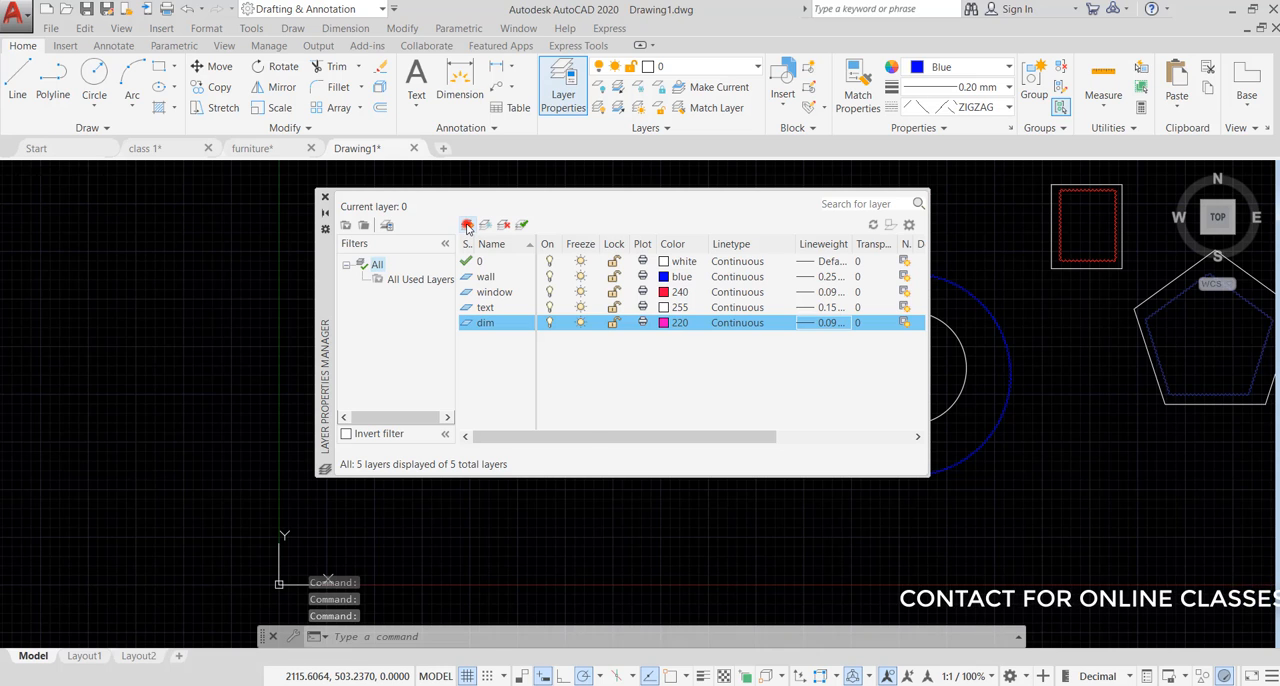
# - Create a new layer named door and set its color to index color 32
pyautogui.click(467, 226)
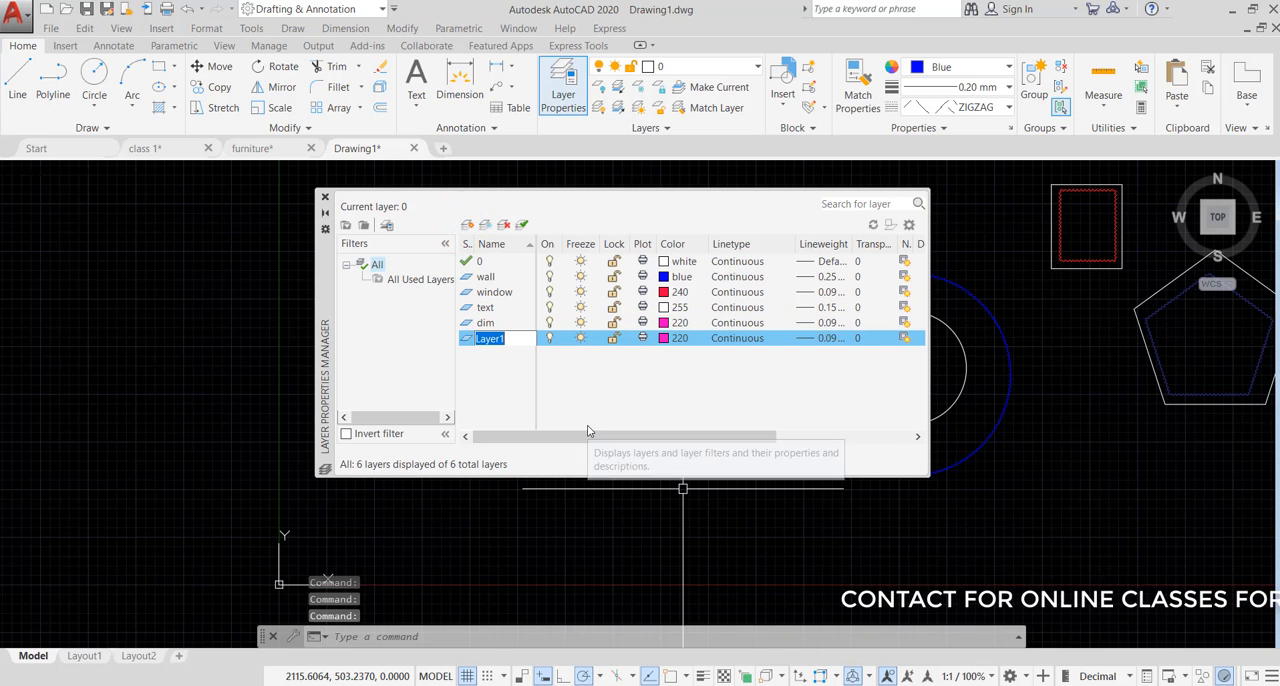
pyautogui.write('door')
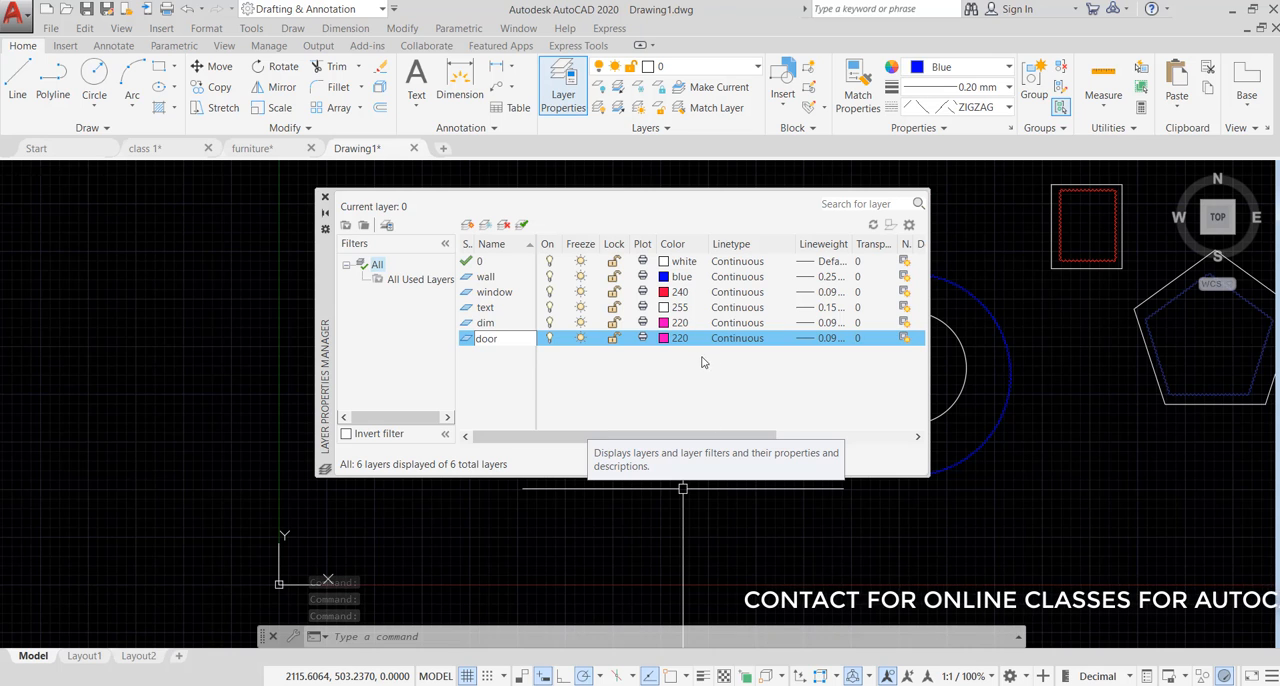
pyautogui.click(649, 341)
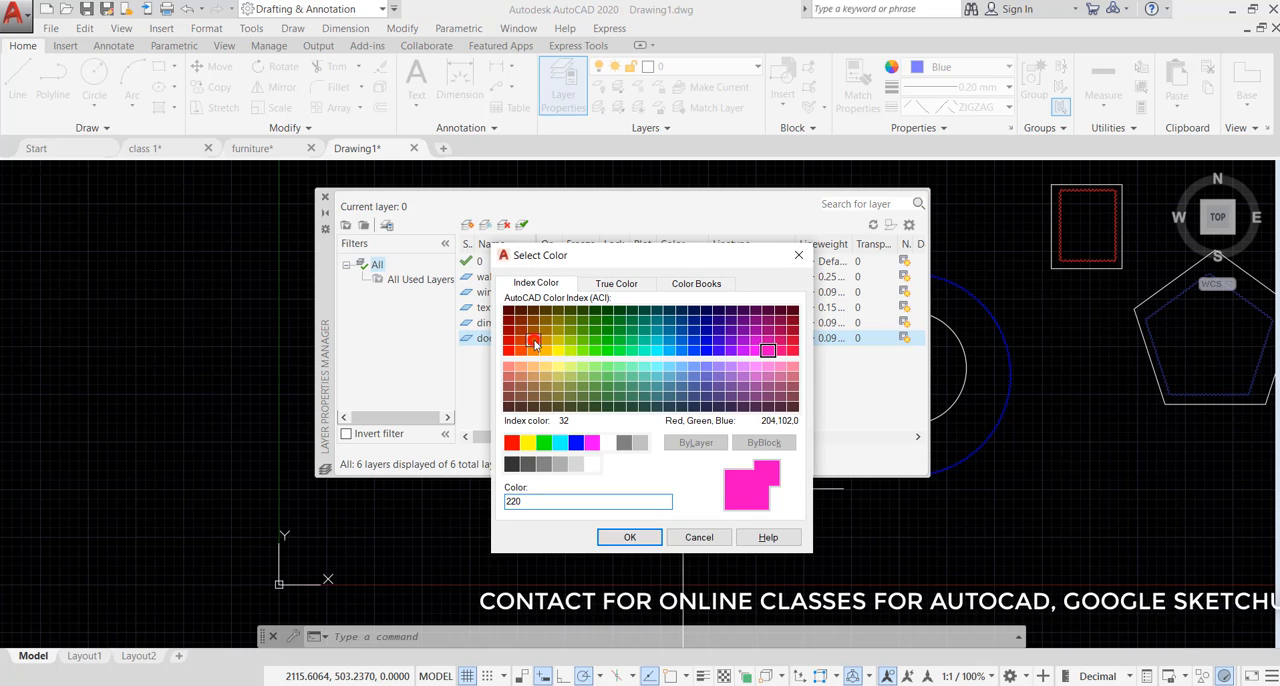
pyautogui.click(535, 344)
pyautogui.click(615, 537)
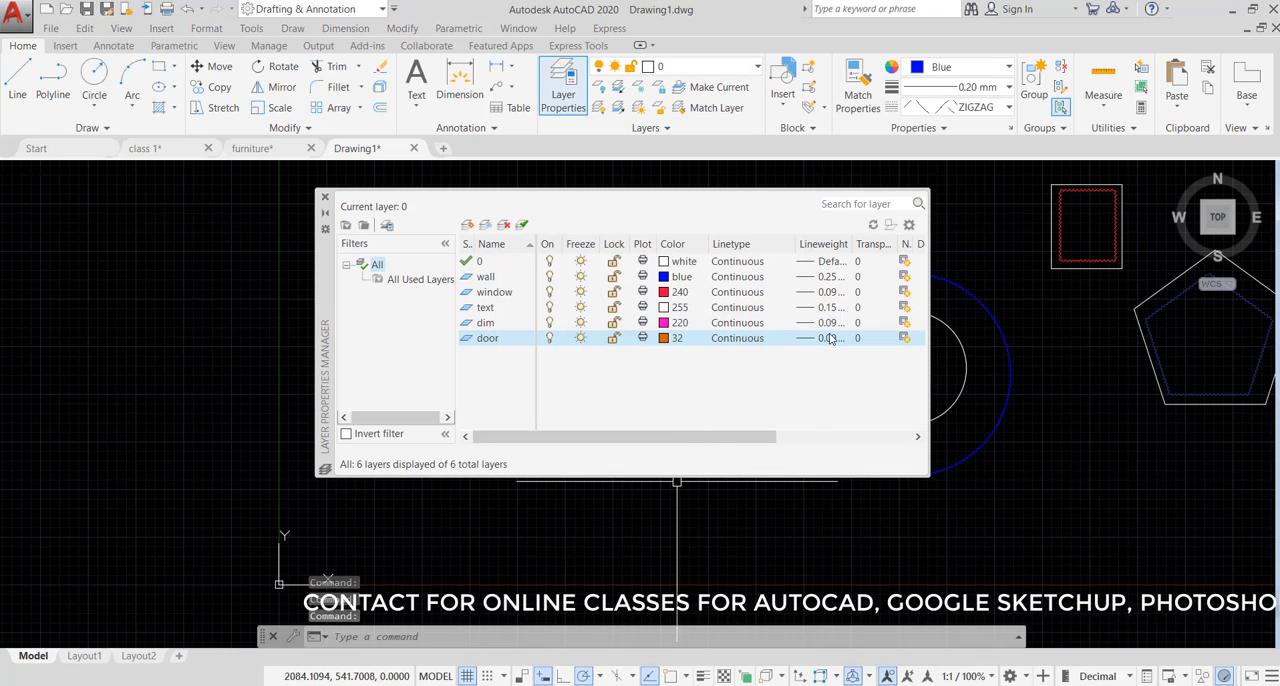
# - Create a new layer named chjja and set its color to index color 52
pyautogui.click(467, 224)
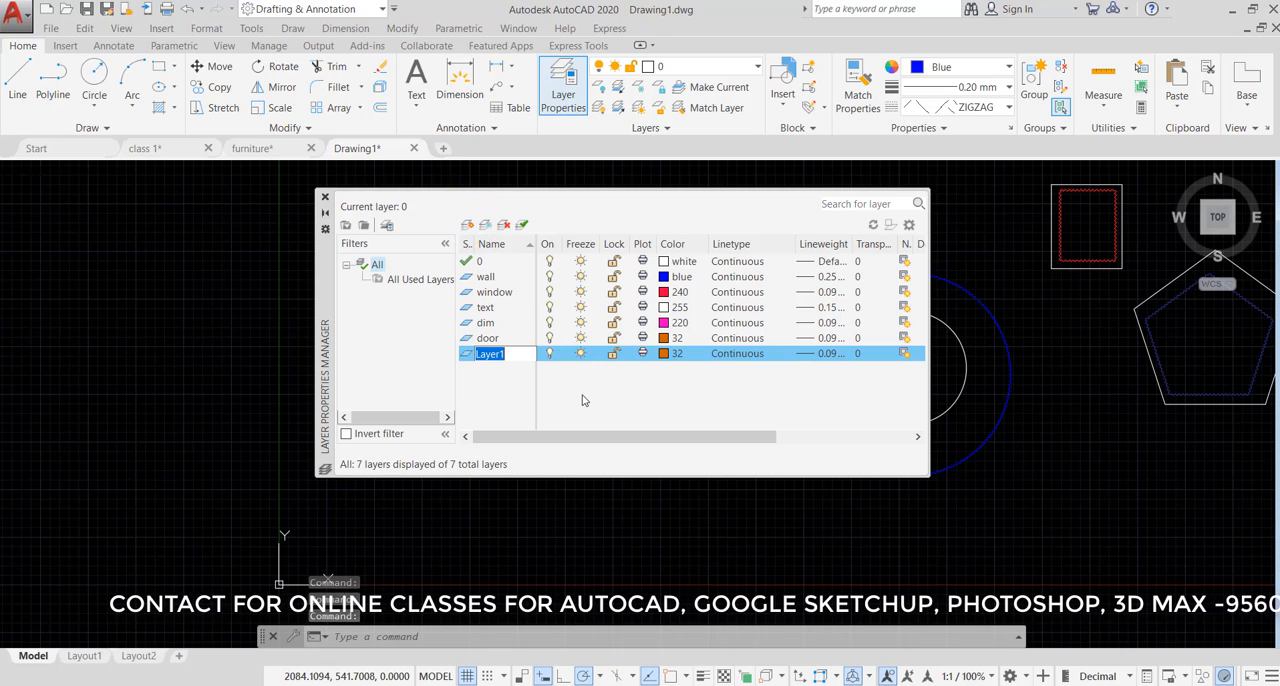
pyautogui.write('chjja')
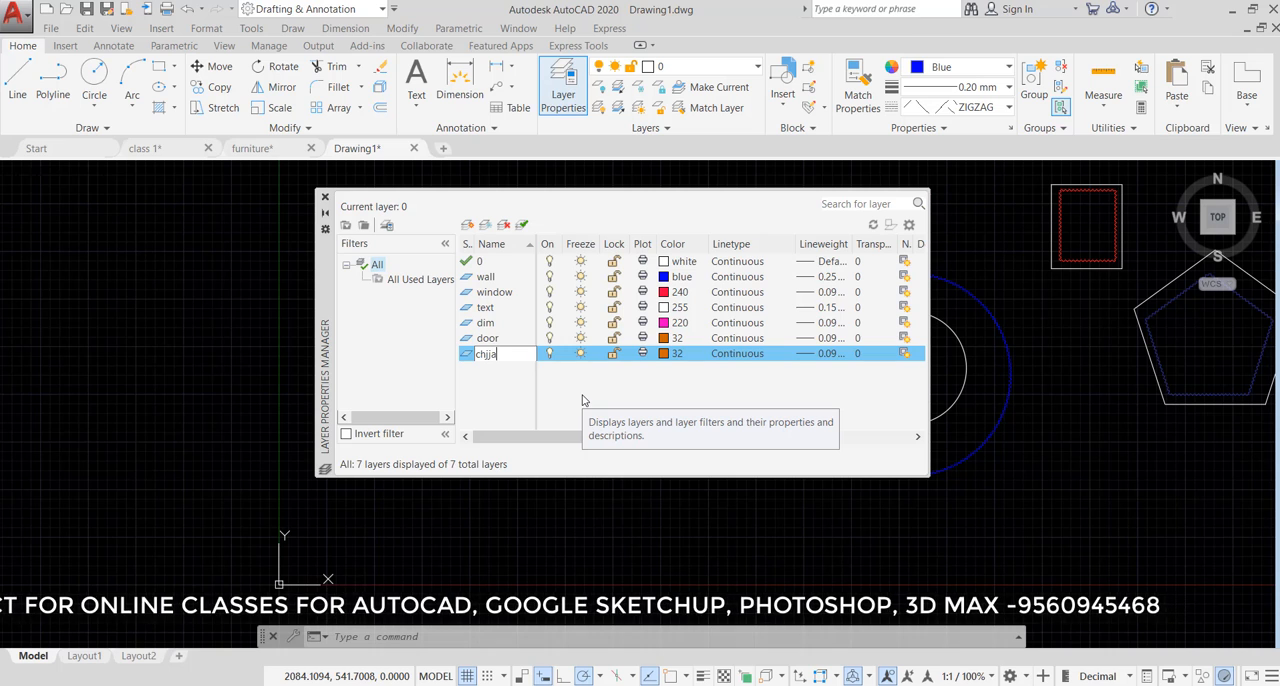
pyautogui.click(665, 353)
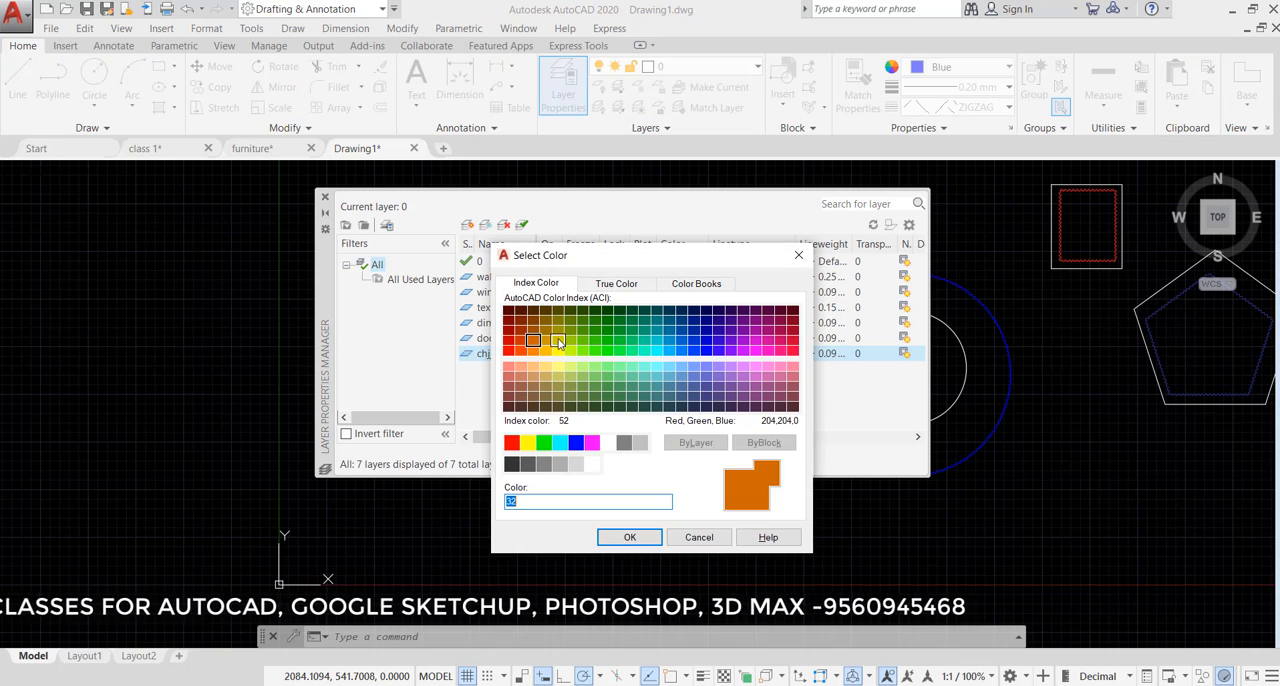
pyautogui.click(559, 342)
pyautogui.click(629, 537)
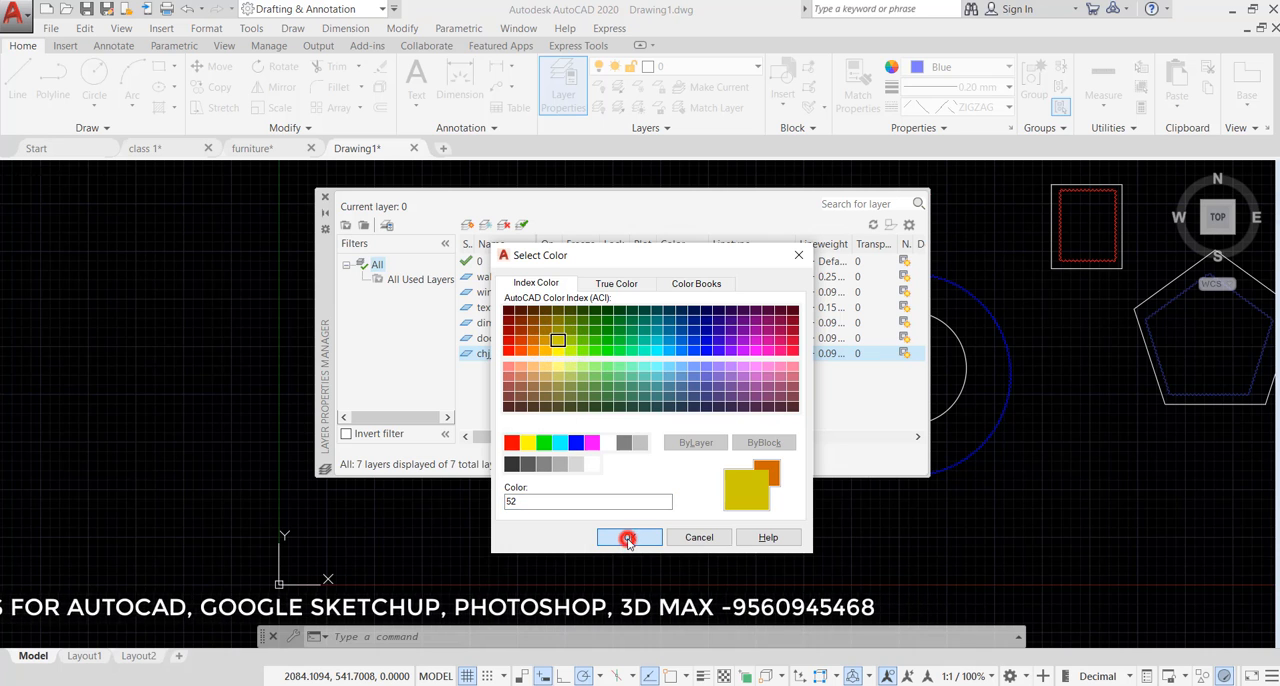
# - Change the chjja layer's linetype to HIDDEN2
pyautogui.click(737, 357)
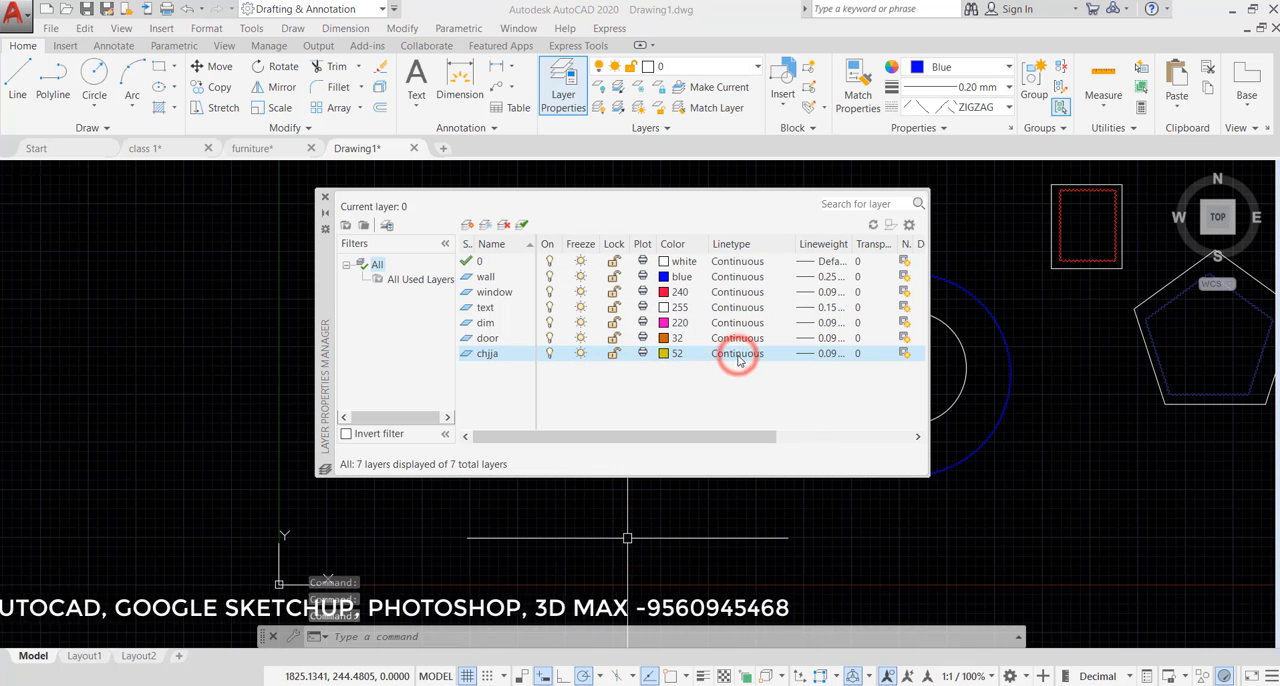
pyautogui.scroll(-3, 706, 370)
pyautogui.scroll(-4, 706, 370)
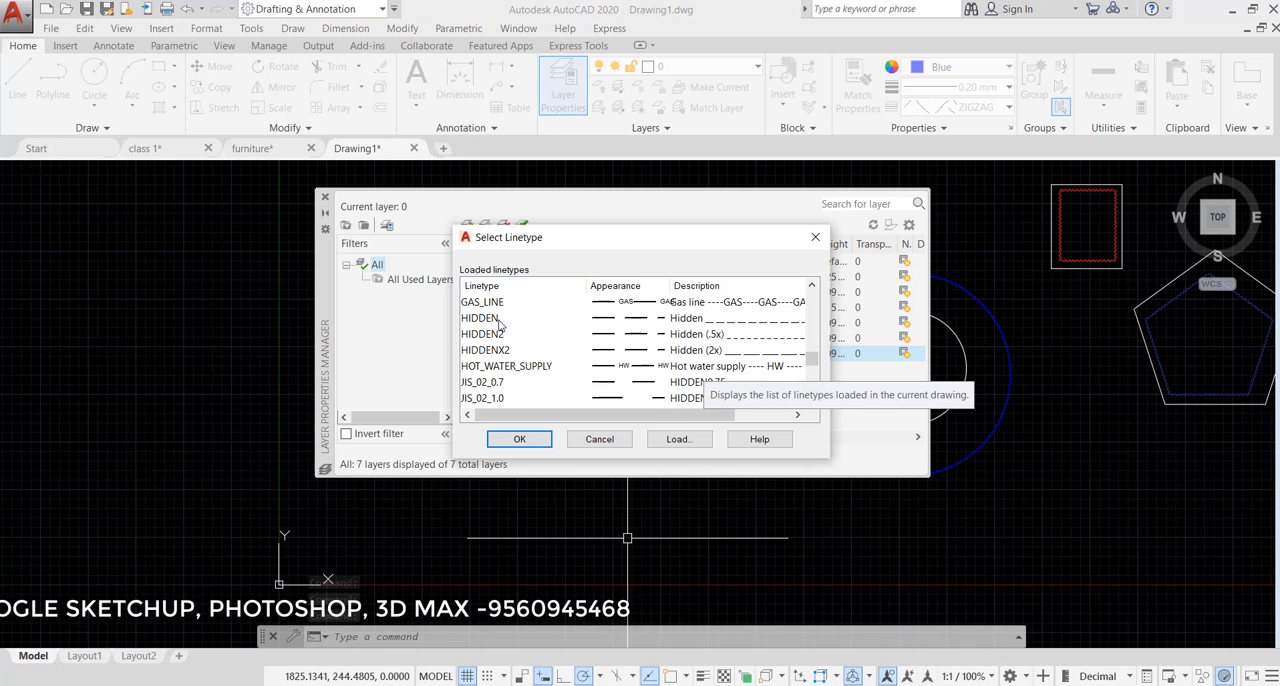
pyautogui.click(617, 336)
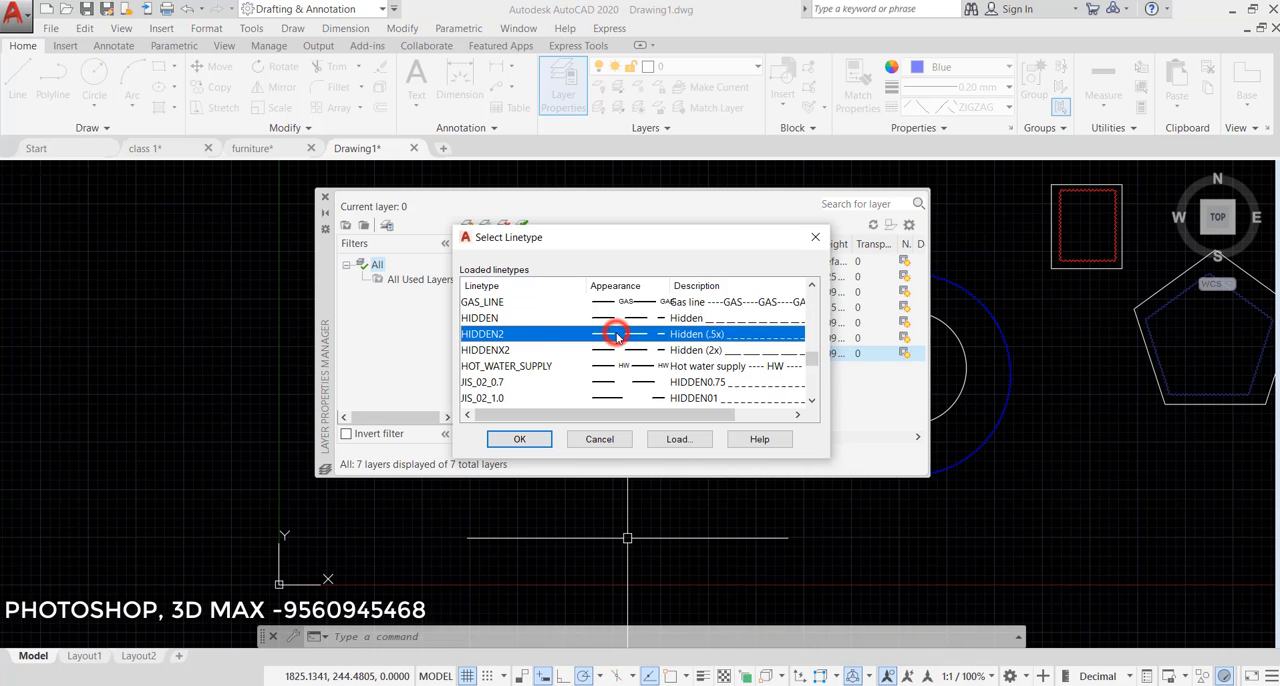
pyautogui.click(520, 439)
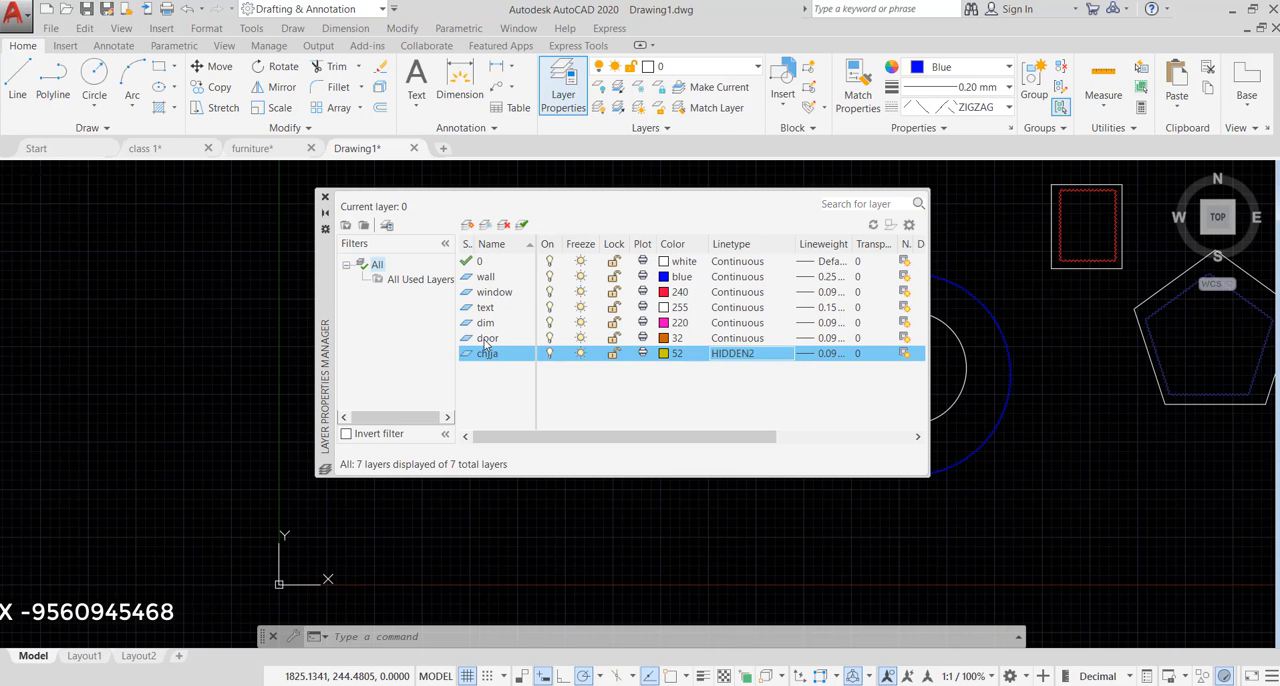
# - Create a new layer named furniture and set its color to index color 40
pyautogui.click(469, 228)
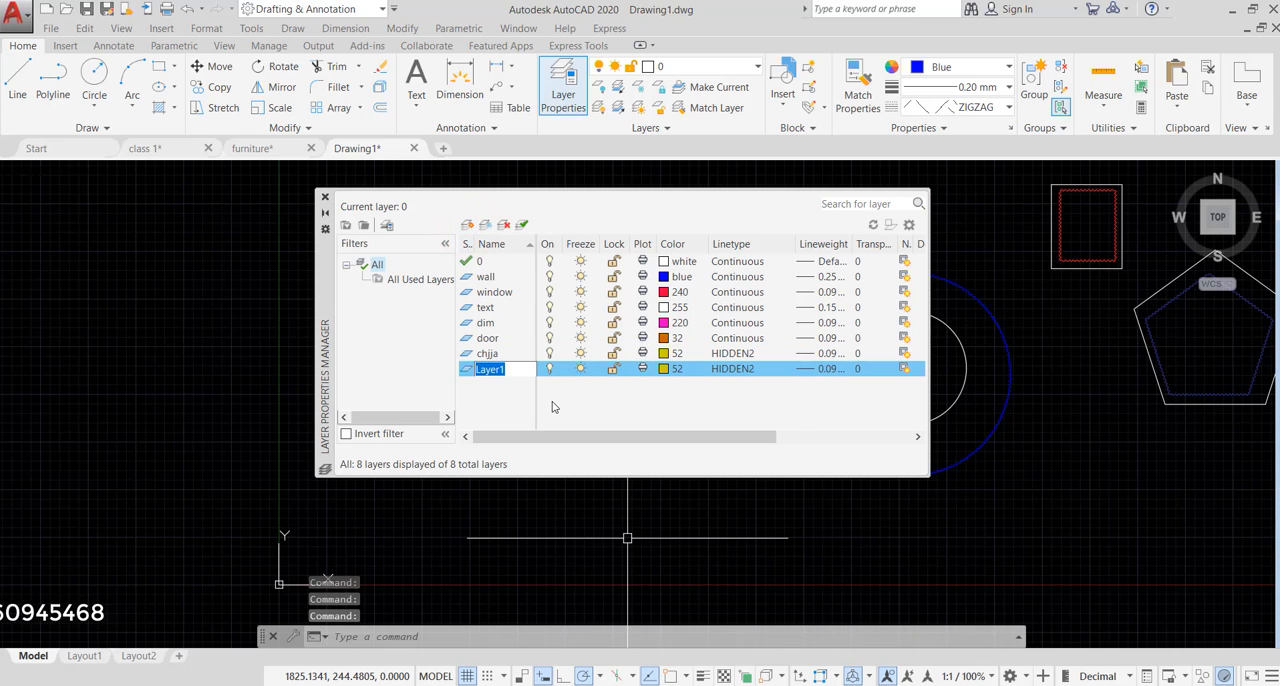
pyautogui.write('furnitu')
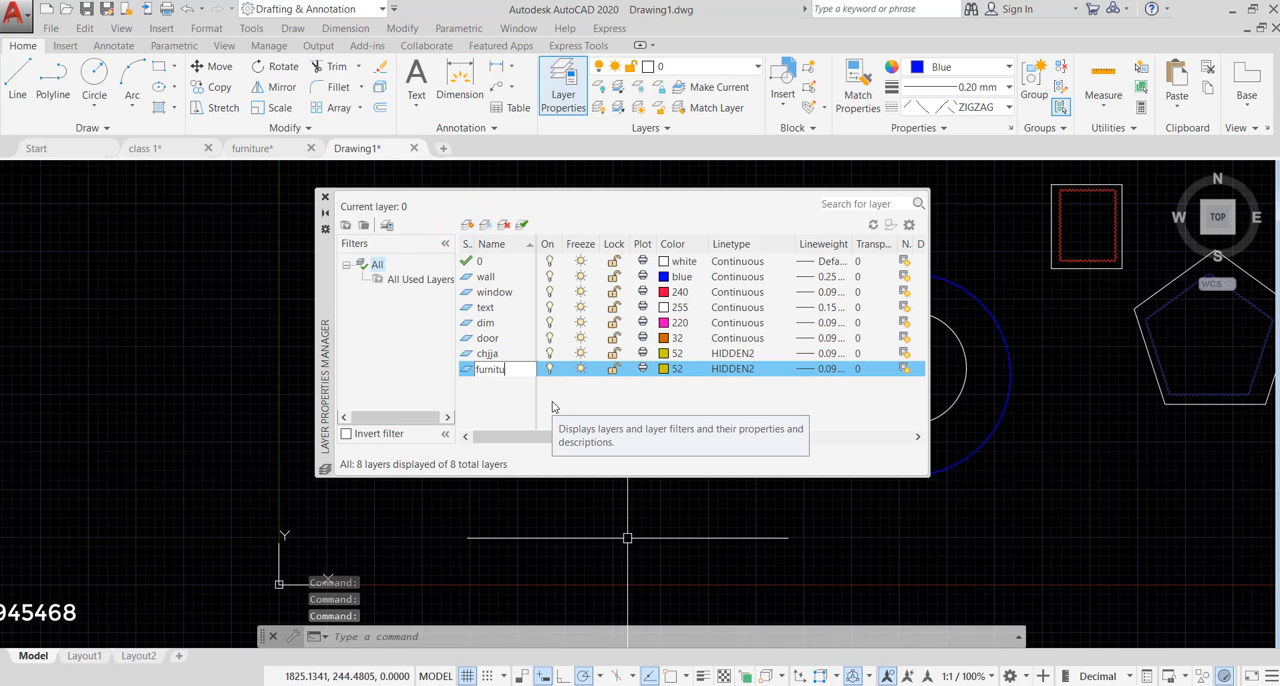
pyautogui.write('re')
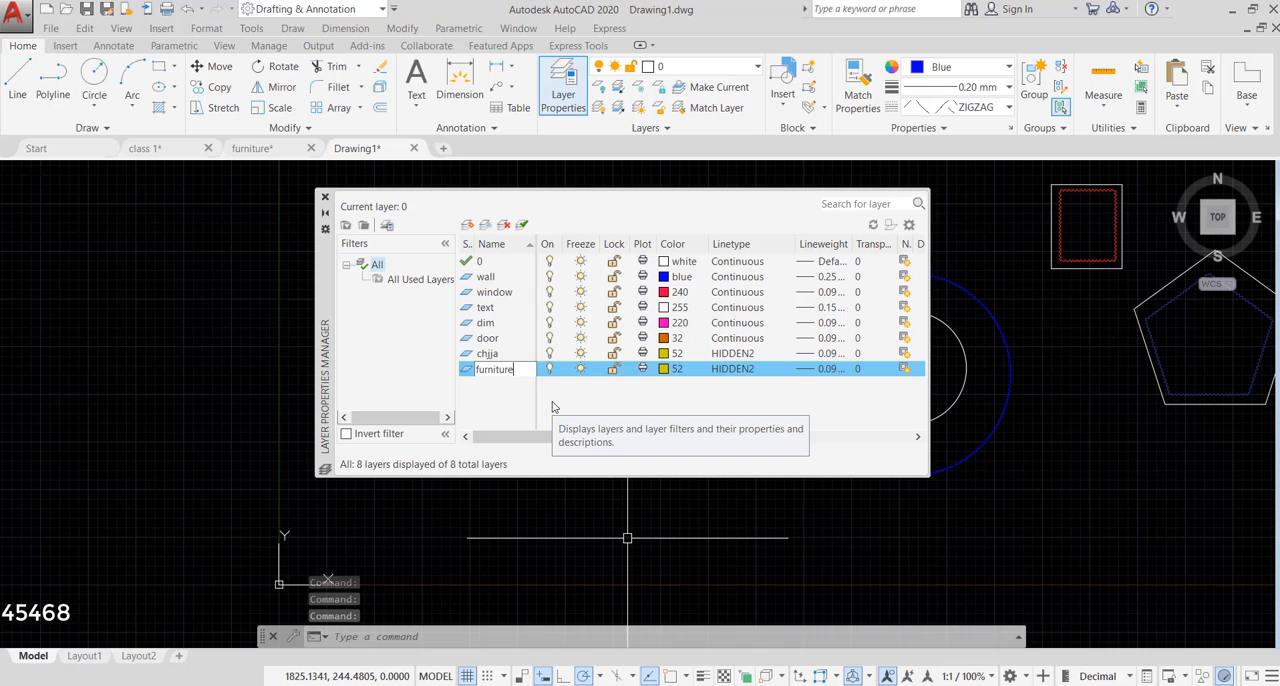
pyautogui.click(665, 370)
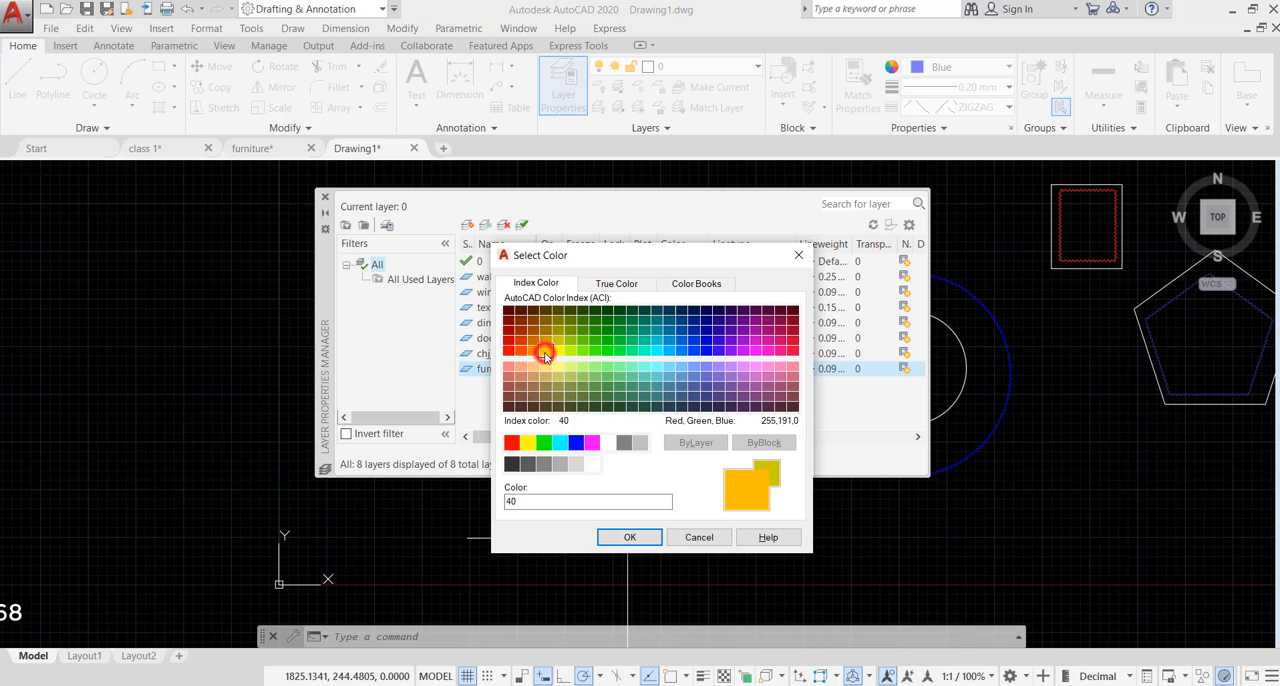
pyautogui.click(628, 537)
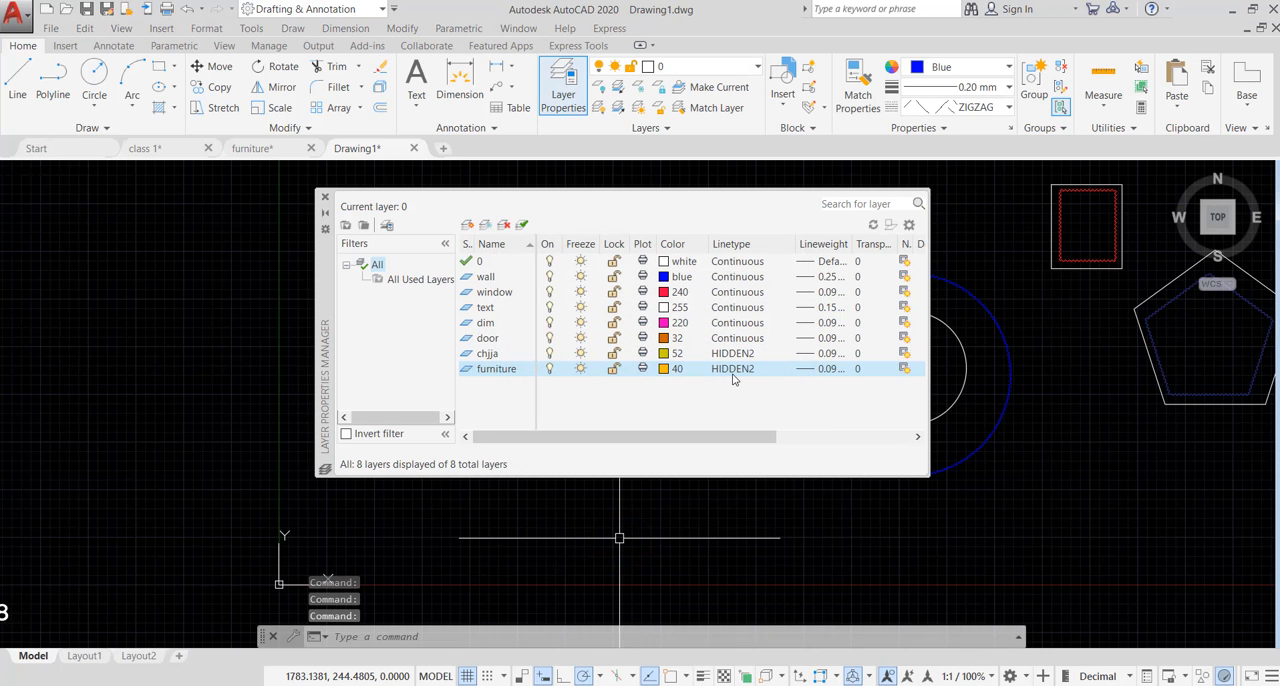
# - Set the furniture layer's linetype to Continuous
pyautogui.click(733, 370)
pyautogui.scroll(-2, 585, 348)
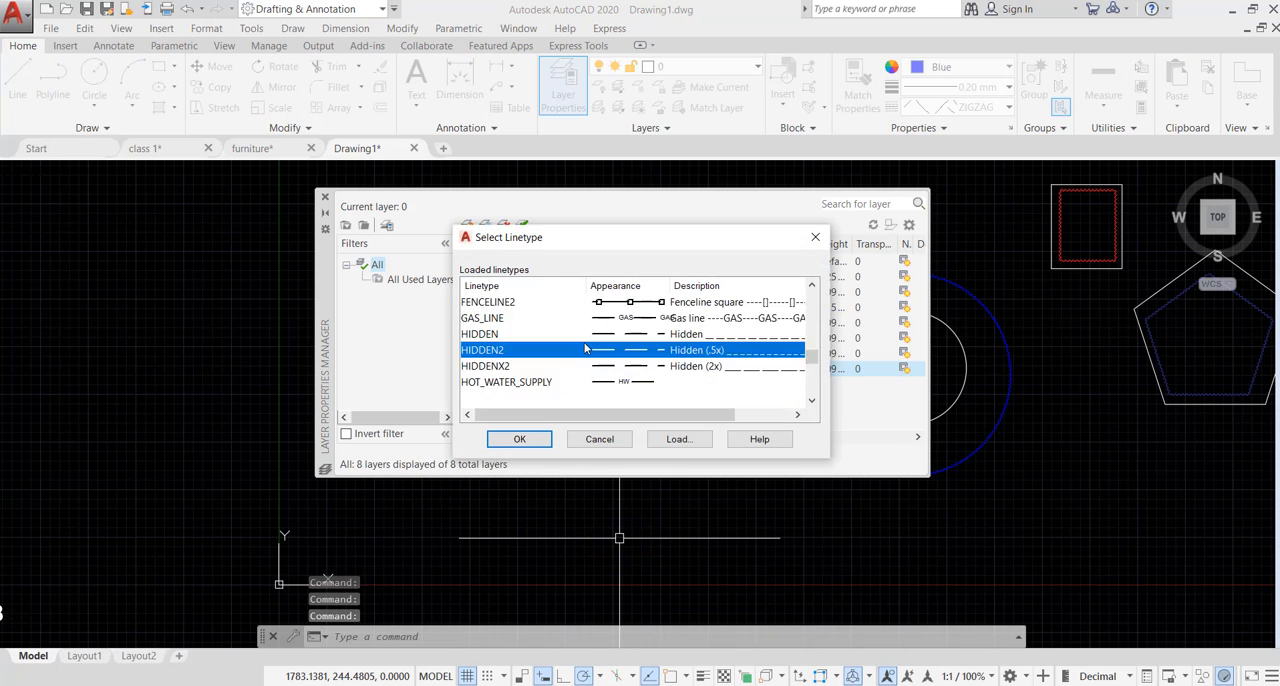
pyautogui.scroll(7, 585, 348)
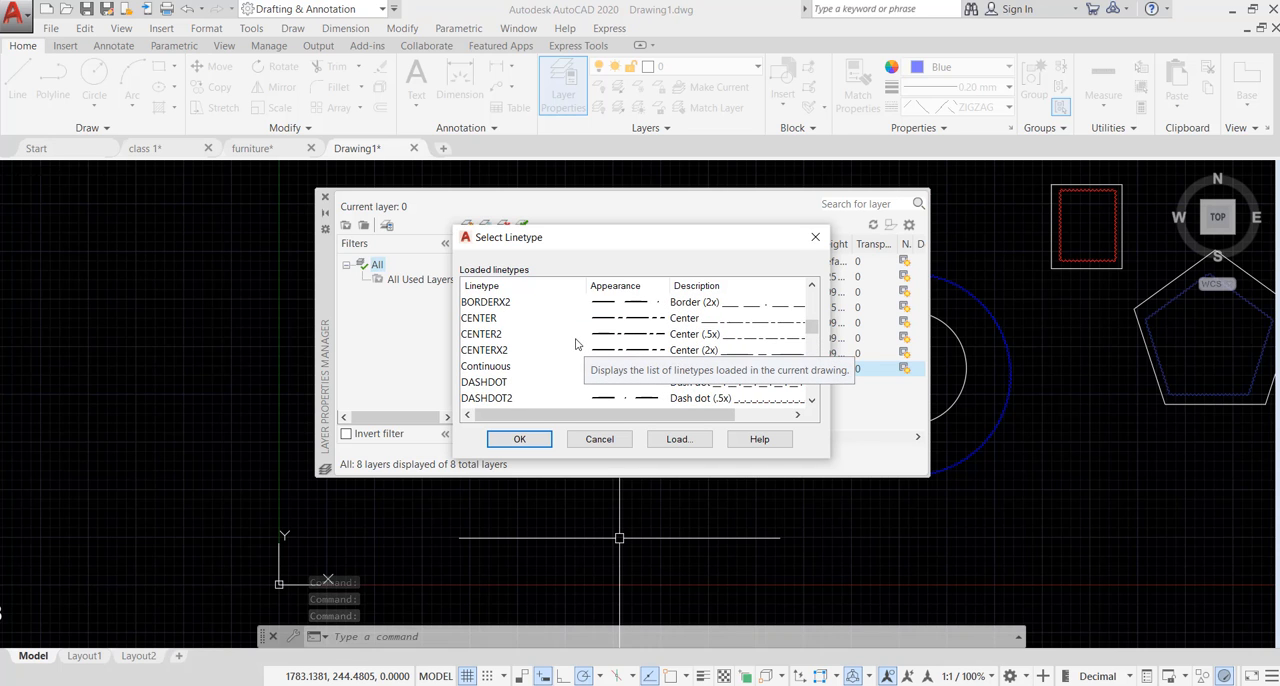
pyautogui.click(495, 366)
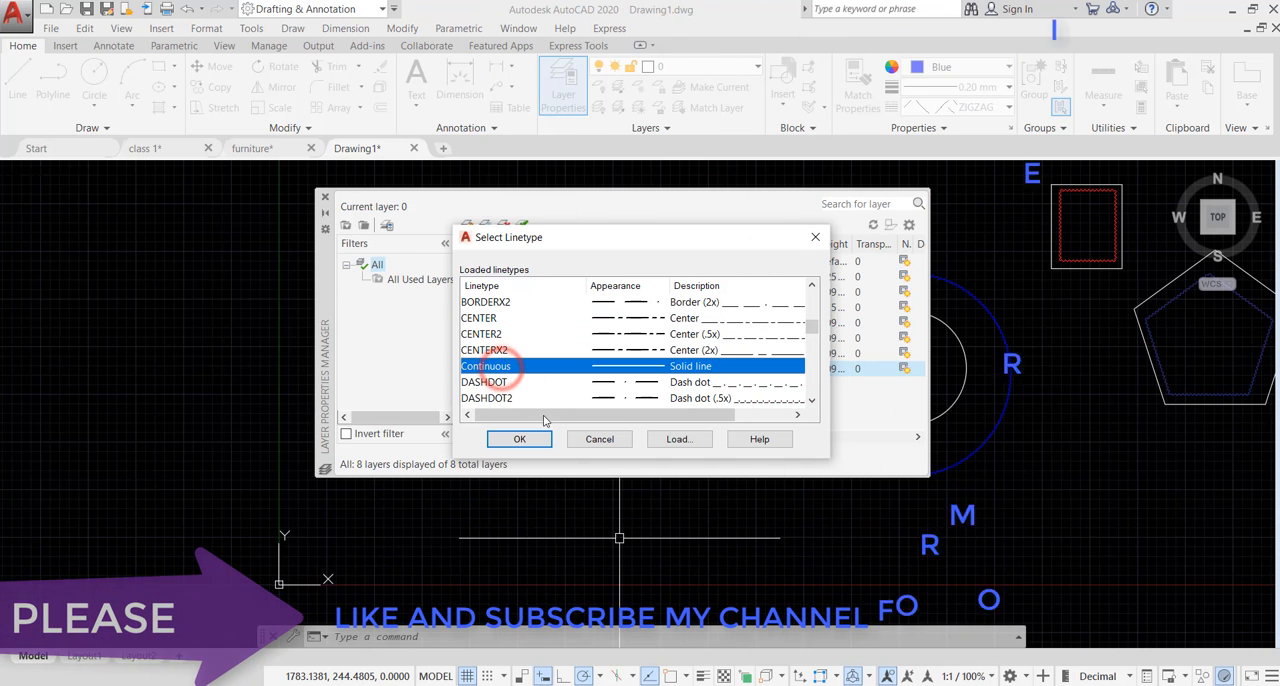
pyautogui.click(519, 440)
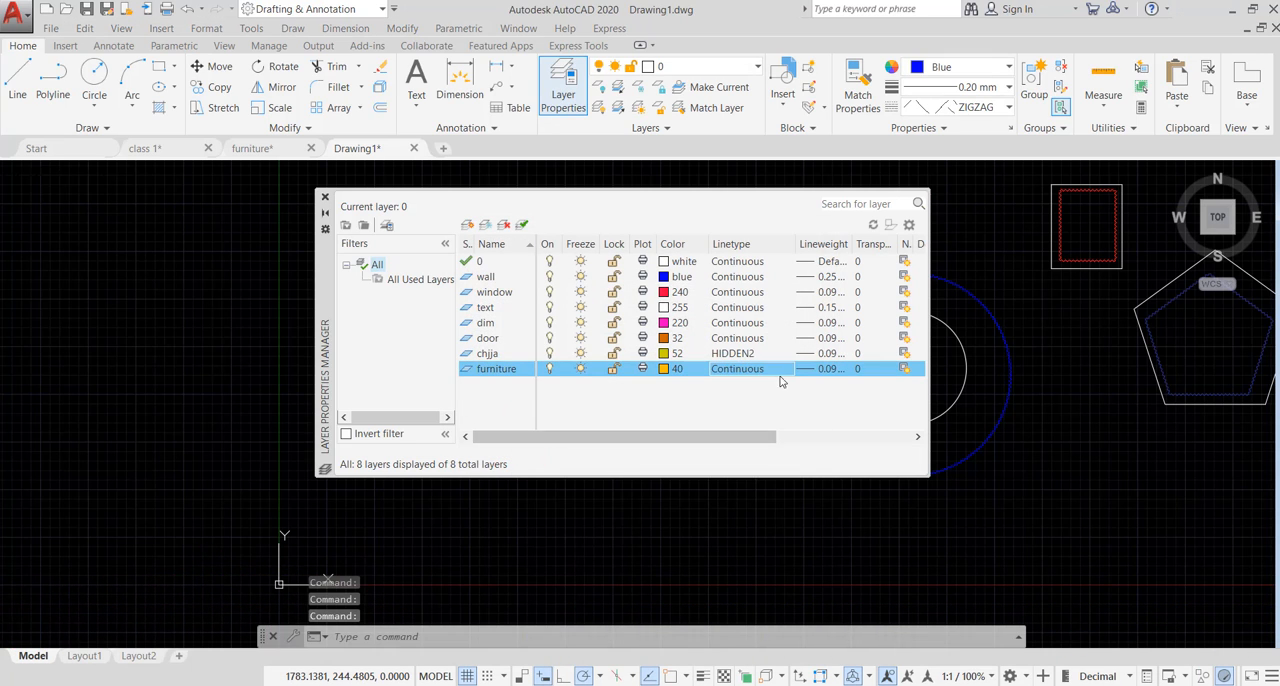
# - Set the furniture layer's lineweight to 0.18 mm
pyautogui.click(832, 369)
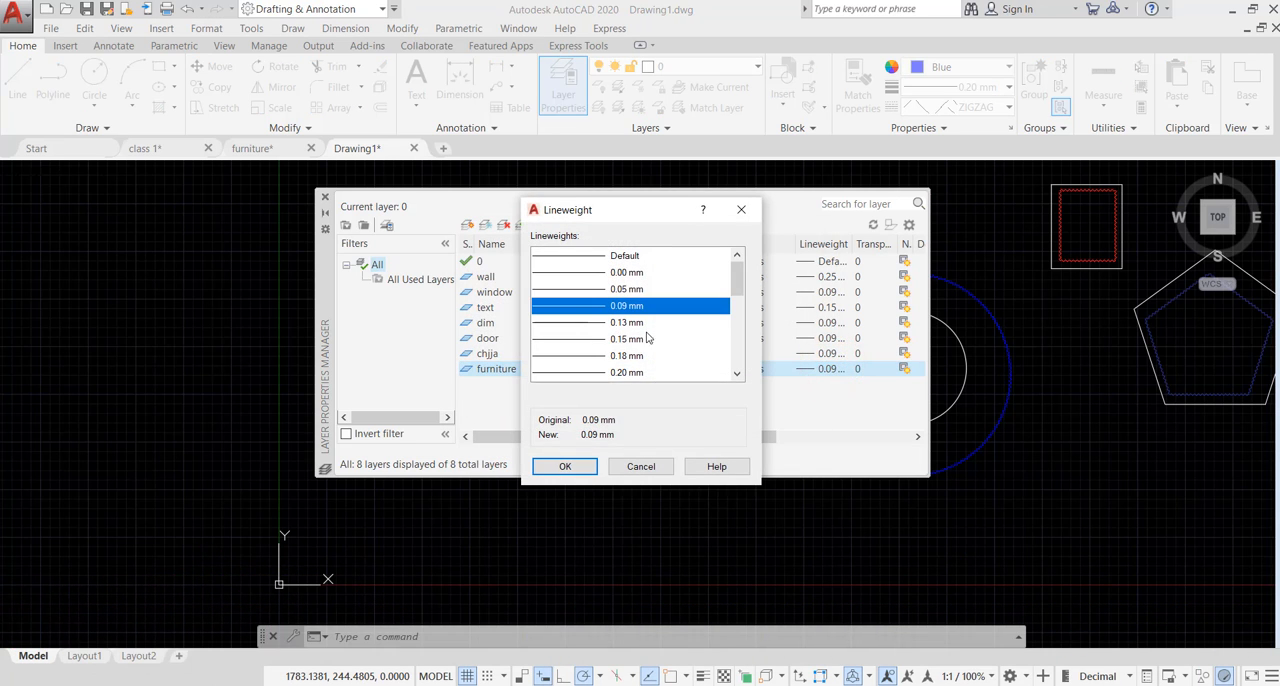
pyautogui.click(620, 356)
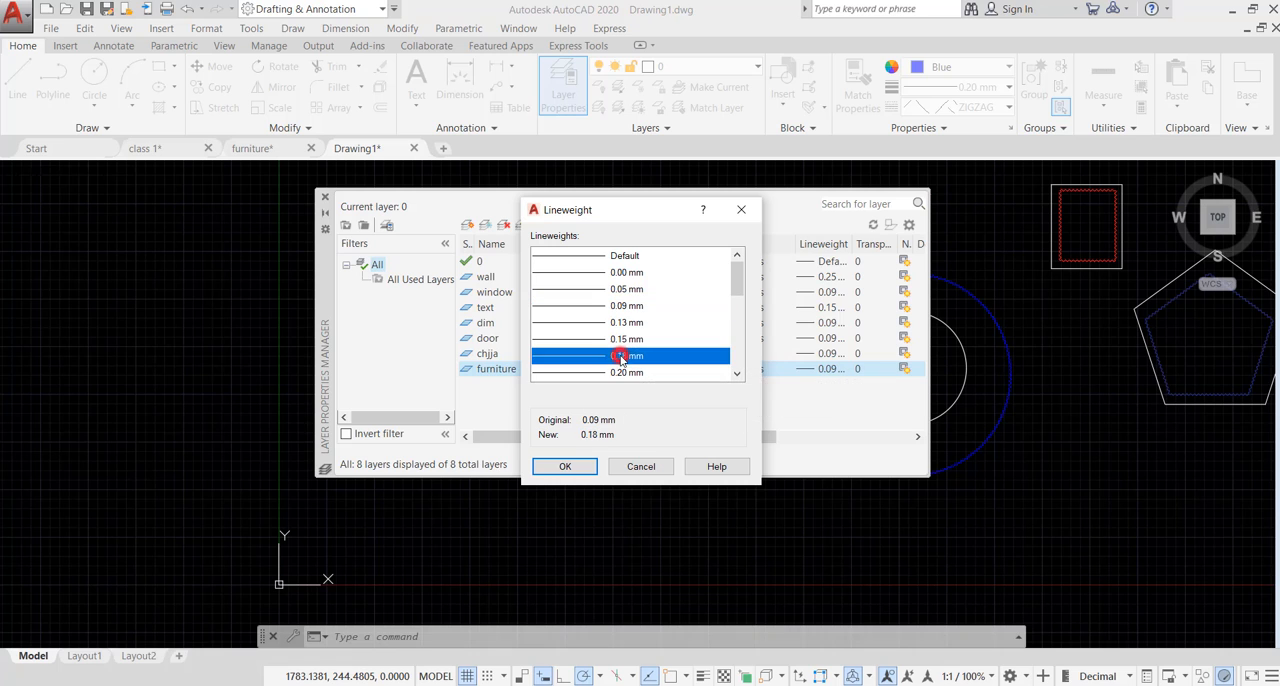
pyautogui.click(564, 466)
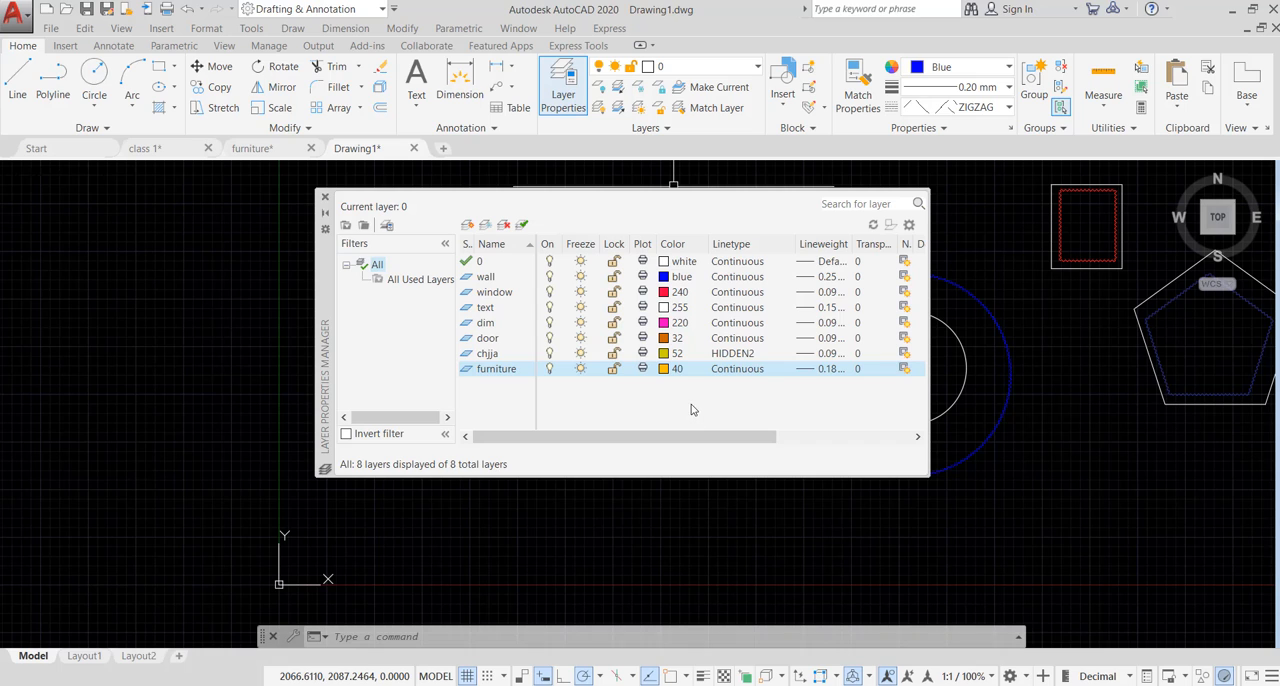
# - Create a new layer named stair and set its color to index color 190
pyautogui.click(466, 225)
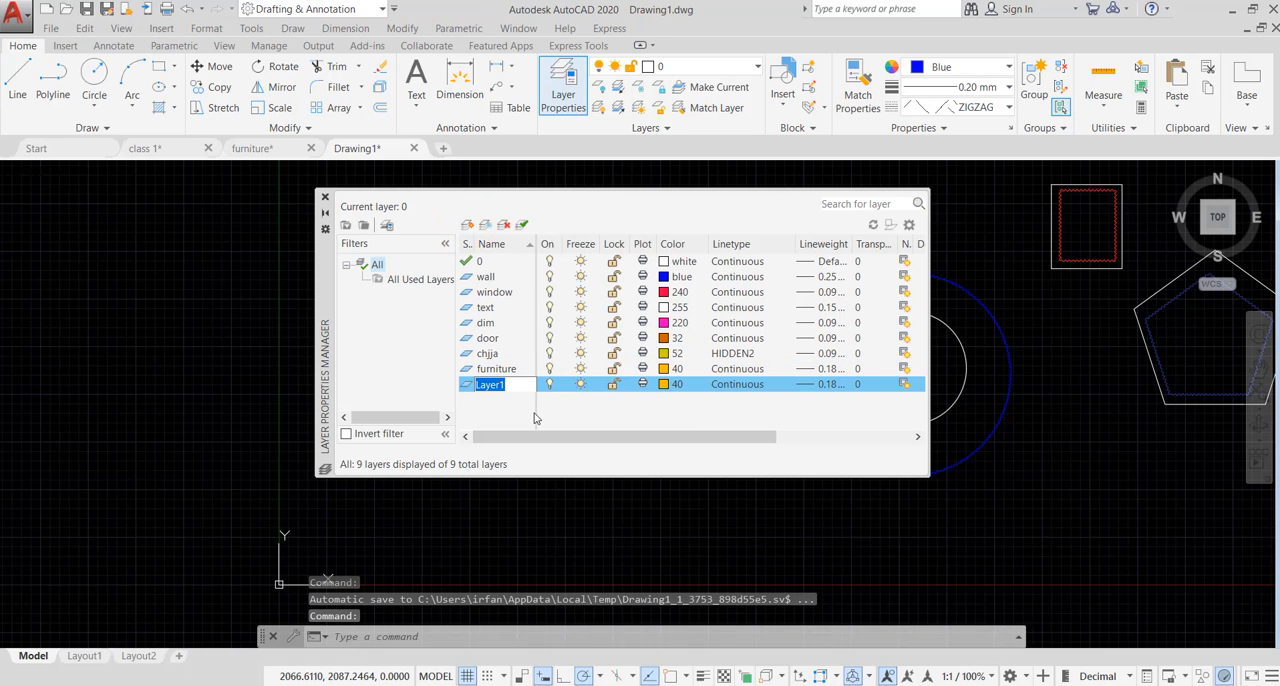
pyautogui.write('stair')
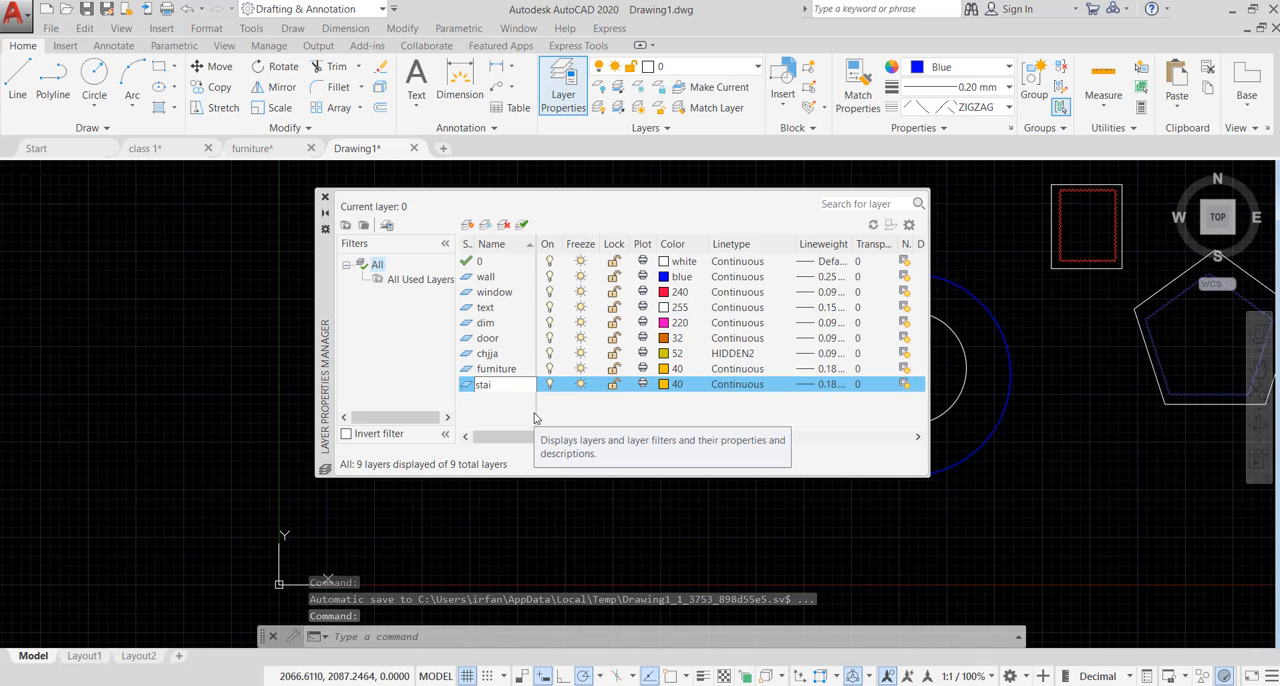
pyautogui.click(667, 384)
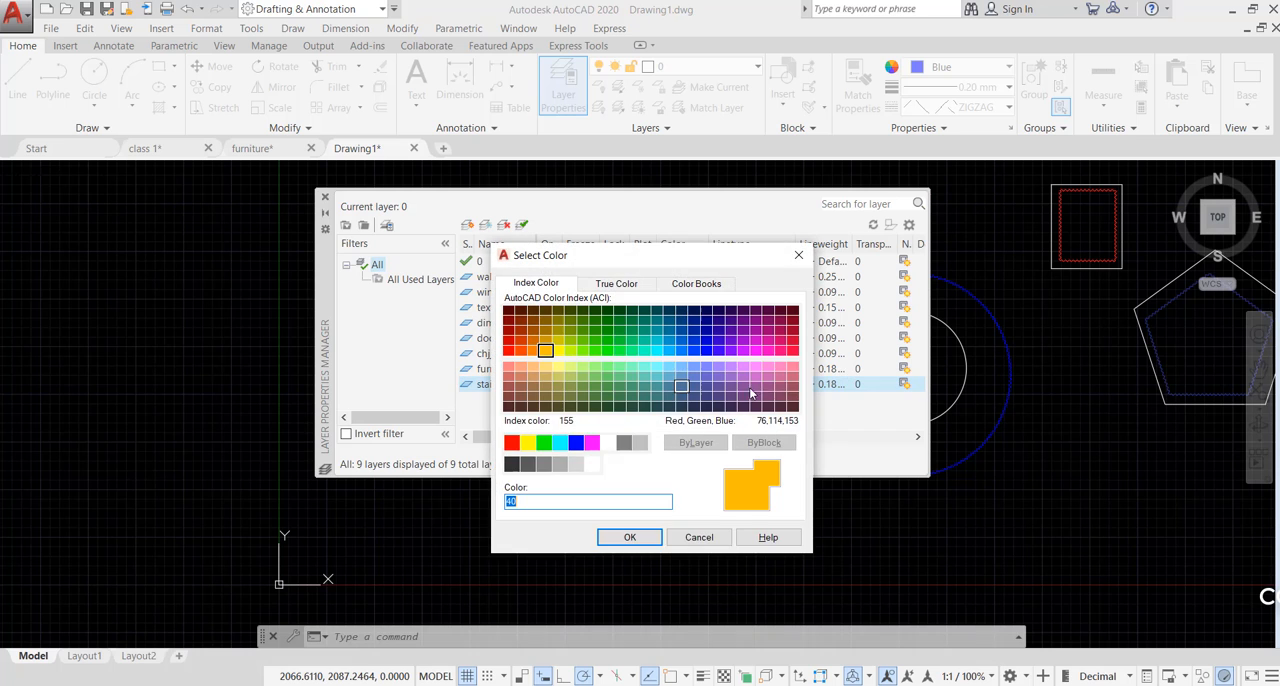
pyautogui.click(730, 353)
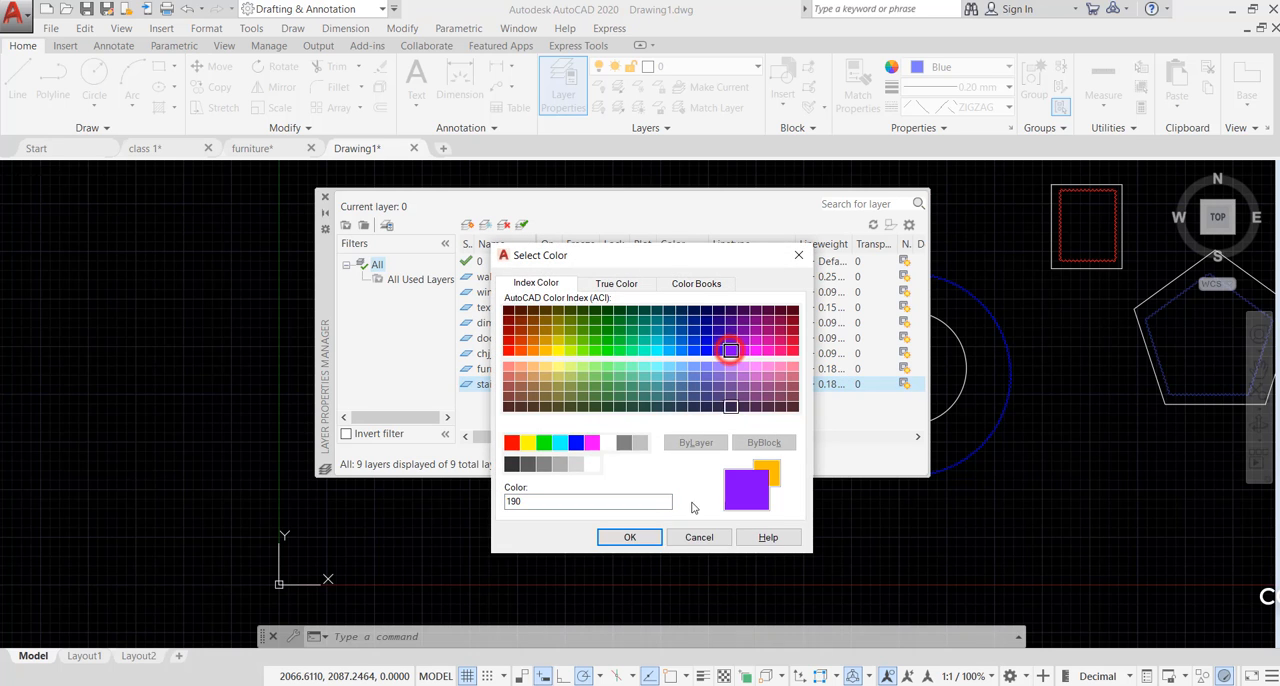
pyautogui.click(628, 537)
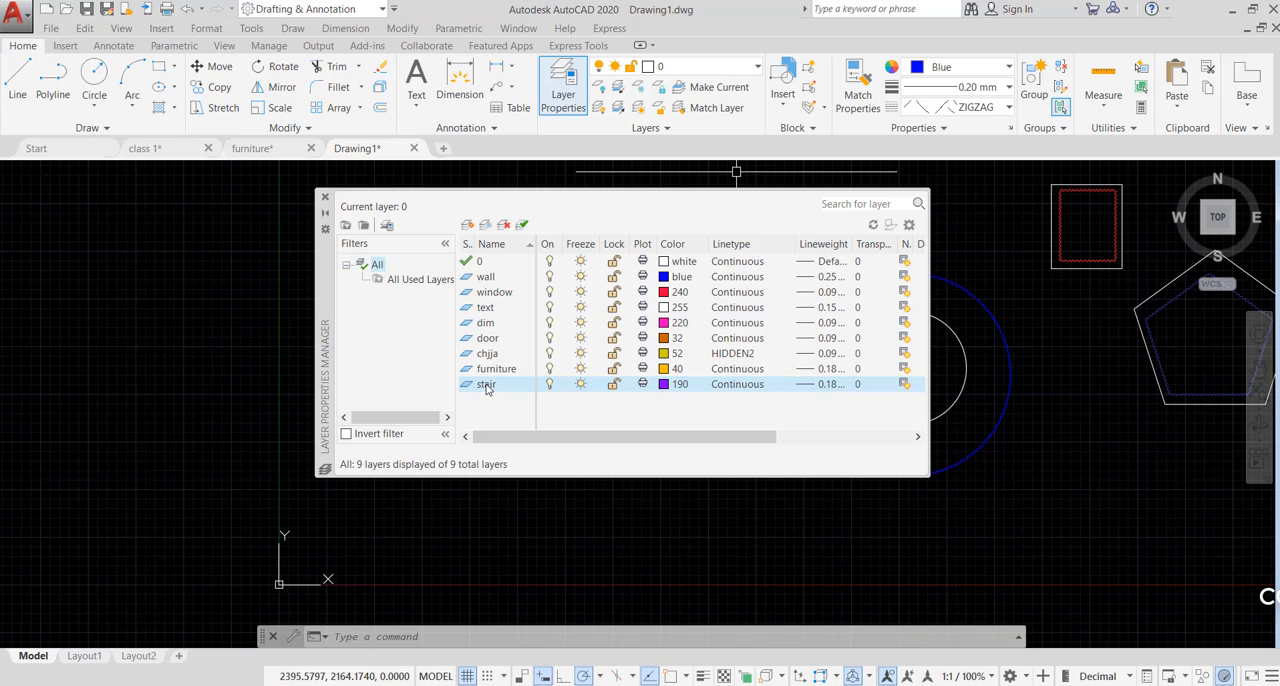
# - Rename the wall layer to walls
pyautogui.click(489, 278)
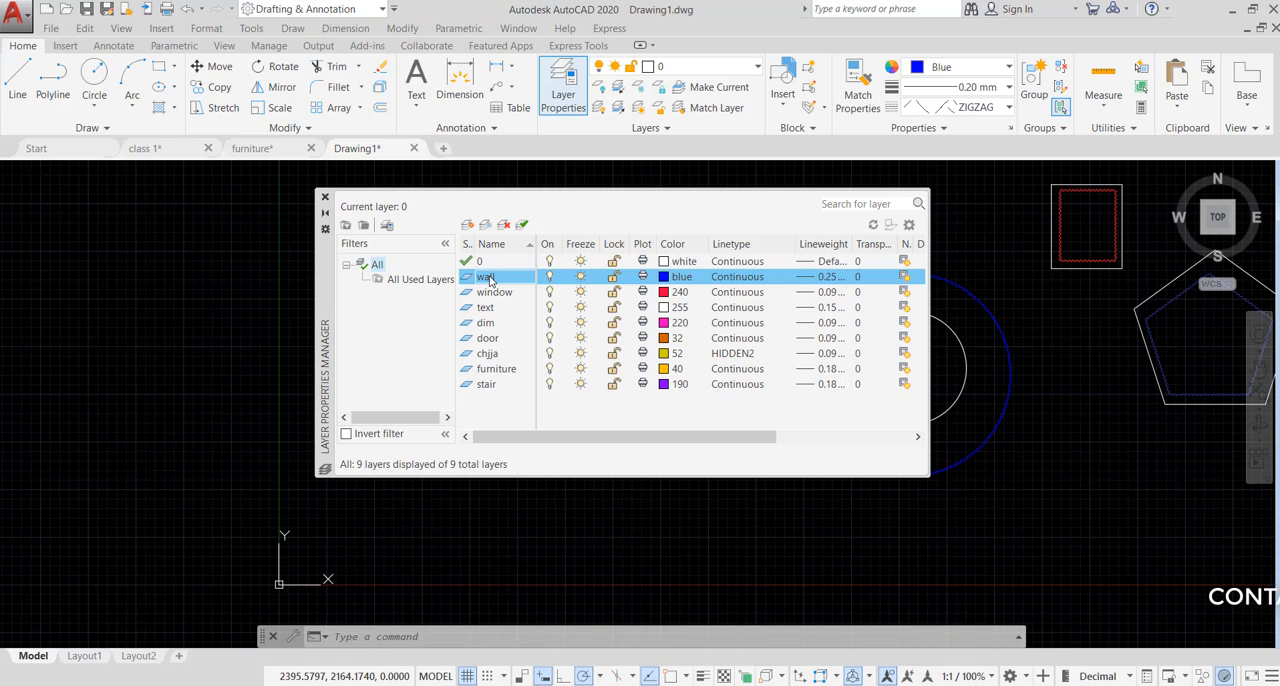
pyautogui.rightClick(489, 280)
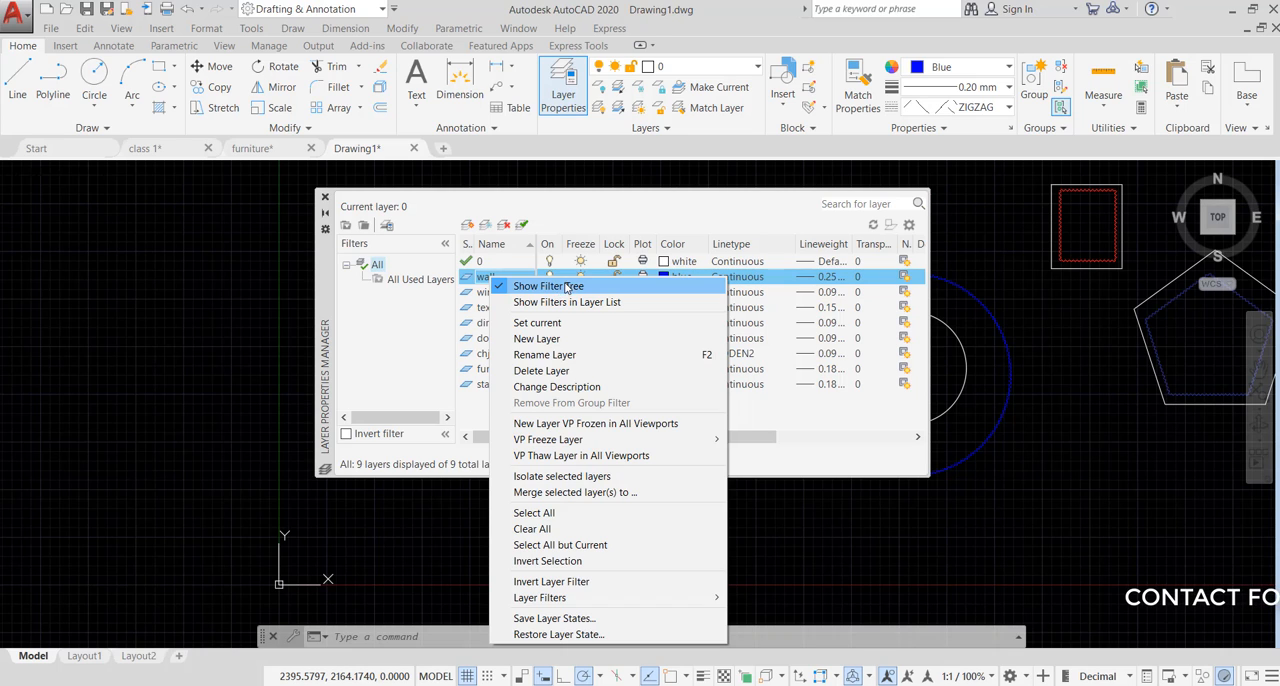
pyautogui.click(533, 355)
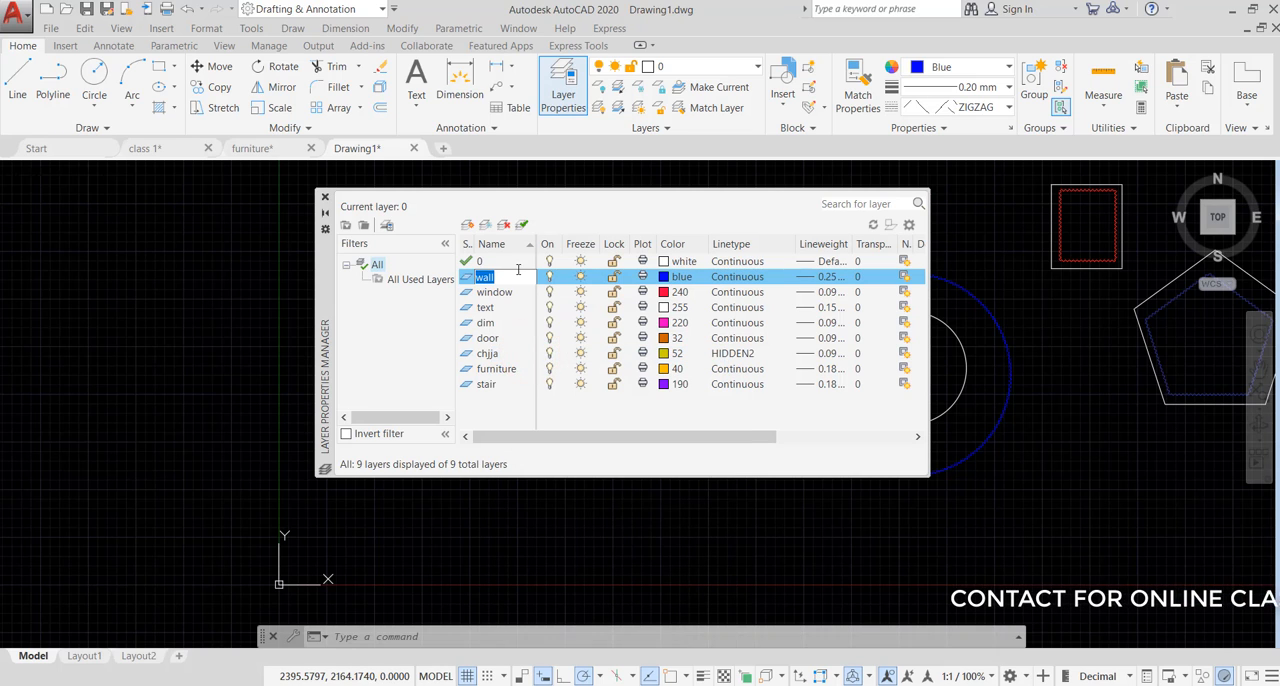
pyautogui.write('s')
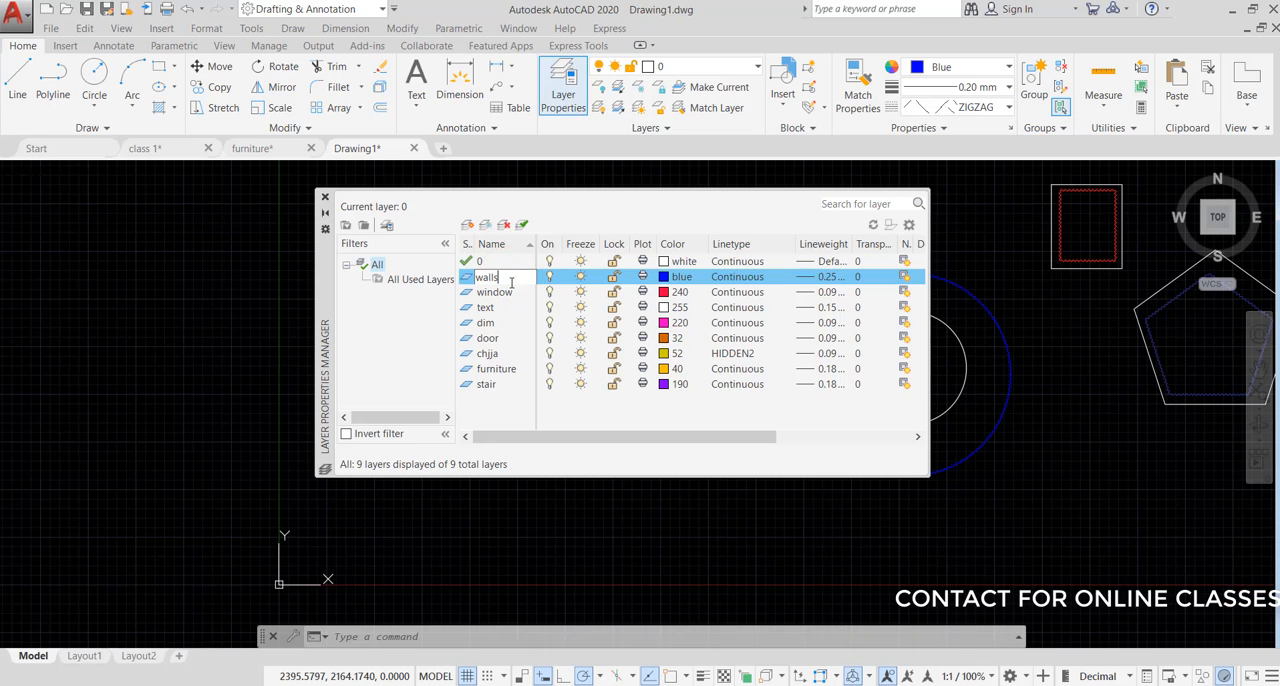
pyautogui.click(500, 293)
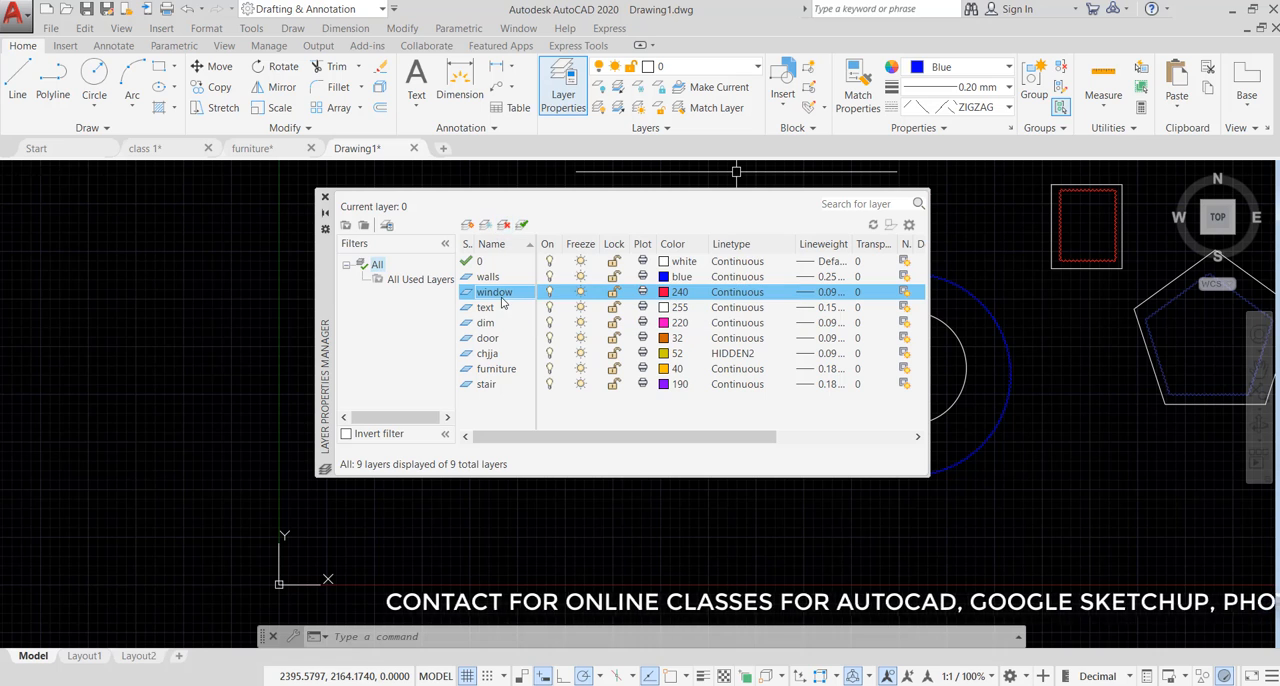
# - Close the Layer Properties Manager
pyautogui.rightClick(502, 294)
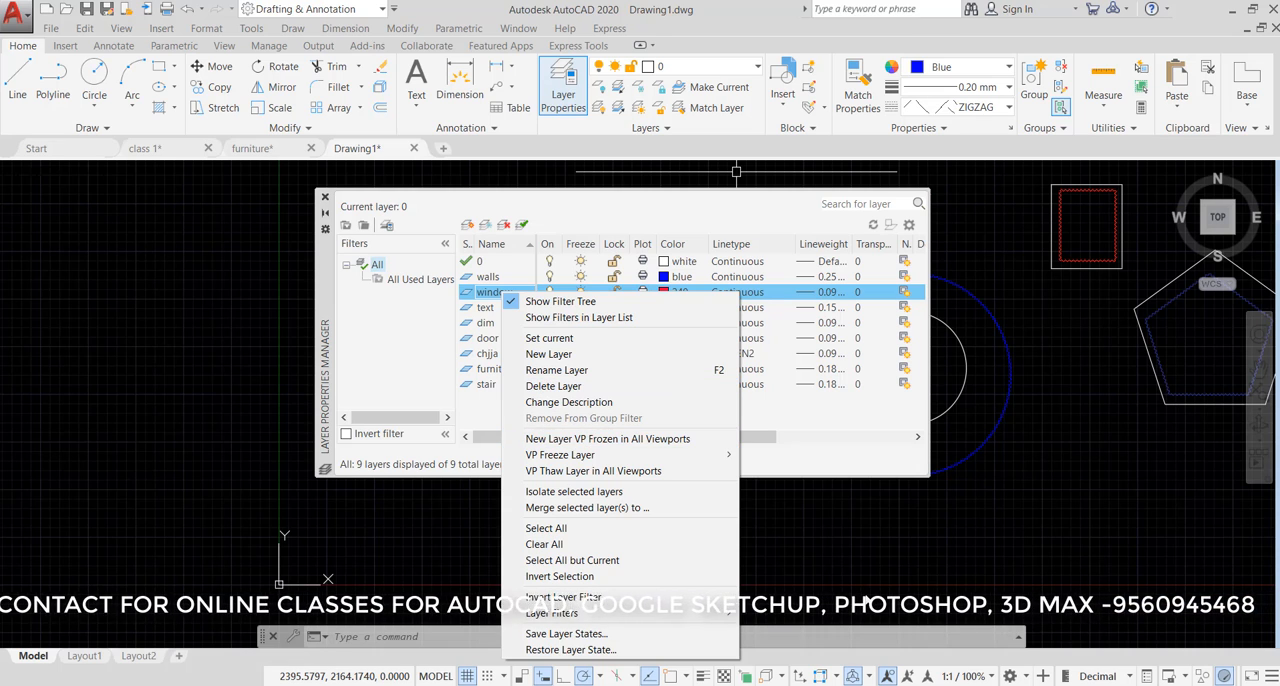
pyautogui.click(855, 540)
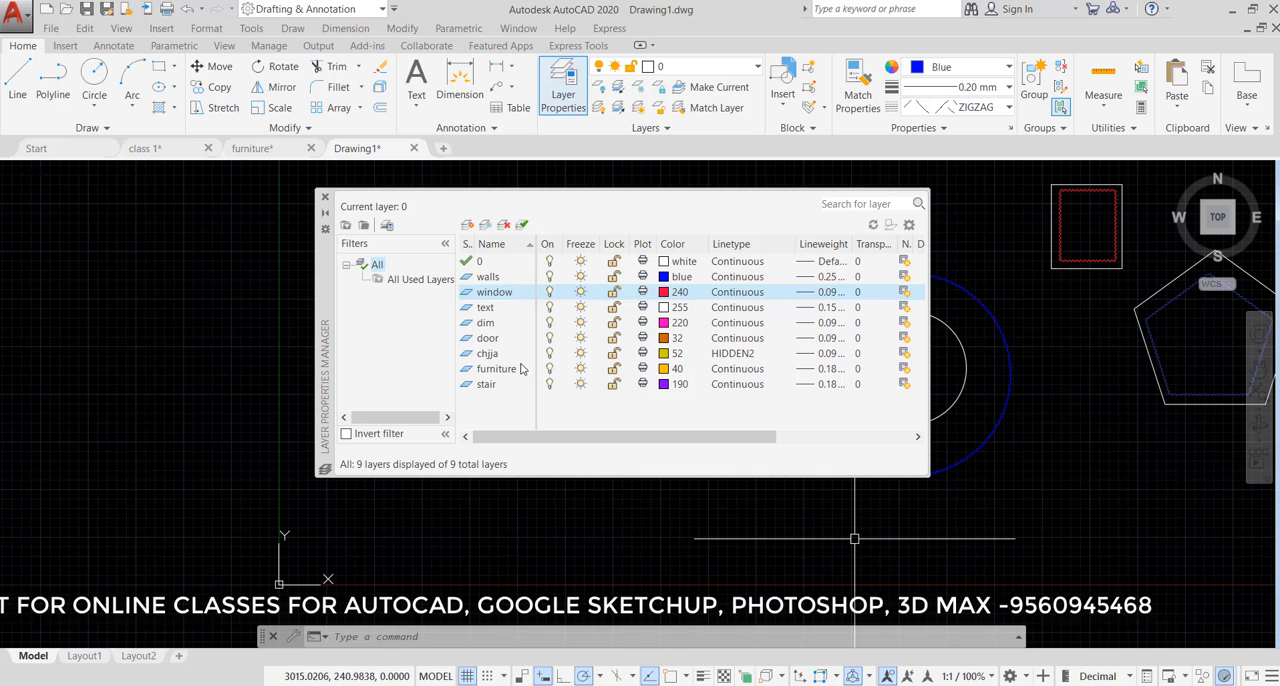
pyautogui.click(326, 199)
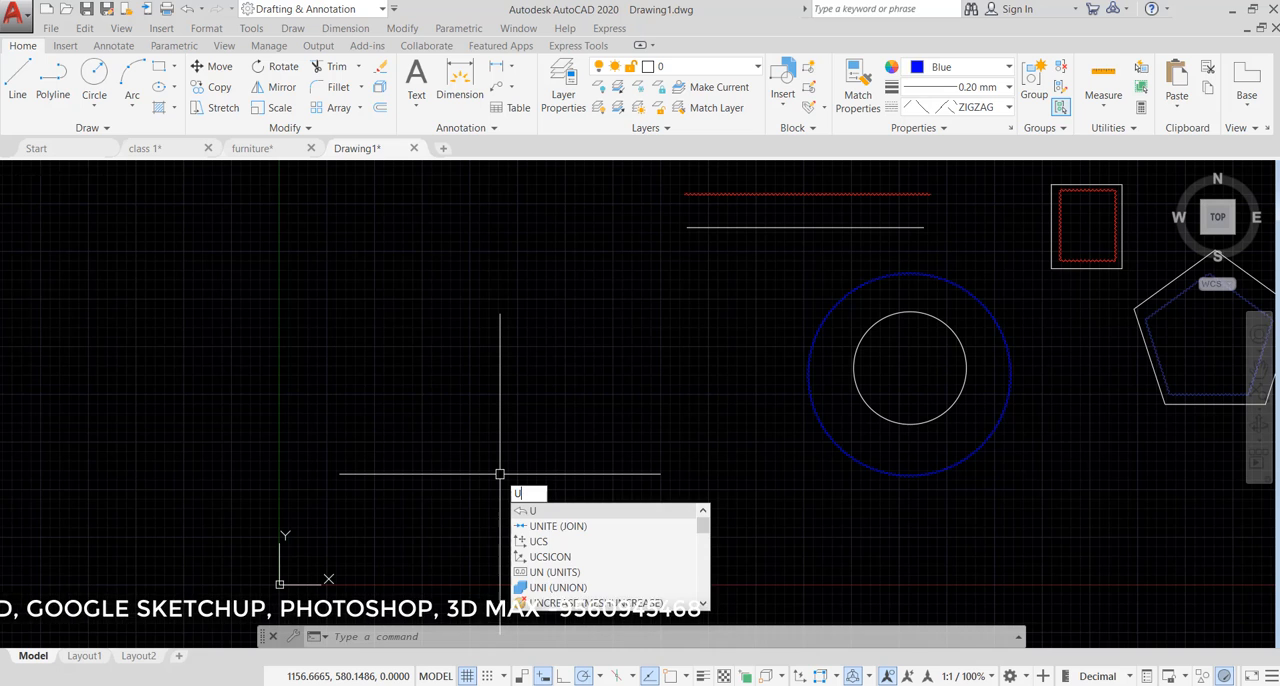
# - Use the UCSICON command with the Noorigin option to detach the UCS icon from the drawing origin
pyautogui.write('cs')
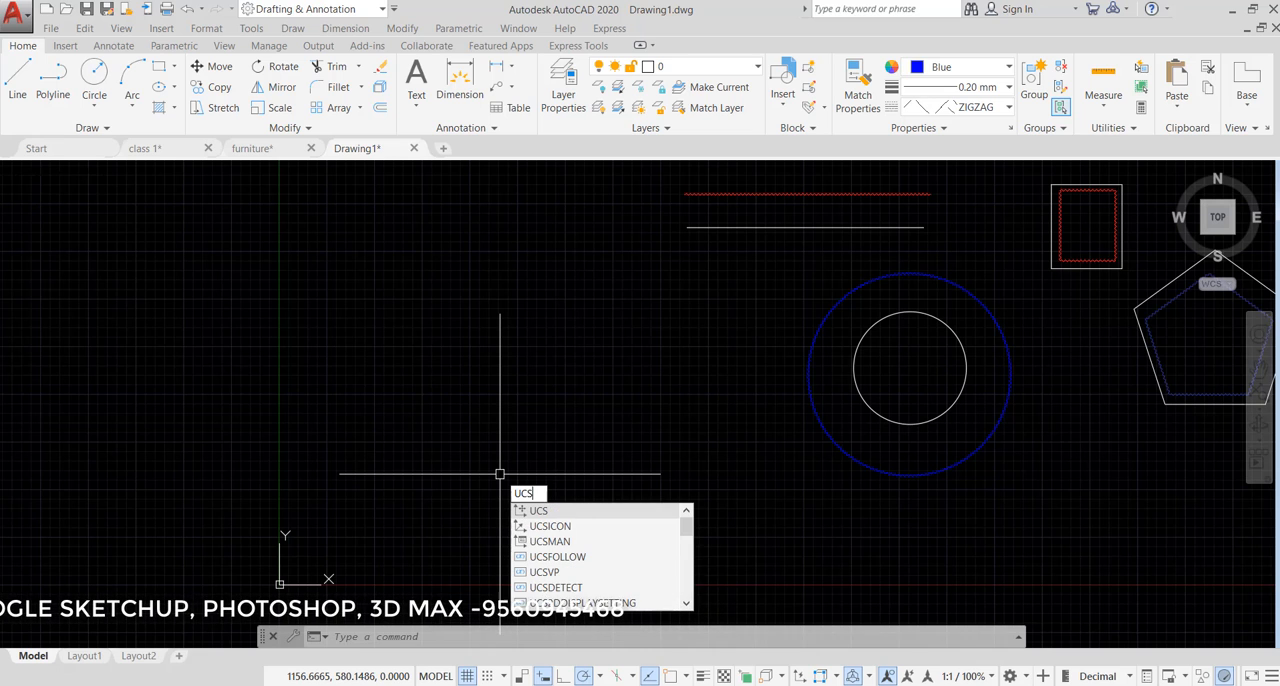
pyautogui.press('Down')
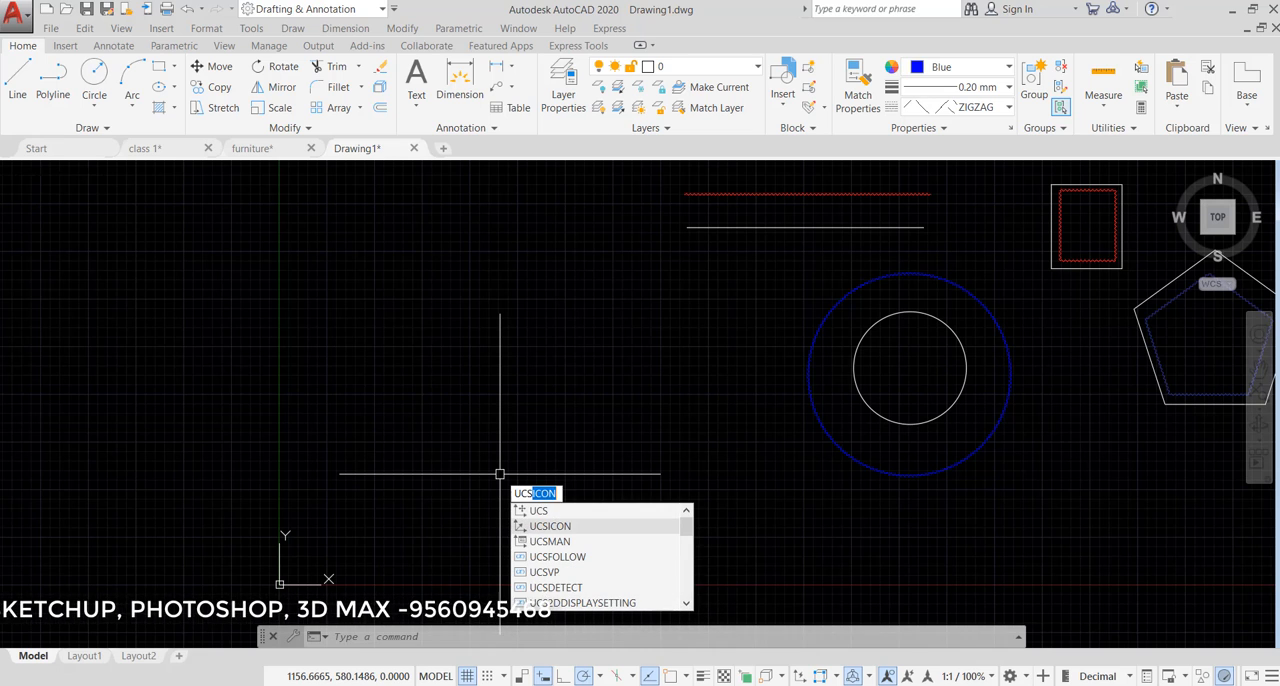
pyautogui.press('Return')
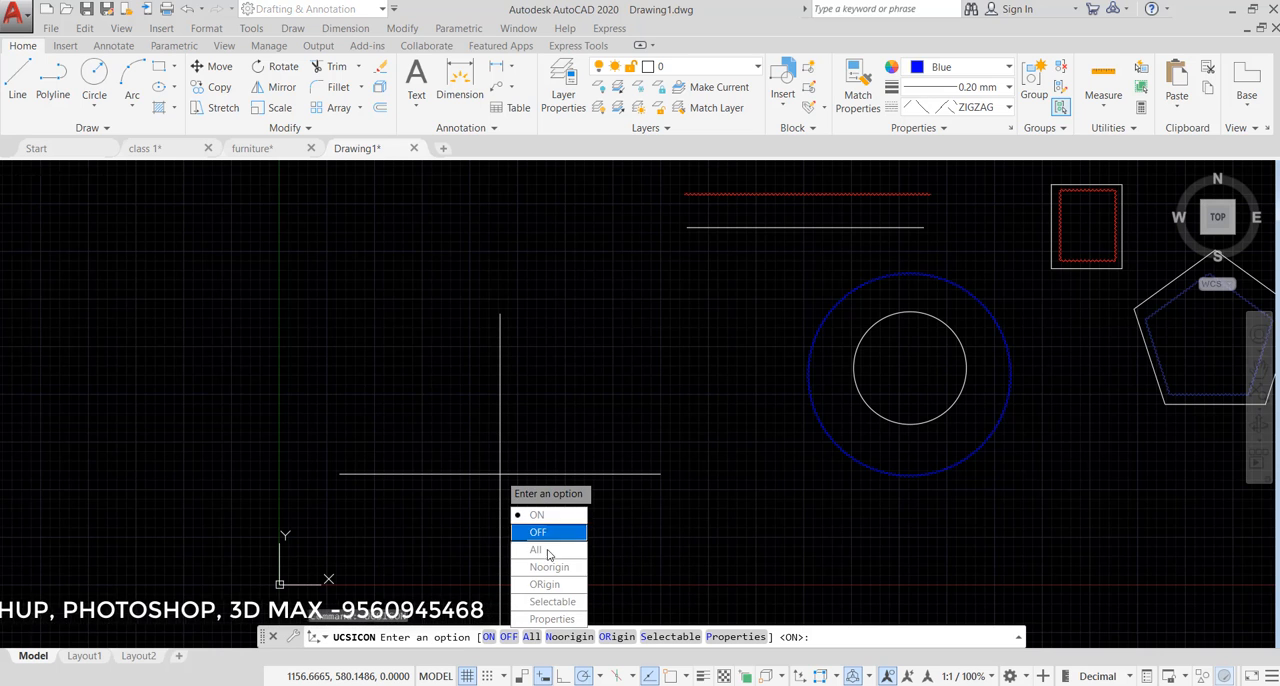
pyautogui.click(544, 567)
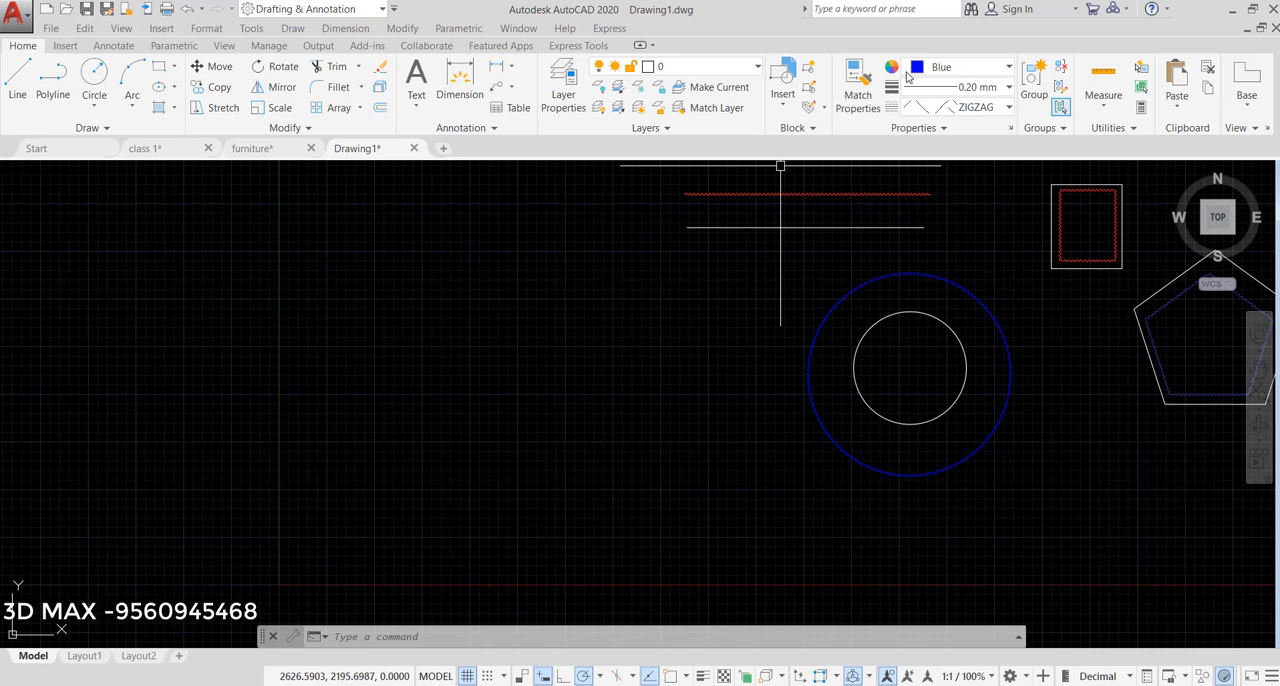
# - Set the current object color, lineweight and linetype all to ByLayer
pyautogui.click(962, 67)
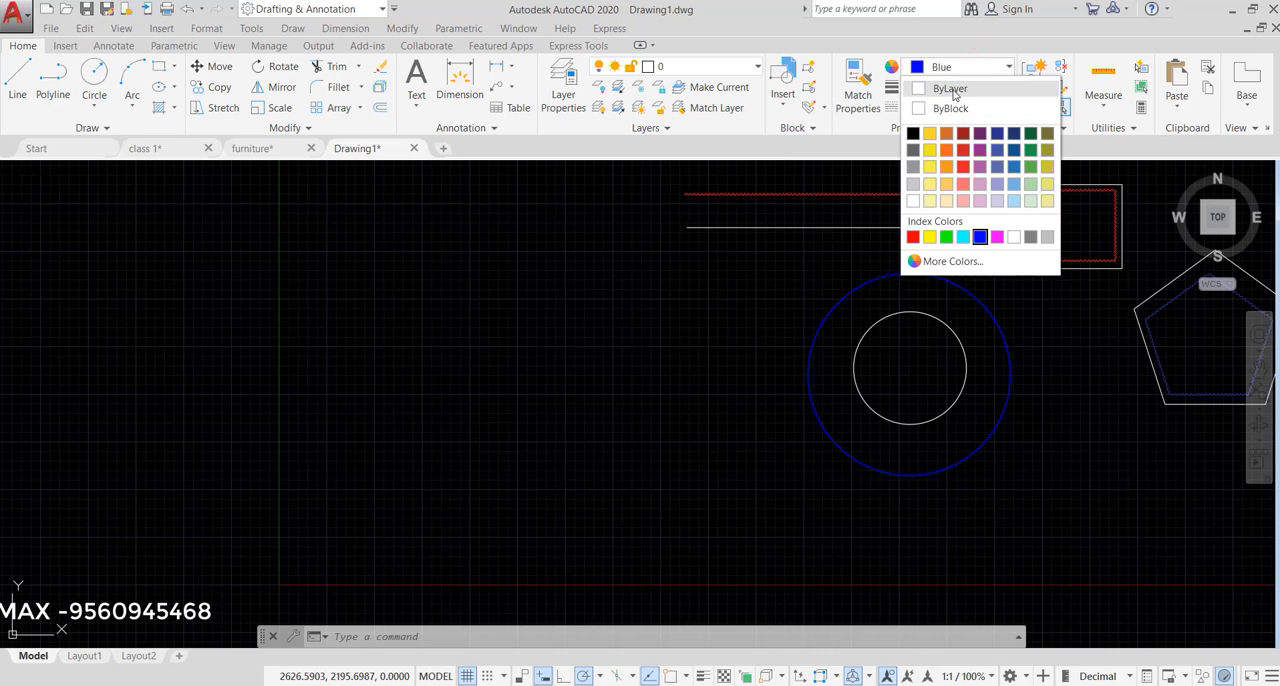
pyautogui.click(951, 89)
pyautogui.click(986, 88)
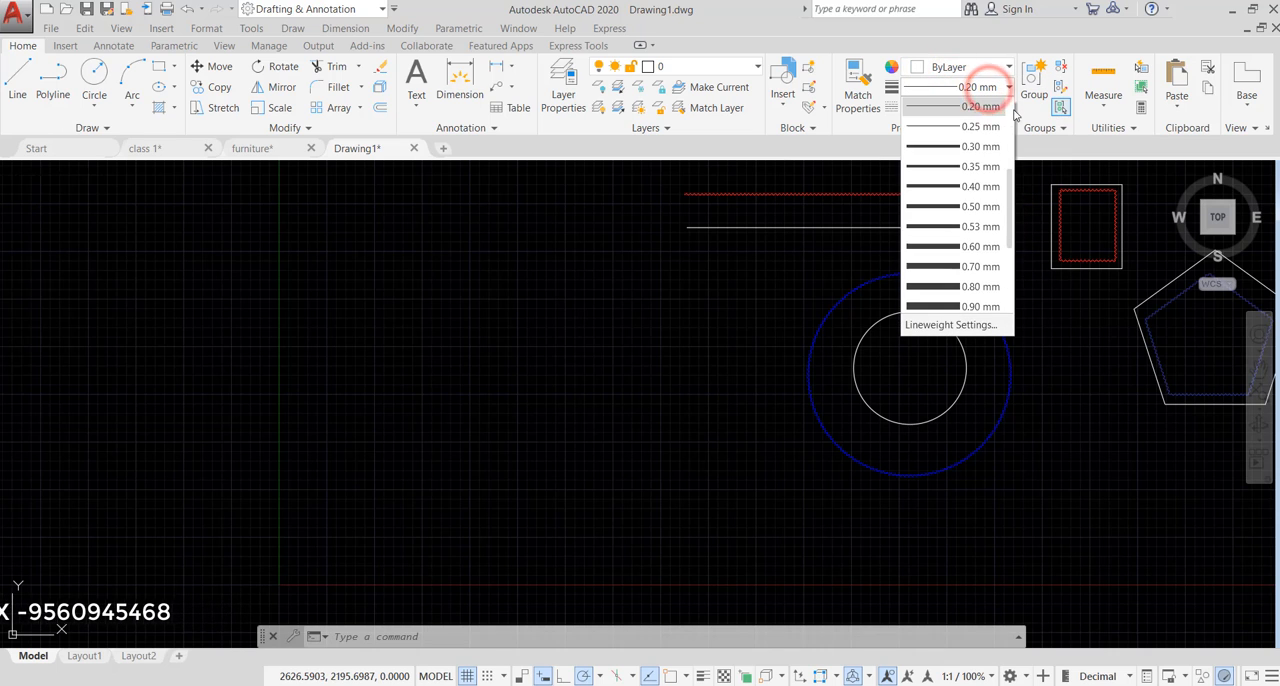
pyautogui.click(1007, 219)
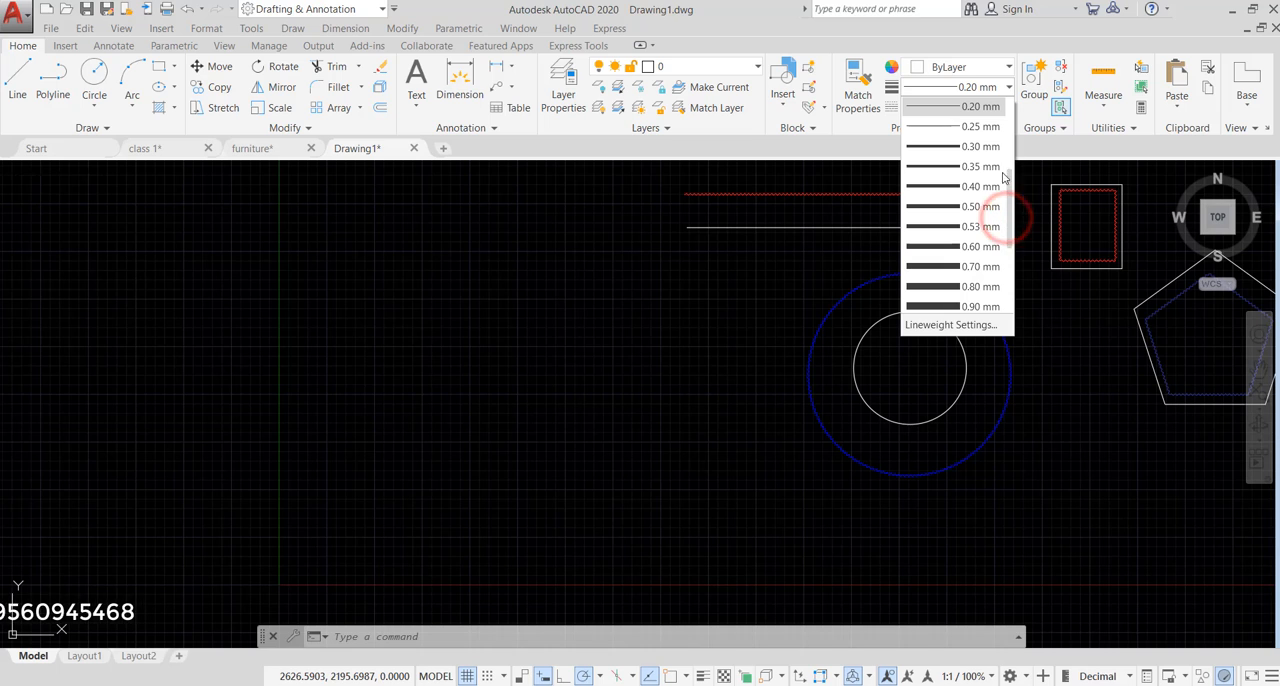
pyautogui.moveTo(1010, 184); pyautogui.dragTo(1009, 100)
pyautogui.click(958, 107)
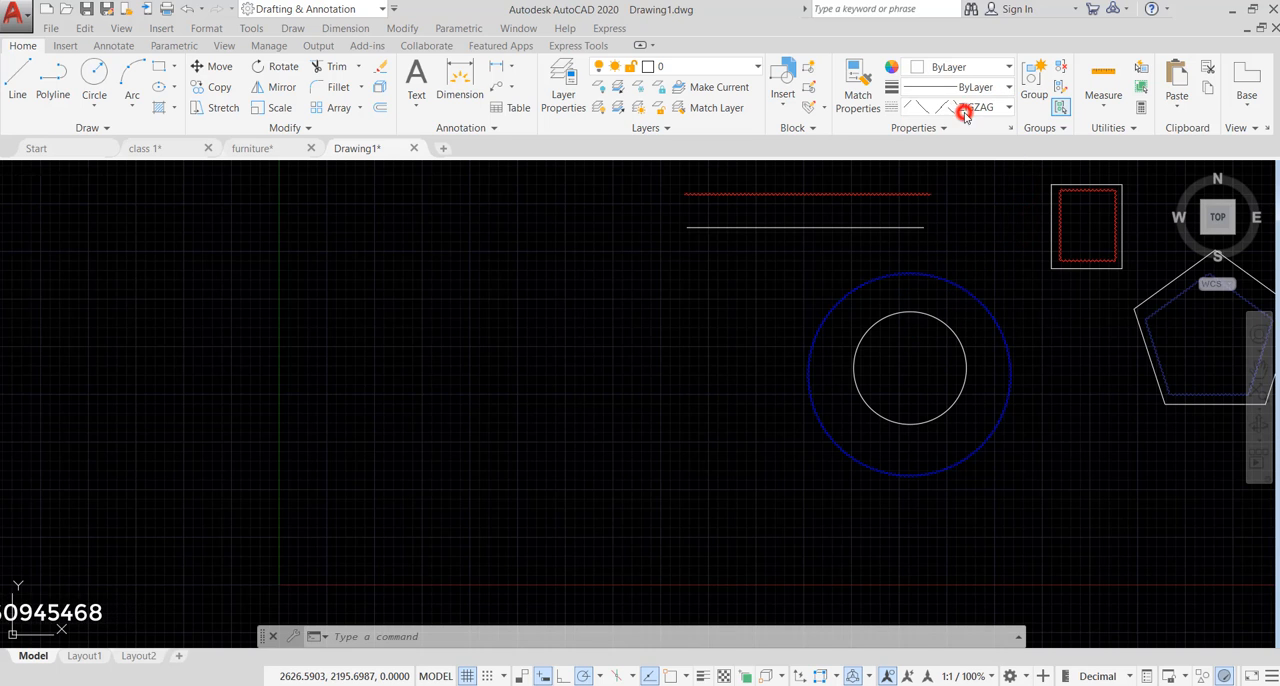
pyautogui.click(978, 108)
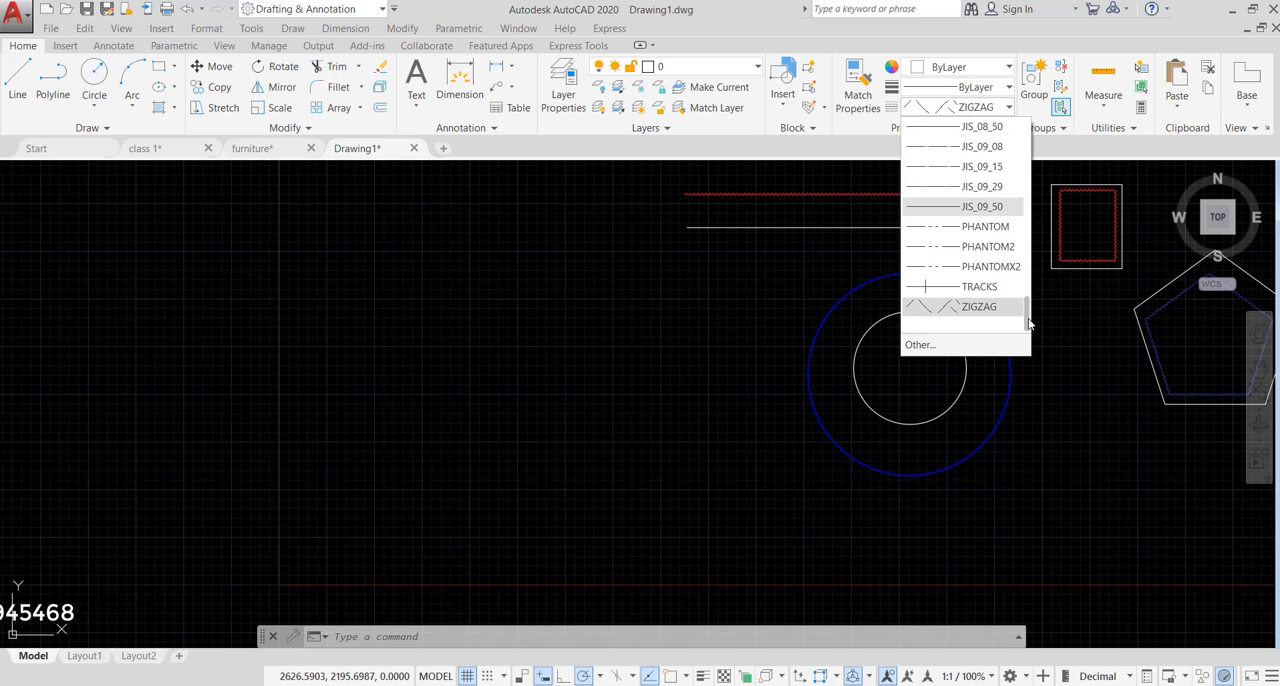
pyautogui.moveTo(1028, 318); pyautogui.dragTo(1024, 118)
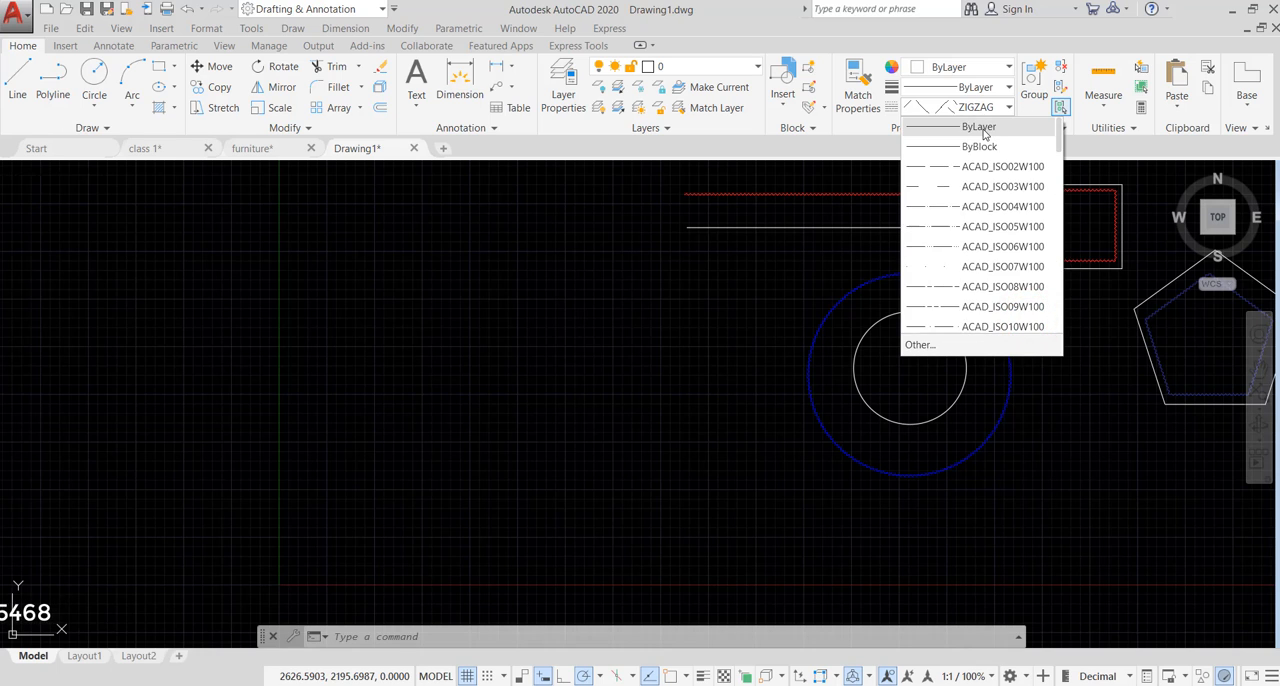
pyautogui.click(982, 127)
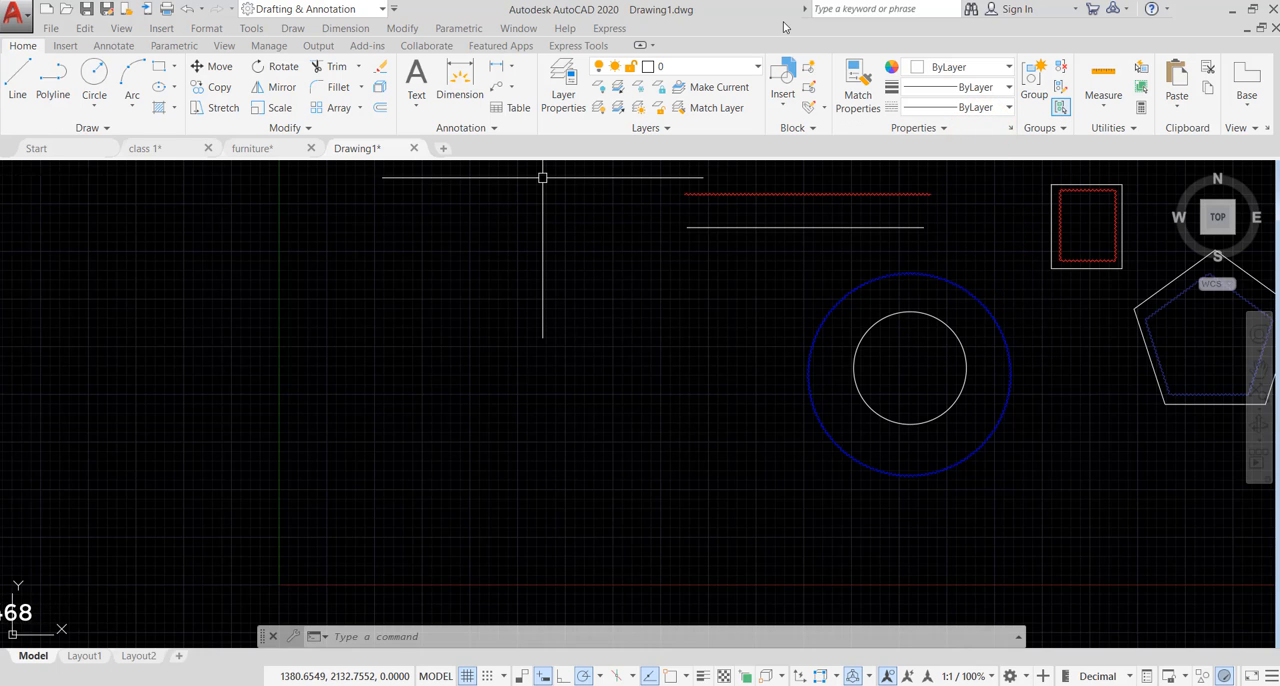
# - Look through the drawing's list of layers and switch to the model space of the class 1 drawing
pyautogui.click(731, 66)
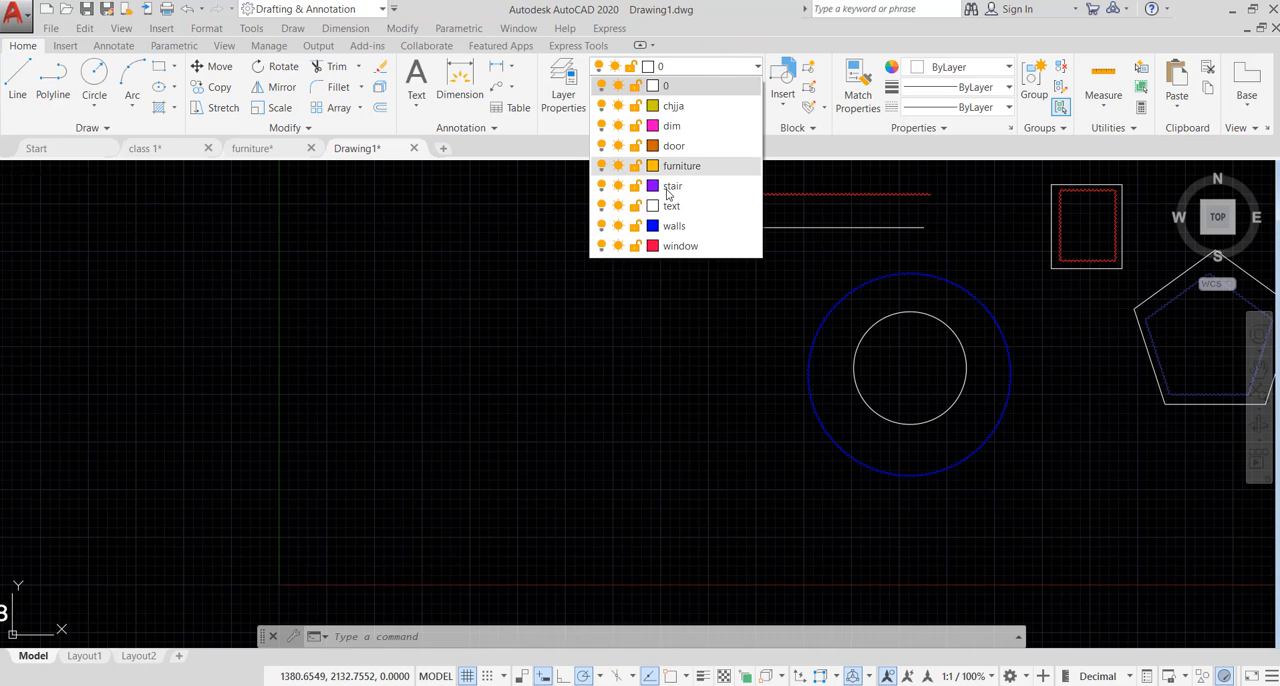
pyautogui.click(586, 290)
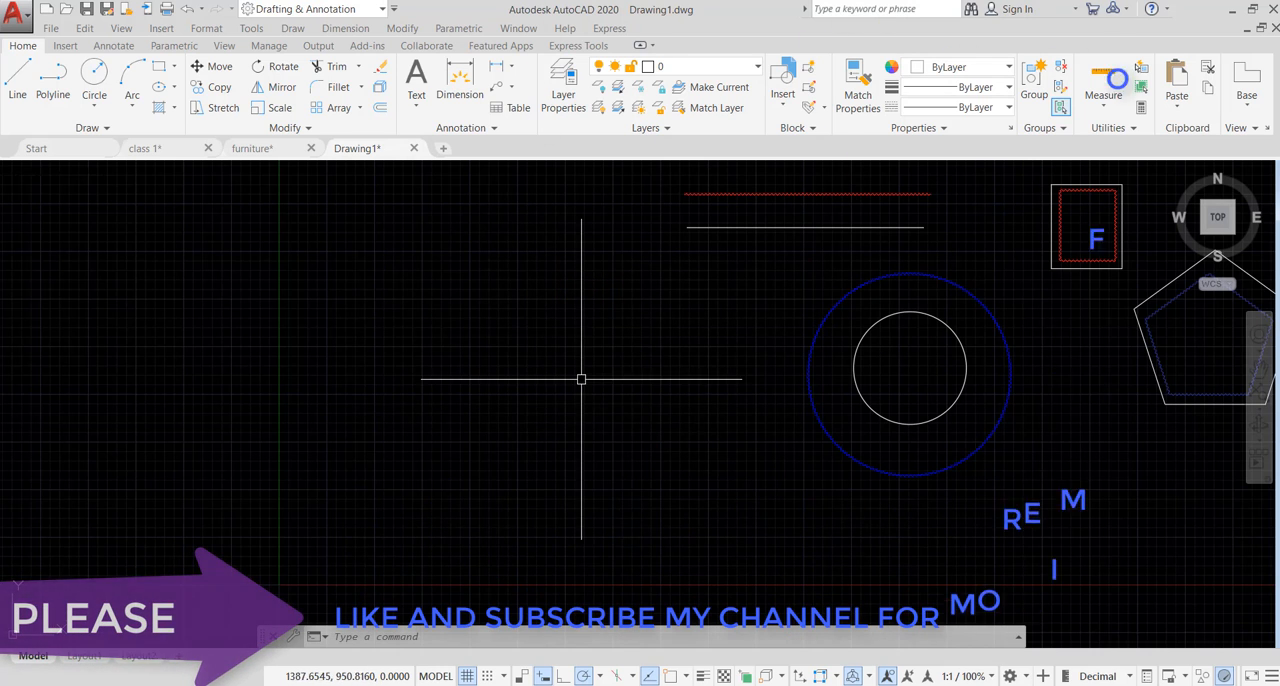
pyautogui.moveTo(170, 152)
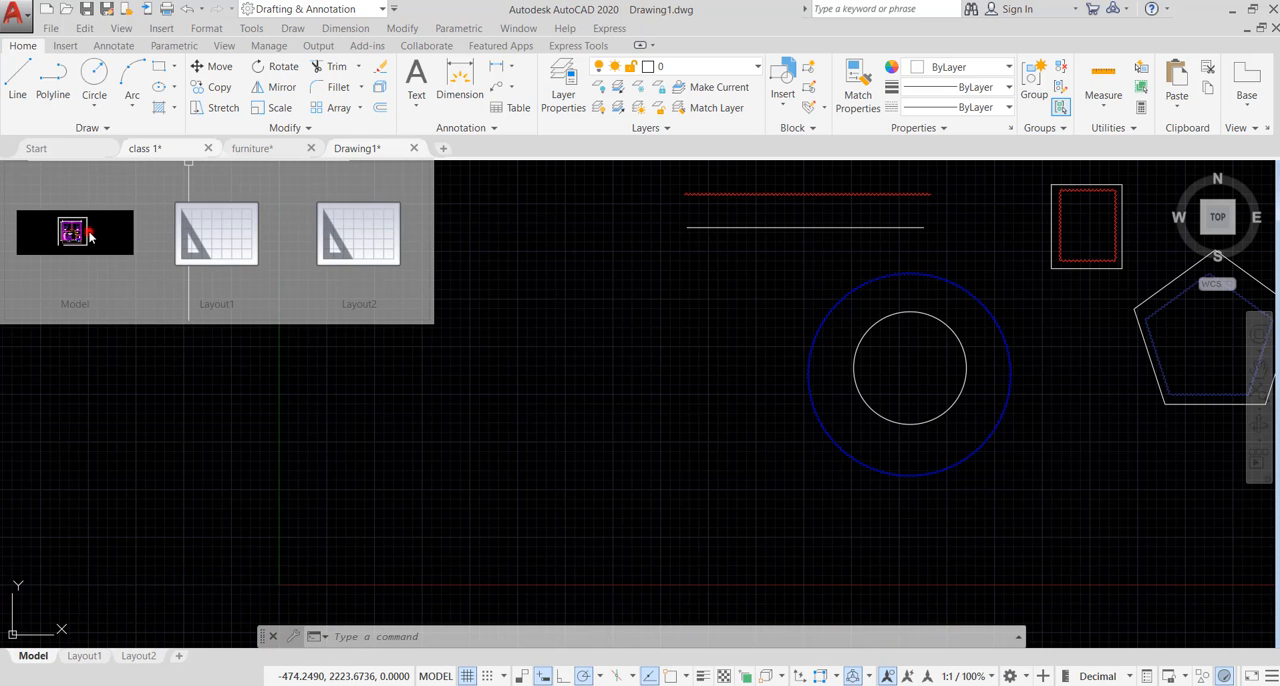
pyautogui.click(89, 234)
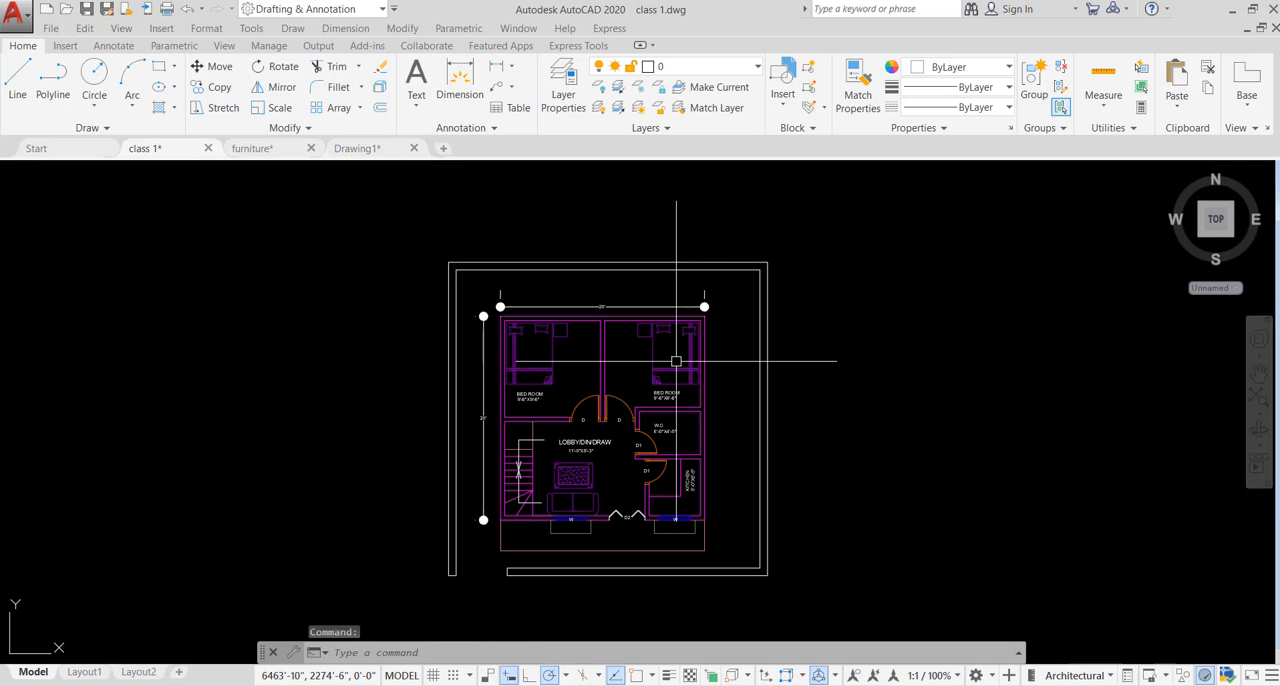
# - Select the partition wall between the two bedrooms to check its layer and properties, then clear the selection
pyautogui.scroll(2, 584, 436)
pyautogui.scroll(-2, 636, 386)
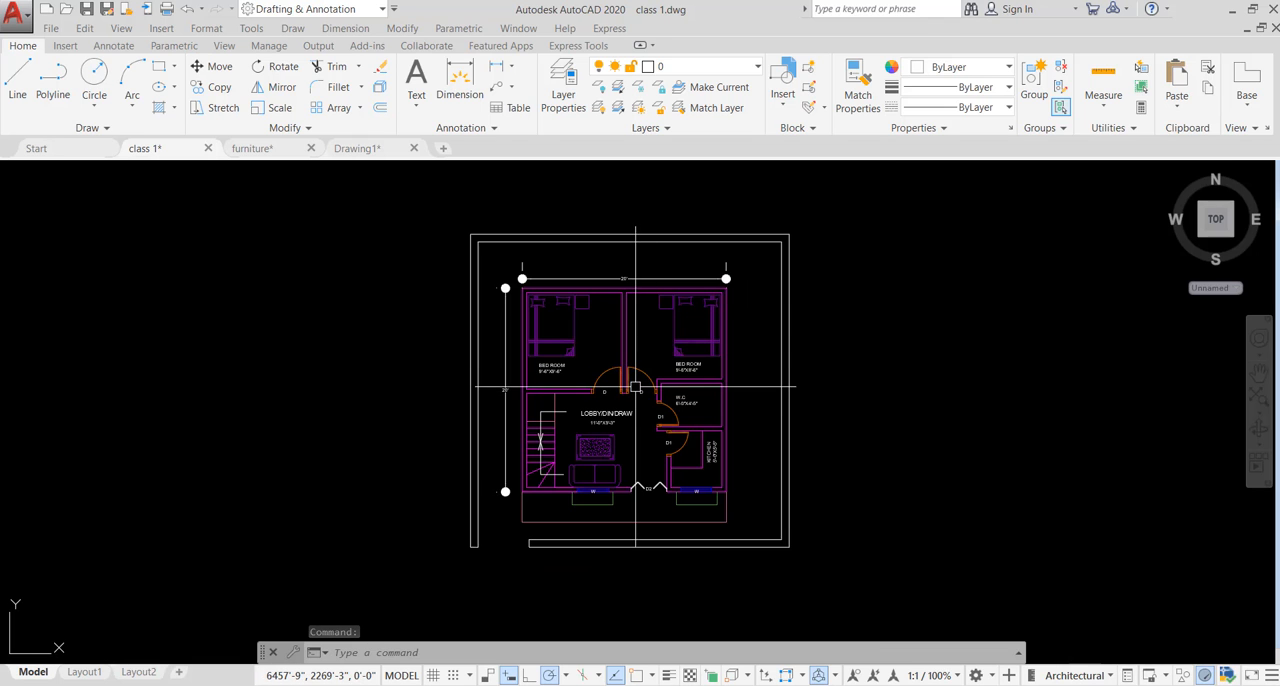
pyautogui.scroll(2, 586, 308)
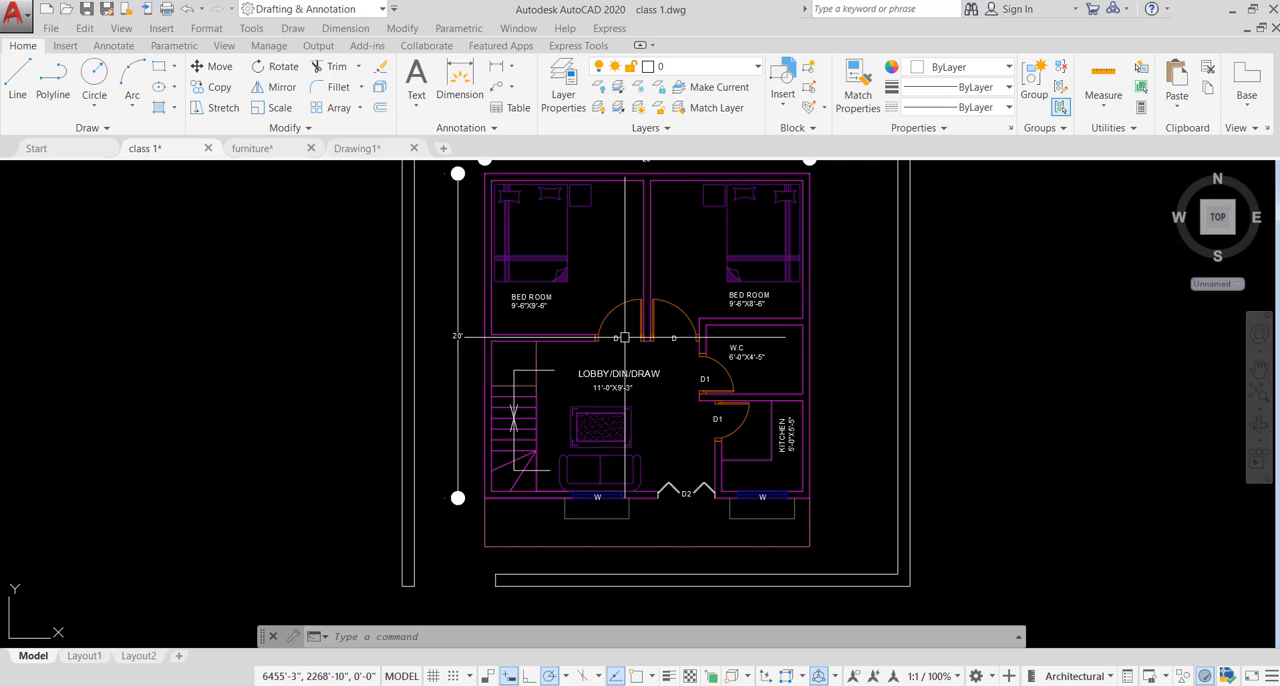
pyautogui.moveTo(656, 350); pyautogui.dragTo(608, 381, button='middle')
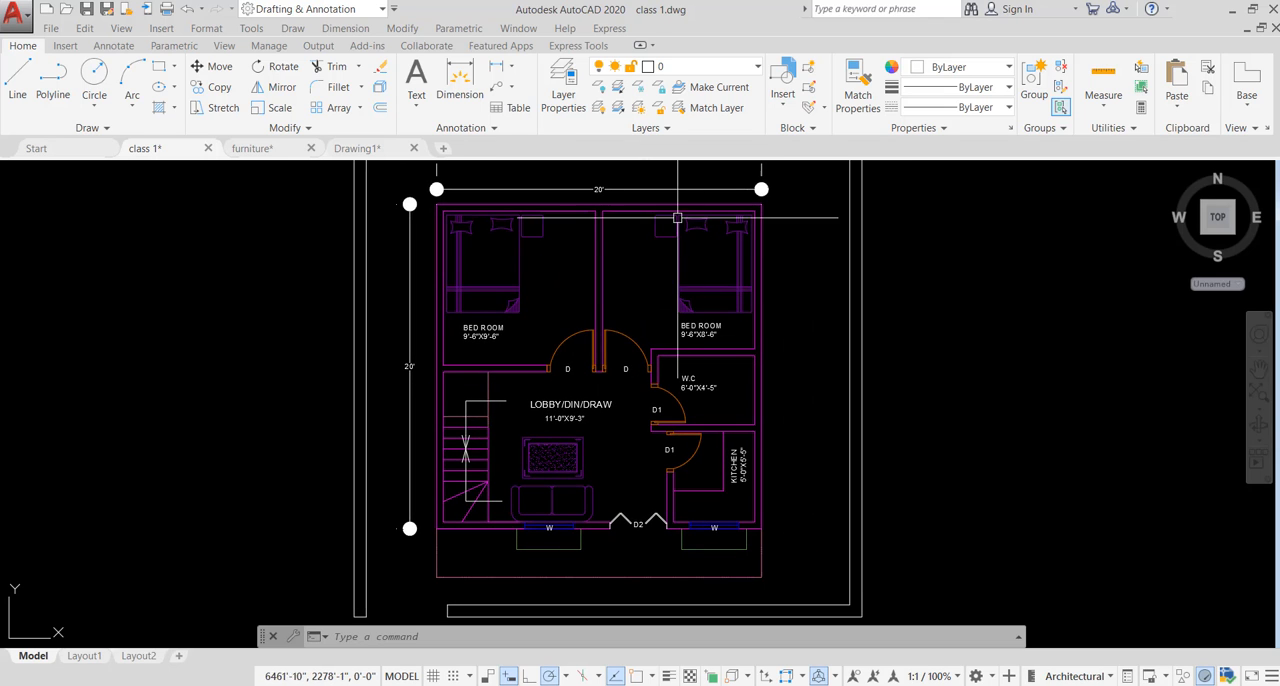
pyautogui.click(608, 250)
pyautogui.click(563, 277)
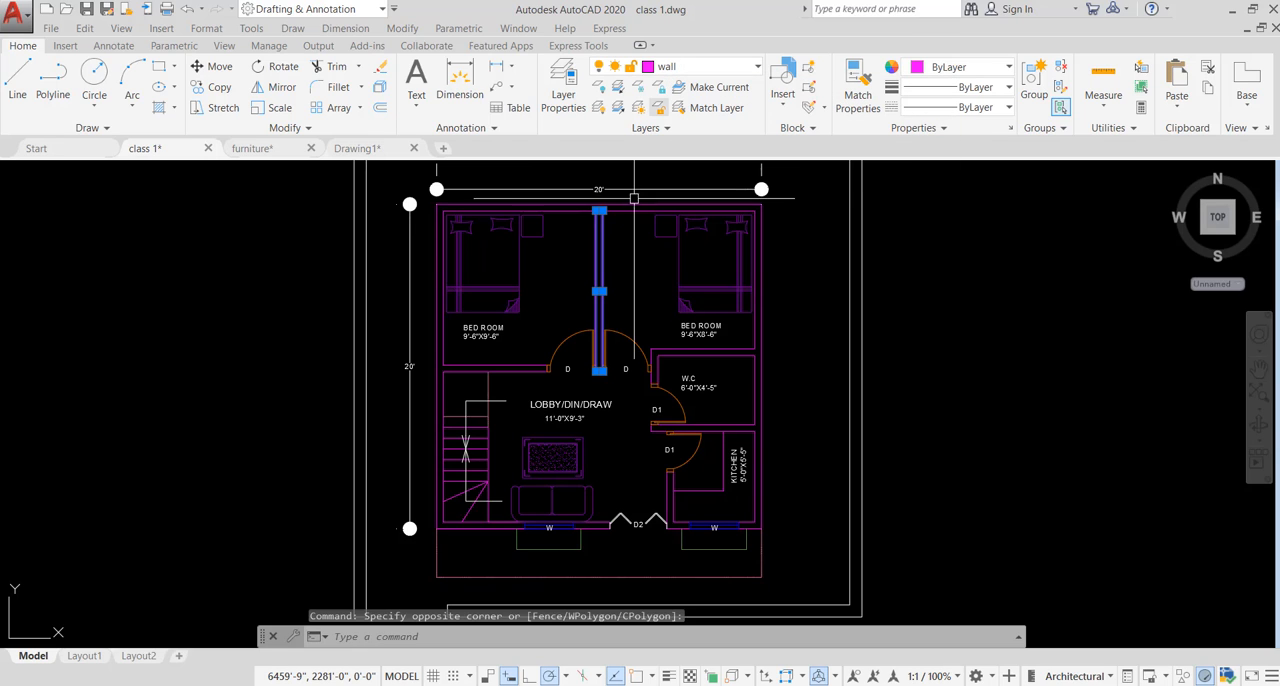
pyautogui.press('Escape')
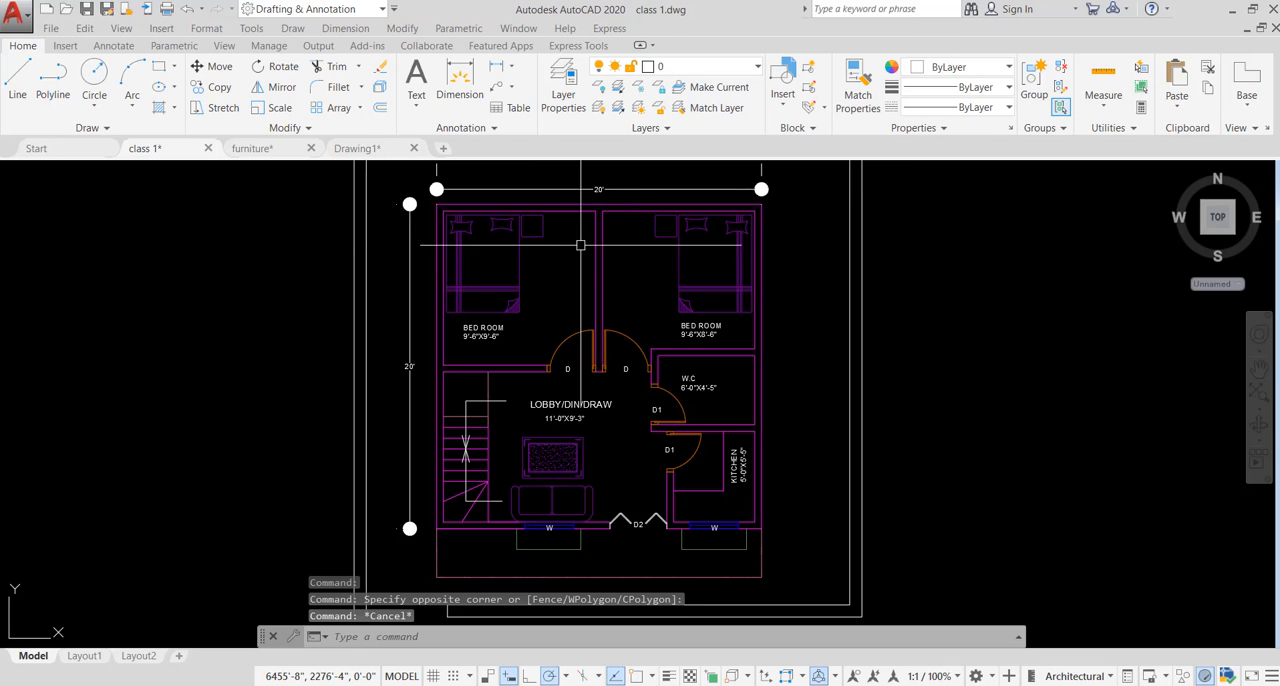
# - Check the layers of the first bedroom's bed, a bedroom door swing and the LOBBY/DIN/DRAW label by selecting each in turn
pyautogui.click(515, 240)
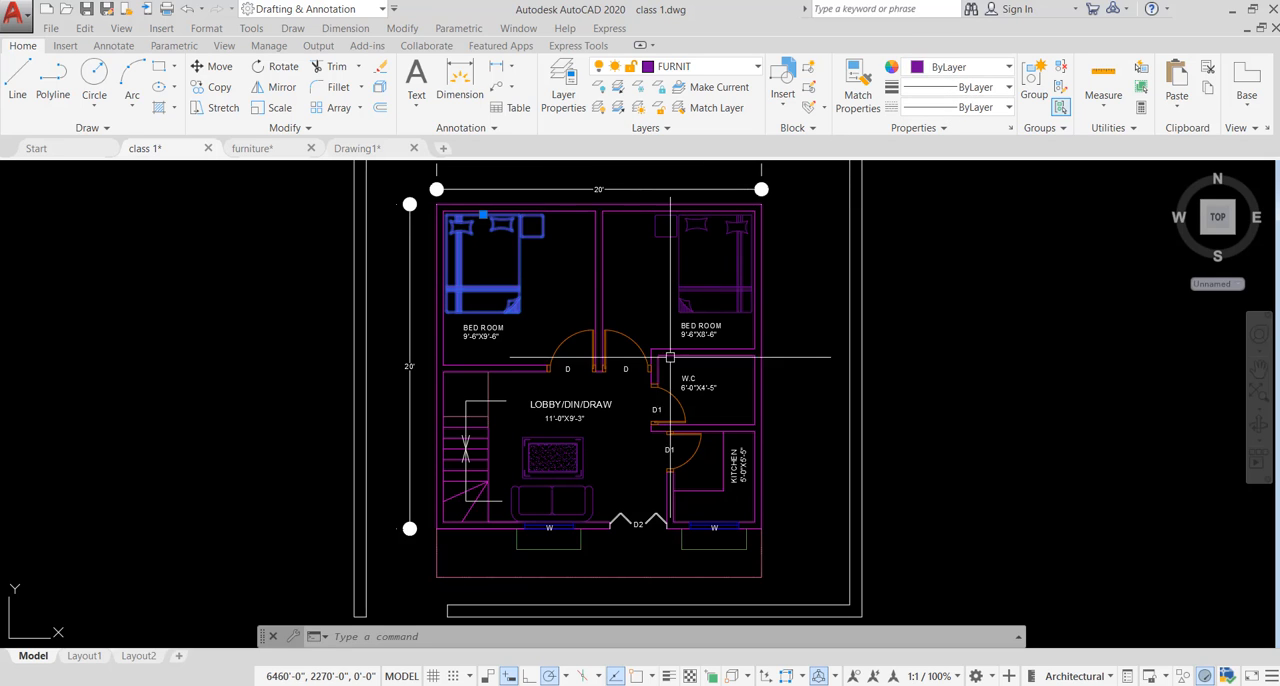
pyautogui.press('Escape')
pyautogui.press('Escape')
pyautogui.click(618, 331)
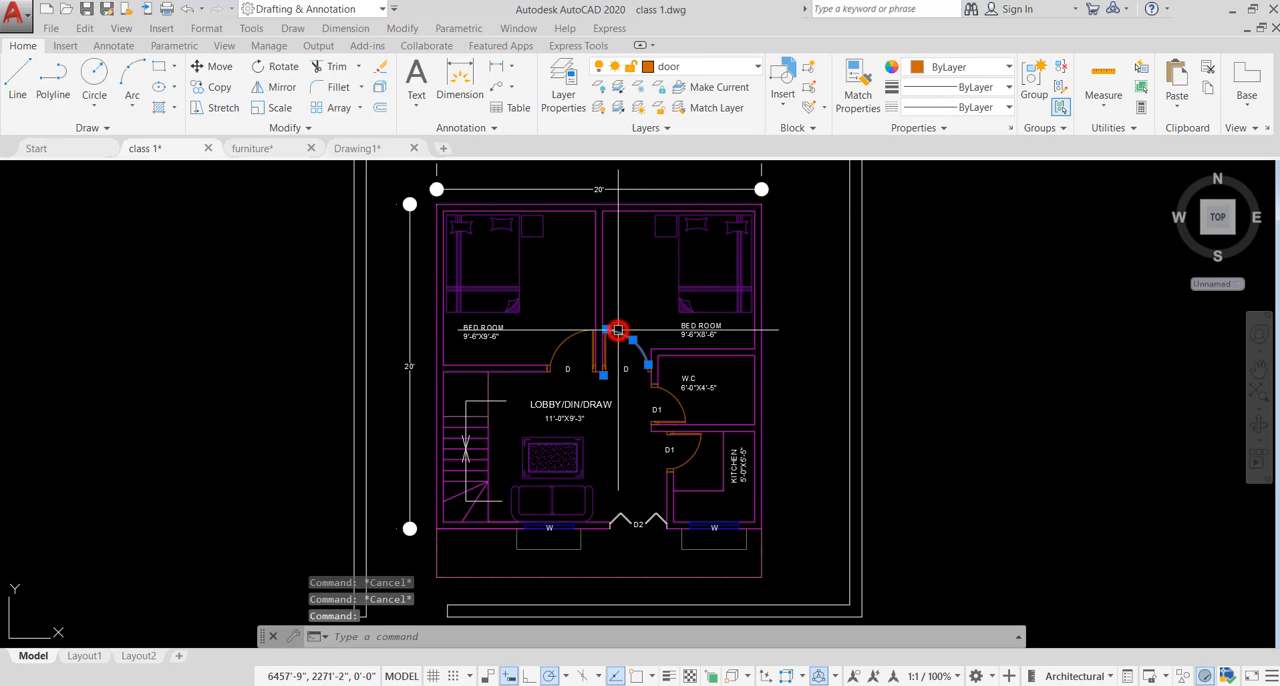
pyautogui.press('Escape')
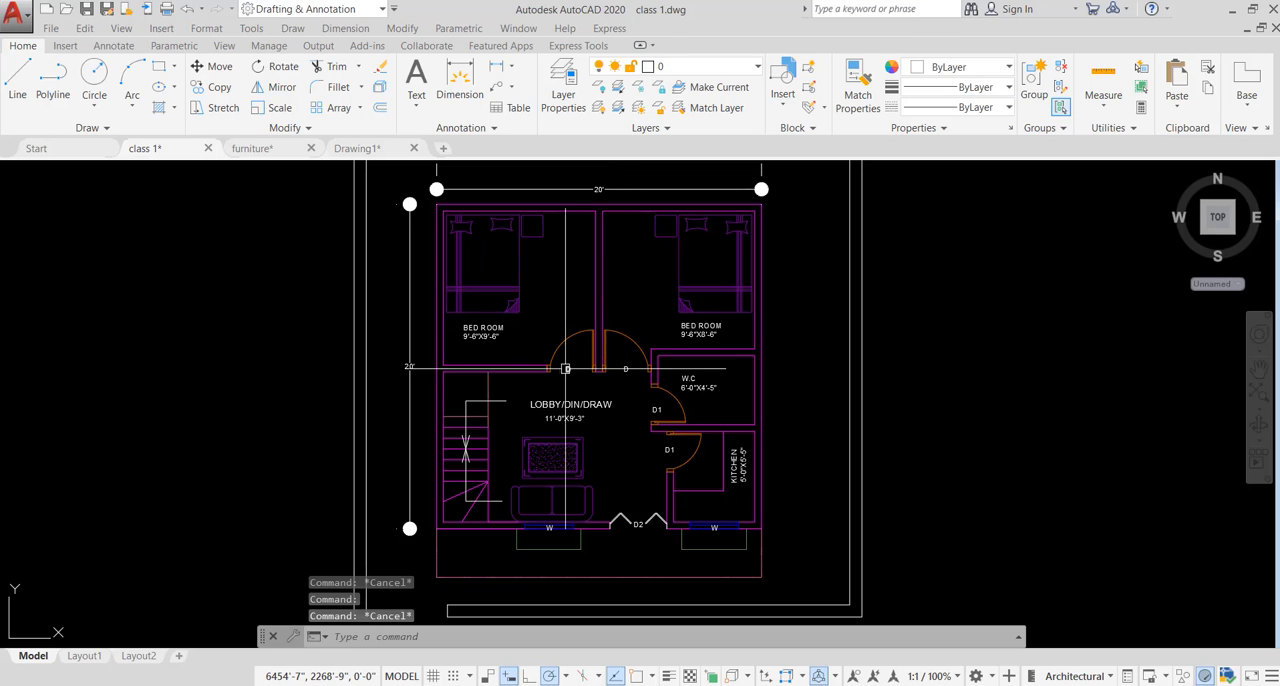
pyautogui.click(563, 402)
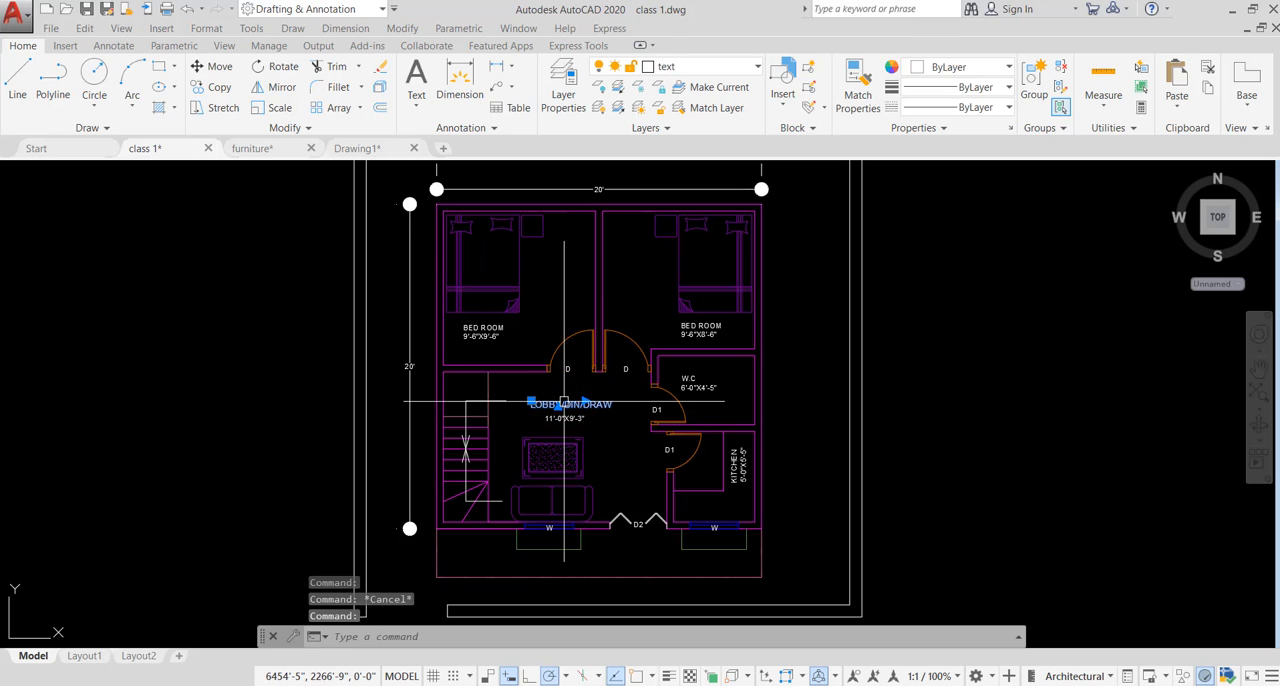
pyautogui.press('Escape')
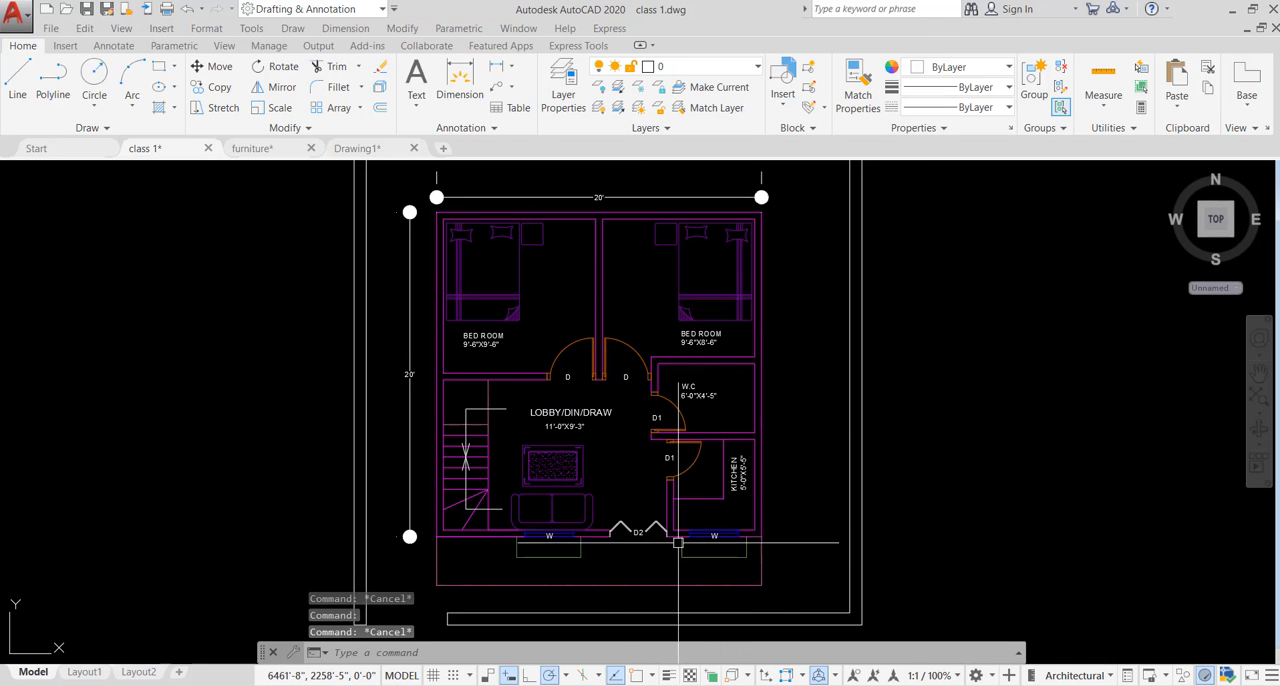
# - Select the vertical dashed line beside the staircase to examine its layer and linetype, then deselect it
pyautogui.scroll(5, 496, 380)
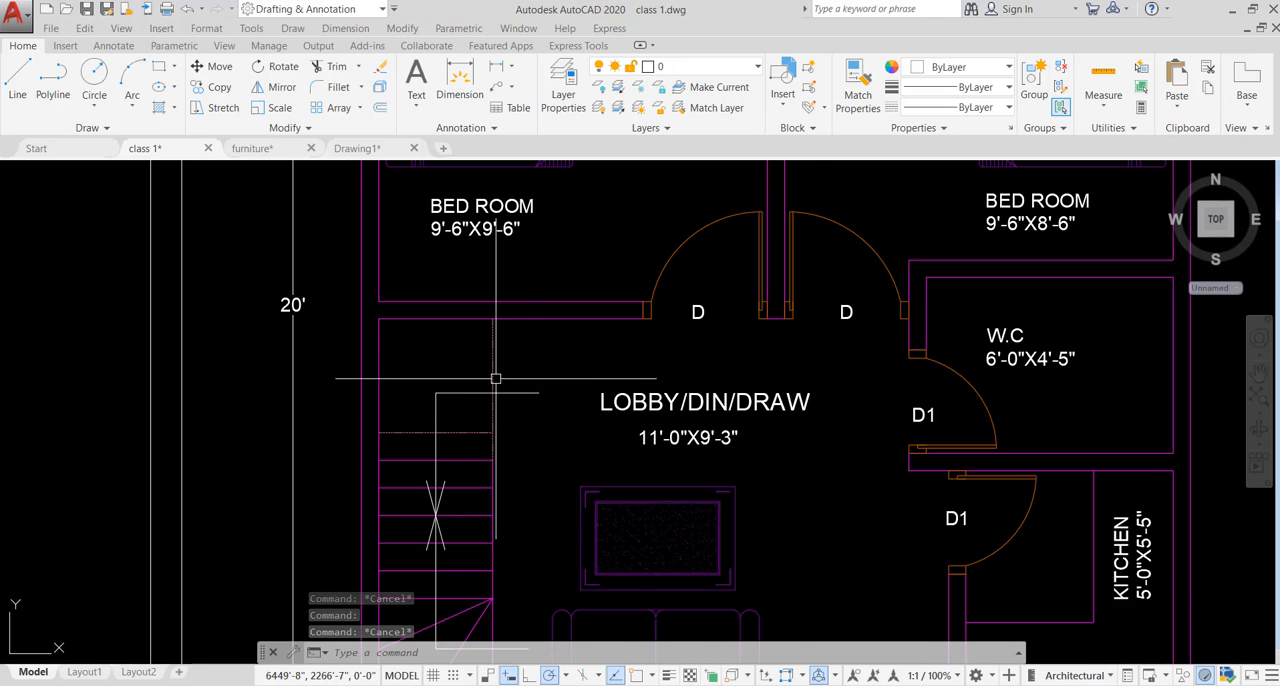
pyautogui.click(526, 331)
pyautogui.click(465, 355)
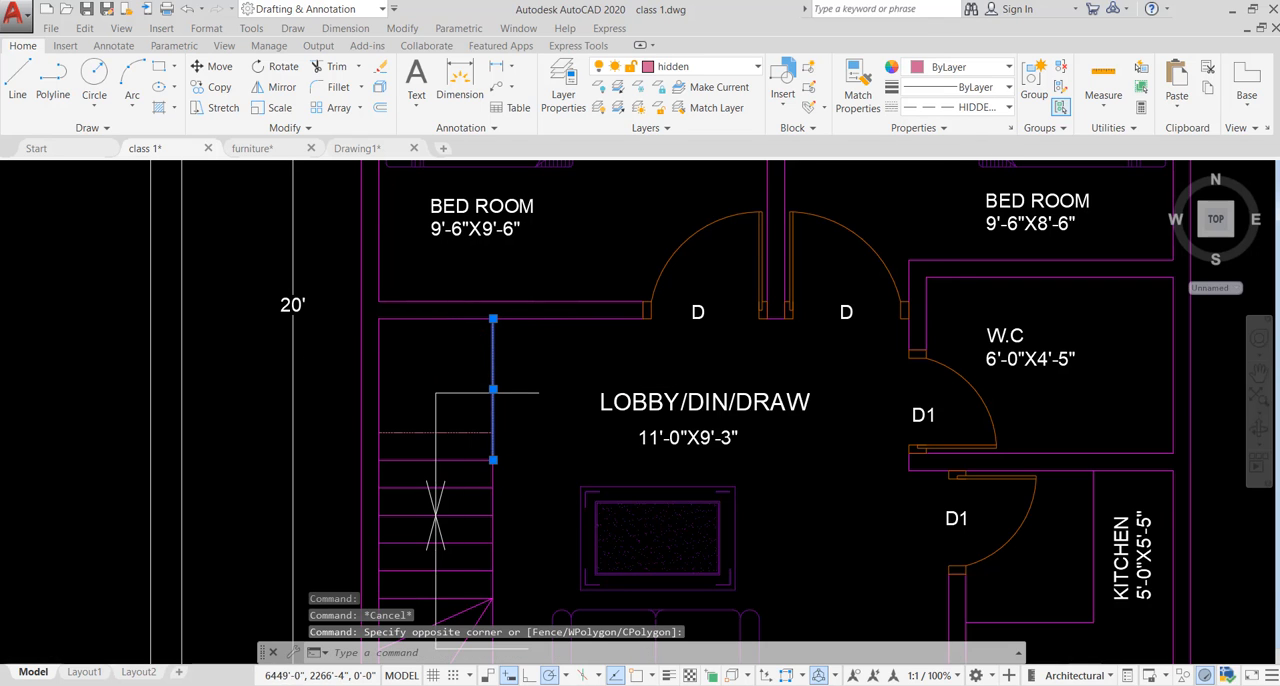
pyautogui.scroll(6, 458, 414)
pyautogui.scroll(-4, 745, 318)
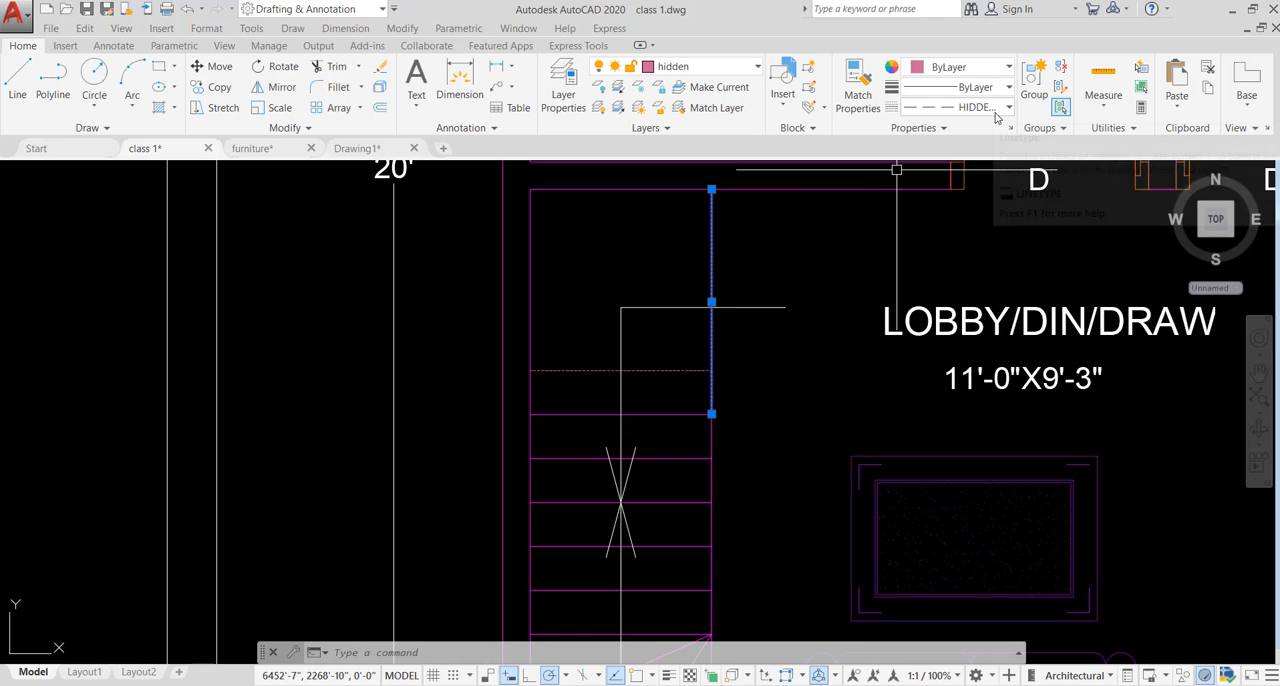
pyautogui.press('Escape')
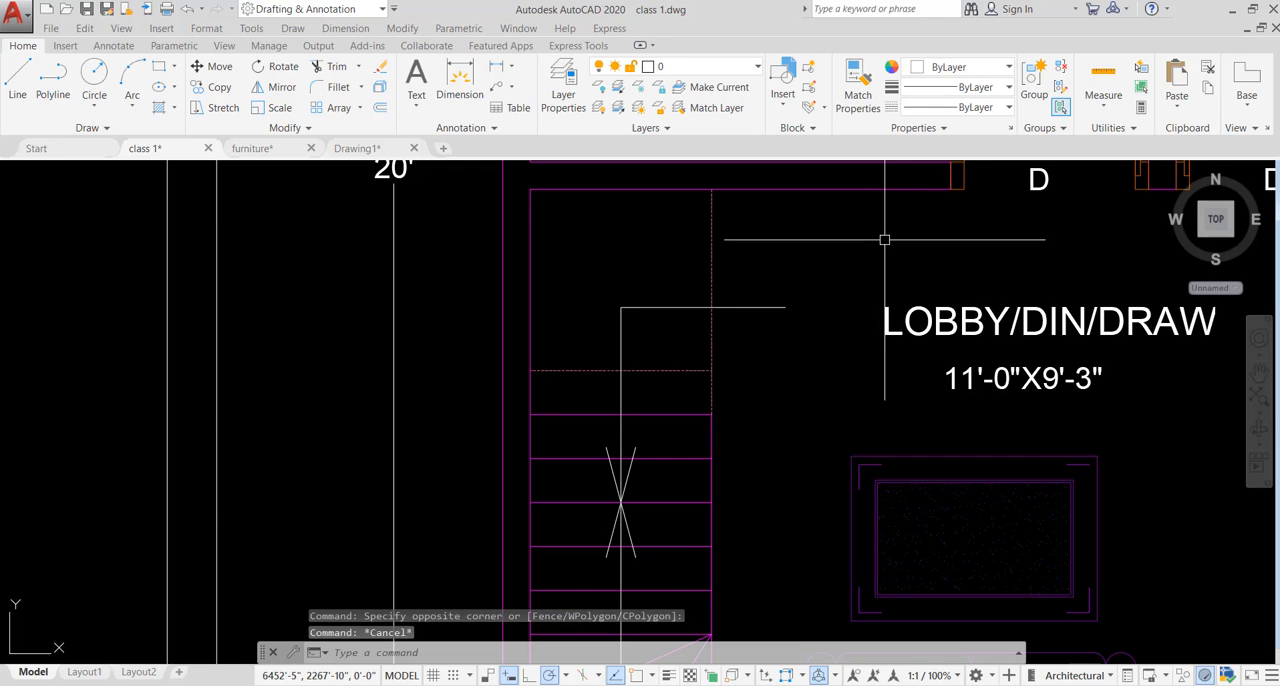
pyautogui.scroll(-2, 435, 357)
pyautogui.scroll(-5, 435, 357)
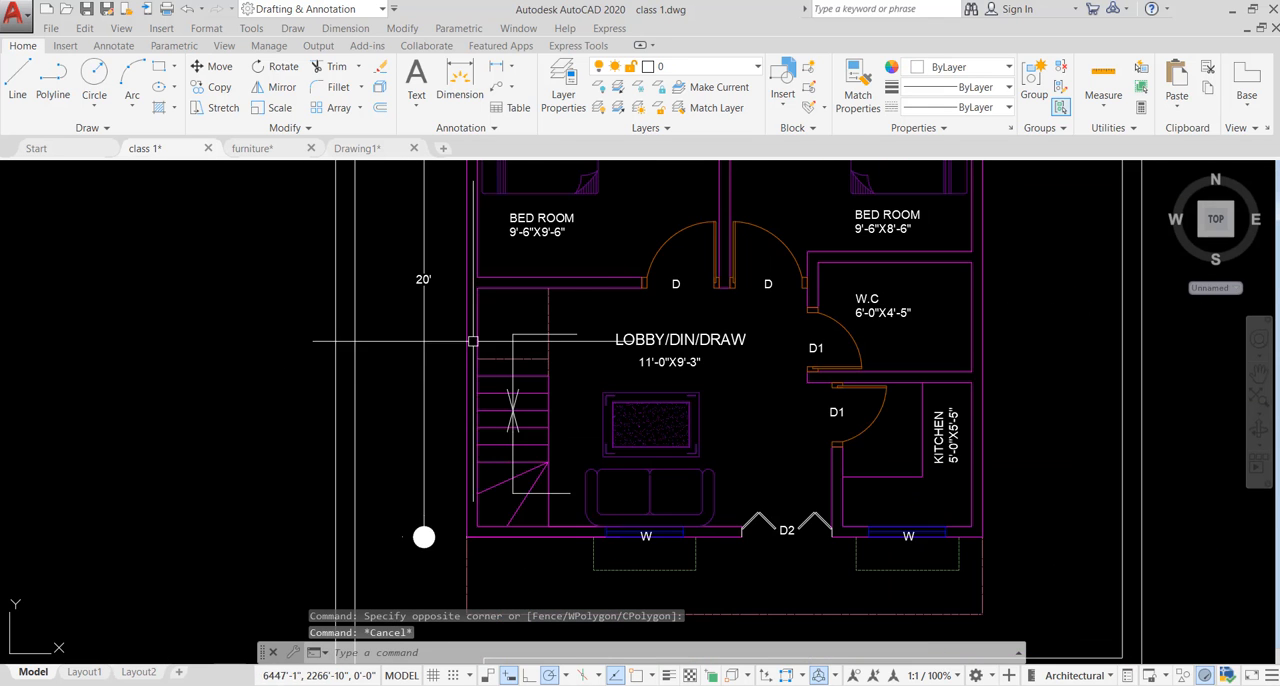
# - Check the layers of the kitchen window and the dashed chajja outline below it by selecting each in turn
pyautogui.moveTo(543, 343); pyautogui.dragTo(528, 293, button='middle')
pyautogui.scroll(4, 745, 440)
pyautogui.scroll(3, 745, 440)
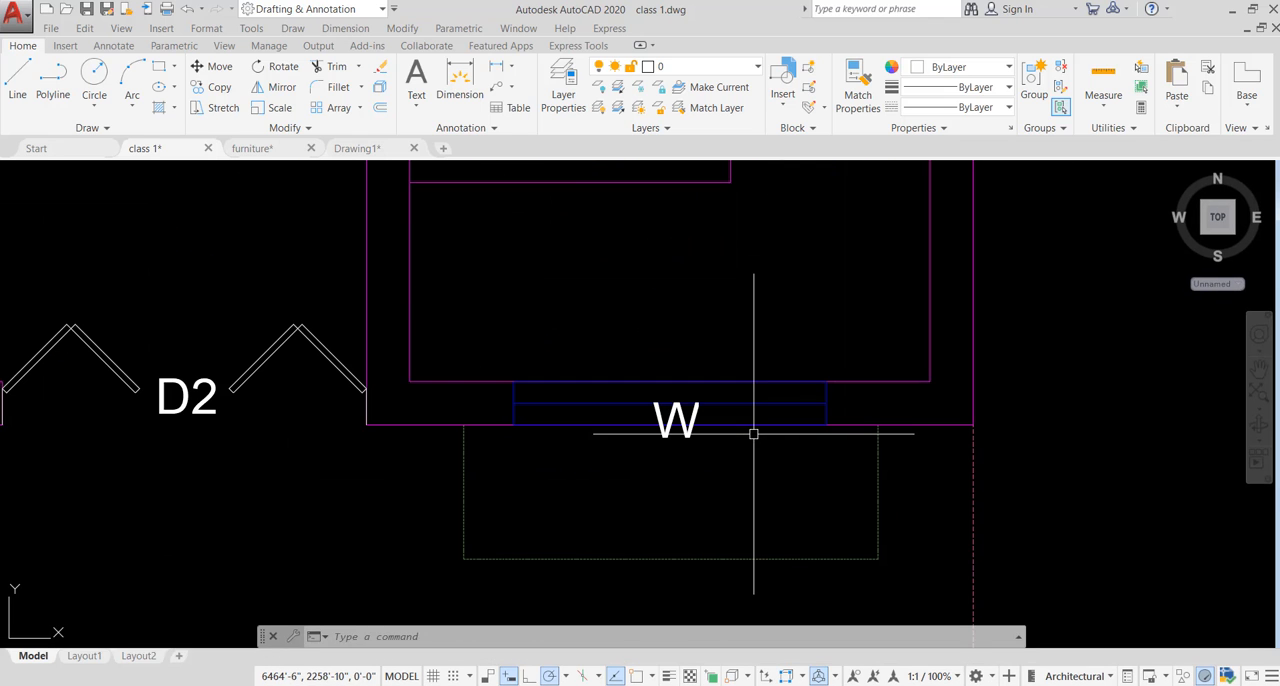
pyautogui.click(751, 380)
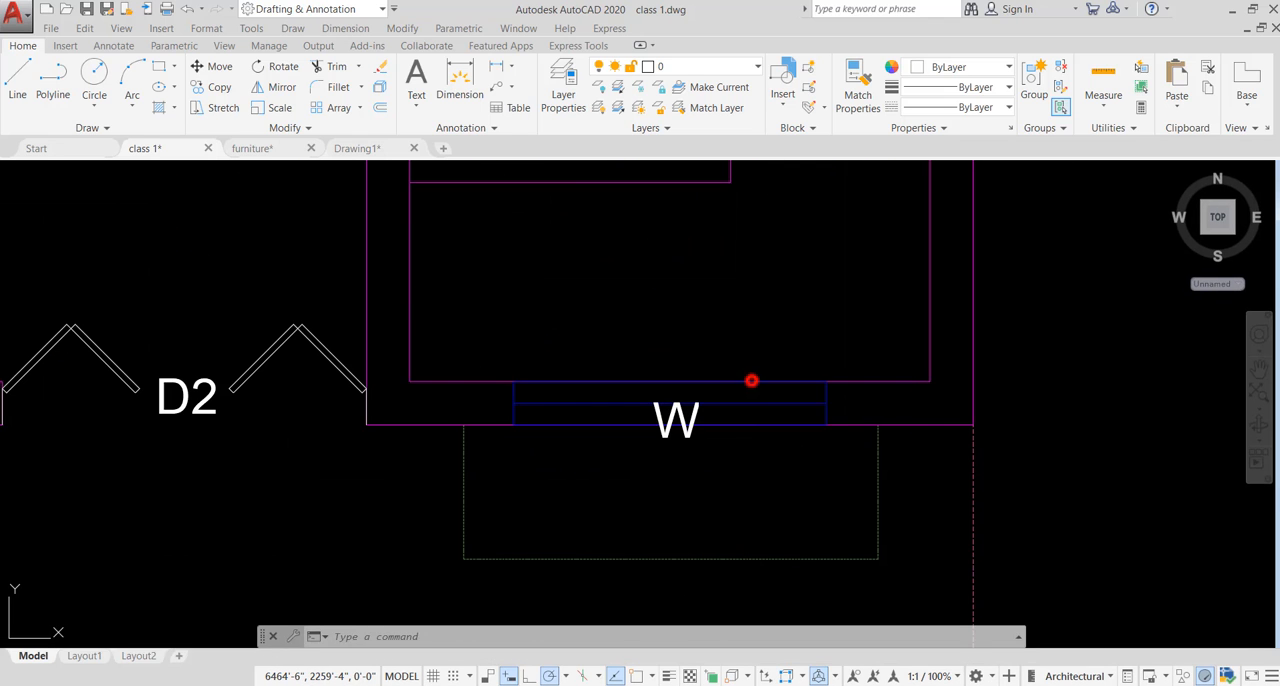
pyautogui.scroll(-2, 911, 362)
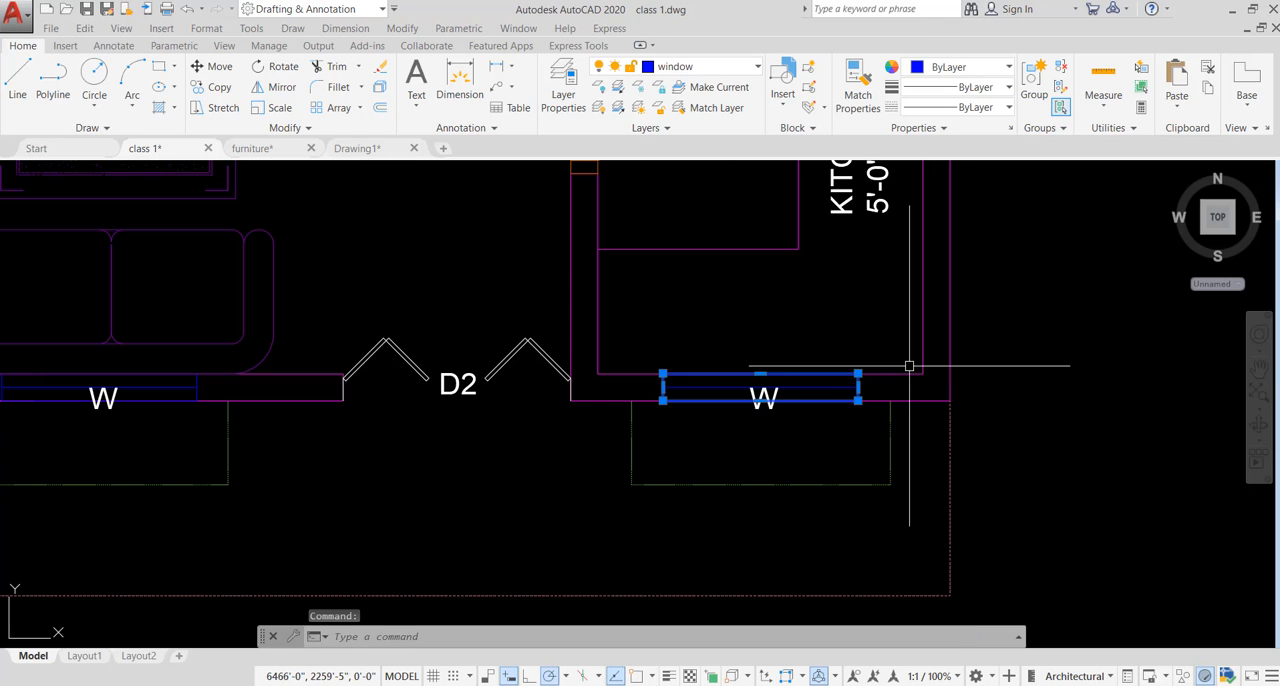
pyautogui.press('Escape')
pyautogui.press('Escape')
pyautogui.click(918, 463)
pyautogui.click(799, 532)
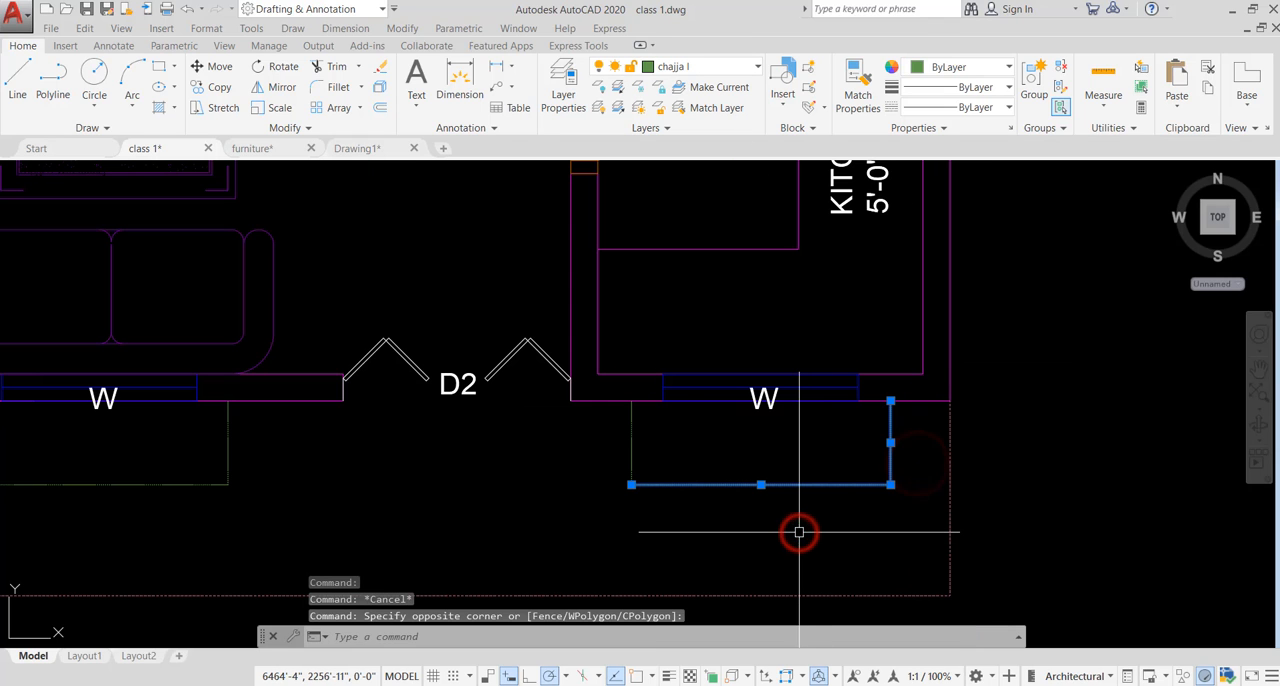
pyautogui.press('Escape')
# - Move the horizontal 20' dimension above the bedrooms onto the dim layer
pyautogui.scroll(-2, 876, 428)
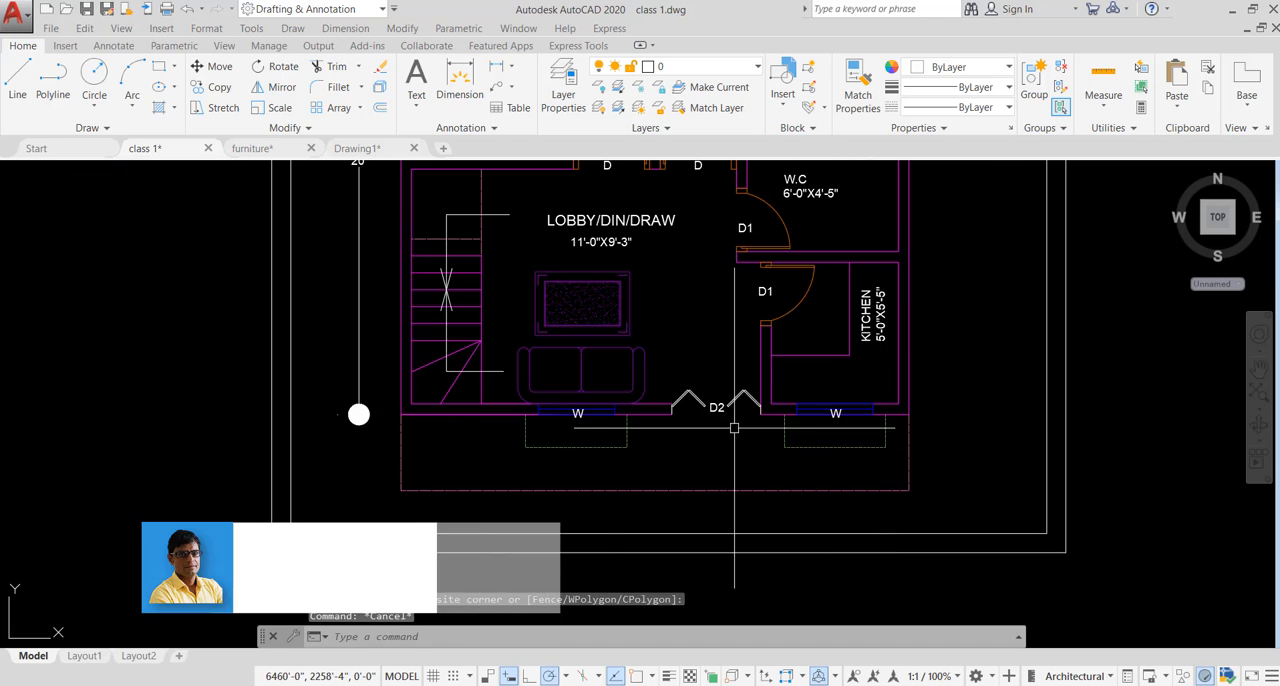
pyautogui.scroll(1, 715, 396)
pyautogui.moveTo(711, 360); pyautogui.dragTo(710, 385, button='middle')
pyautogui.scroll(-5, 710, 385)
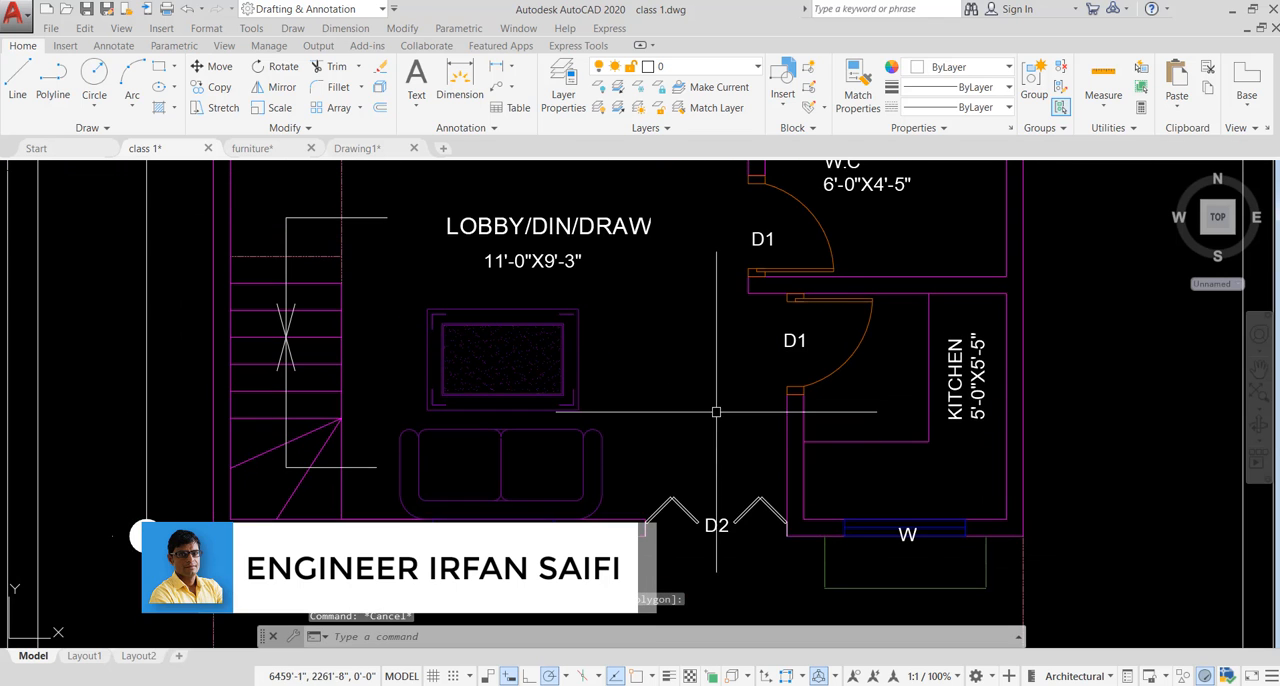
pyautogui.moveTo(657, 325); pyautogui.dragTo(660, 360, button='middle')
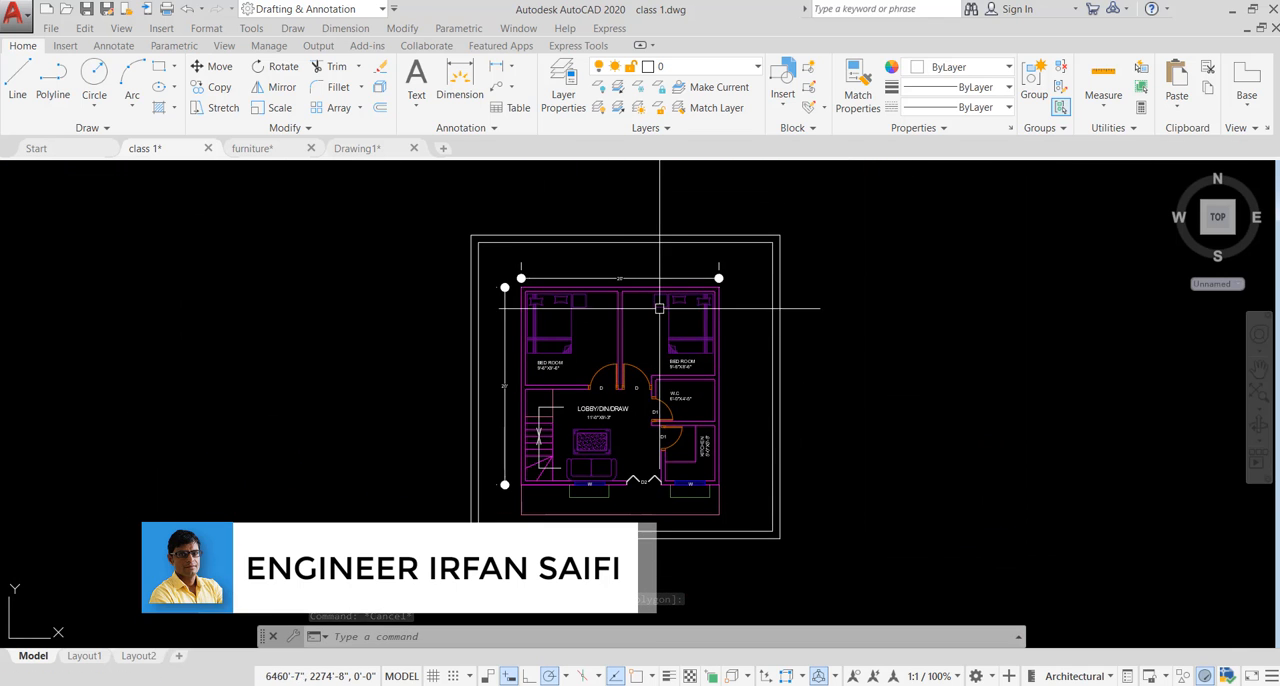
pyautogui.scroll(5, 580, 200)
pyautogui.click(897, 221)
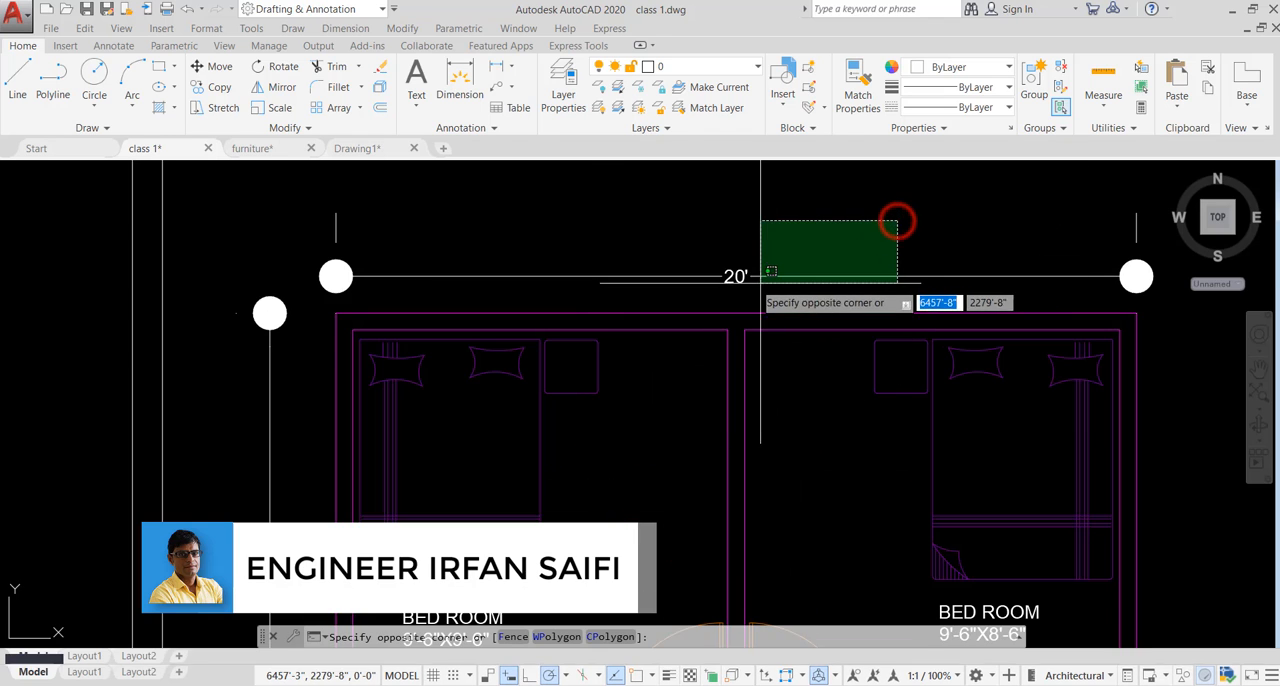
pyautogui.click(639, 290)
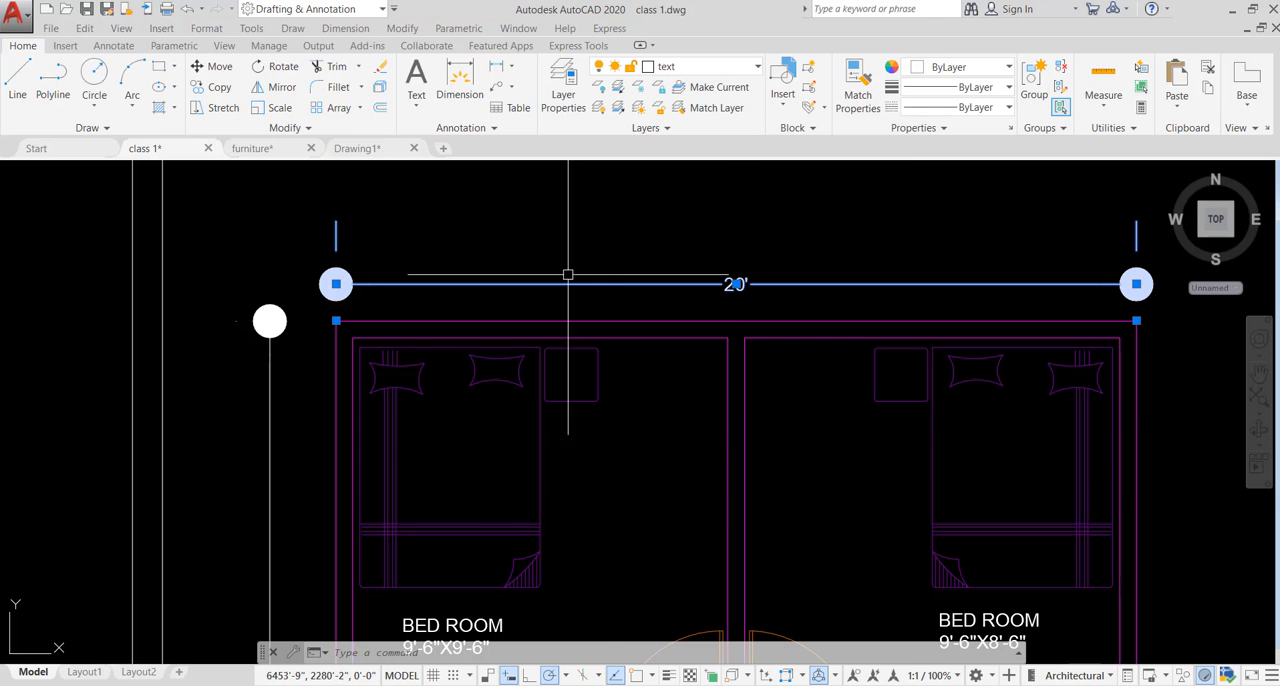
pyautogui.scroll(-4, 567, 274)
pyautogui.scroll(4, 555, 313)
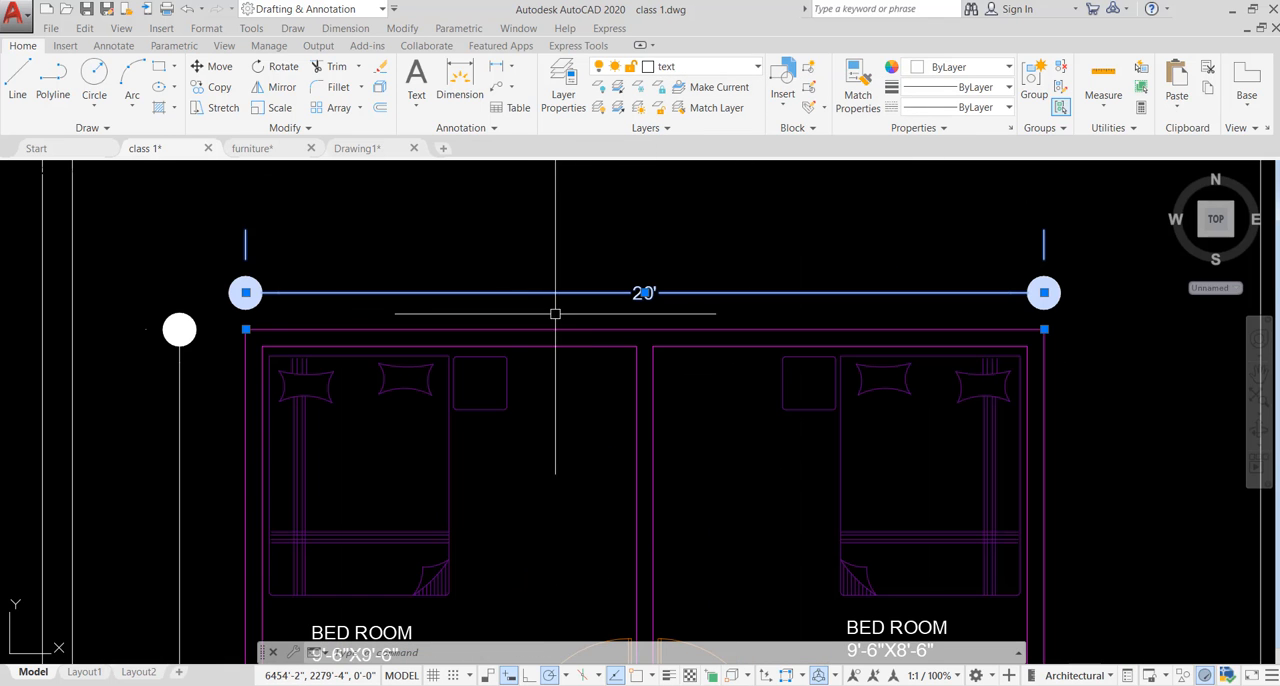
pyautogui.click(686, 70)
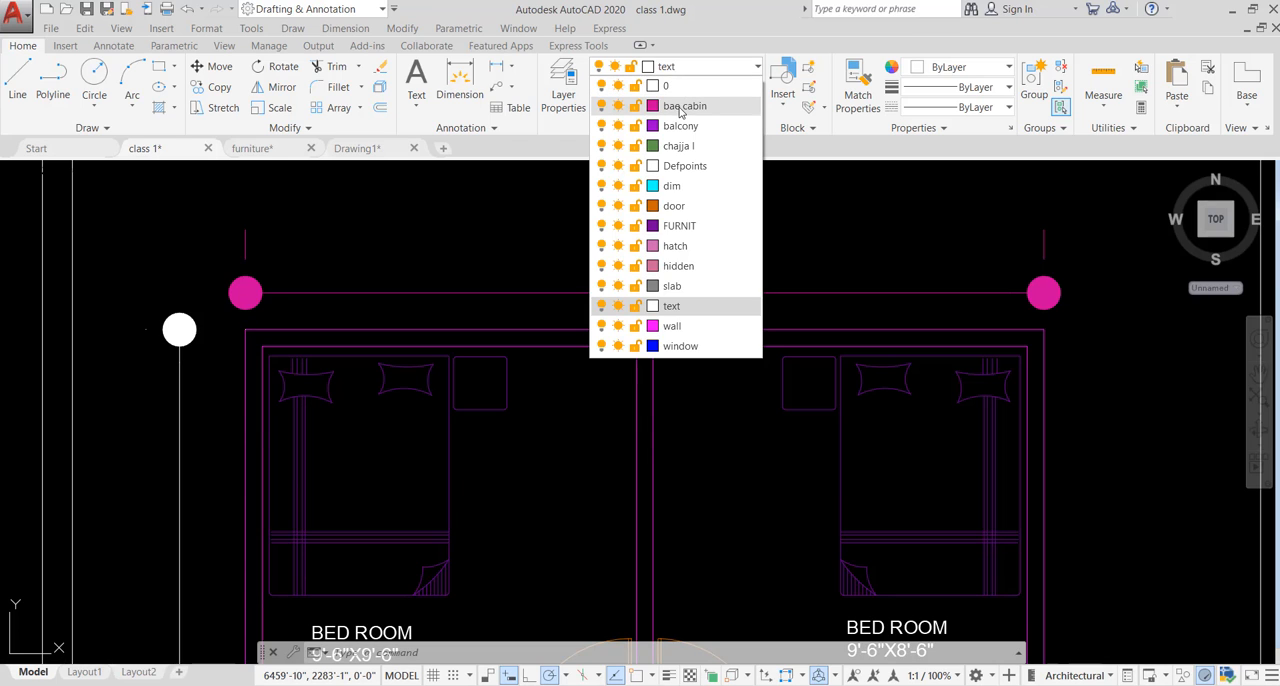
pyautogui.click(675, 188)
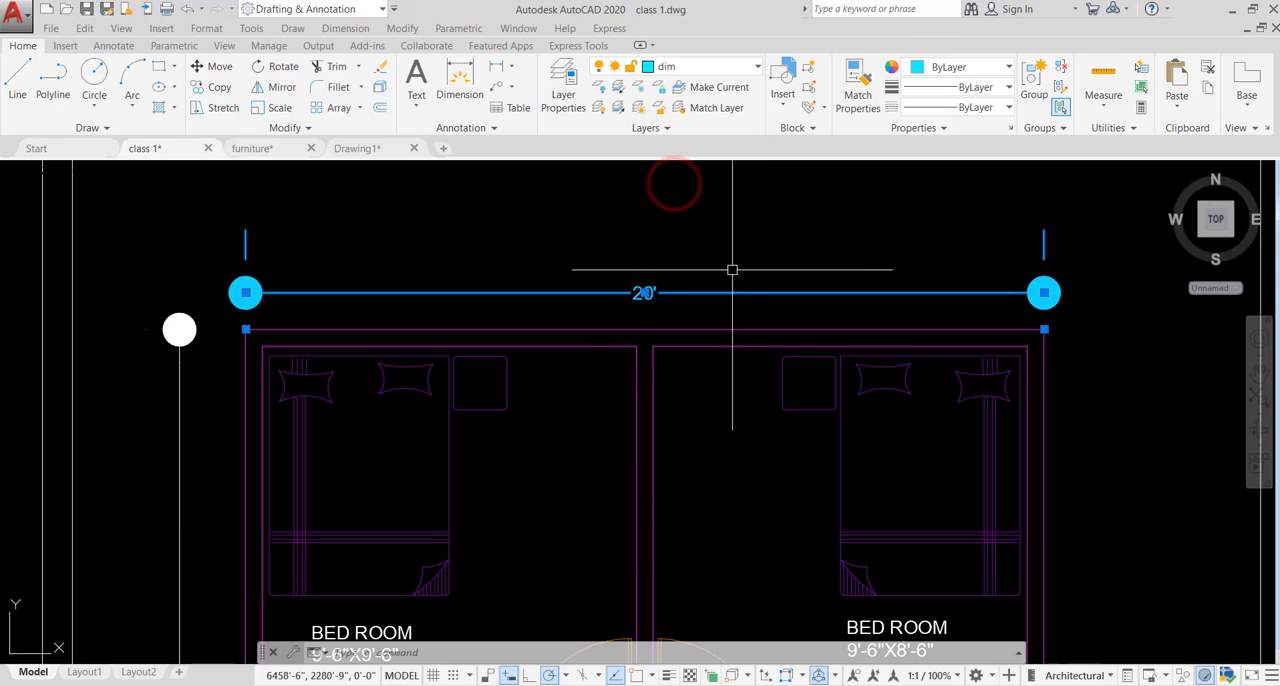
# - Reselect the horizontal dimension above the bedrooms to check its layer and color
pyautogui.click(791, 237)
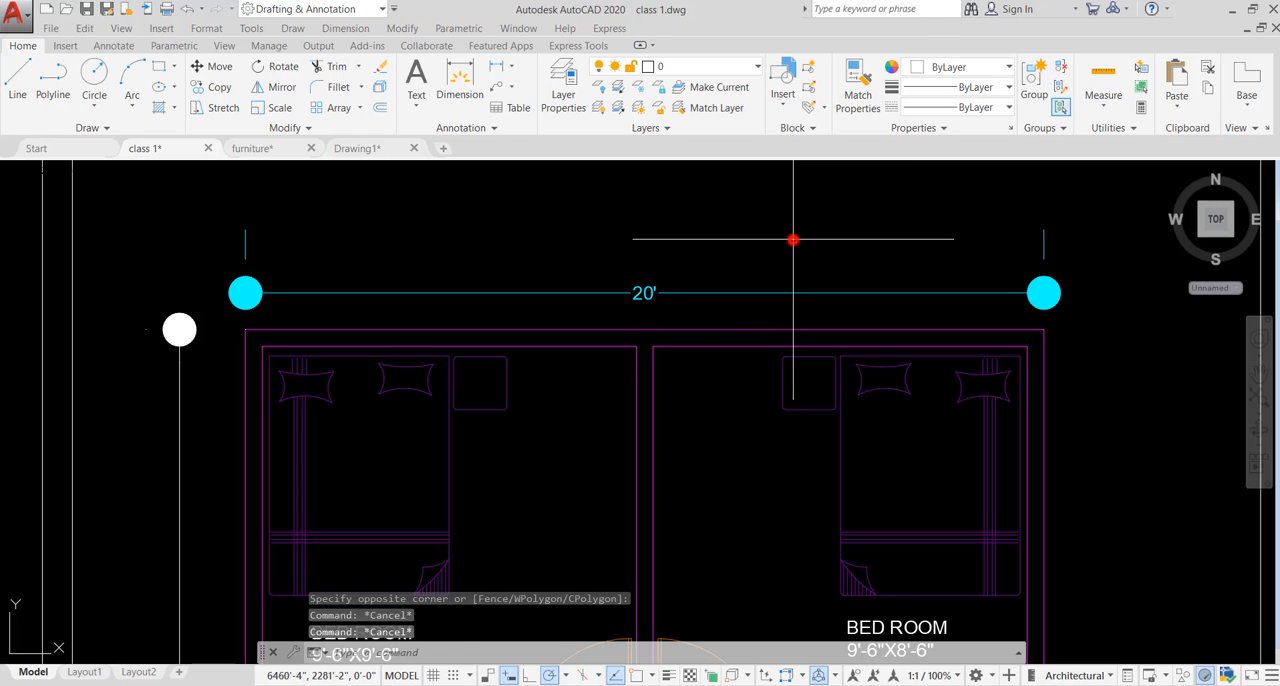
pyautogui.click(709, 300)
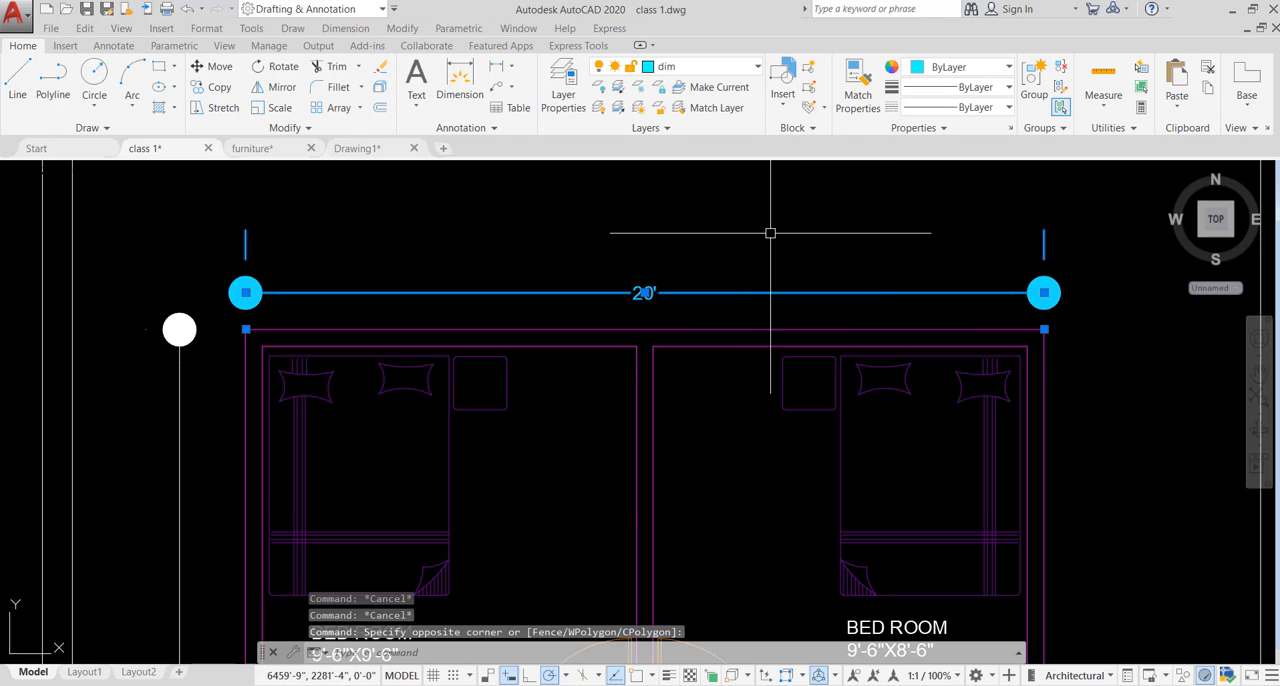
pyautogui.scroll(-2, 794, 214)
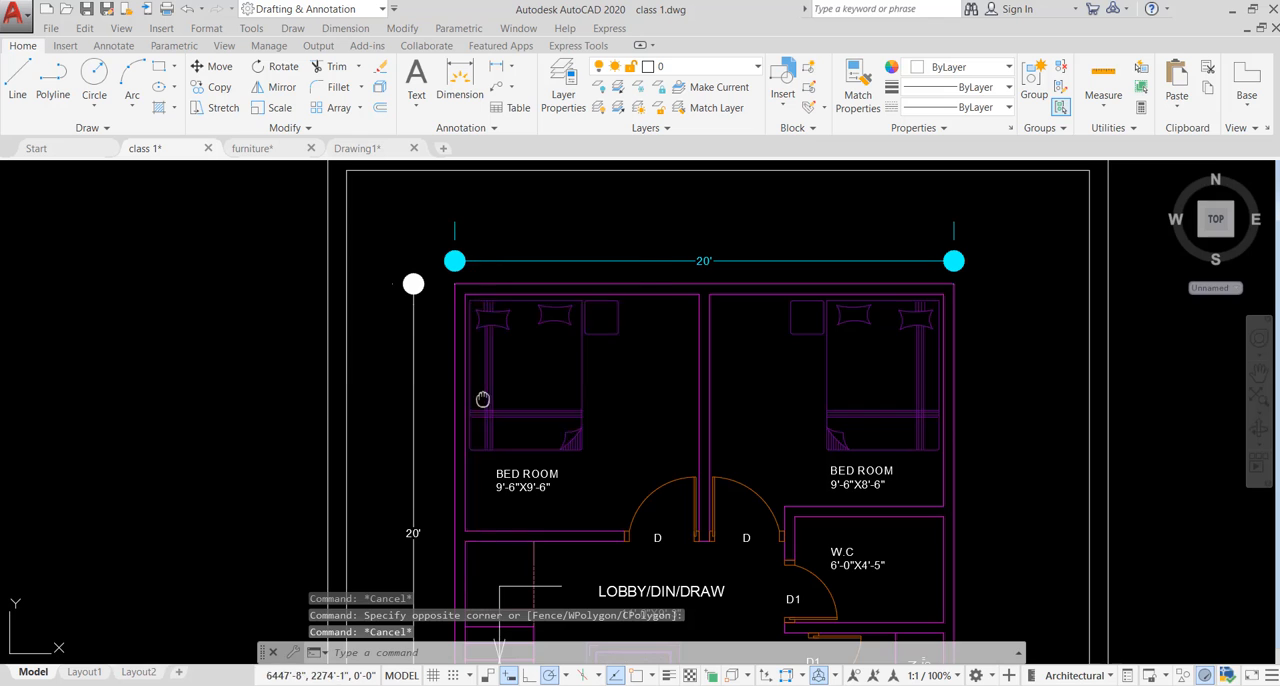
pyautogui.moveTo(480, 397); pyautogui.dragTo(614, 290, button='middle')
pyautogui.press('Escape')
pyautogui.click(571, 340)
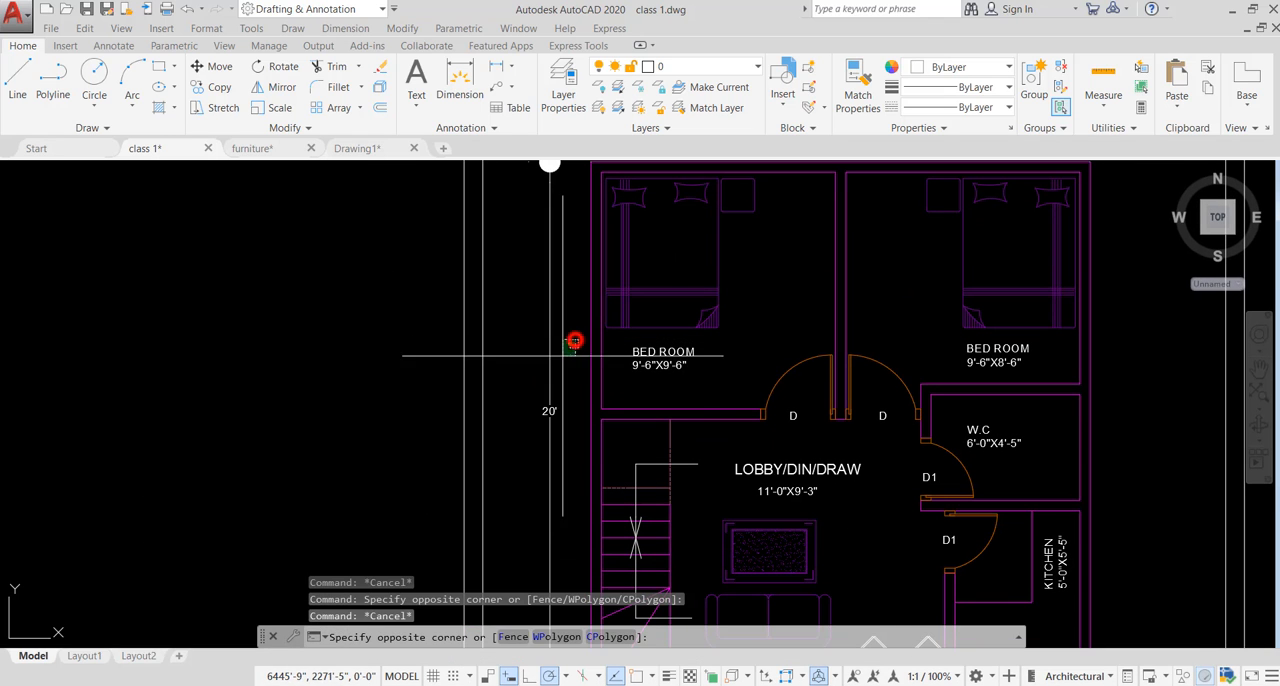
pyautogui.click(527, 393)
pyautogui.scroll(-4, 530, 390)
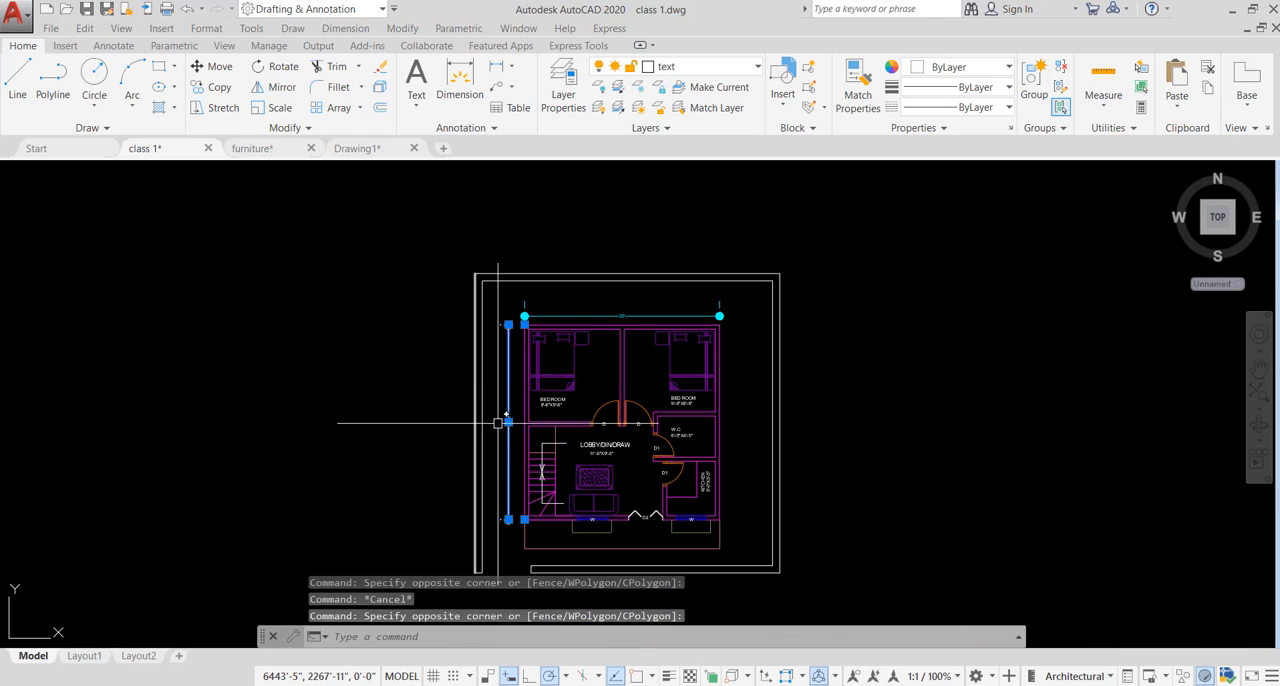
pyautogui.click(700, 65)
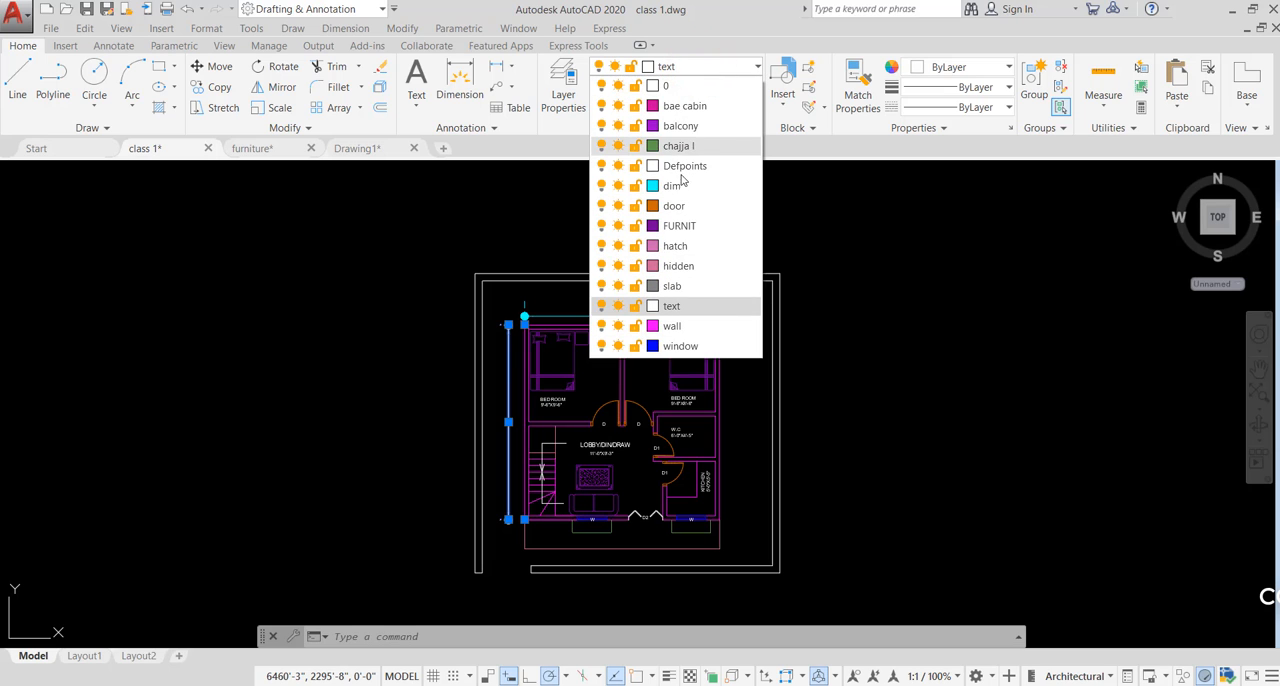
pyautogui.click(830, 250)
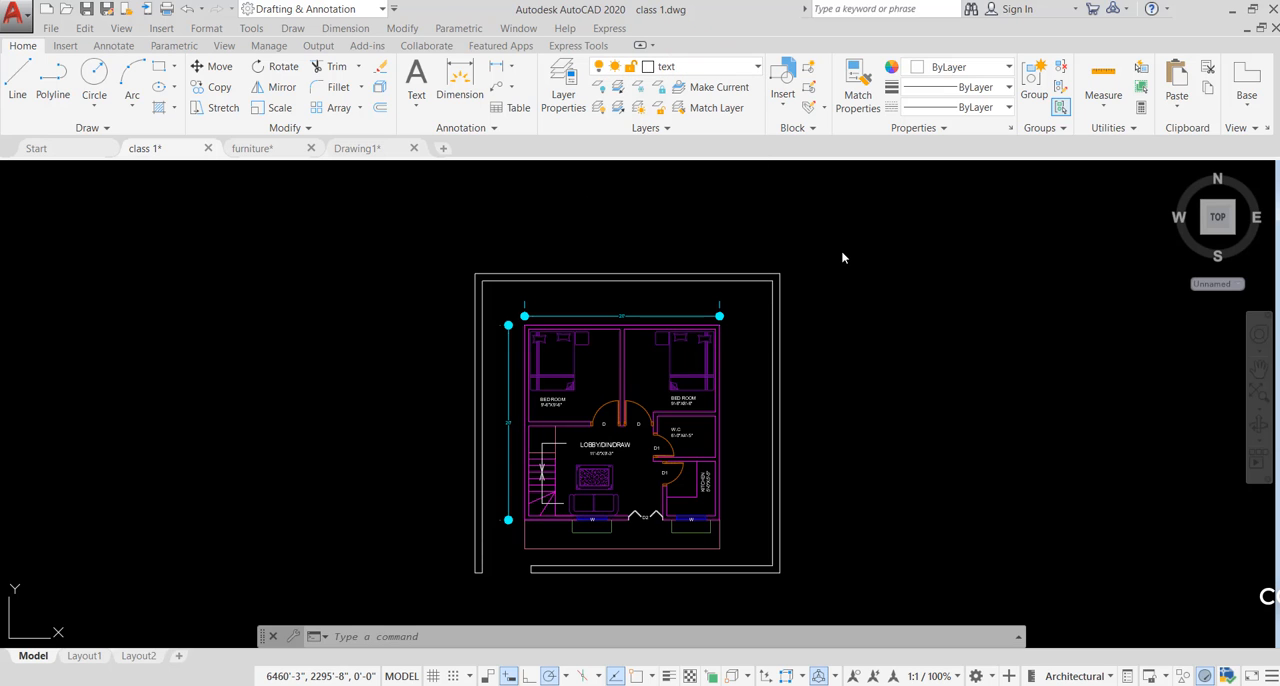
pyautogui.click(841, 250)
pyautogui.press('Escape')
pyautogui.press('Escape')
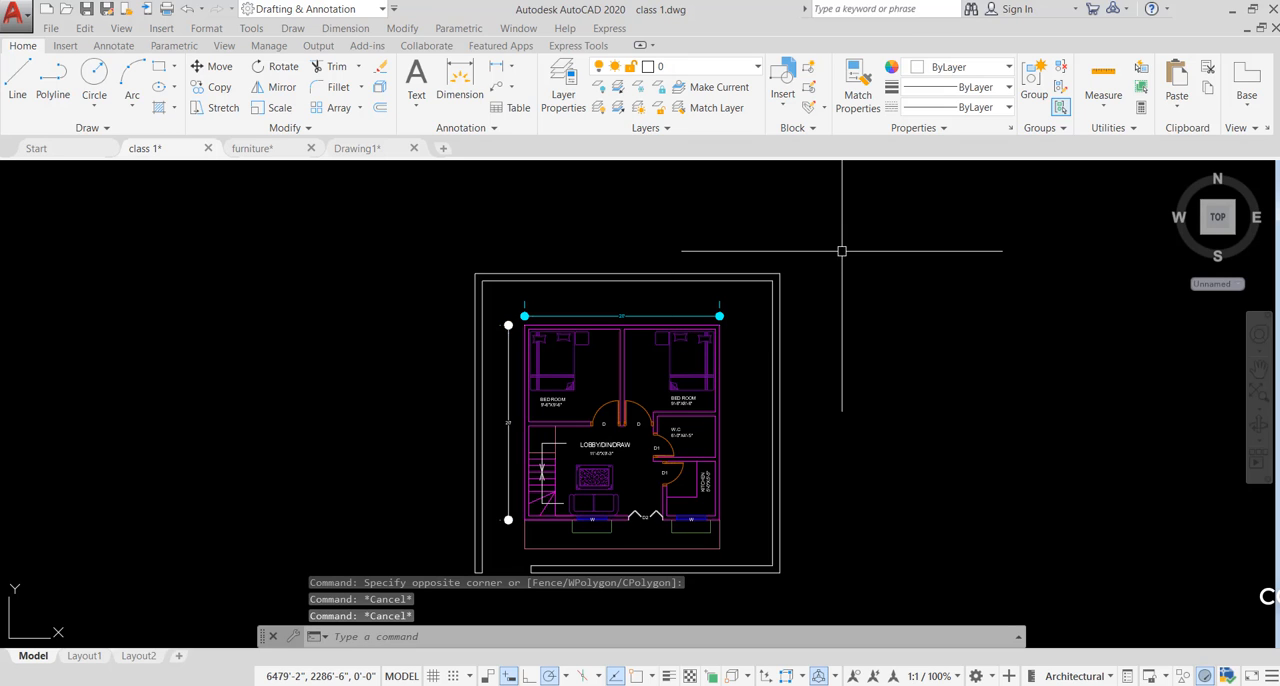
# - Match the properties of the horizontal dimension above the bedrooms onto the vertical dimension beside the floor plan
pyautogui.click(853, 110)
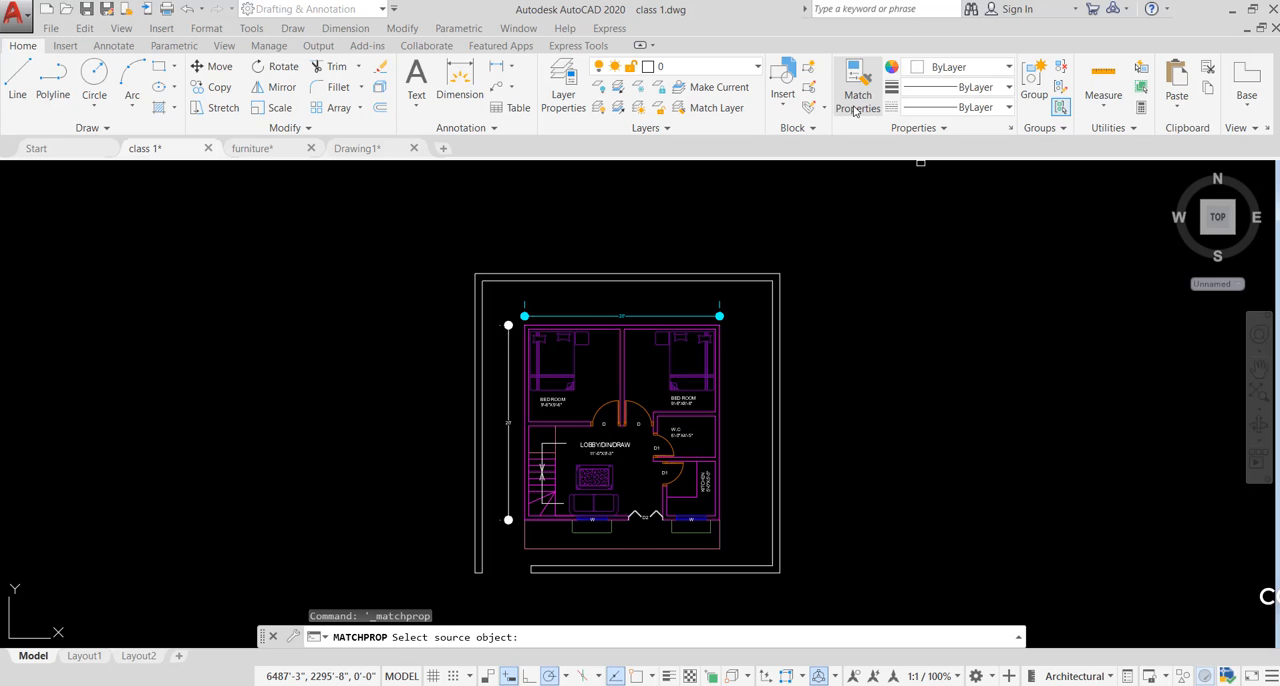
pyautogui.click(855, 106)
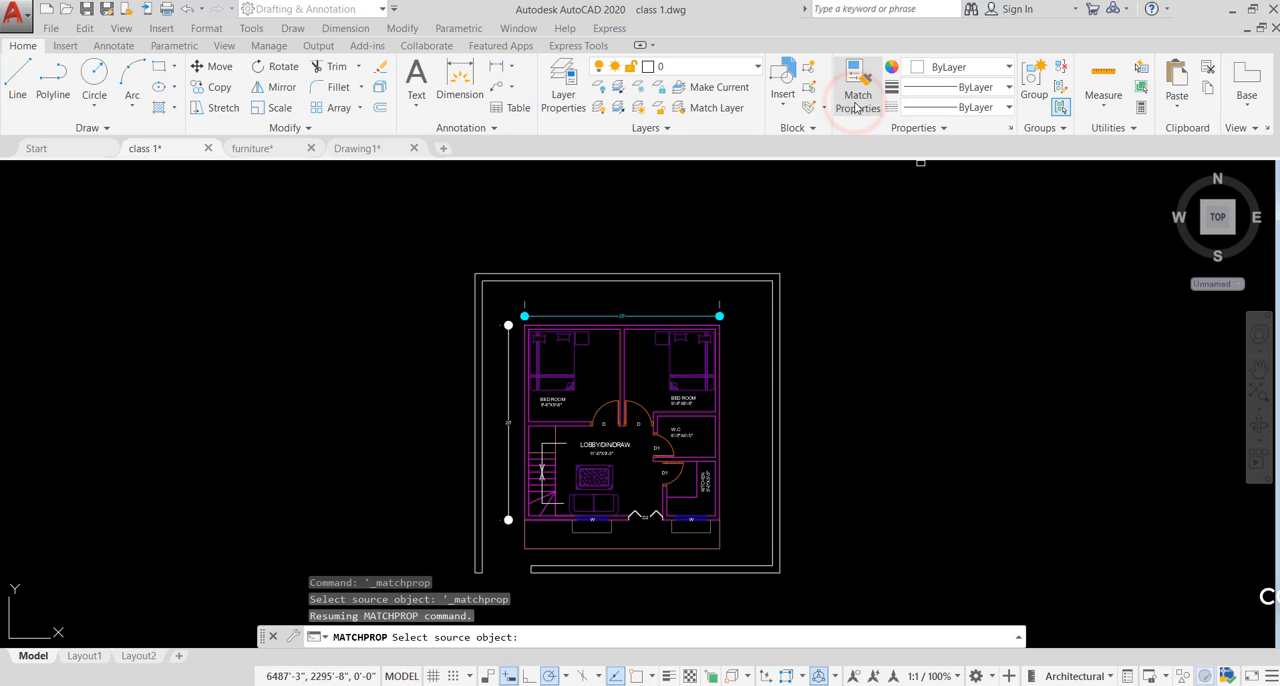
pyautogui.click(598, 313)
pyautogui.scroll(5, 490, 390)
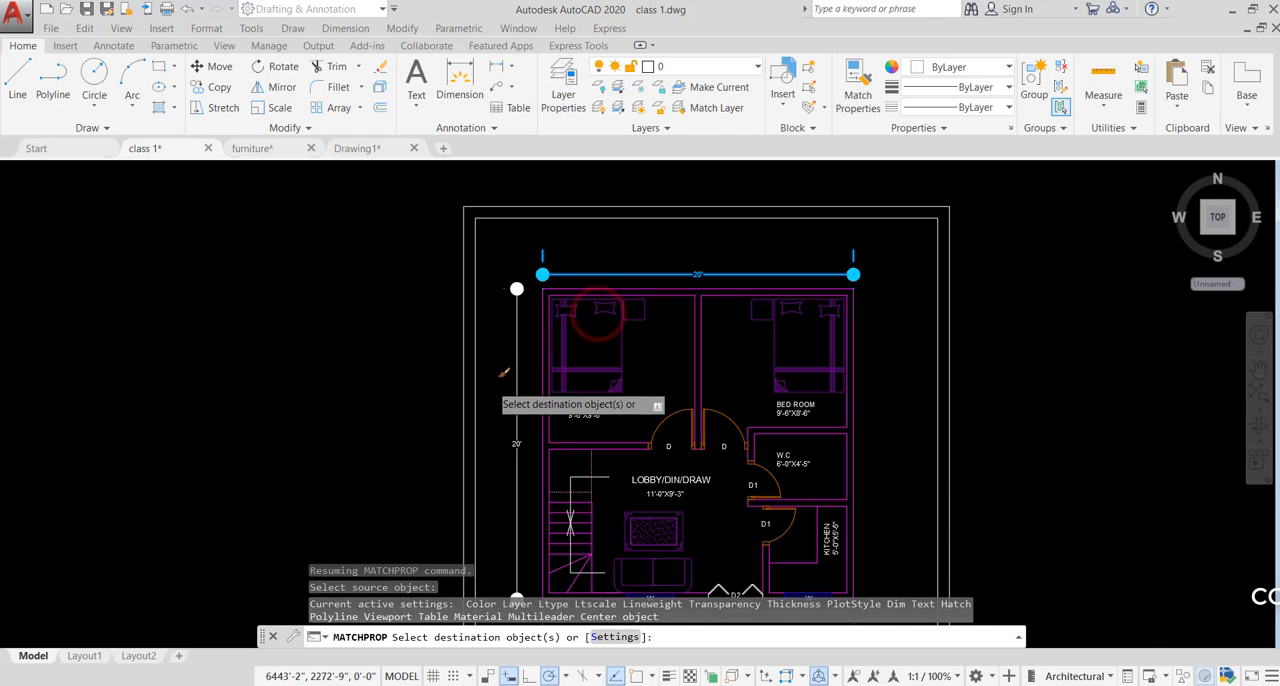
pyautogui.click(590, 293)
pyautogui.click(517, 380)
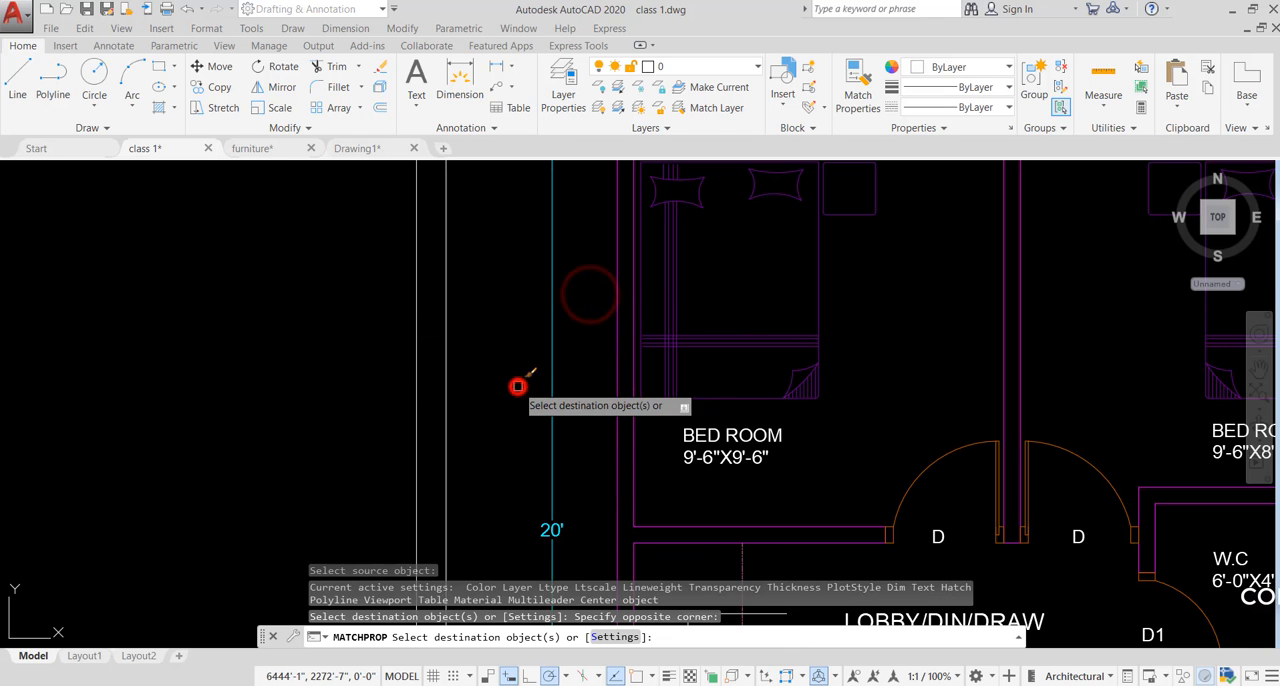
pyautogui.scroll(-5, 514, 386)
pyautogui.press('Escape')
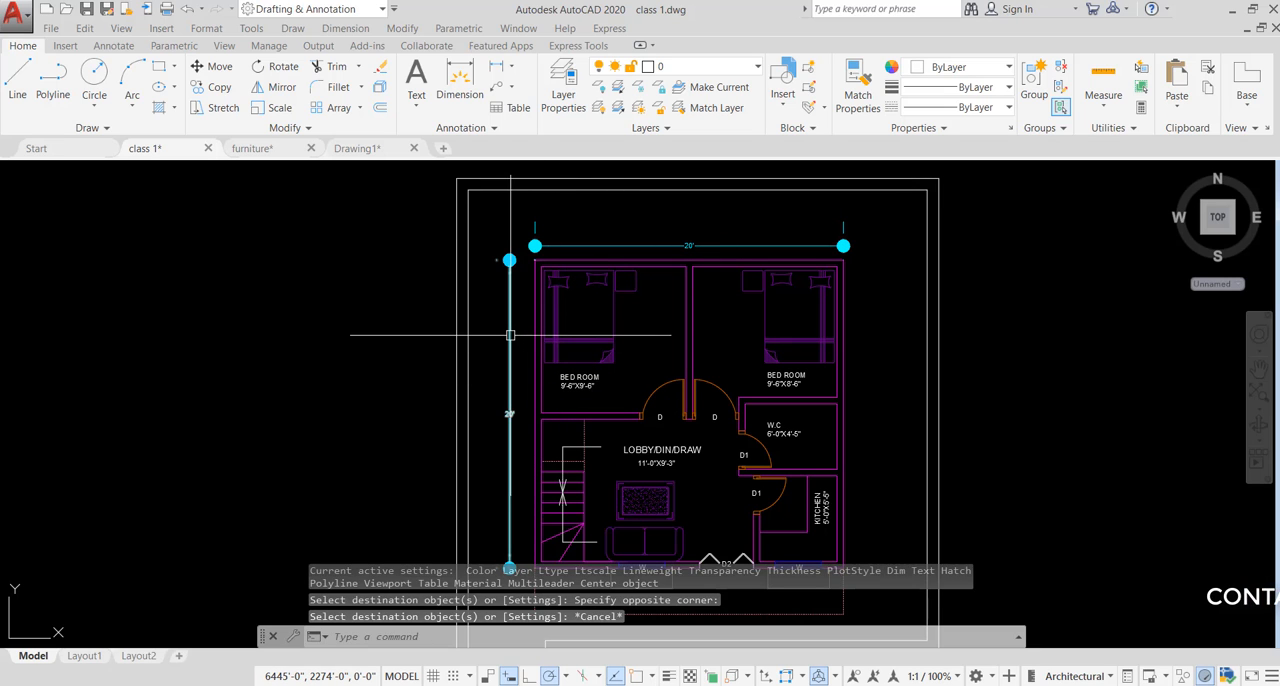
# - Select the vertical dimension beside the floor plan to check its layer and color, then deselect it
pyautogui.click(513, 239)
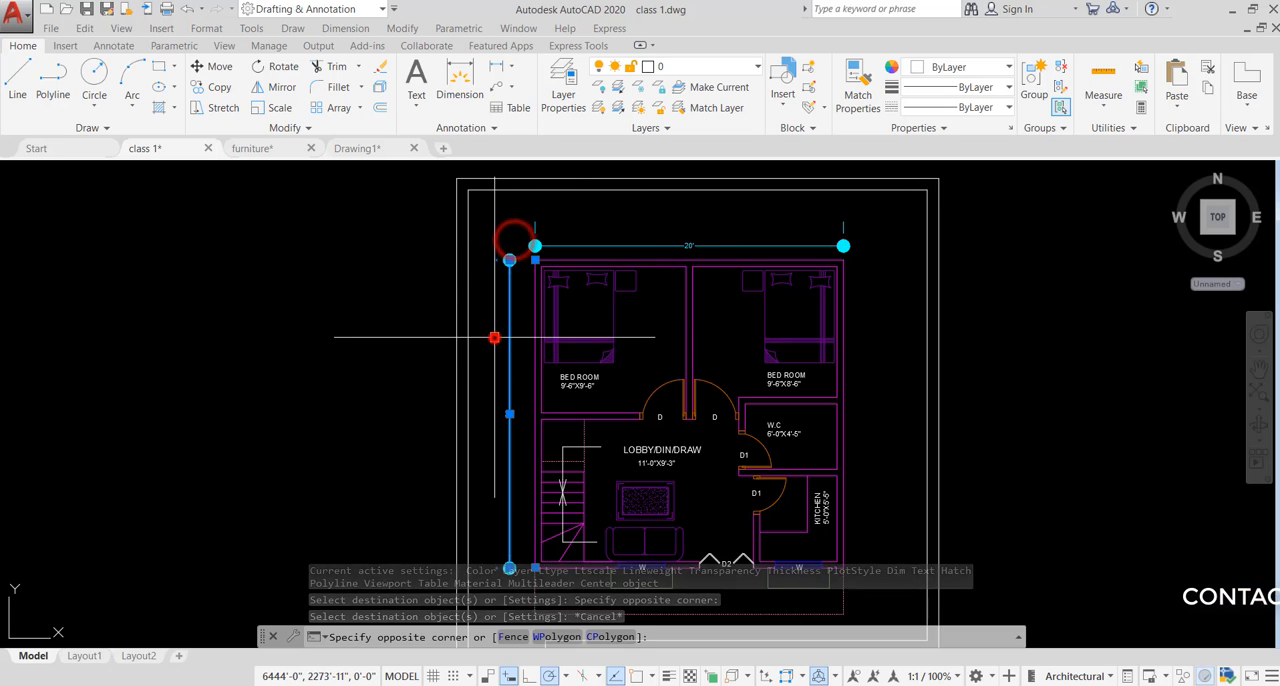
pyautogui.click(494, 337)
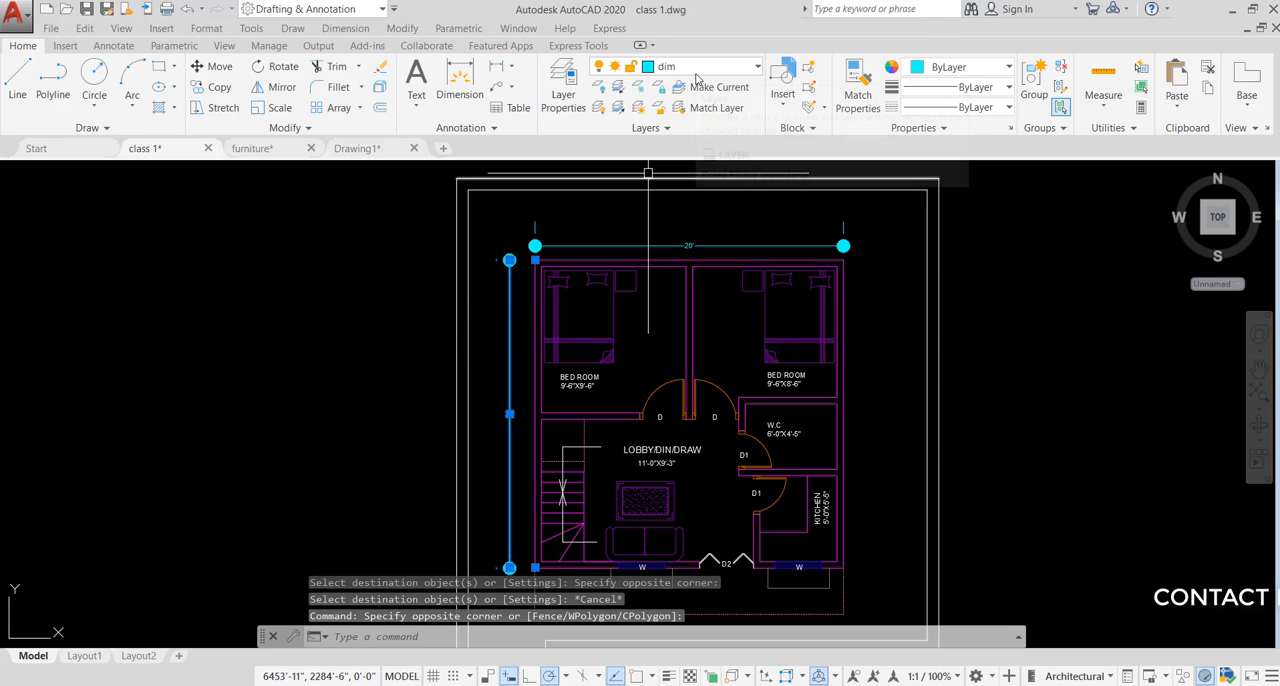
pyautogui.press('Escape')
# - Make wall the current layer and set its layer color to index color 80
pyautogui.scroll(-4, 643, 281)
pyautogui.scroll(5, 620, 241)
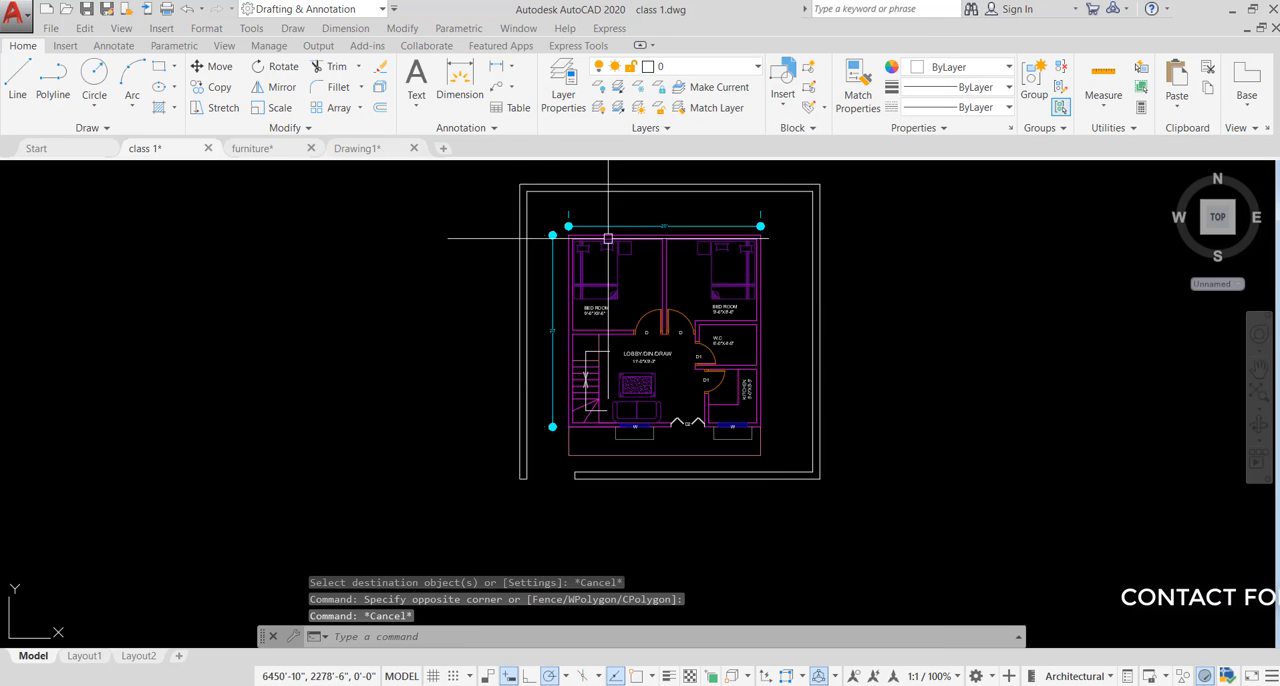
pyautogui.moveTo(667, 241); pyautogui.dragTo(609, 236, button='middle')
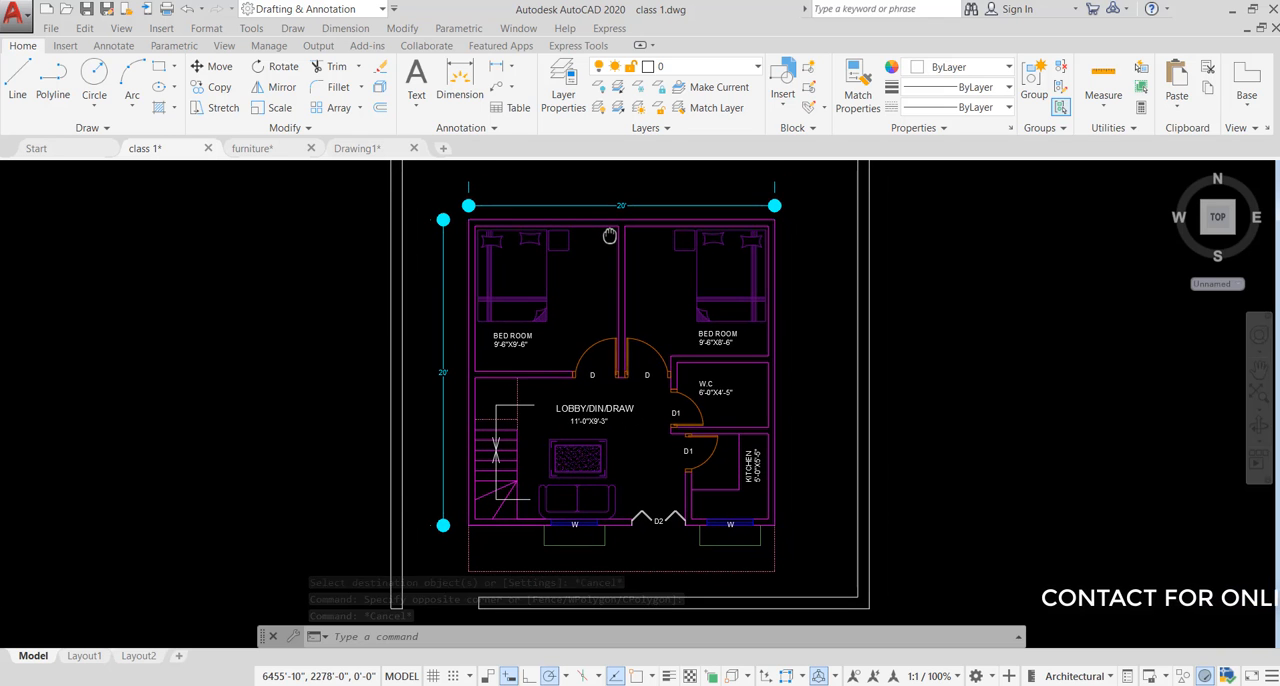
pyautogui.click(649, 67)
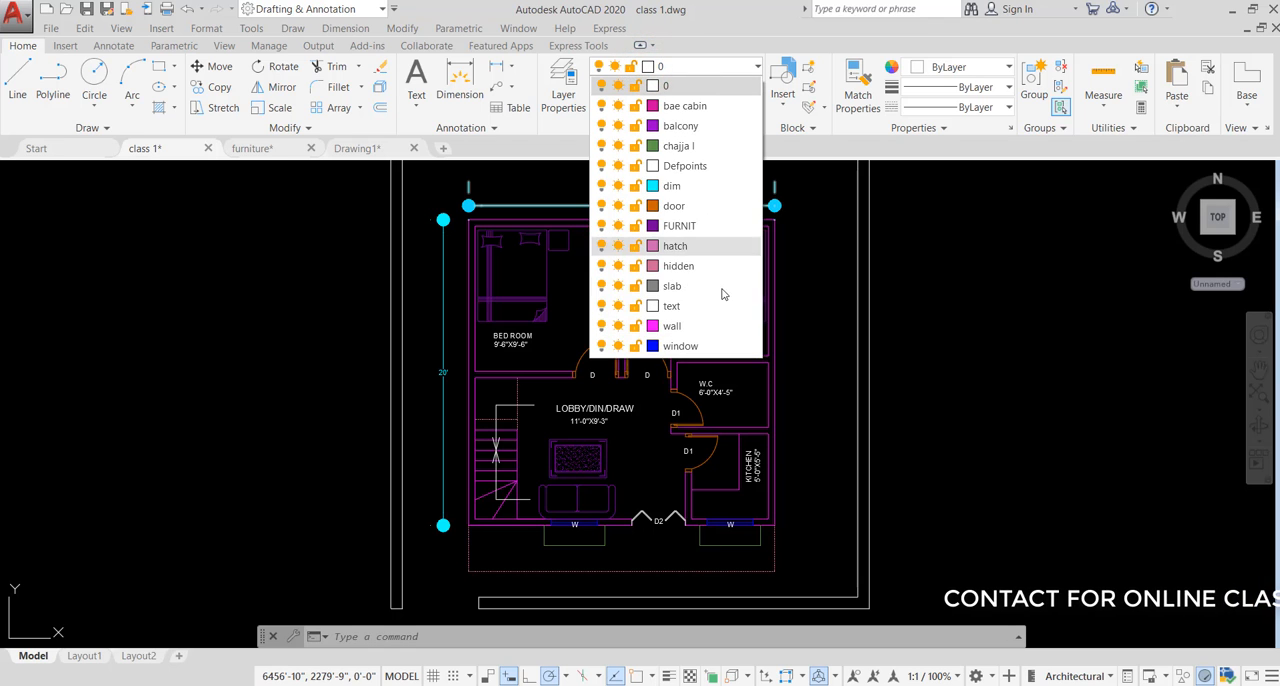
pyautogui.click(667, 327)
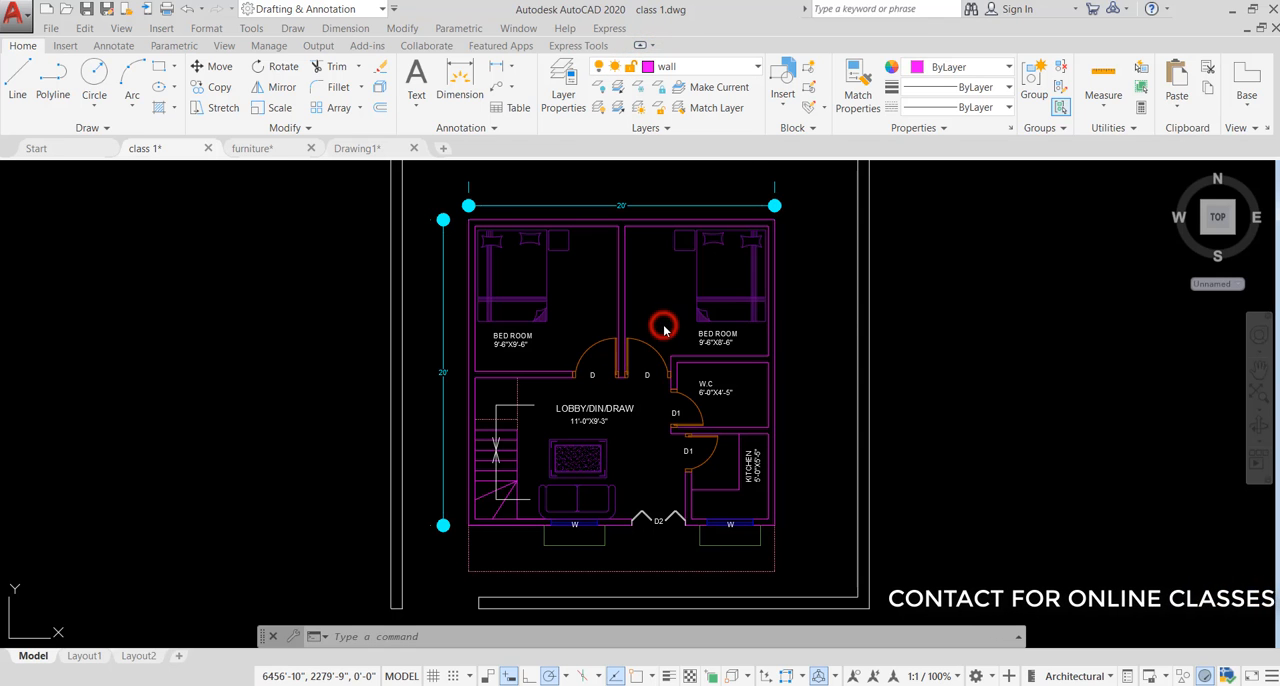
pyautogui.click(649, 68)
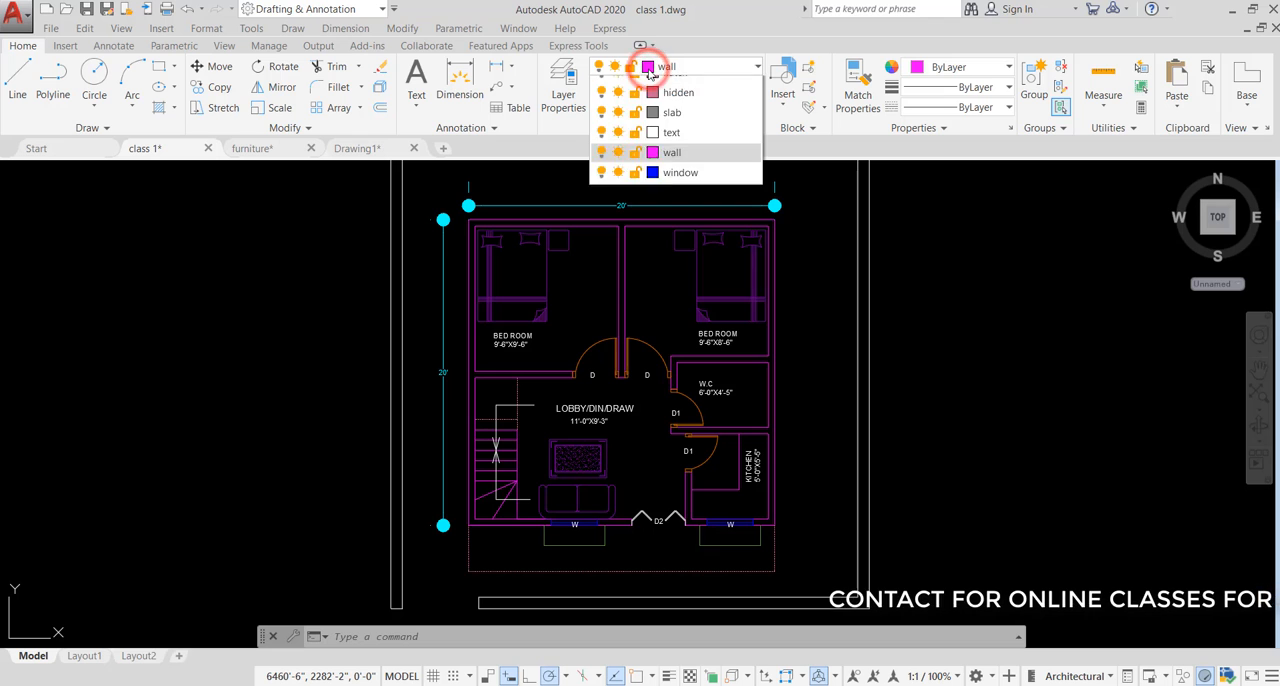
pyautogui.click(653, 328)
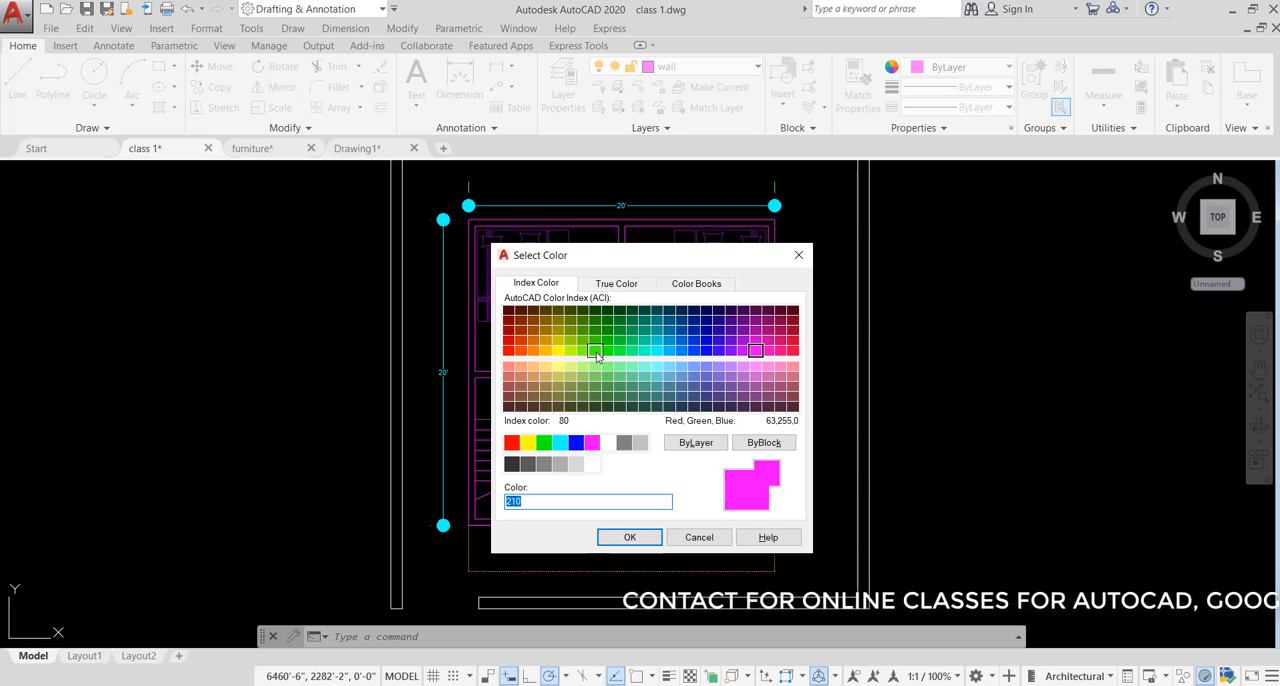
pyautogui.click(595, 352)
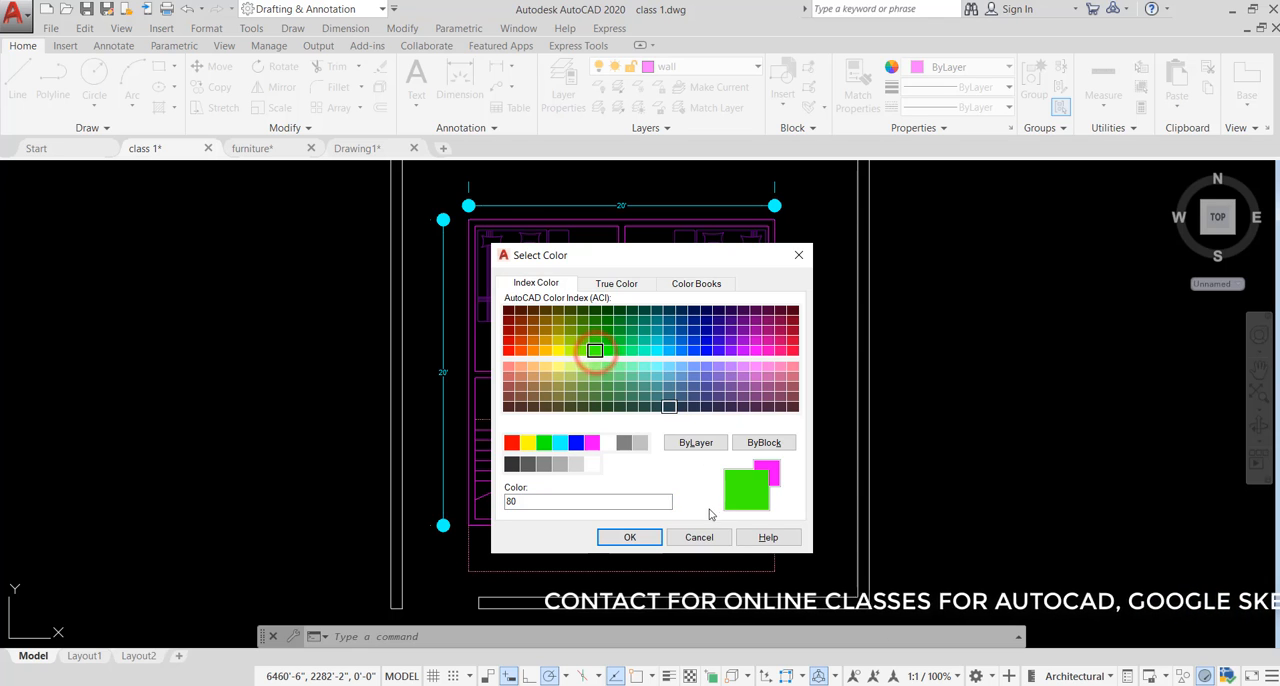
pyautogui.click(634, 537)
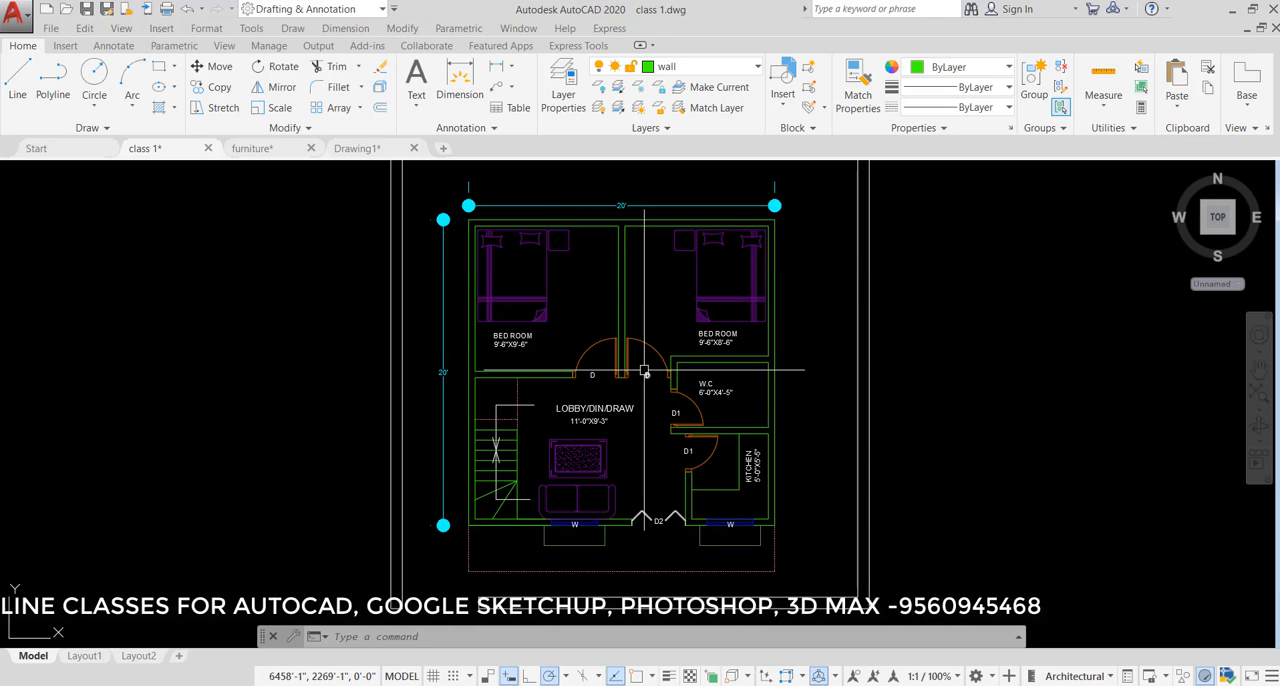
# - Set the color of the FURNIT layer, used by the bed in the first bedroom, to index color 26
pyautogui.click(548, 295)
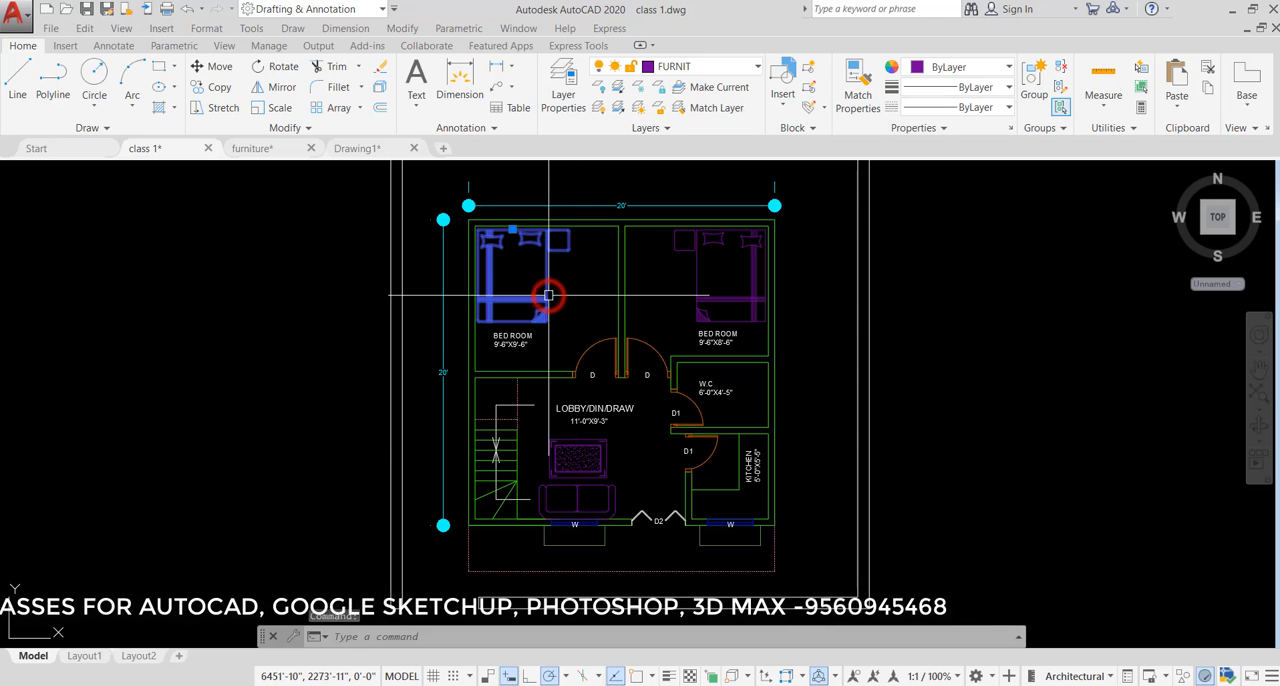
pyautogui.click(647, 70)
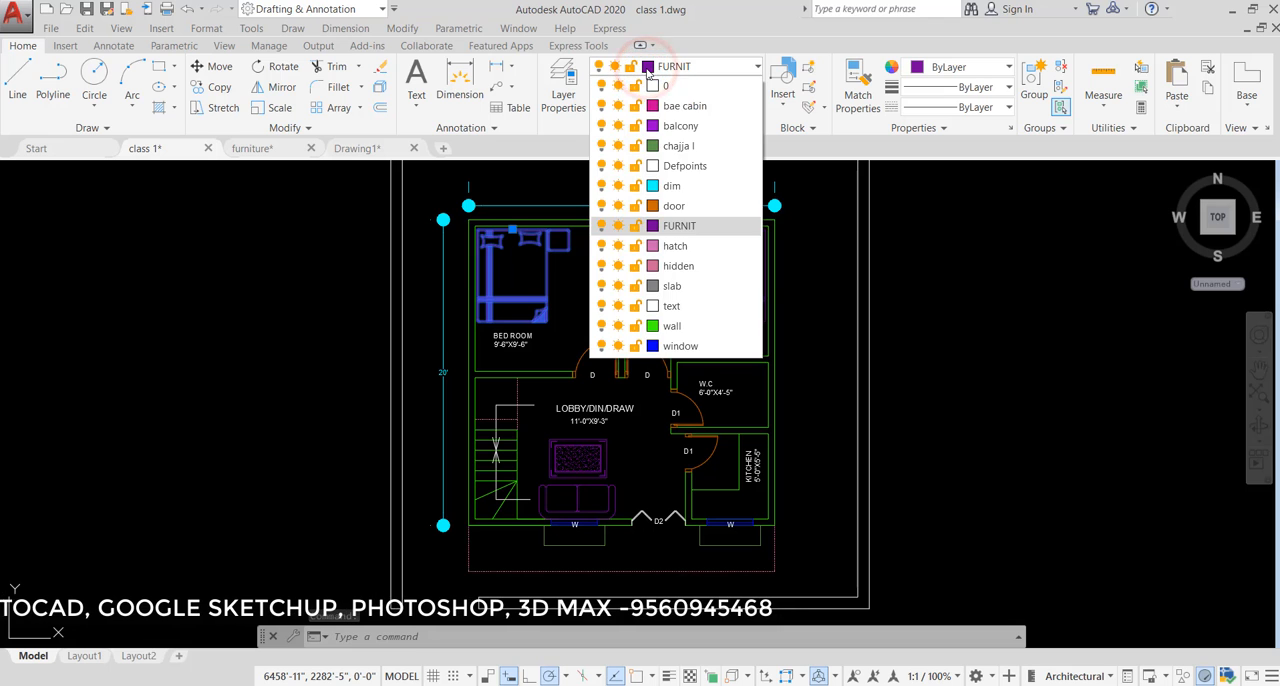
pyautogui.click(656, 230)
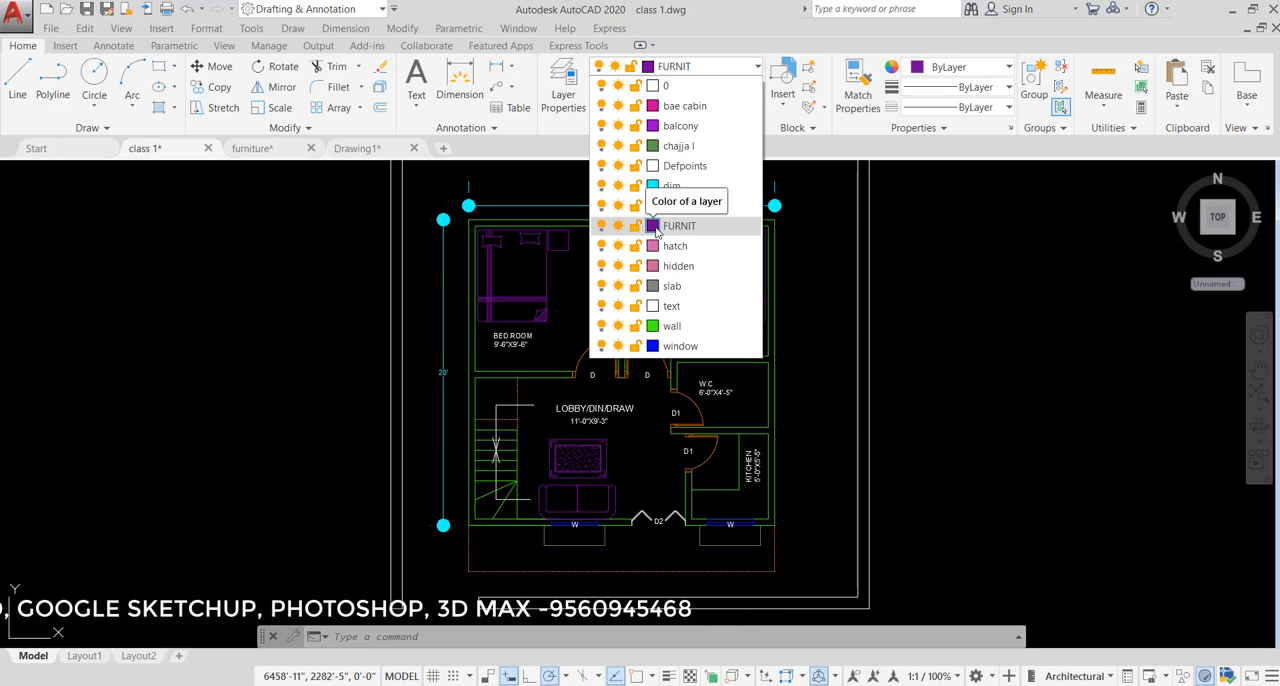
pyautogui.click(655, 228)
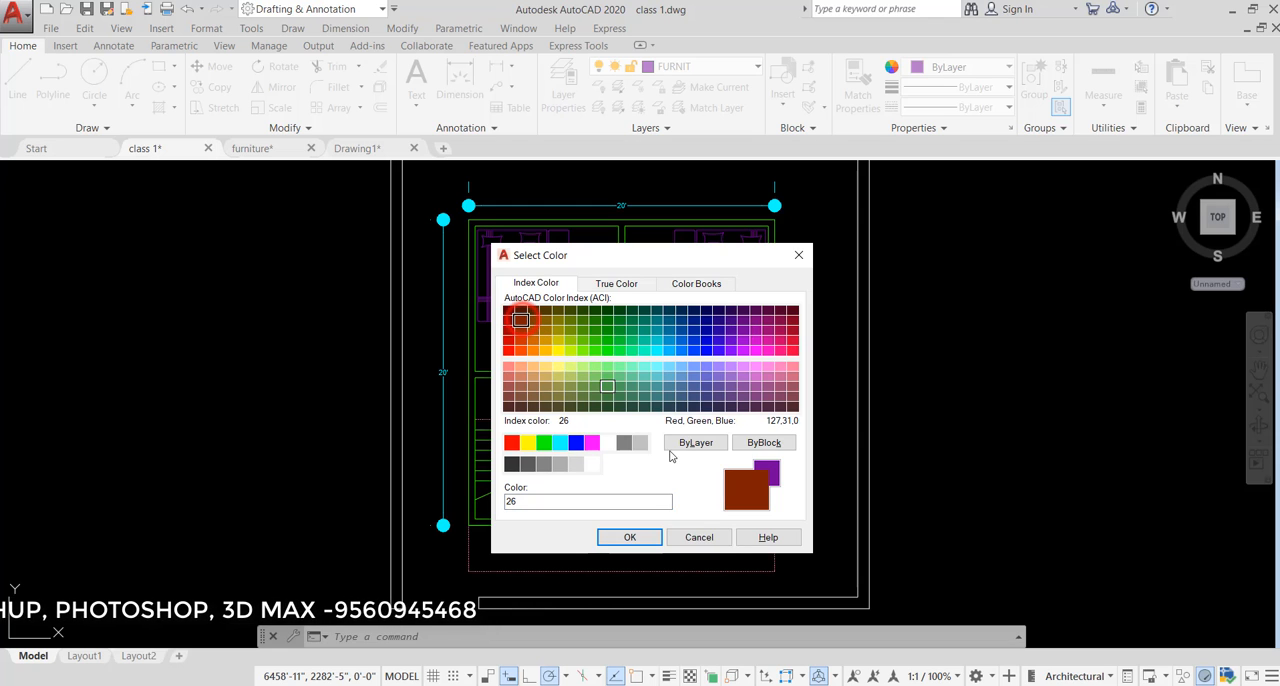
pyautogui.click(641, 537)
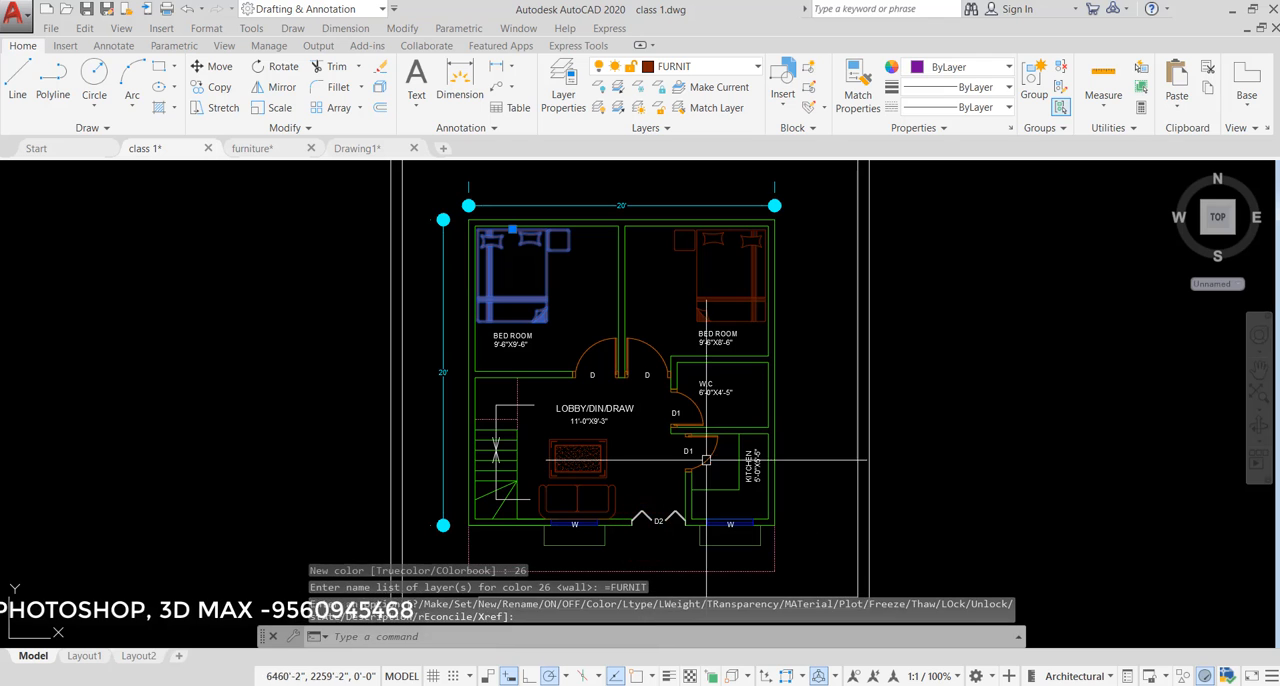
pyautogui.press('Escape')
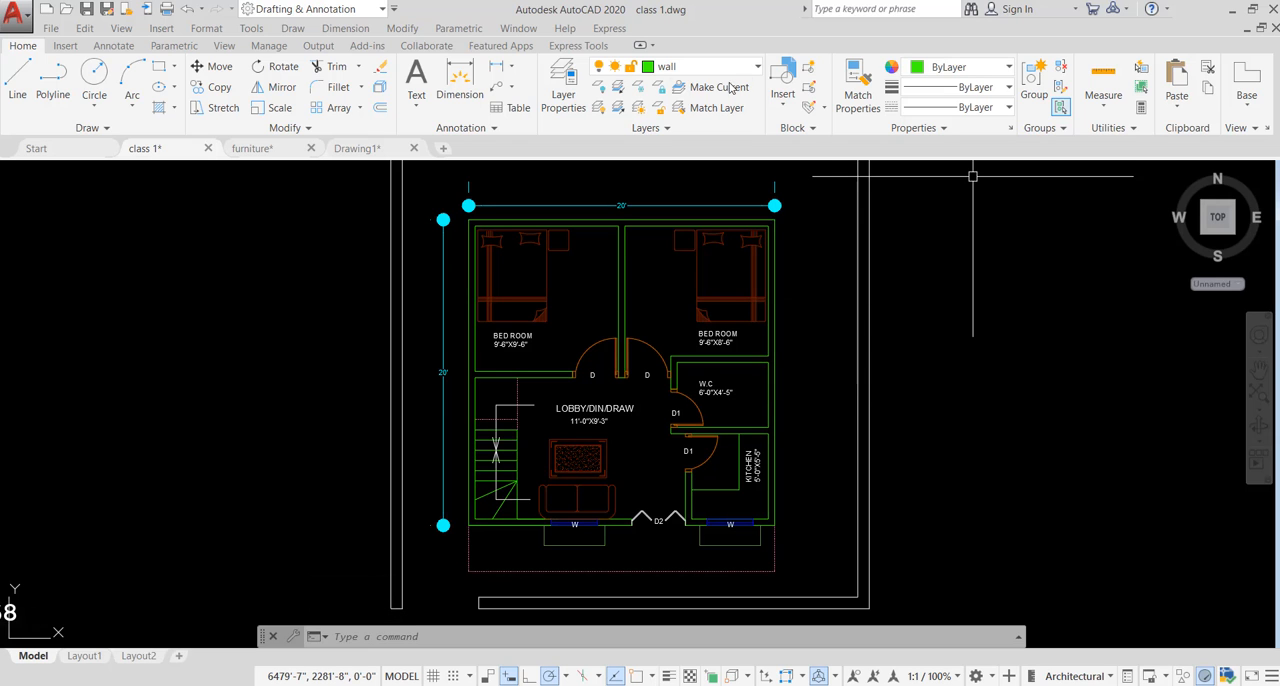
# - Open the Layer Properties Manager to examine the drawing's layers and their properties
pyautogui.click(563, 90)
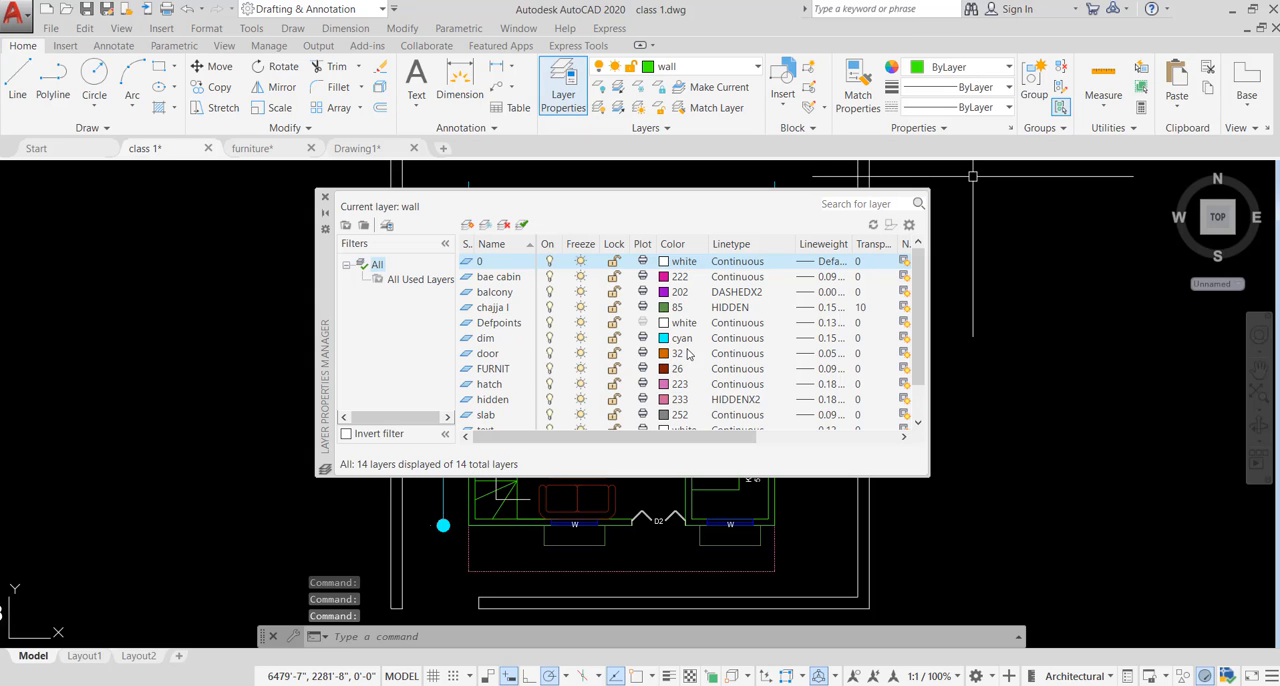
pyautogui.click(657, 207)
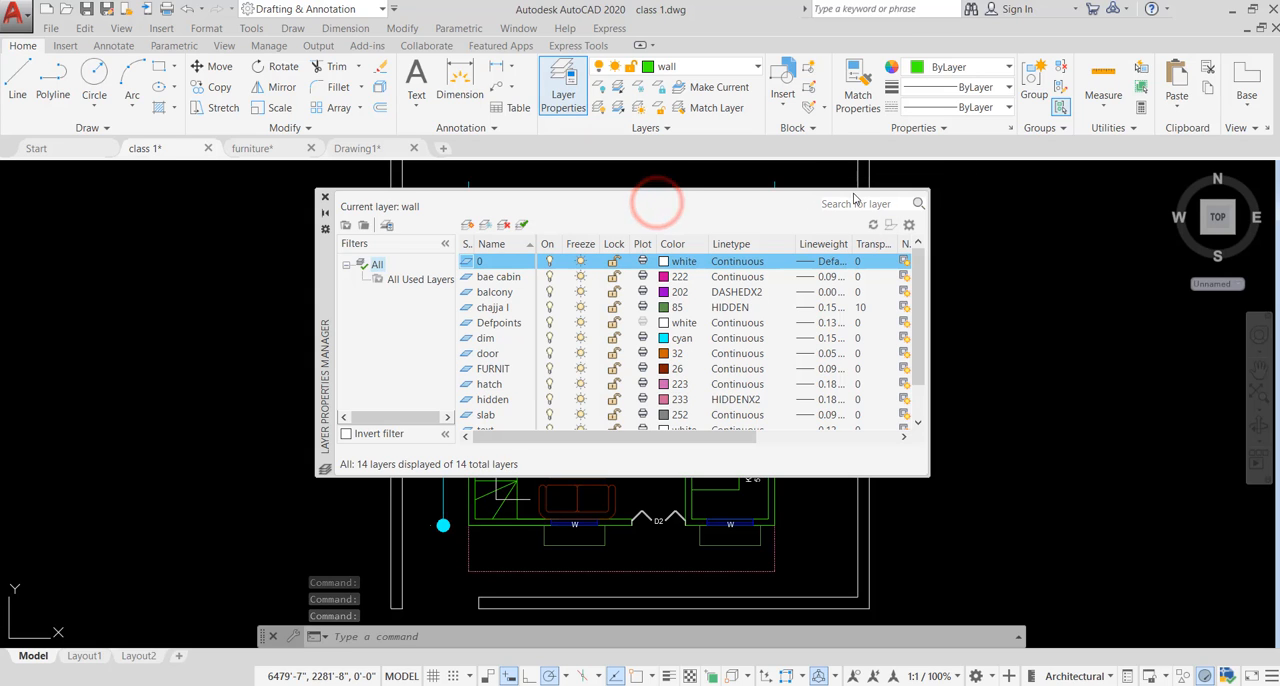
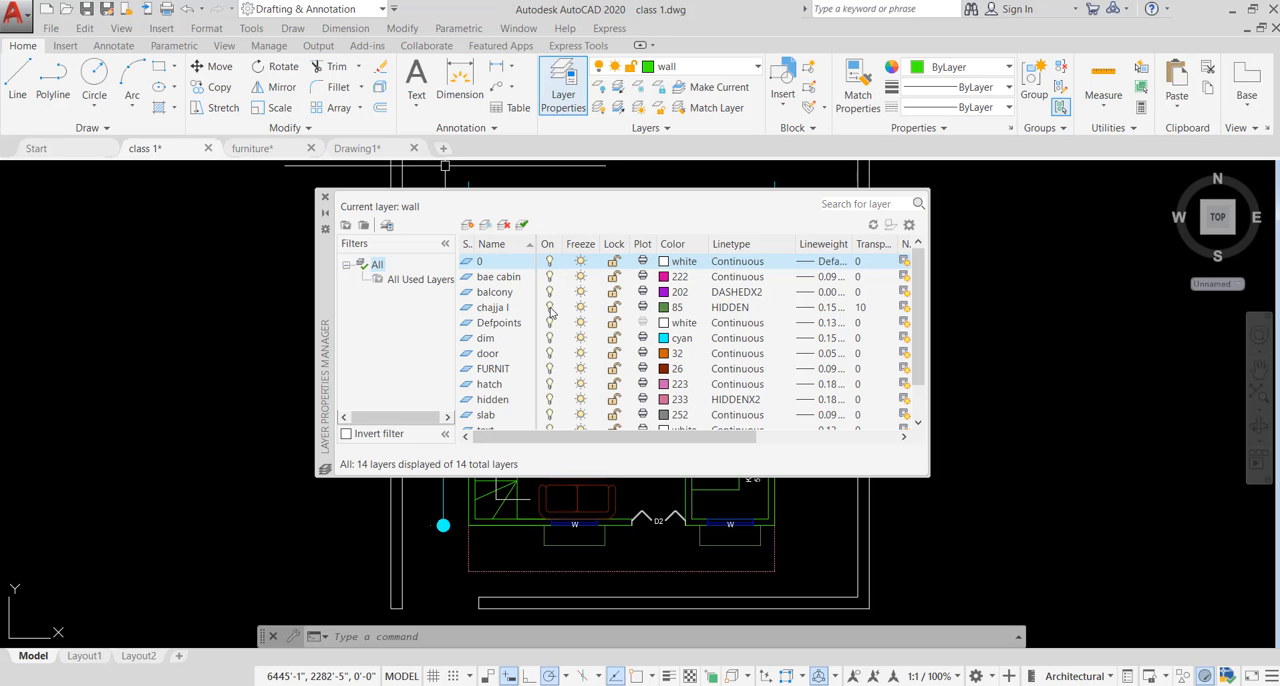
# - Turn off the chajja l layer and move the boundary lines below and beside the front of the floor plan onto it
pyautogui.click(549, 308)
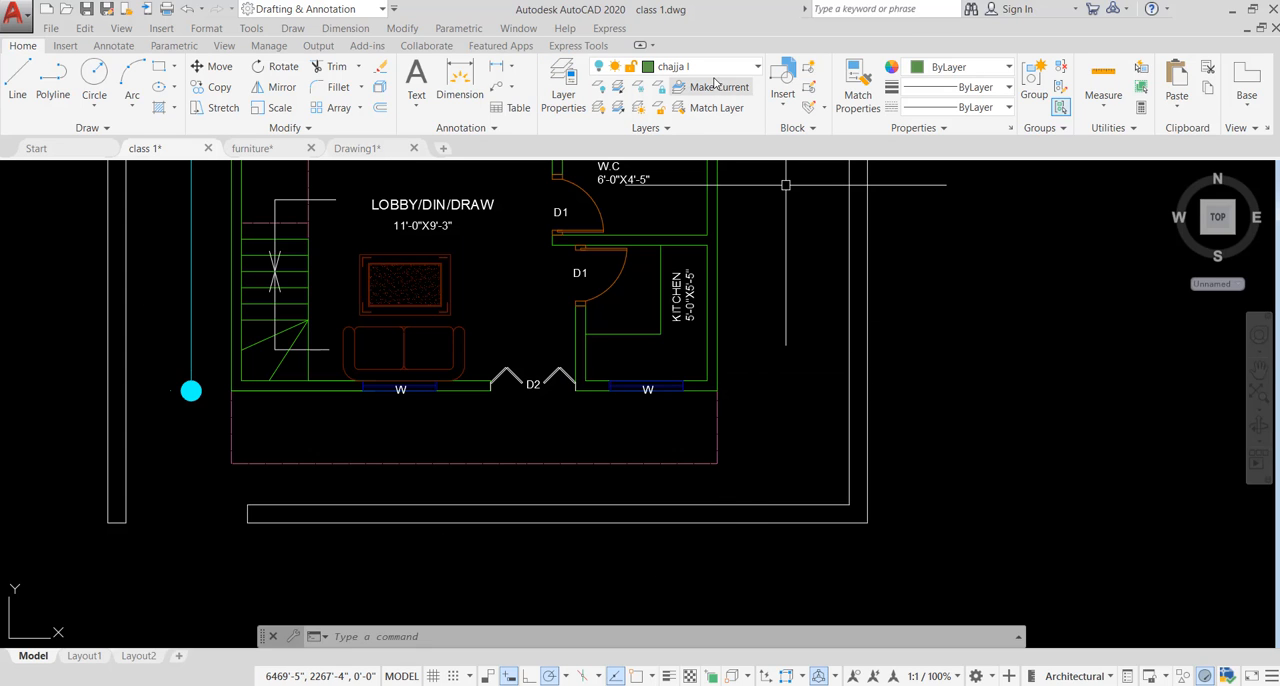
pyautogui.click(765, 427)
pyautogui.click(644, 468)
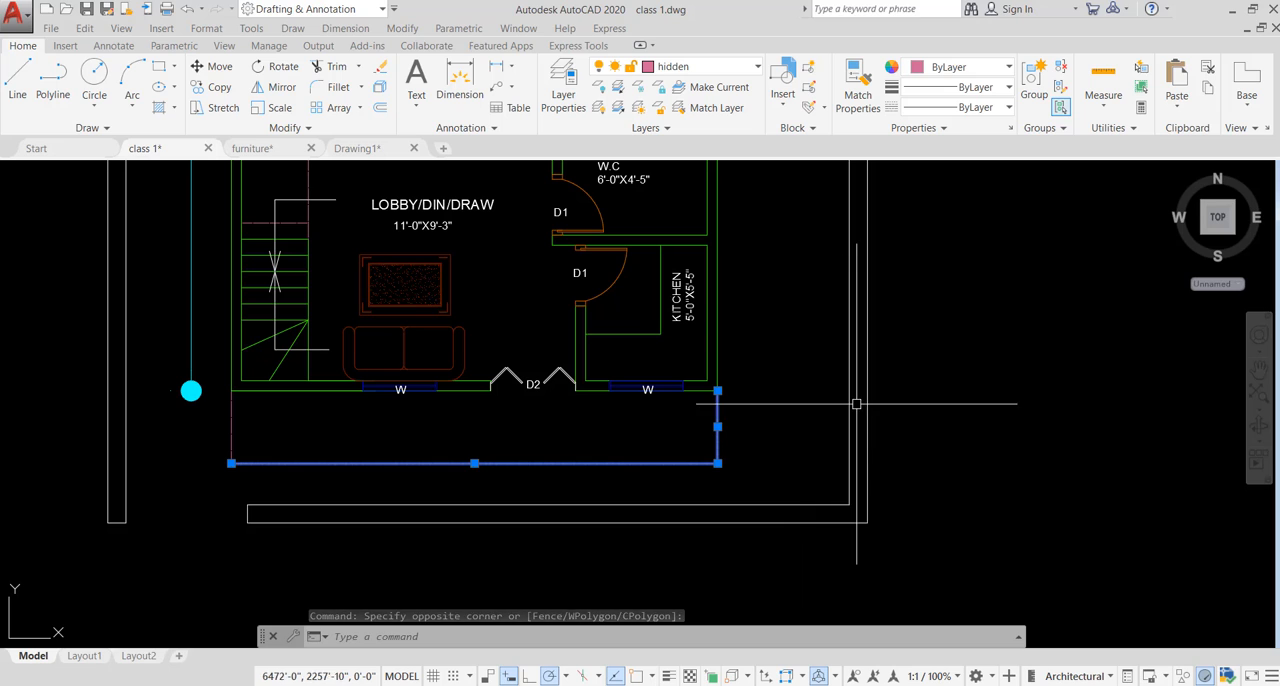
pyautogui.click(716, 66)
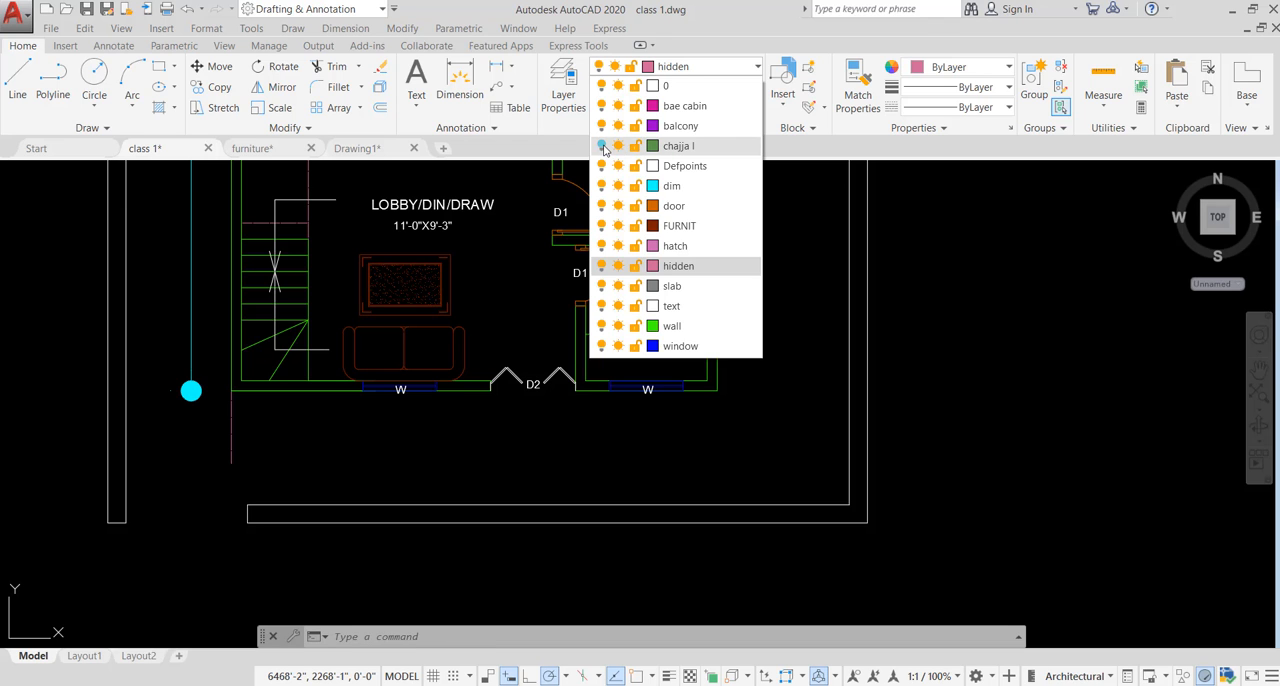
# - Turn the chajja l layer on to check its lines, then turn it off again even though it is the current layer
pyautogui.click(602, 147)
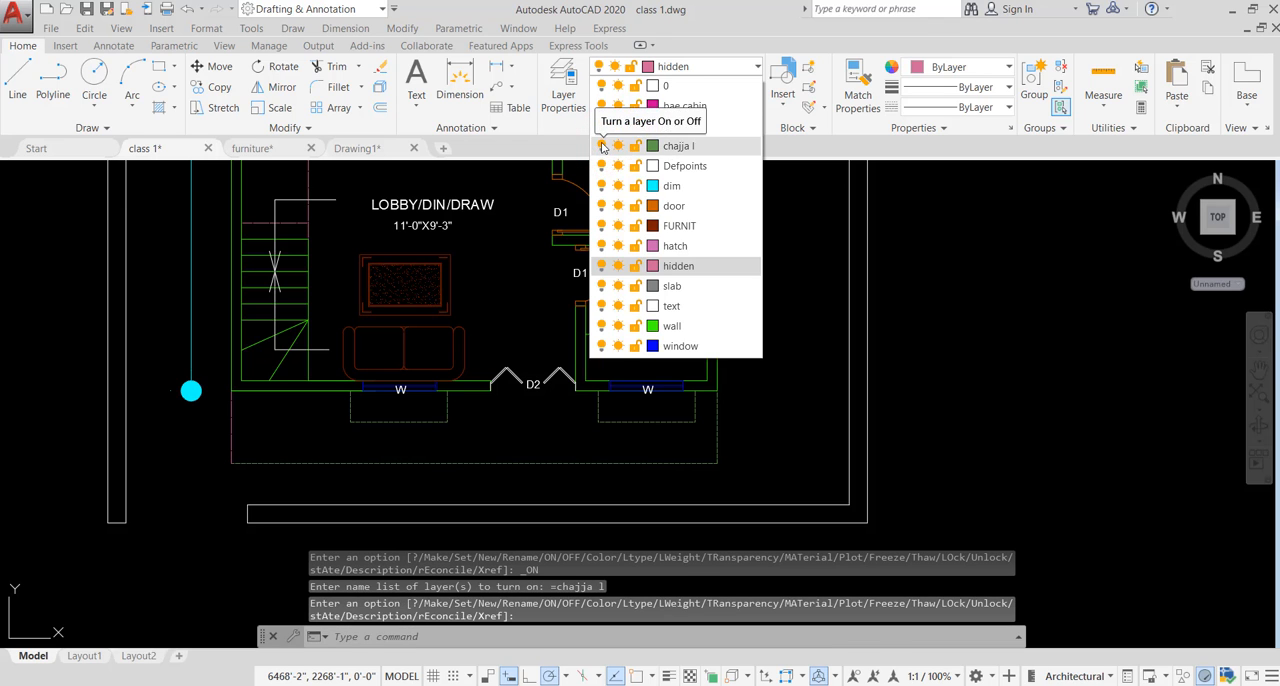
pyautogui.click(601, 146)
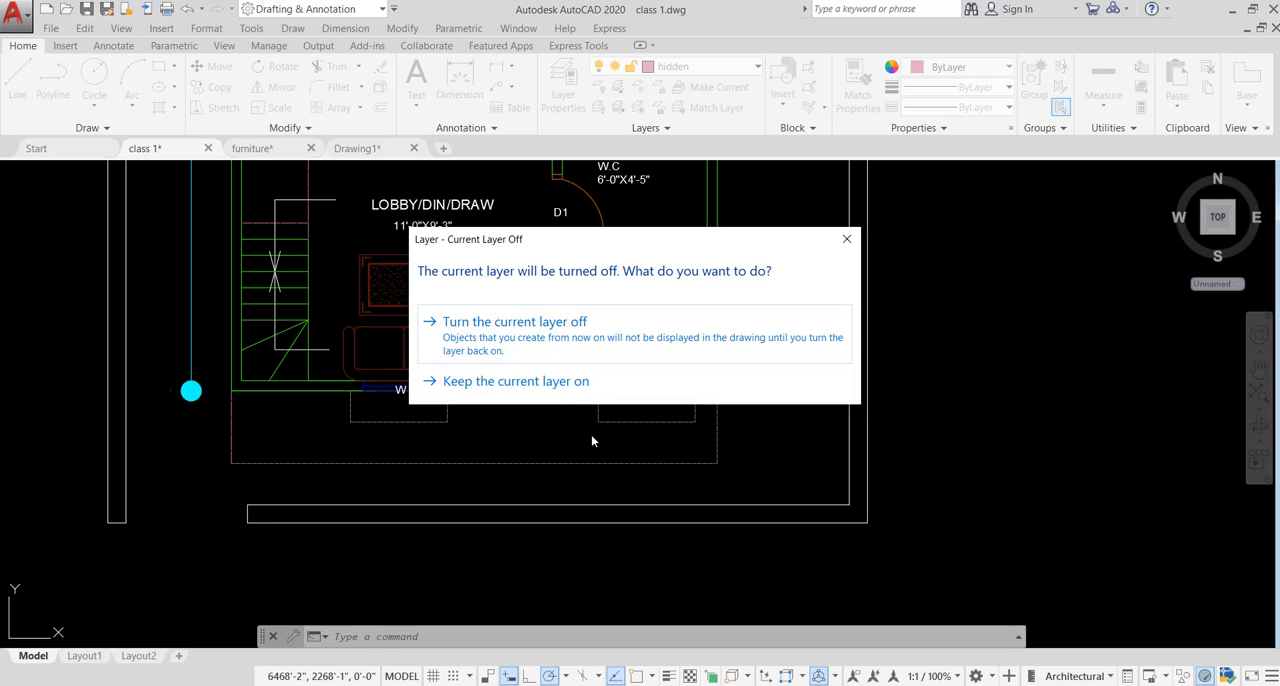
pyautogui.click(543, 325)
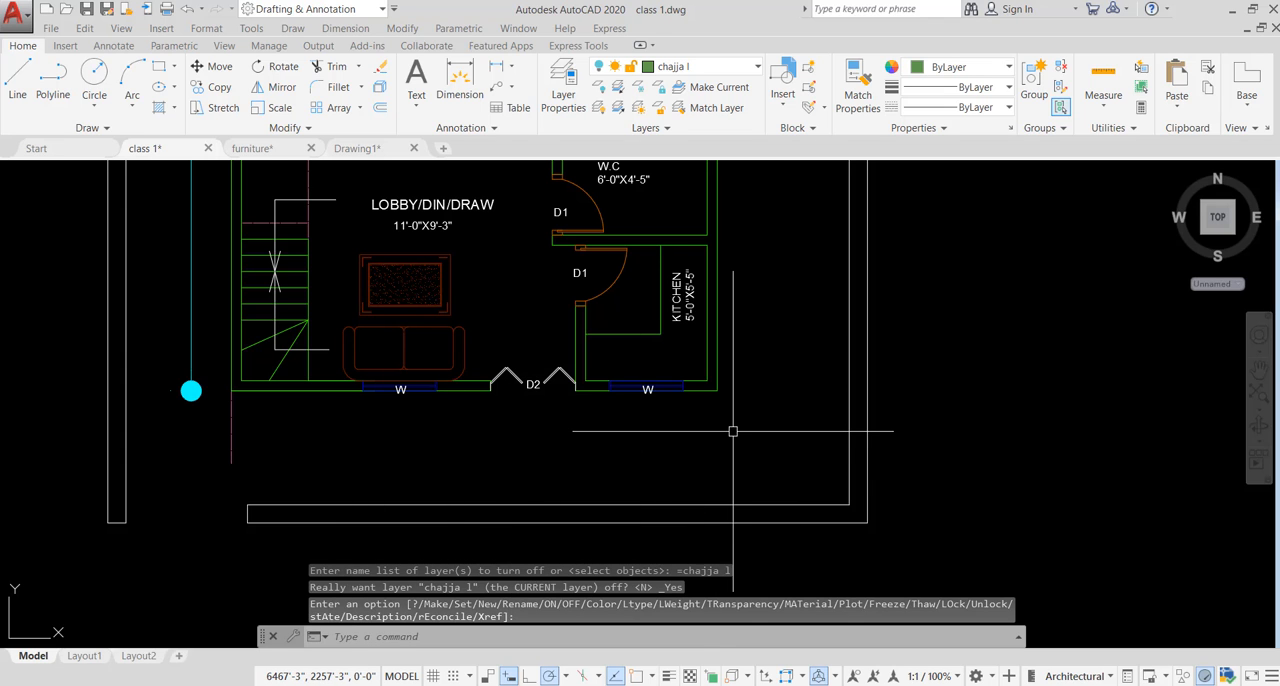
pyautogui.press('Escape')
pyautogui.press('Escape')
pyautogui.press('Escape')
# - Turn off the wall layer in the Layer Properties Manager
pyautogui.scroll(-6, 686, 343)
pyautogui.scroll(8, 670, 304)
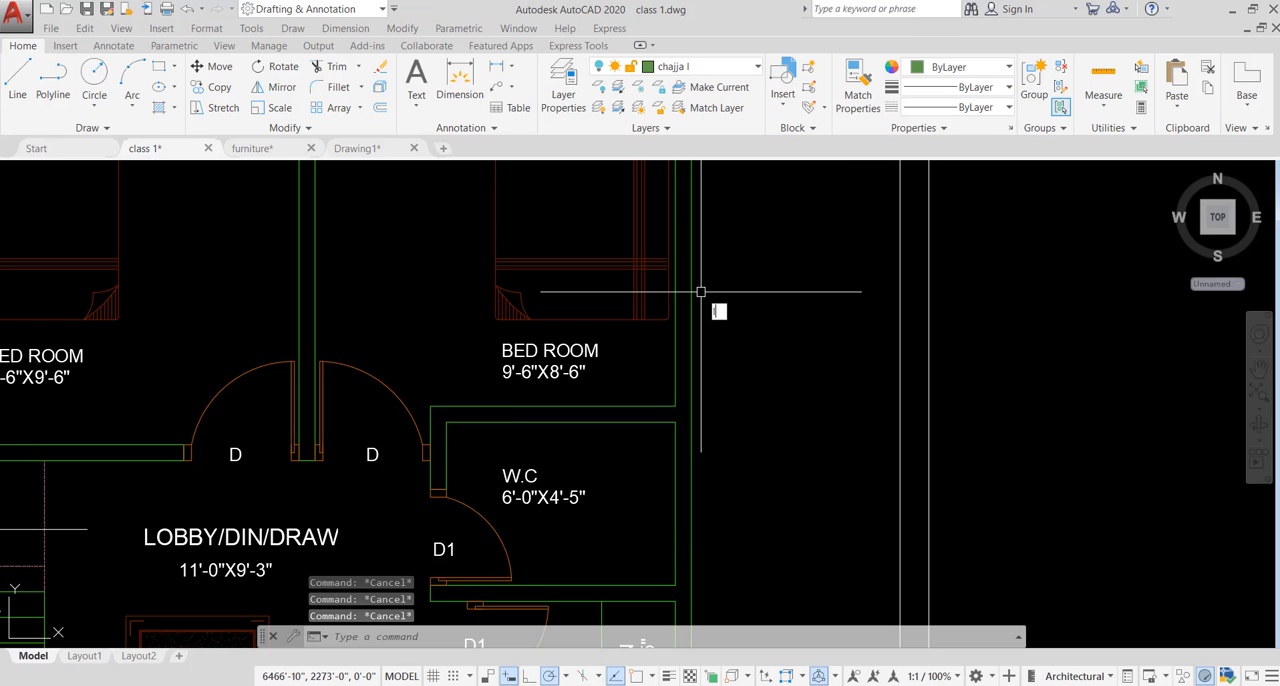
pyautogui.write('a')
pyautogui.press('Return')
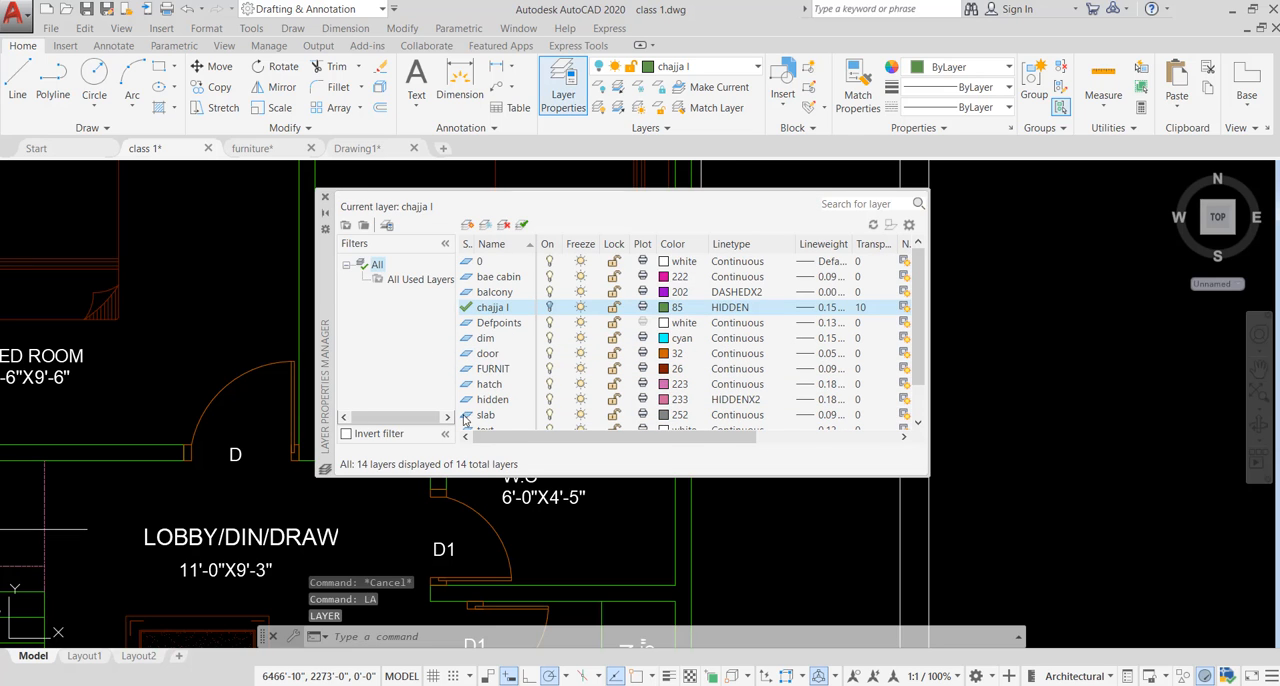
pyautogui.scroll(-2, 528, 336)
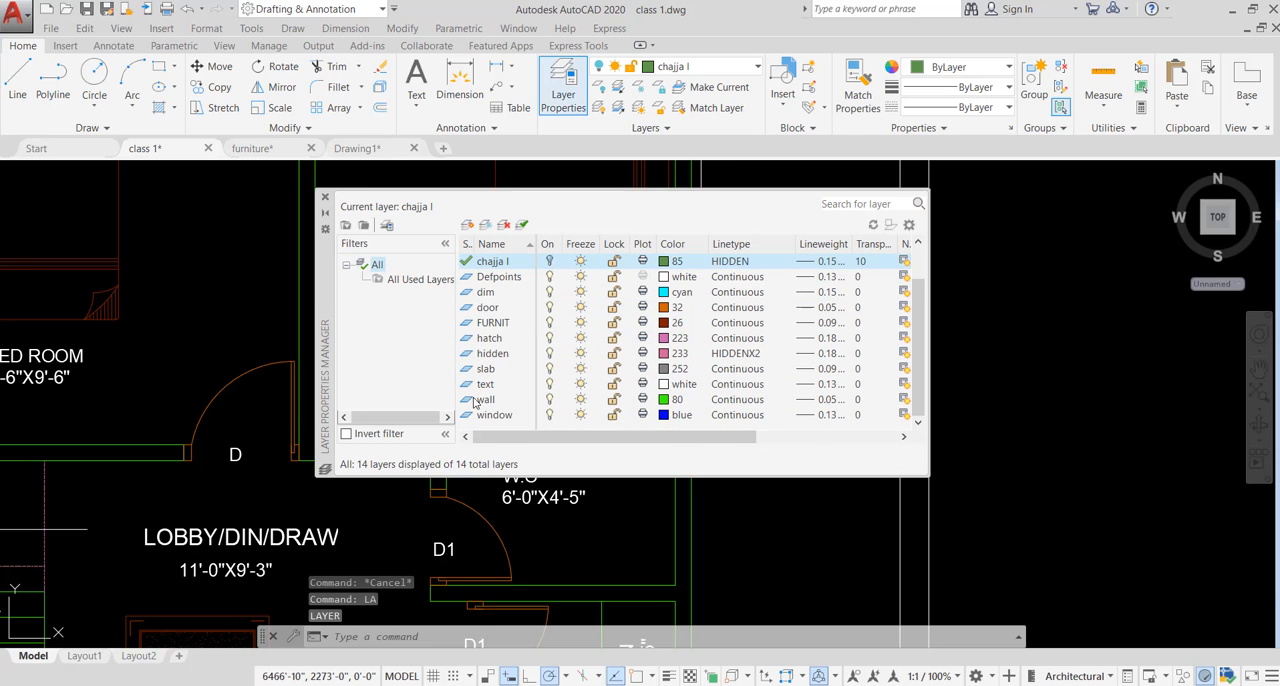
pyautogui.click(549, 399)
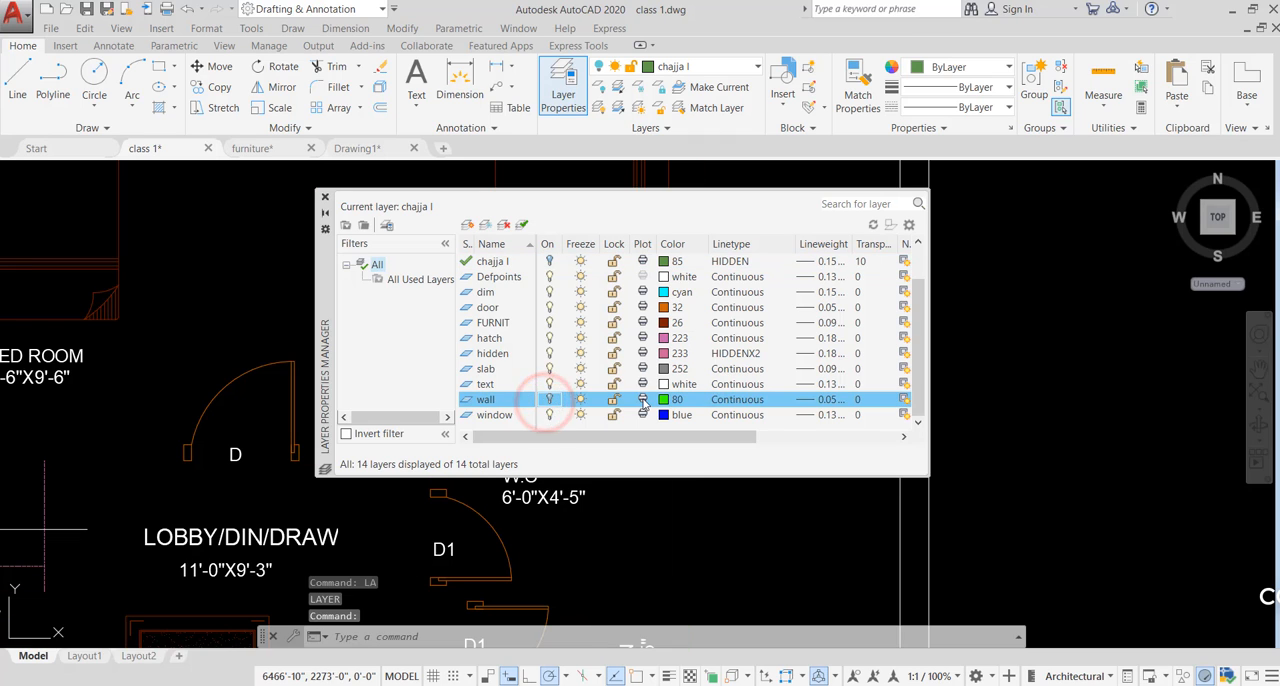
pyautogui.click(993, 386)
pyautogui.click(978, 435)
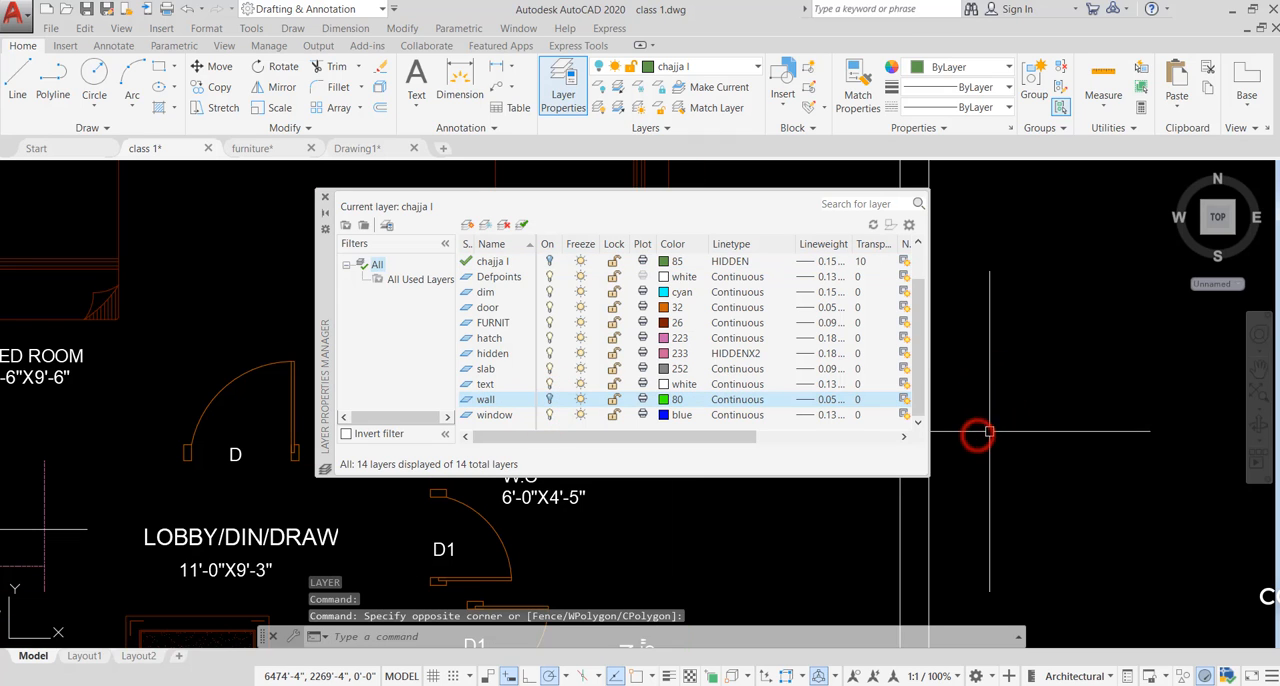
pyautogui.click(549, 399)
pyautogui.click(549, 399)
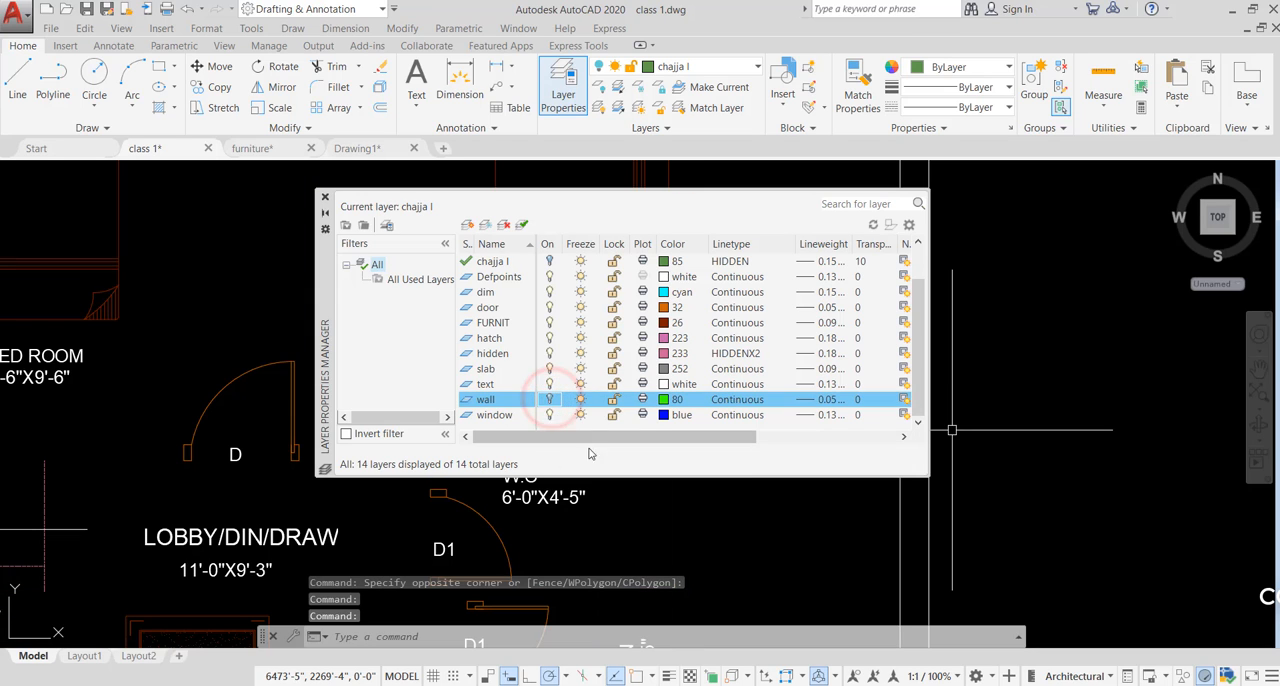
# - Move the Layer Properties Manager aside and close it to examine the whole floor plan with the wall layer off
pyautogui.moveTo(319, 287); pyautogui.dragTo(668, 215)
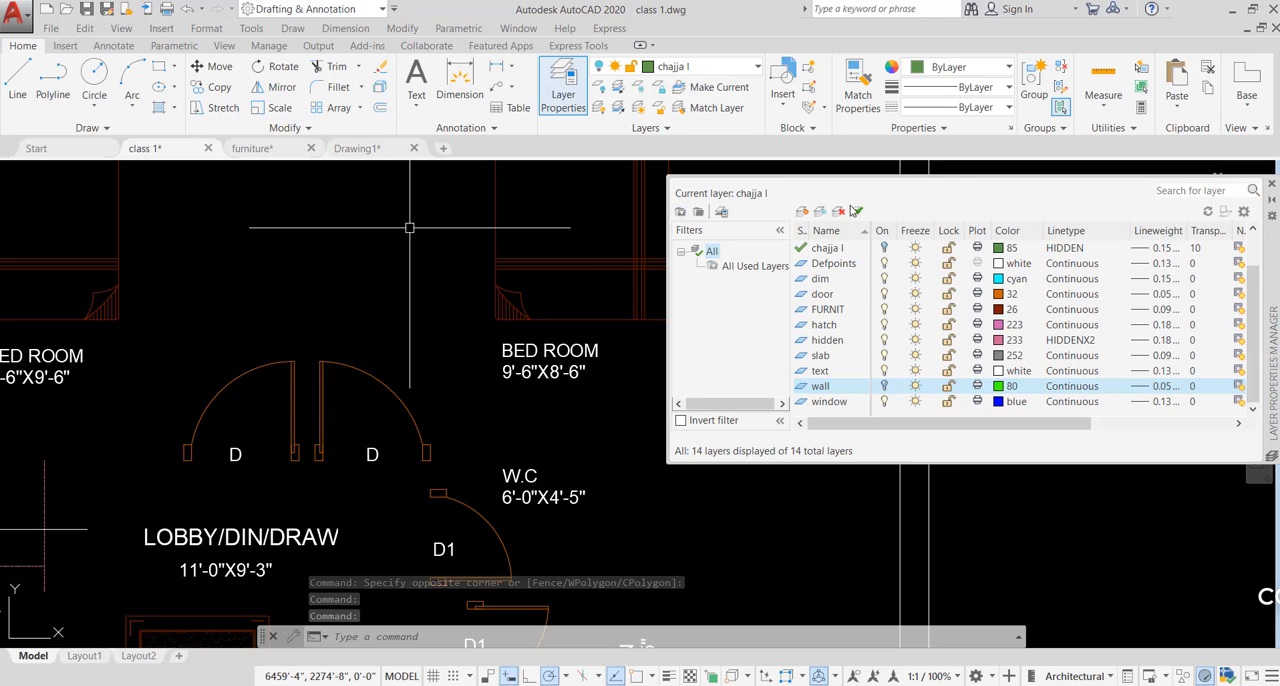
pyautogui.moveTo(766, 190); pyautogui.dragTo(18, 212)
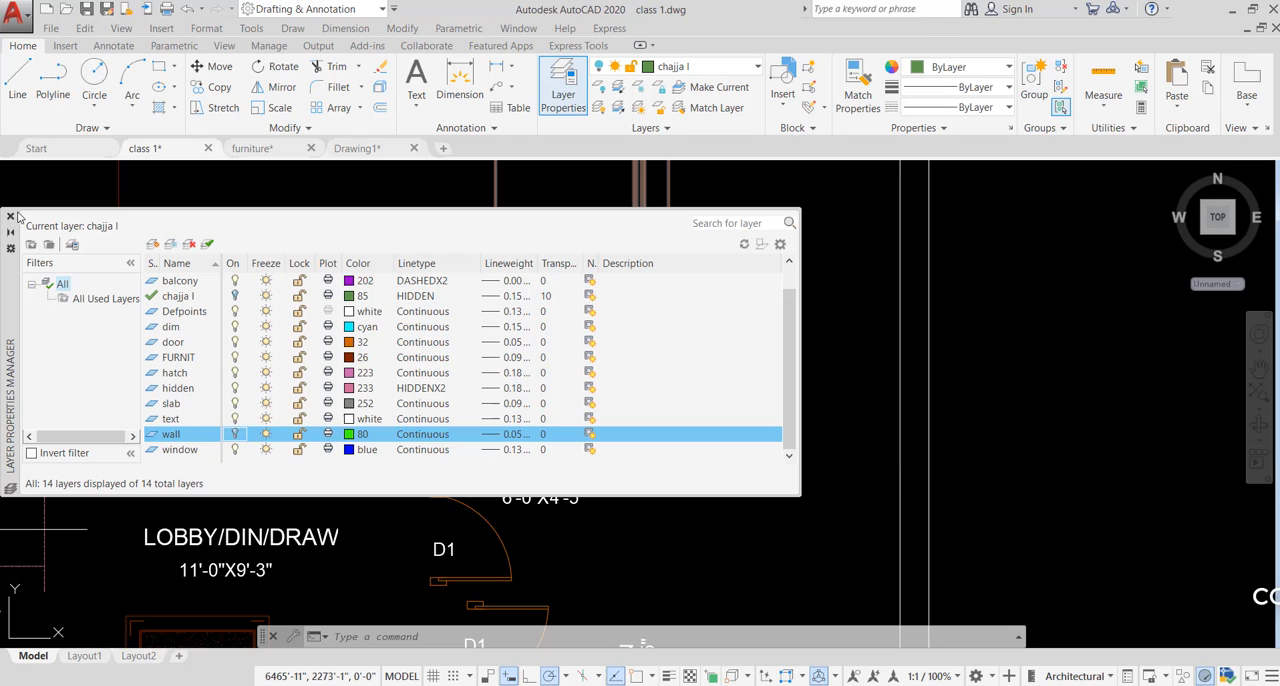
pyautogui.click(9, 217)
pyautogui.scroll(-5, 608, 430)
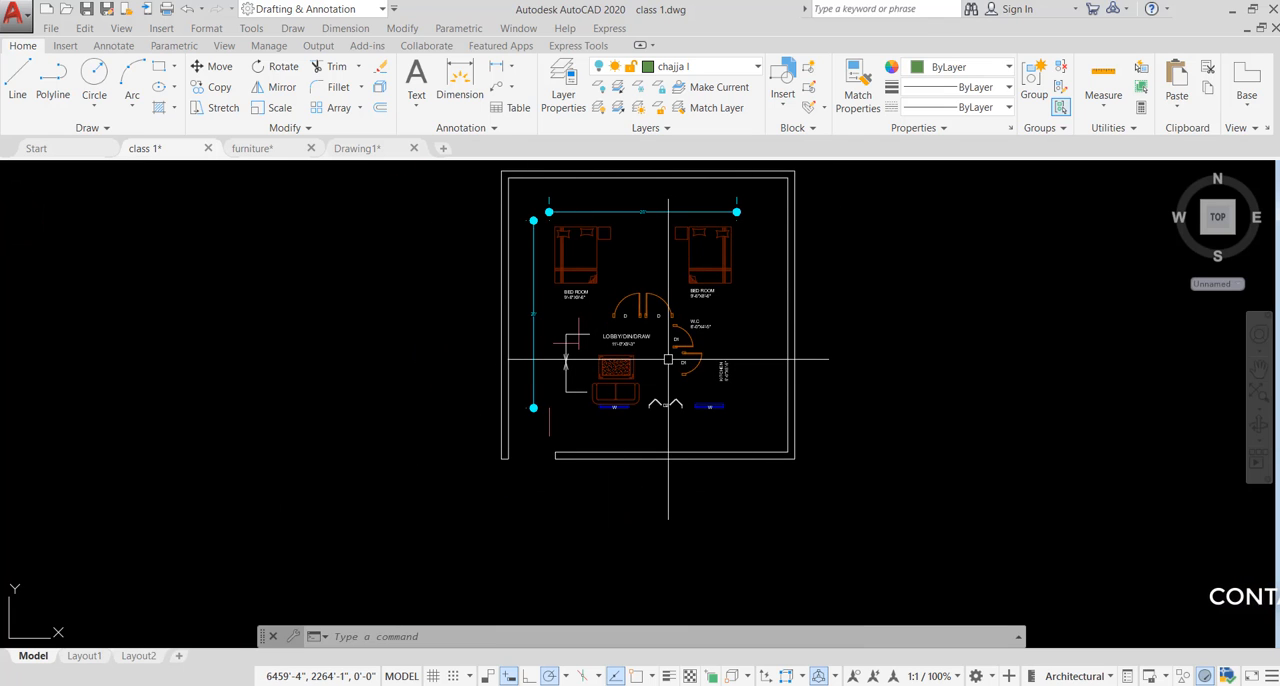
# - Turn the wall layer back on in the Layer Properties Manager and close the manager
pyautogui.press('Return')
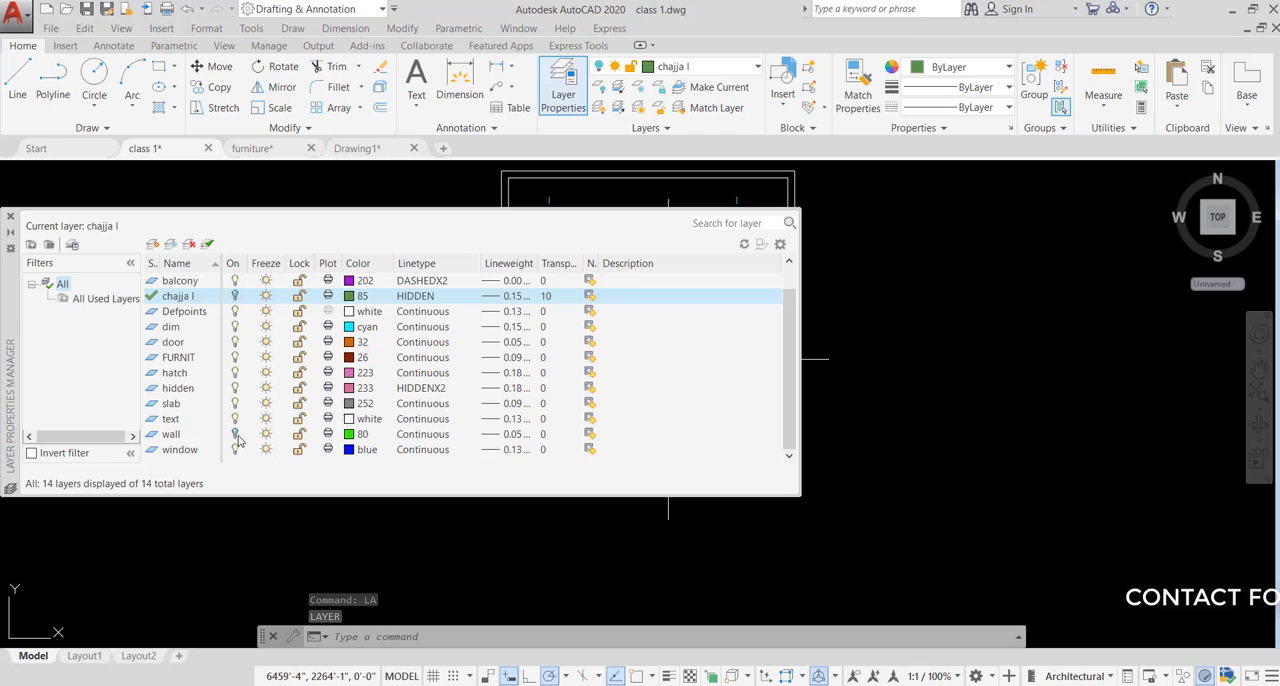
pyautogui.click(236, 435)
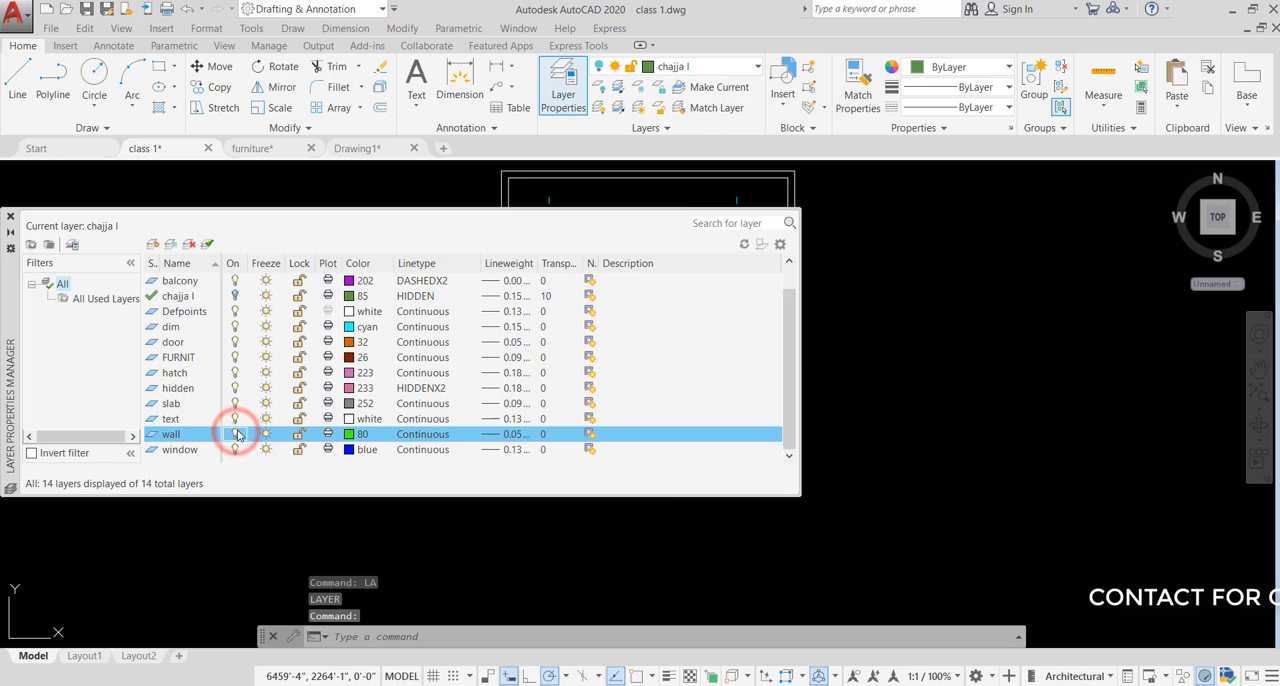
pyautogui.click(880, 391)
pyautogui.click(866, 445)
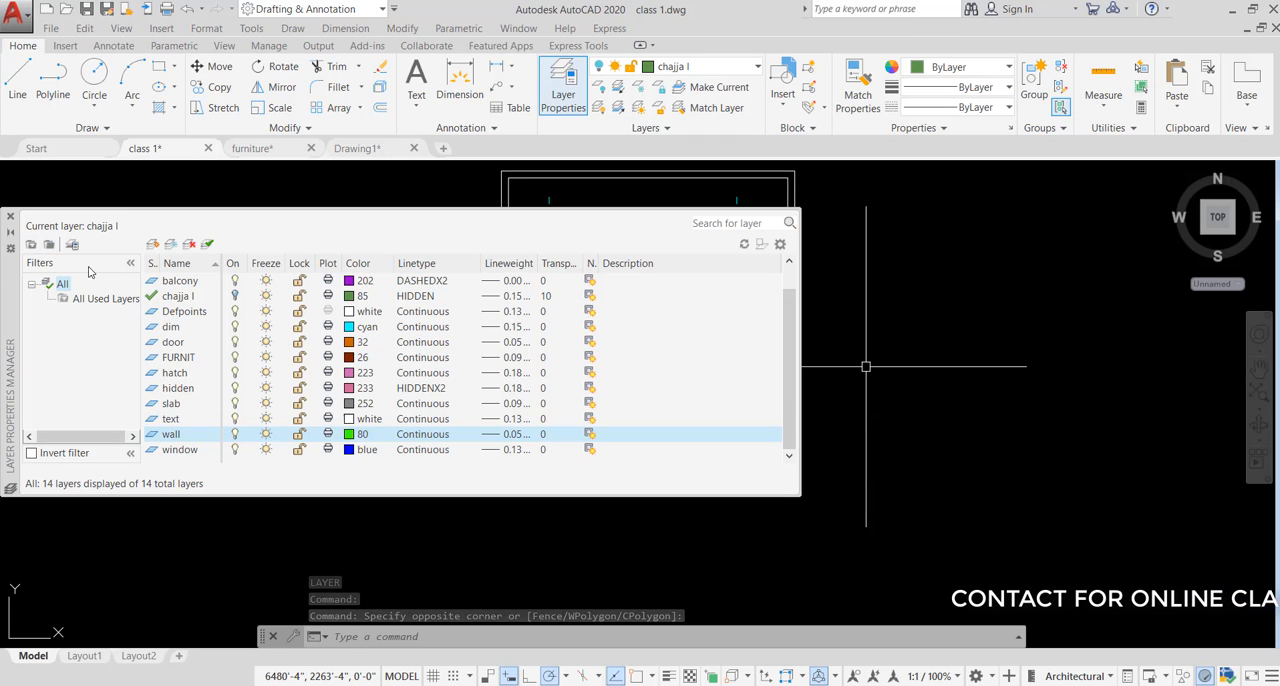
pyautogui.click(9, 217)
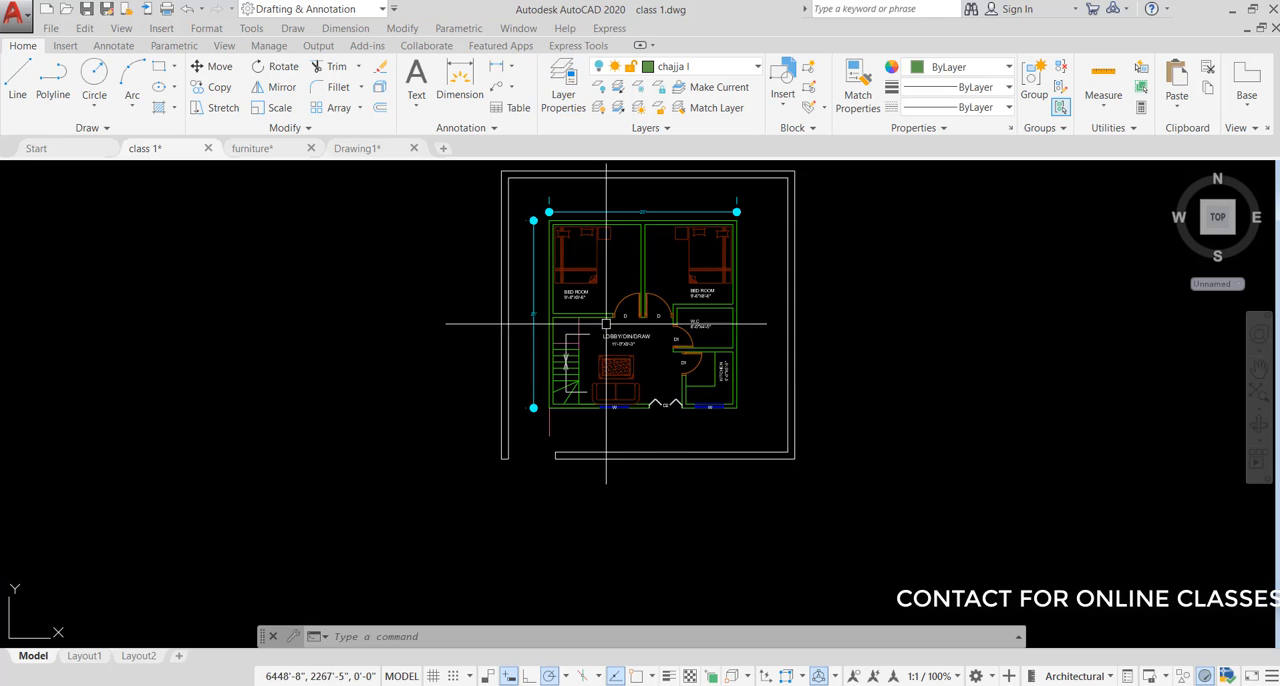
# - Reopen the Layer Properties Manager and turn the chajja l layer on
pyautogui.scroll(4, 630, 219)
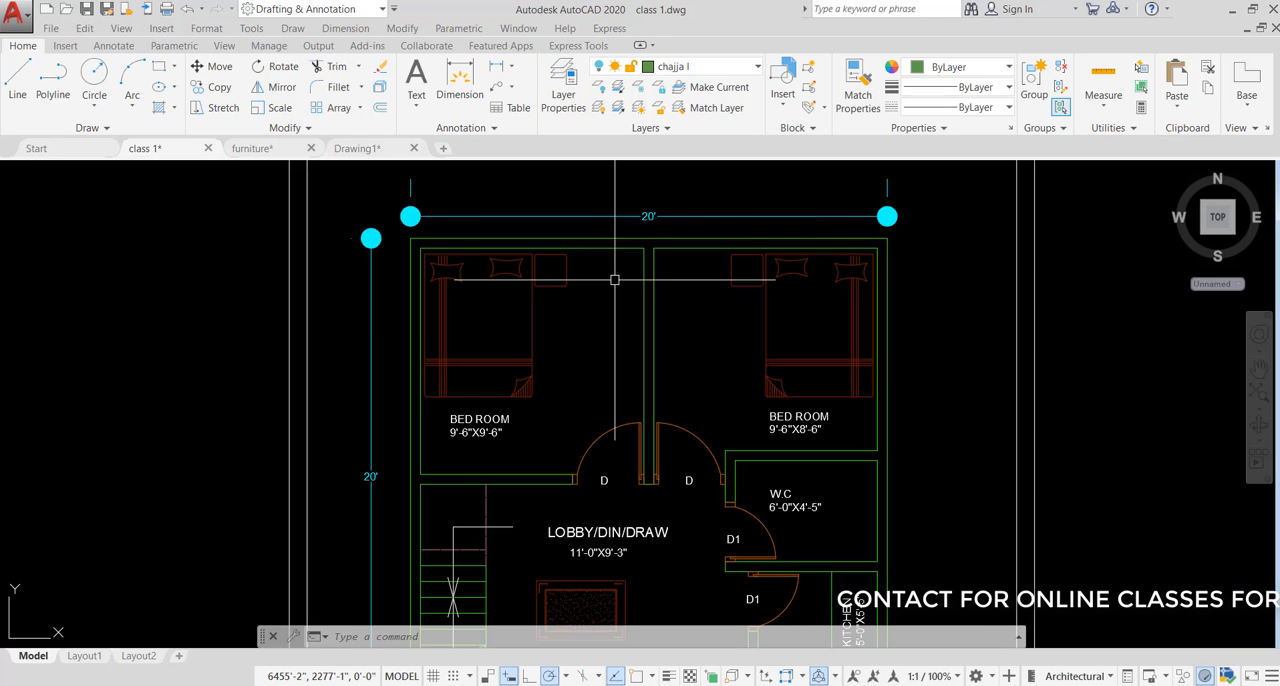
pyautogui.scroll(-2, 540, 260)
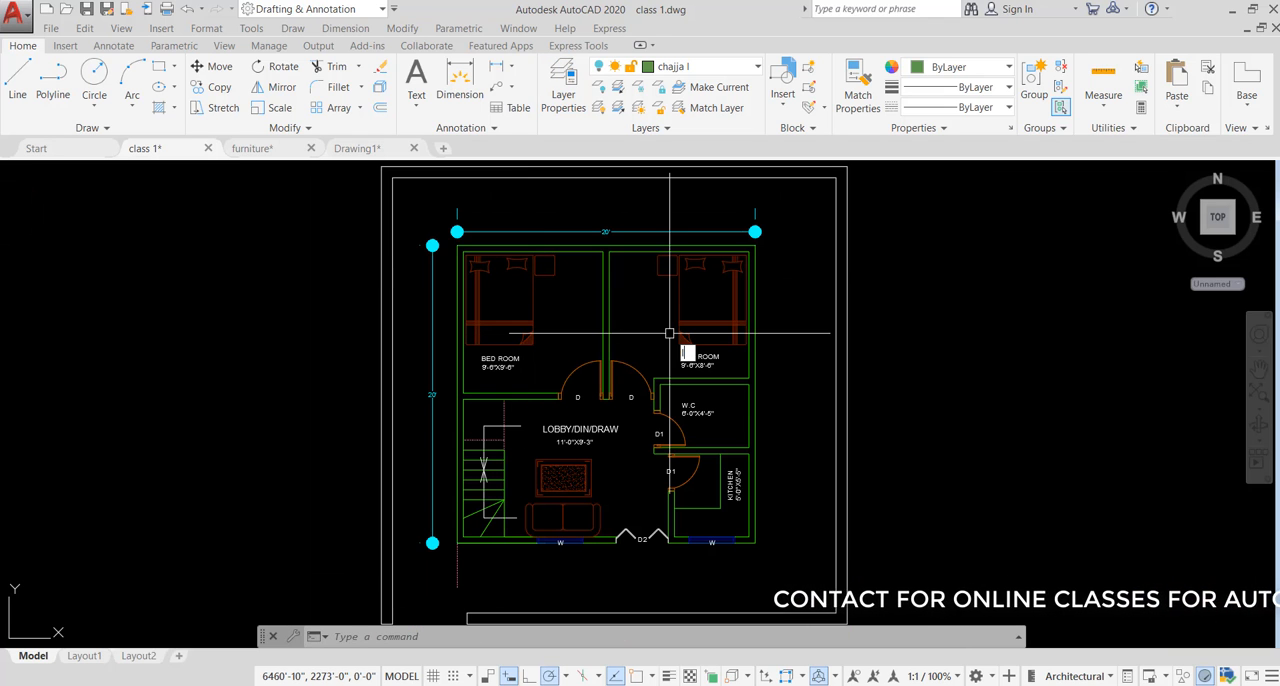
pyautogui.press('Return')
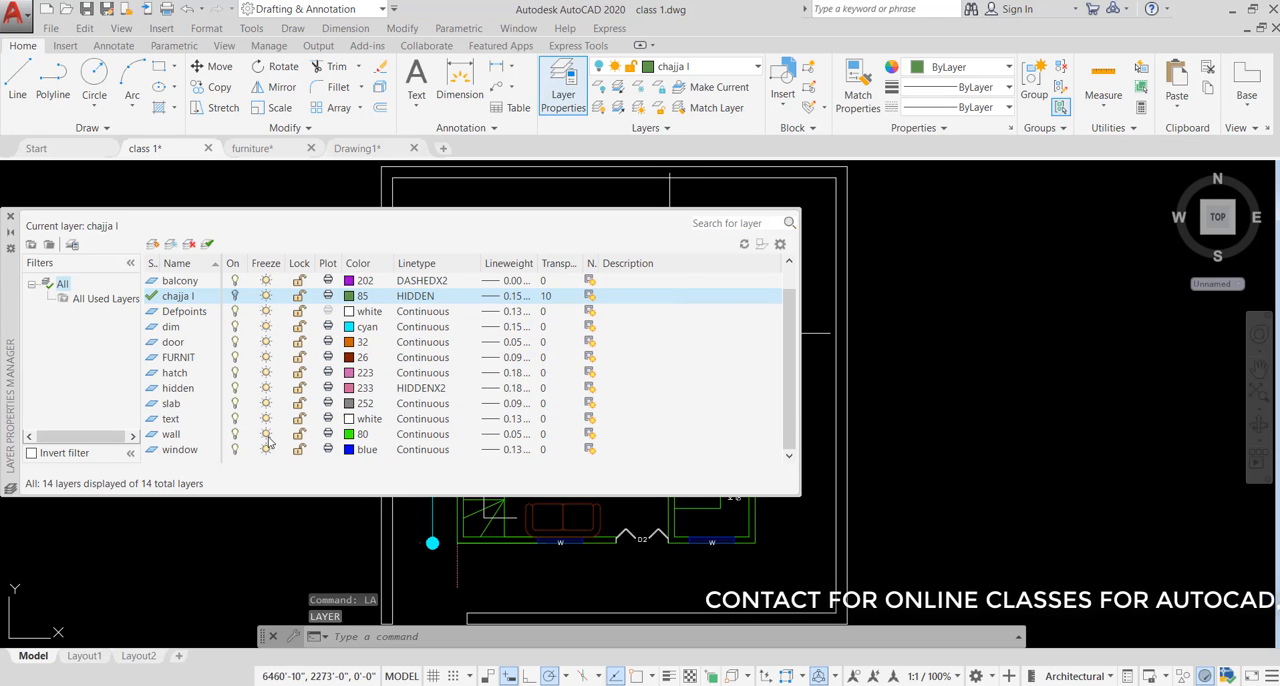
pyautogui.click(234, 296)
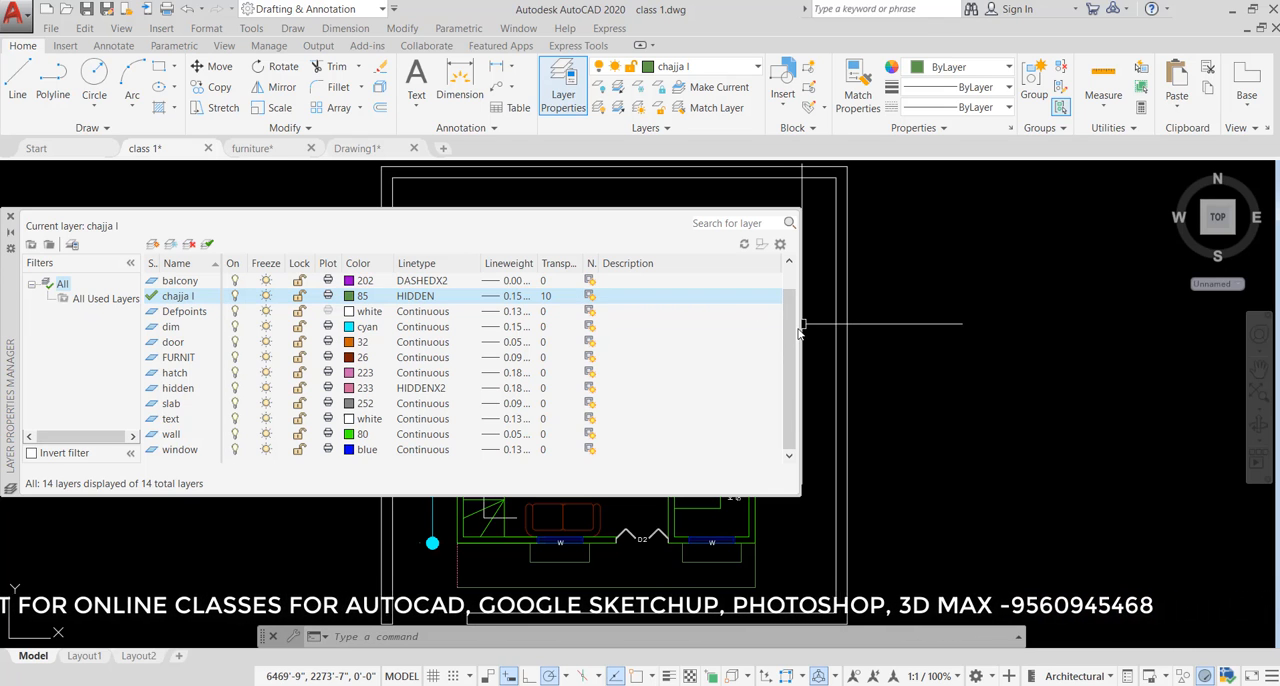
# - Narrow the Layer Properties Manager and keep it clear of the plan, freeze the dim layer, then thaw it again
pyautogui.moveTo(801, 326)
pyautogui.mouseDown()
pyautogui.moveTo(543, 330)
pyautogui.moveTo(605, 362)
pyautogui.mouseUp()
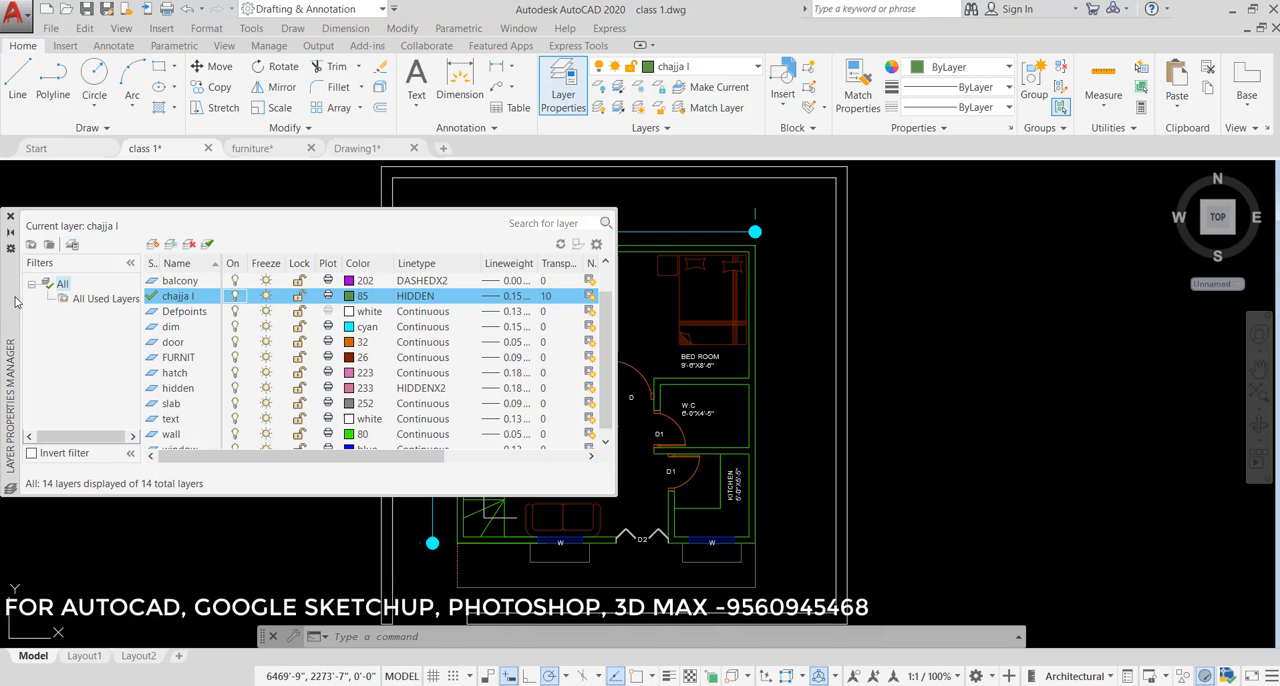
pyautogui.moveTo(14, 296)
pyautogui.mouseDown()
pyautogui.moveTo(532, 314)
pyautogui.moveTo(640, 451)
pyautogui.moveTo(664, 436)
pyautogui.mouseUp()
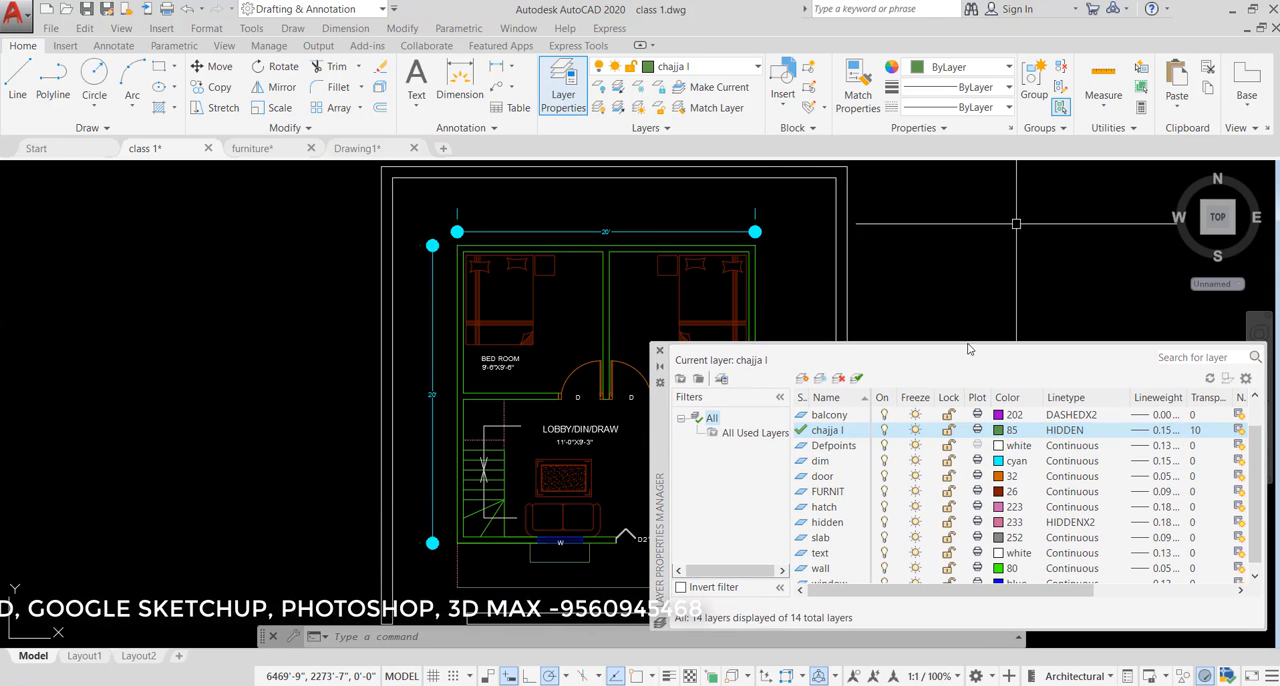
pyautogui.click(917, 462)
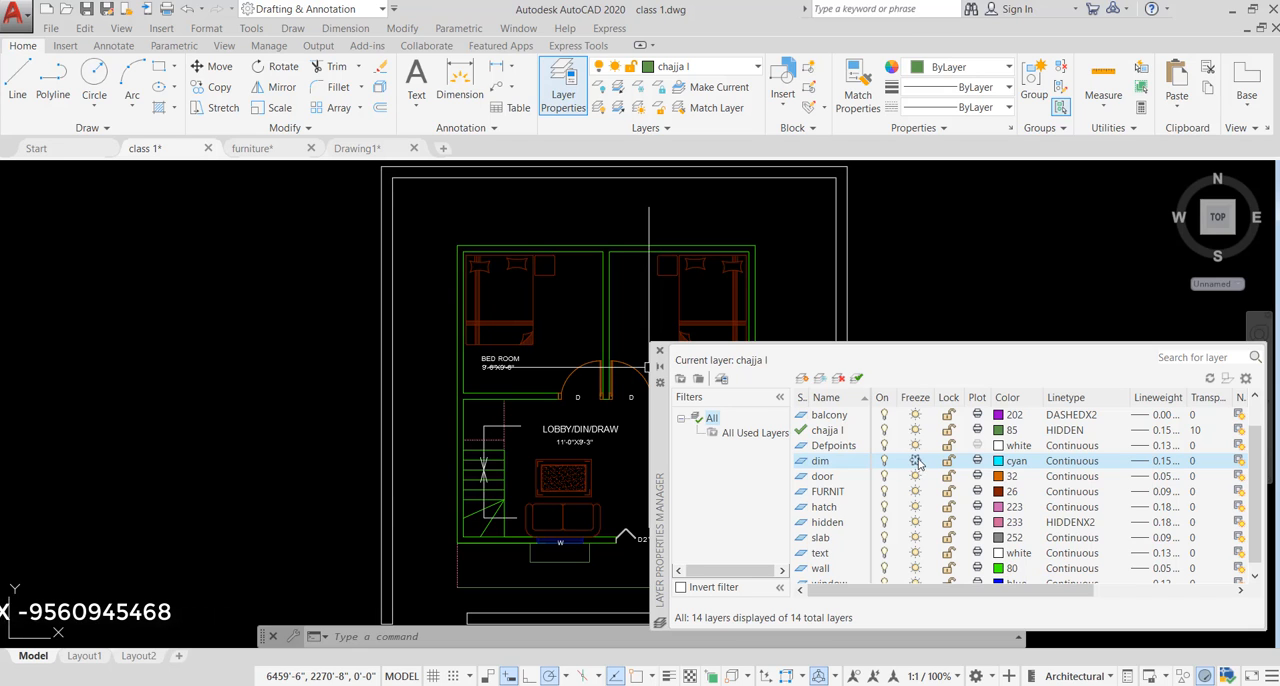
pyautogui.click(915, 460)
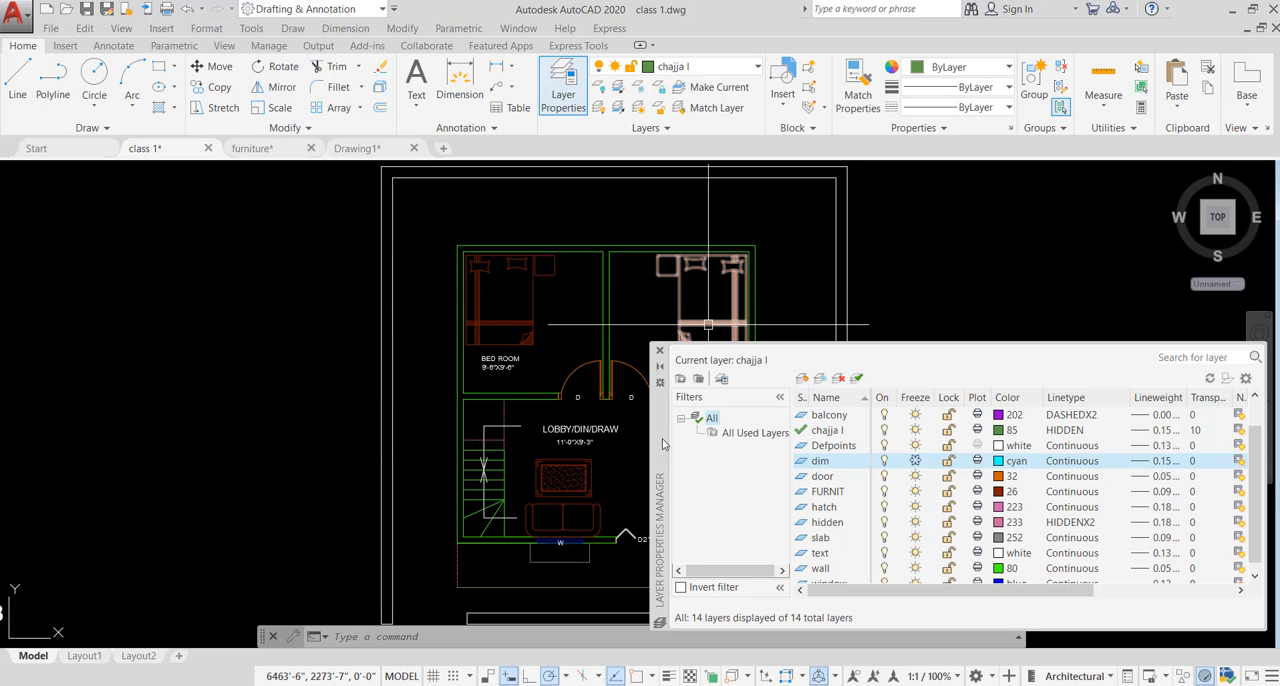
pyautogui.moveTo(662, 444); pyautogui.dragTo(384, 284)
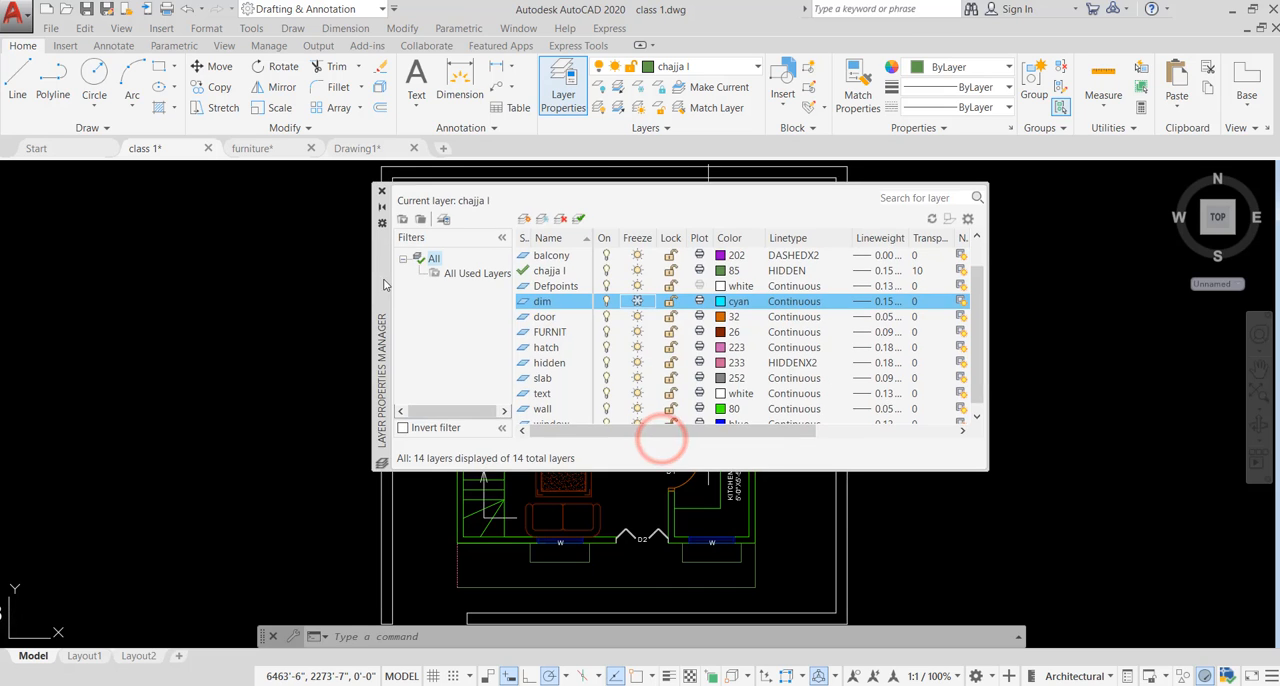
pyautogui.click(634, 300)
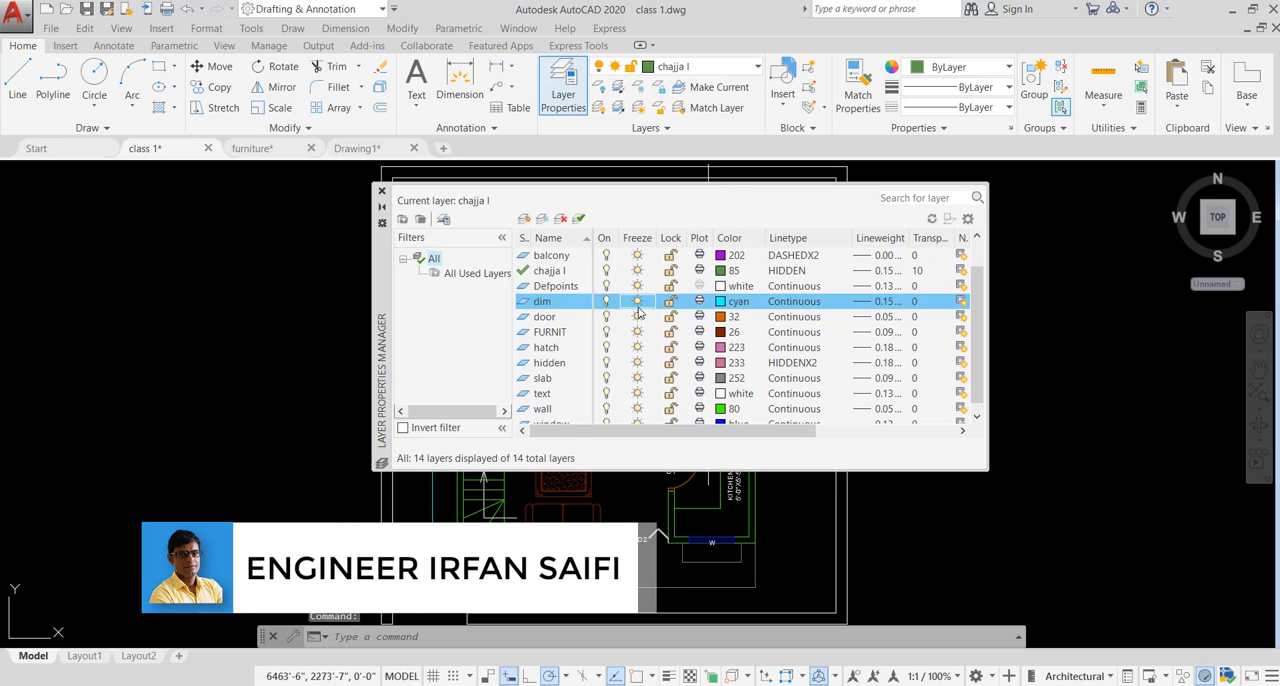
# - Lock the dim layer, then move the Layer Properties Manager aside and auto-hide it to inspect the locked dimensions
pyautogui.click(669, 303)
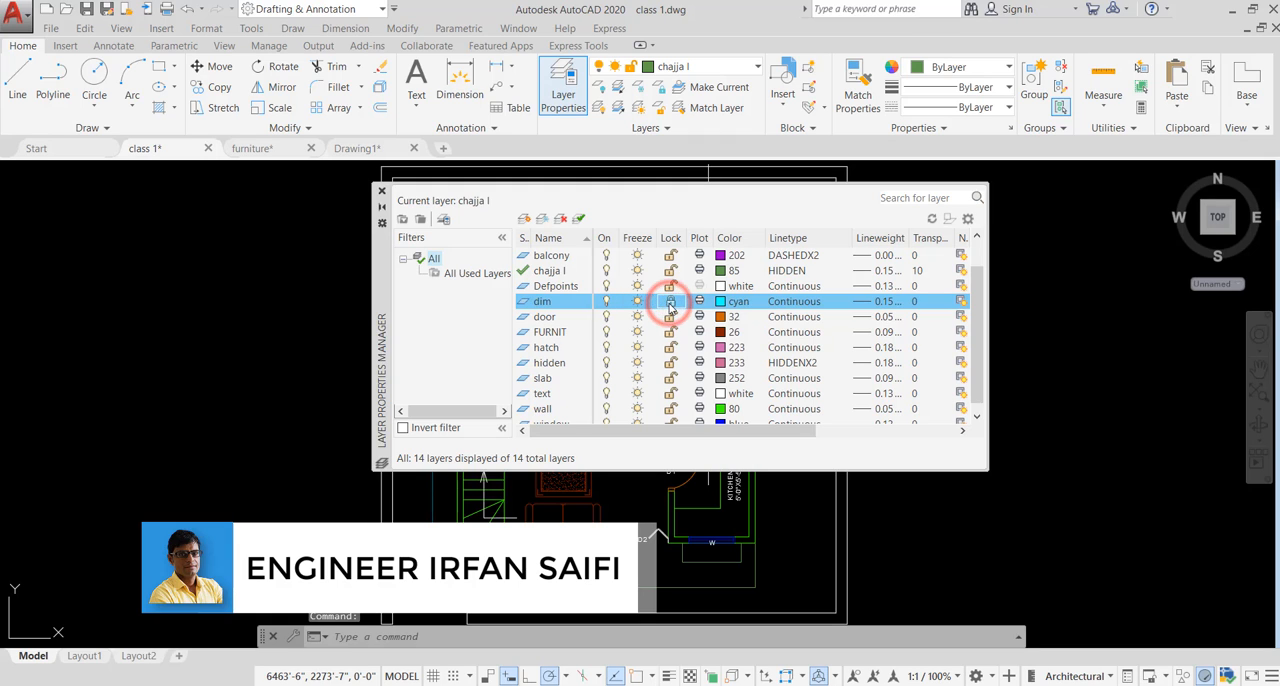
pyautogui.click(383, 210)
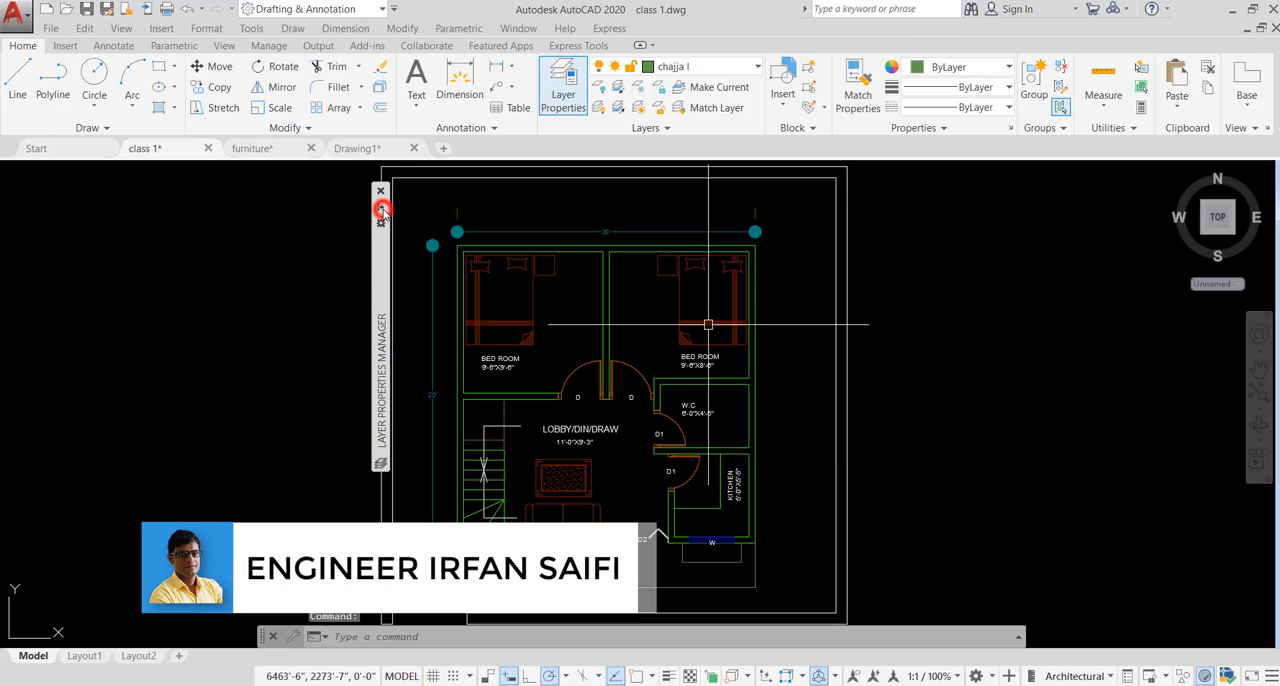
pyautogui.click(375, 260)
pyautogui.moveTo(291, 284); pyautogui.dragTo(63, 287)
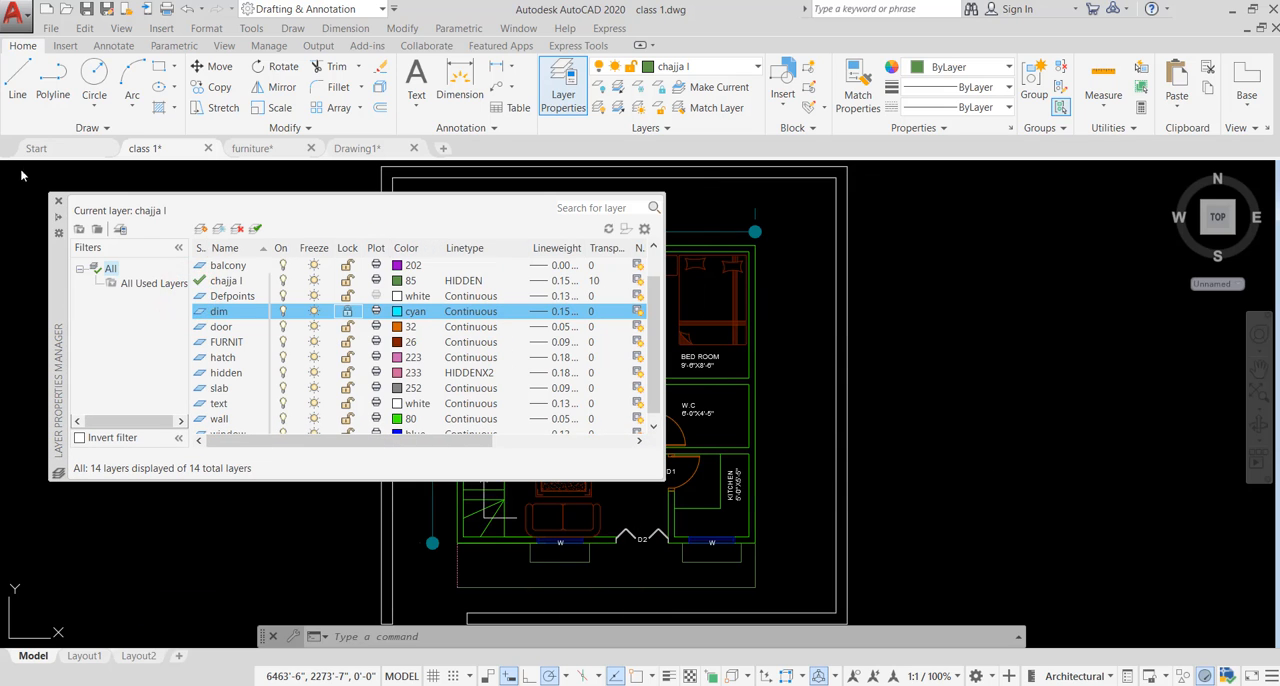
pyautogui.click(58, 217)
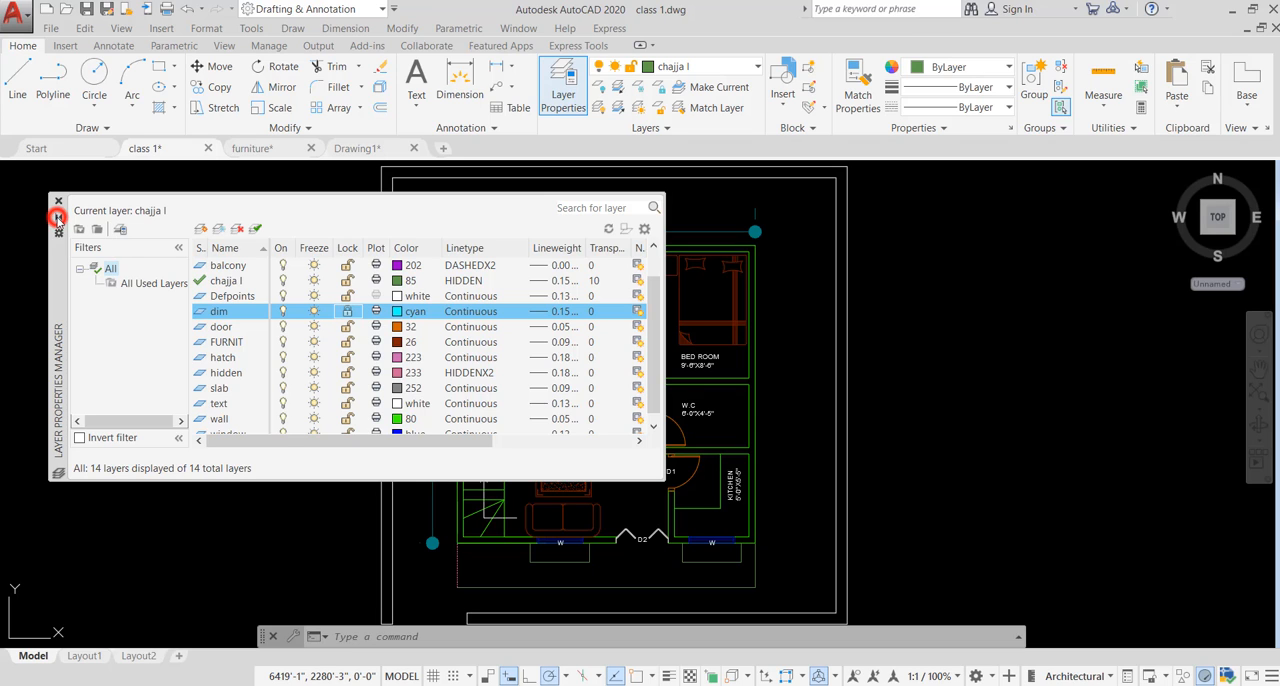
pyautogui.click(58, 218)
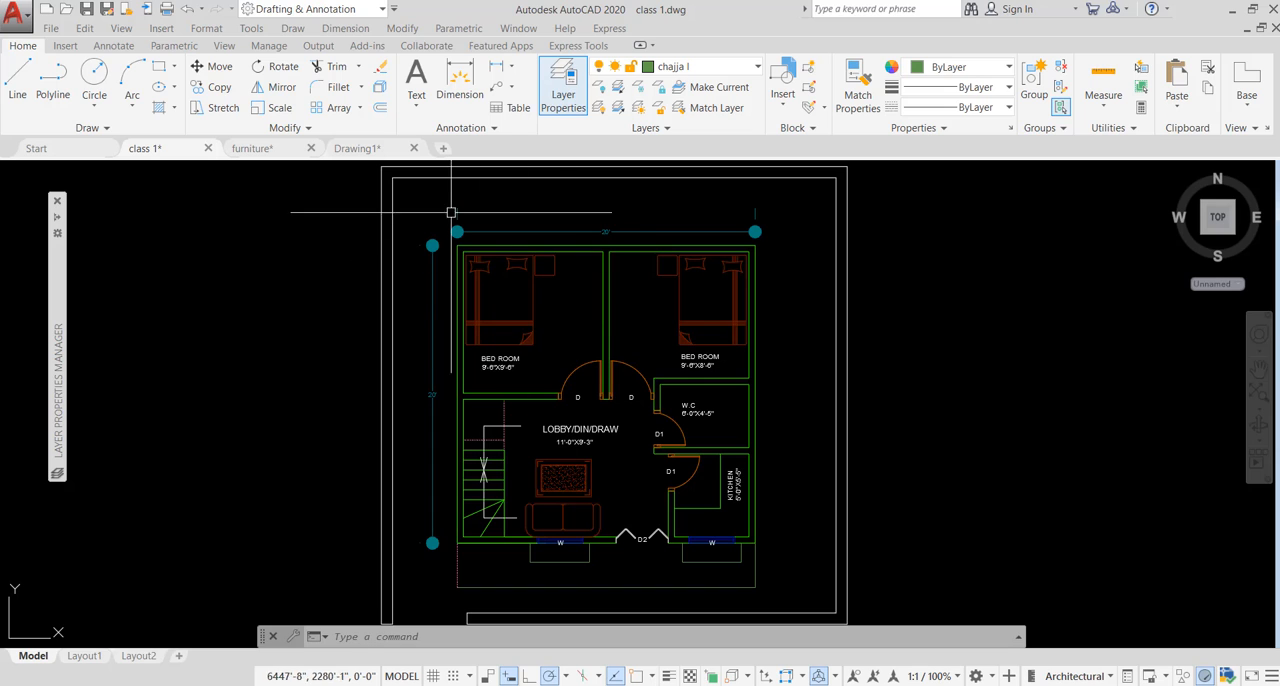
pyautogui.moveTo(60, 218)
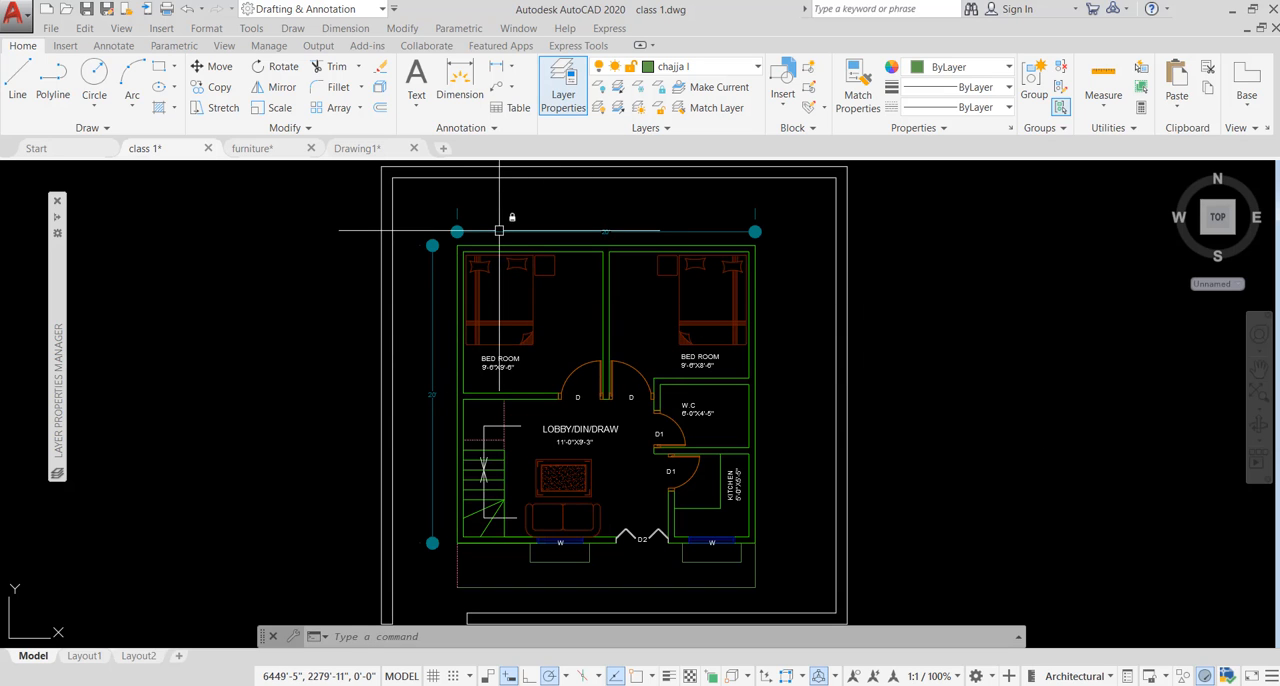
# - Erase the entire plan while the dim layer is locked, examine the dimensions, and undo the erasure
pyautogui.scroll(-4, 541, 230)
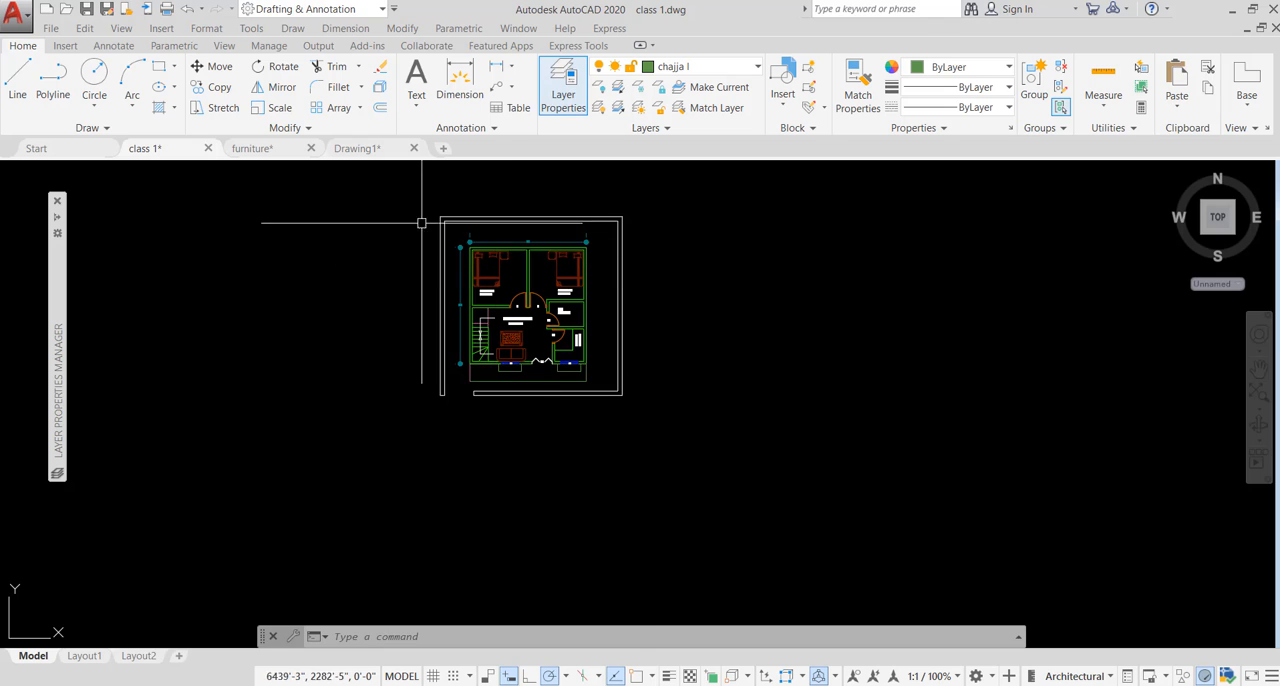
pyautogui.click(397, 194)
pyautogui.click(776, 491)
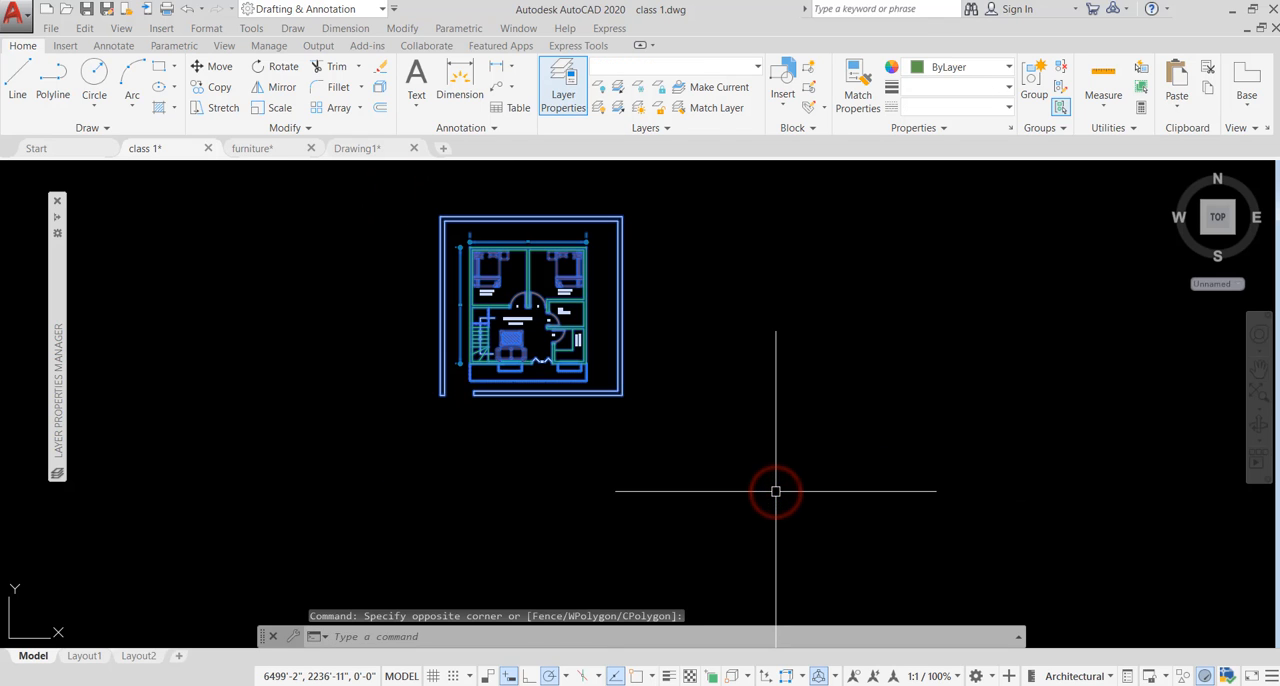
pyautogui.press('Delete')
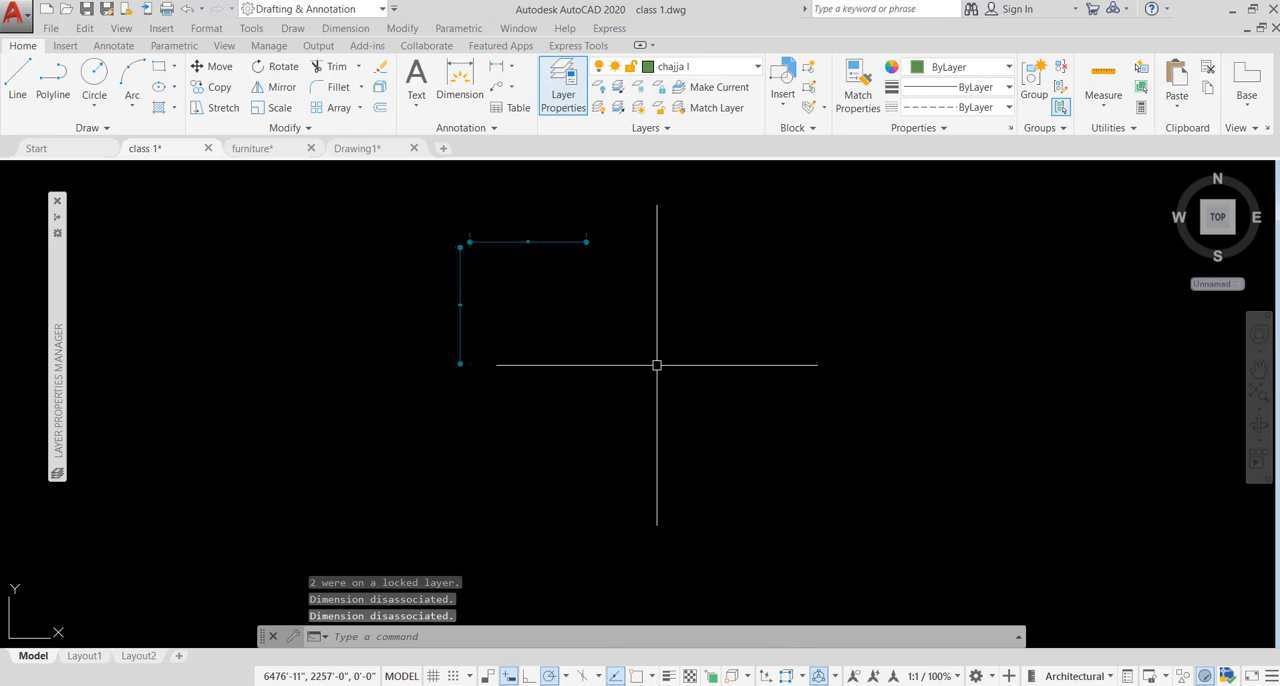
pyautogui.scroll(4, 505, 236)
pyautogui.scroll(2, 583, 245)
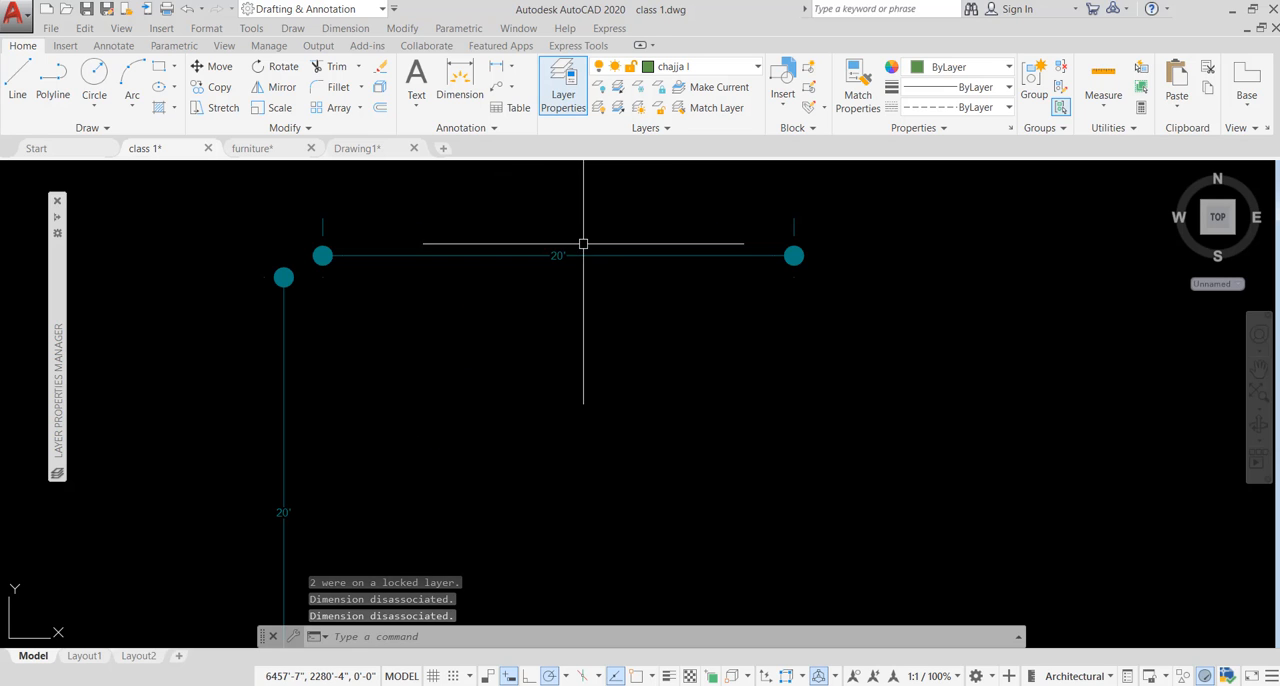
pyautogui.scroll(-4, 767, 227)
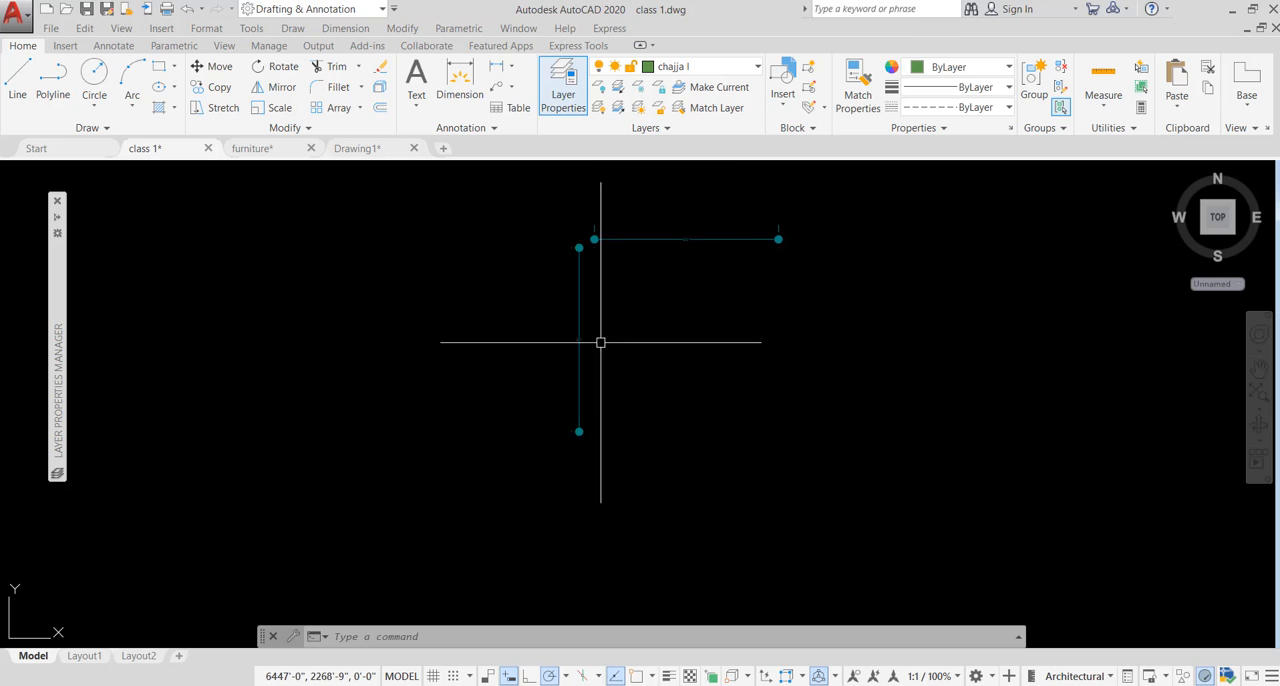
pyautogui.hotkey('ctrl', 'z')
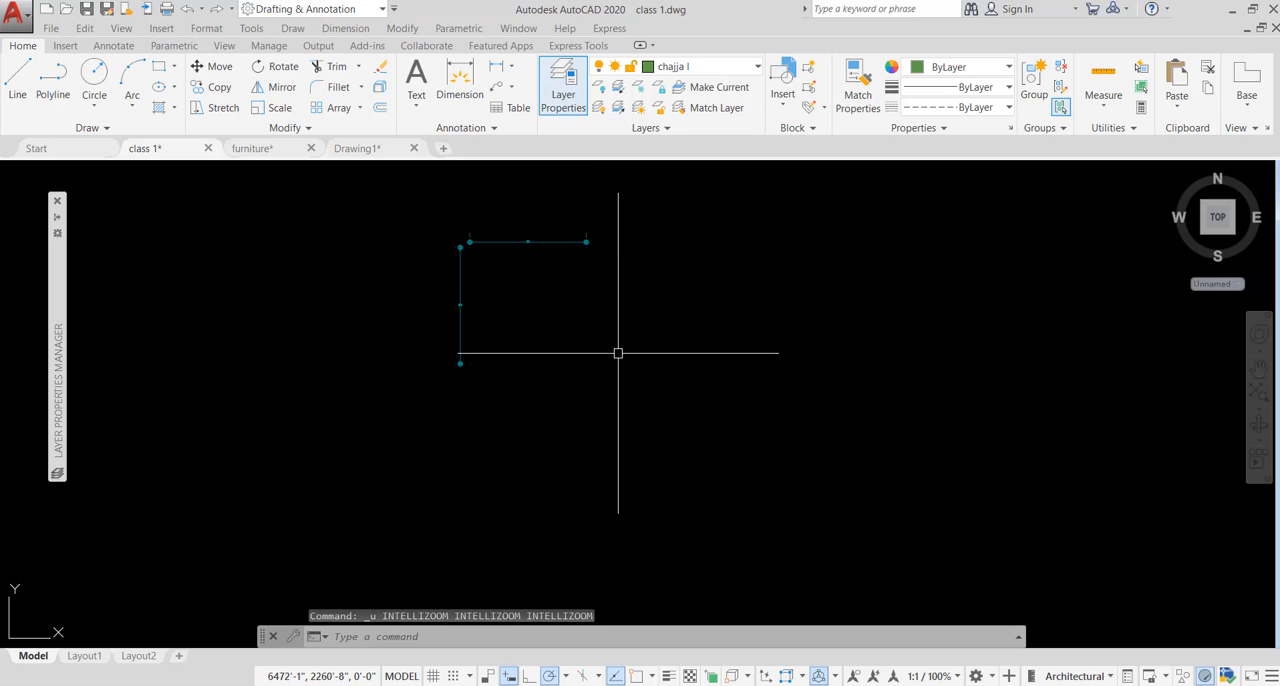
pyautogui.hotkey('ctrl', 'z')
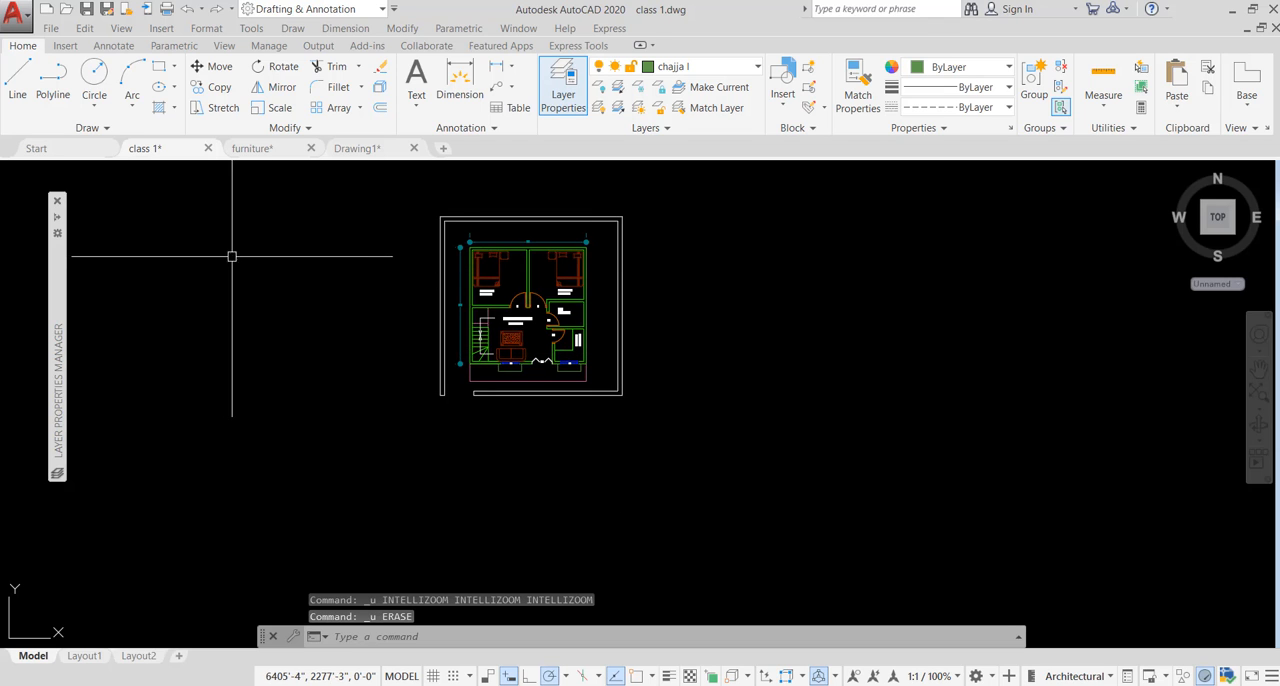
# - Unlock the dim layer and disable its plotting in the Layer Properties Manager, then auto-hide the manager
pyautogui.click(57, 216)
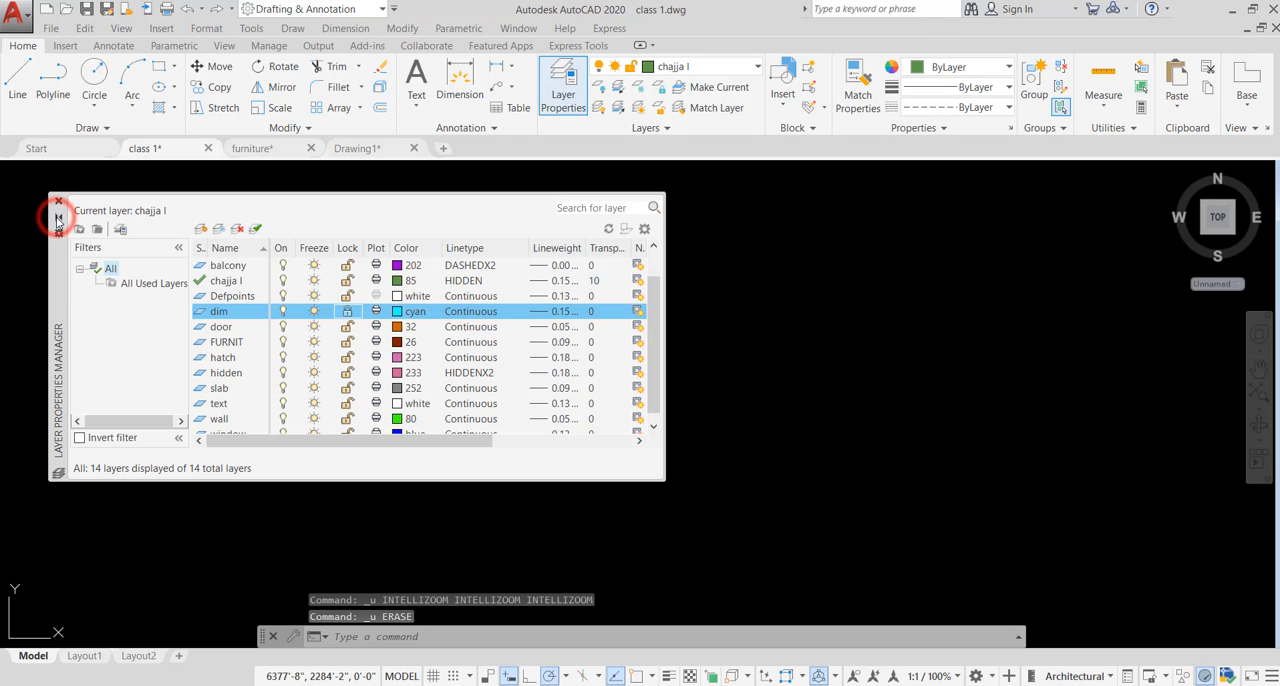
pyautogui.click(347, 311)
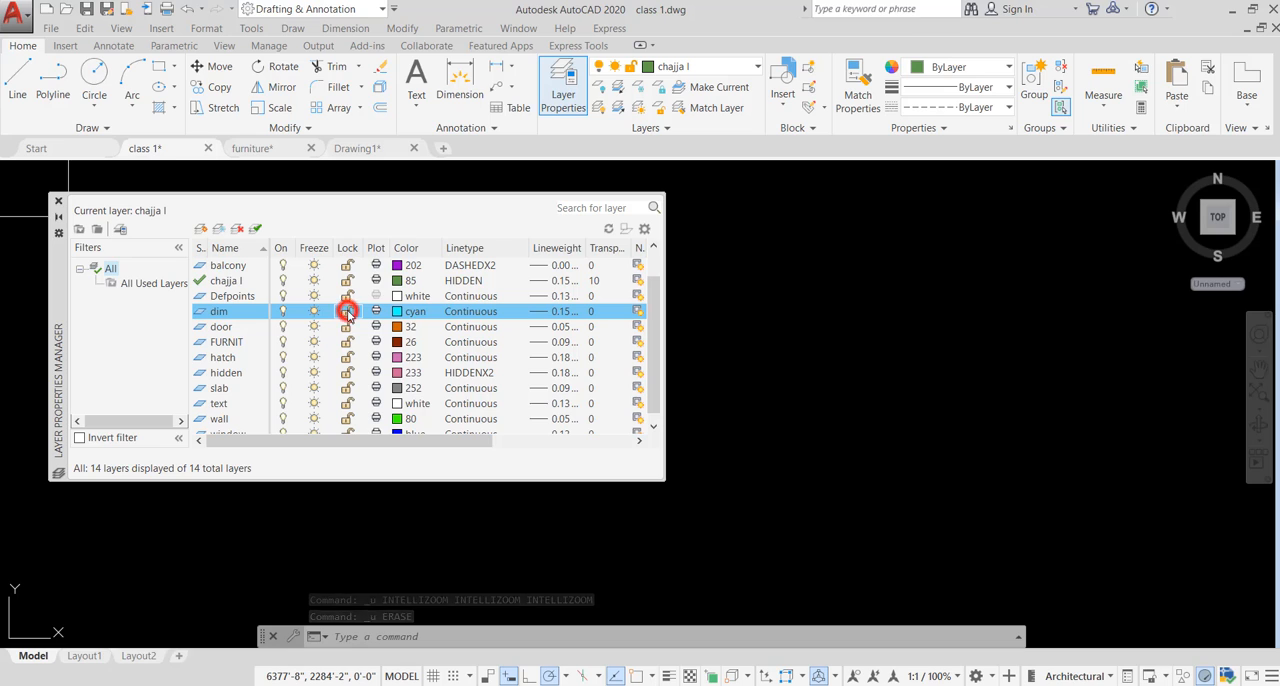
pyautogui.click(359, 199)
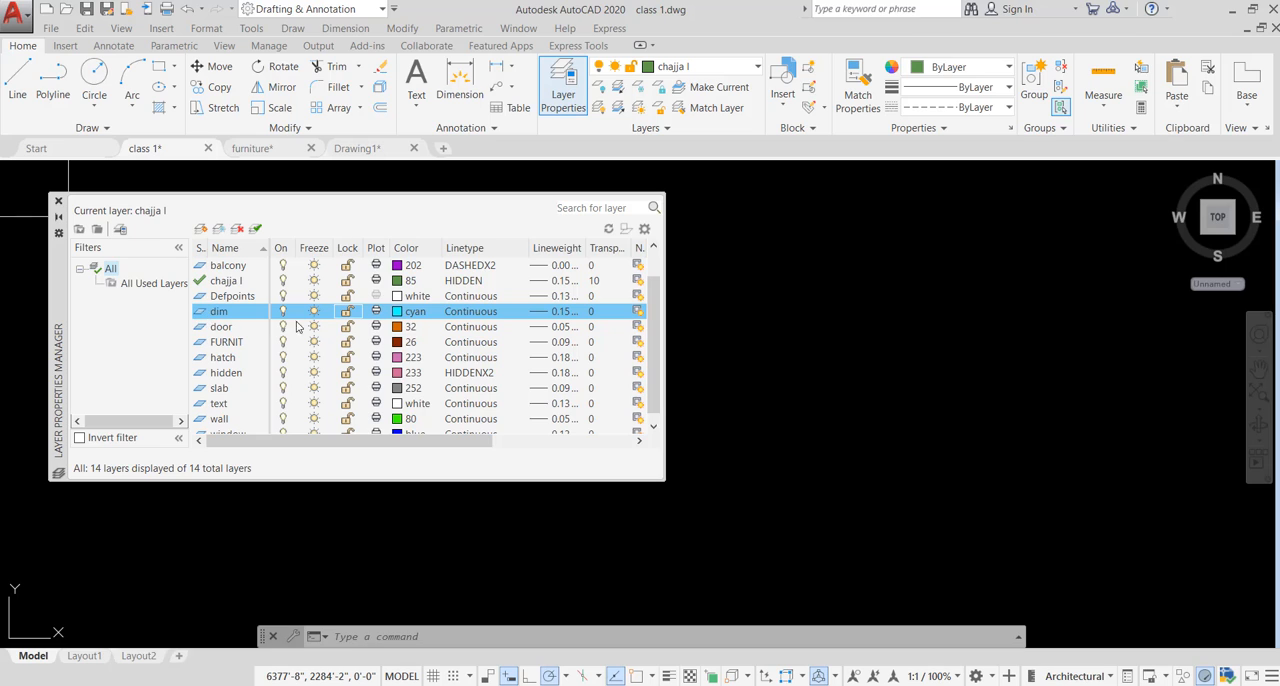
pyautogui.click(377, 313)
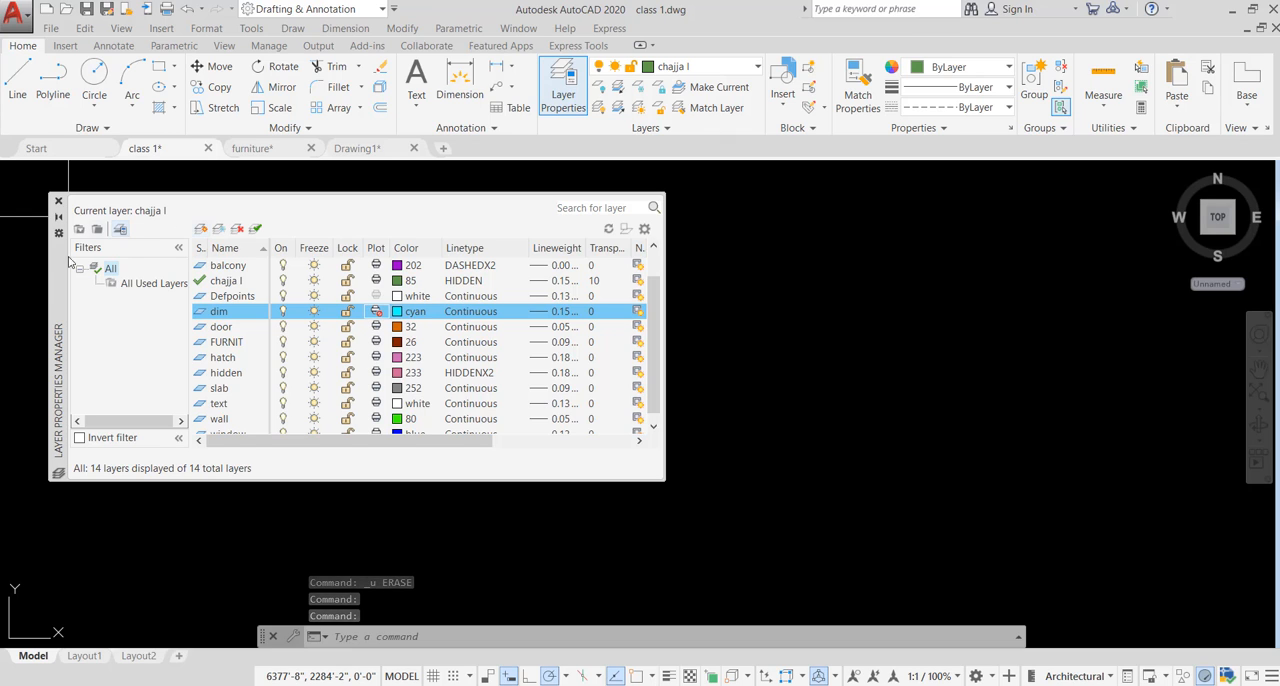
pyautogui.click(58, 216)
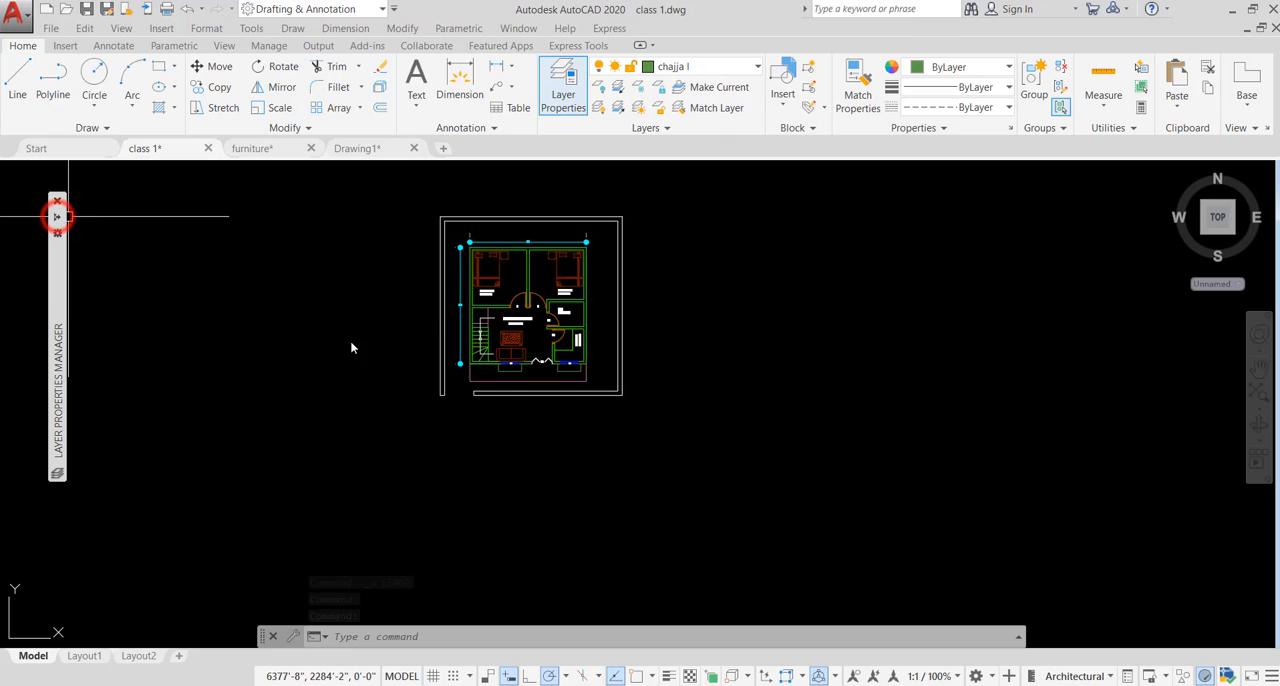
# - Start a single-sheet plot of the plan using the Canon G2010 series printer and A4 paper
pyautogui.scroll(2, 443, 230)
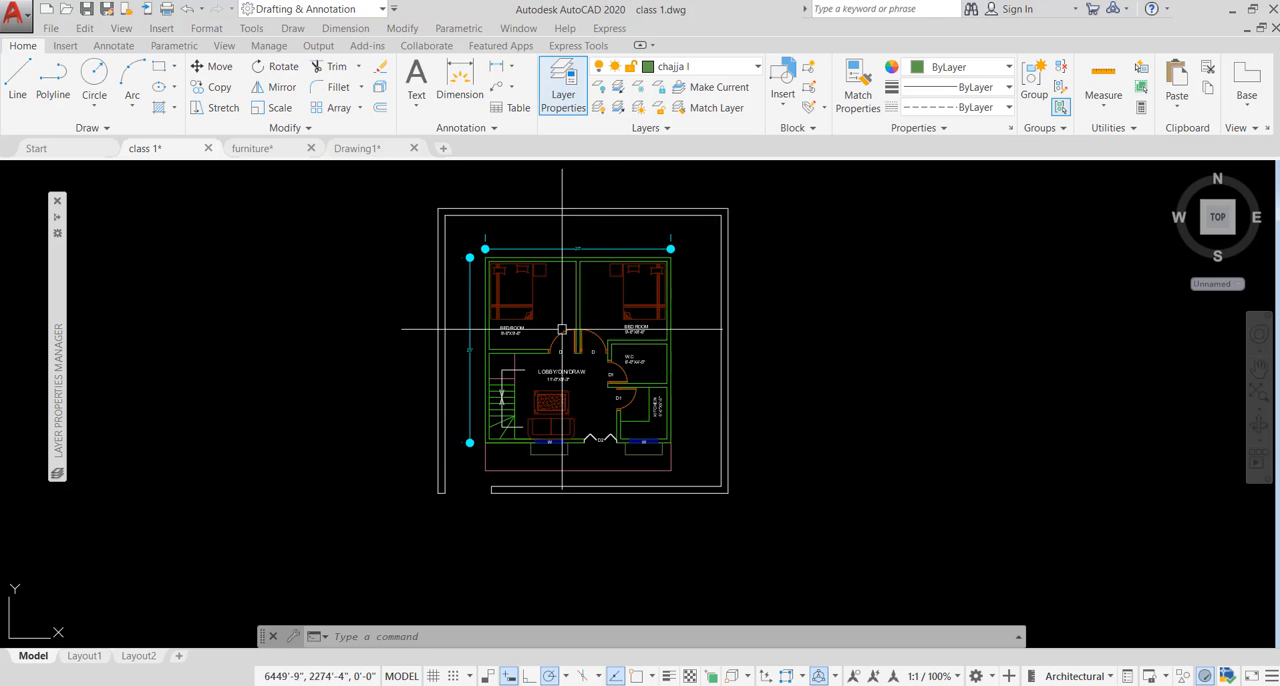
pyautogui.hotkey('ctrl', 'p')
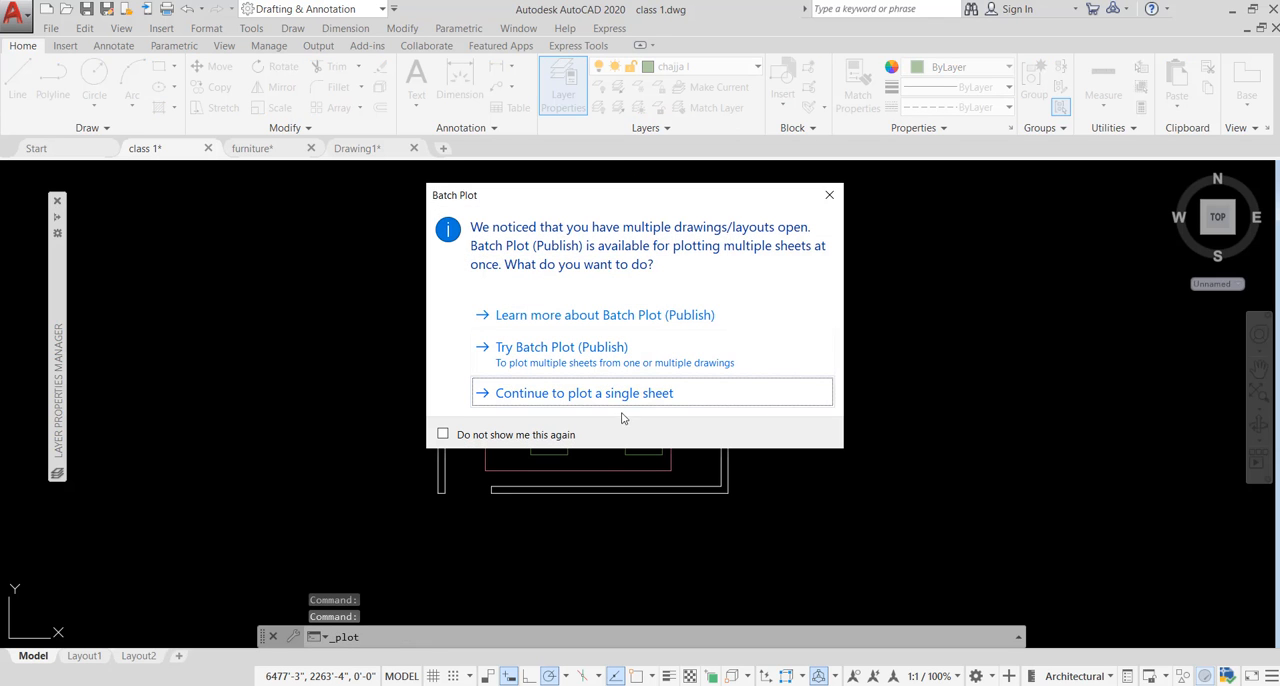
pyautogui.click(620, 393)
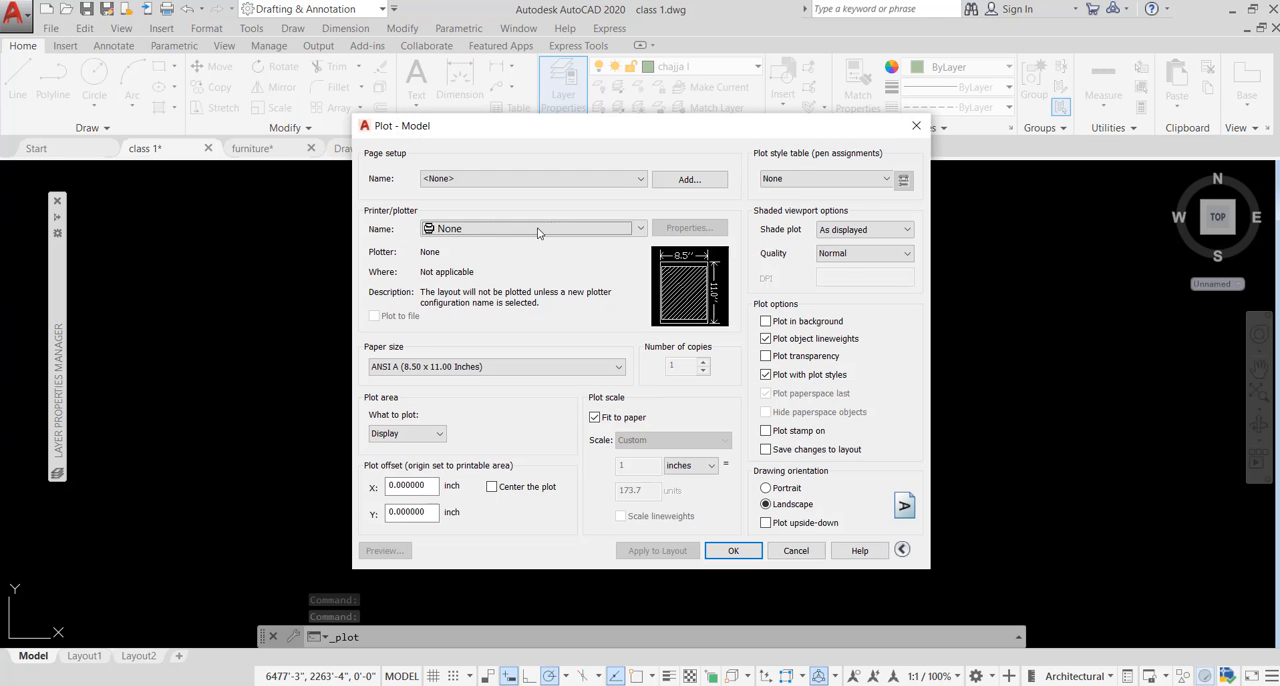
pyautogui.click(536, 230)
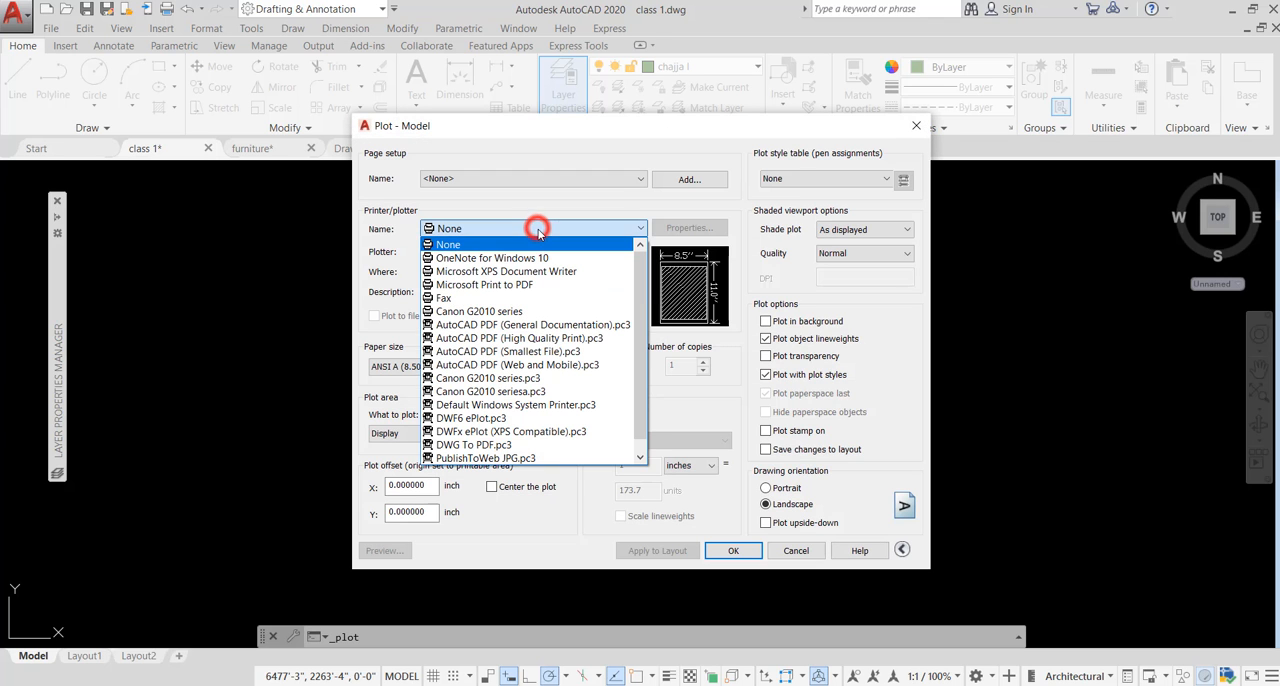
pyautogui.click(489, 312)
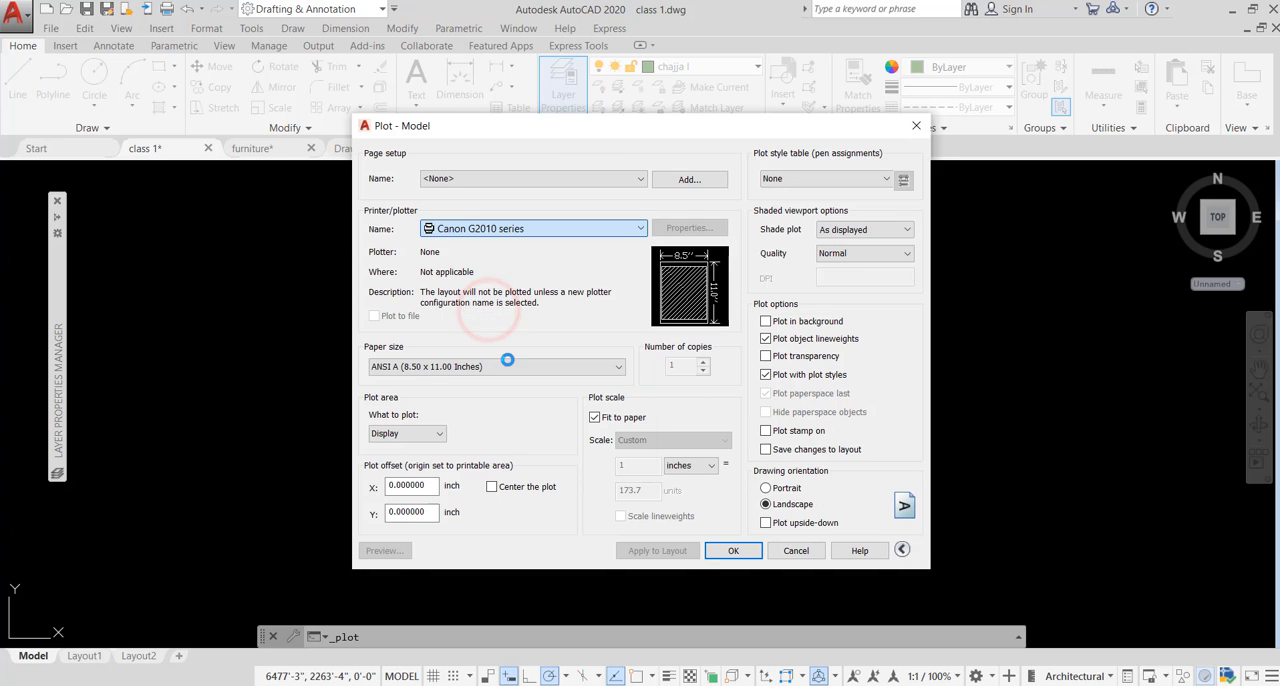
pyautogui.click(566, 369)
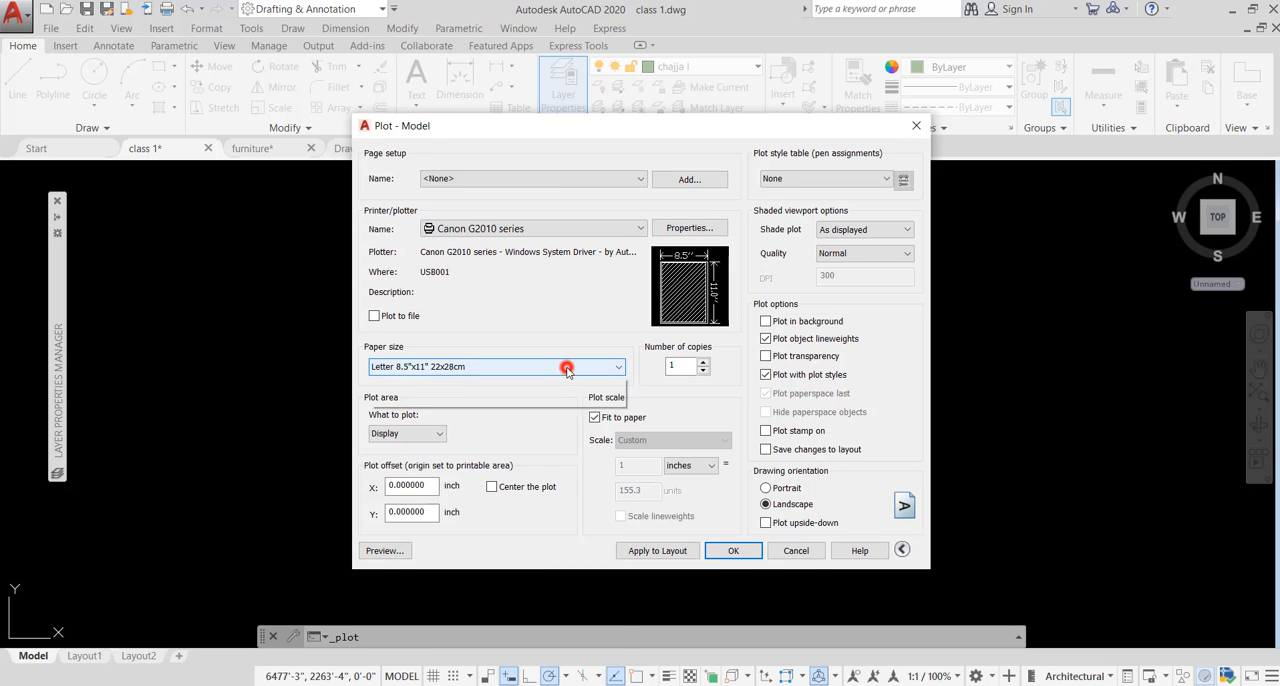
pyautogui.click(377, 649)
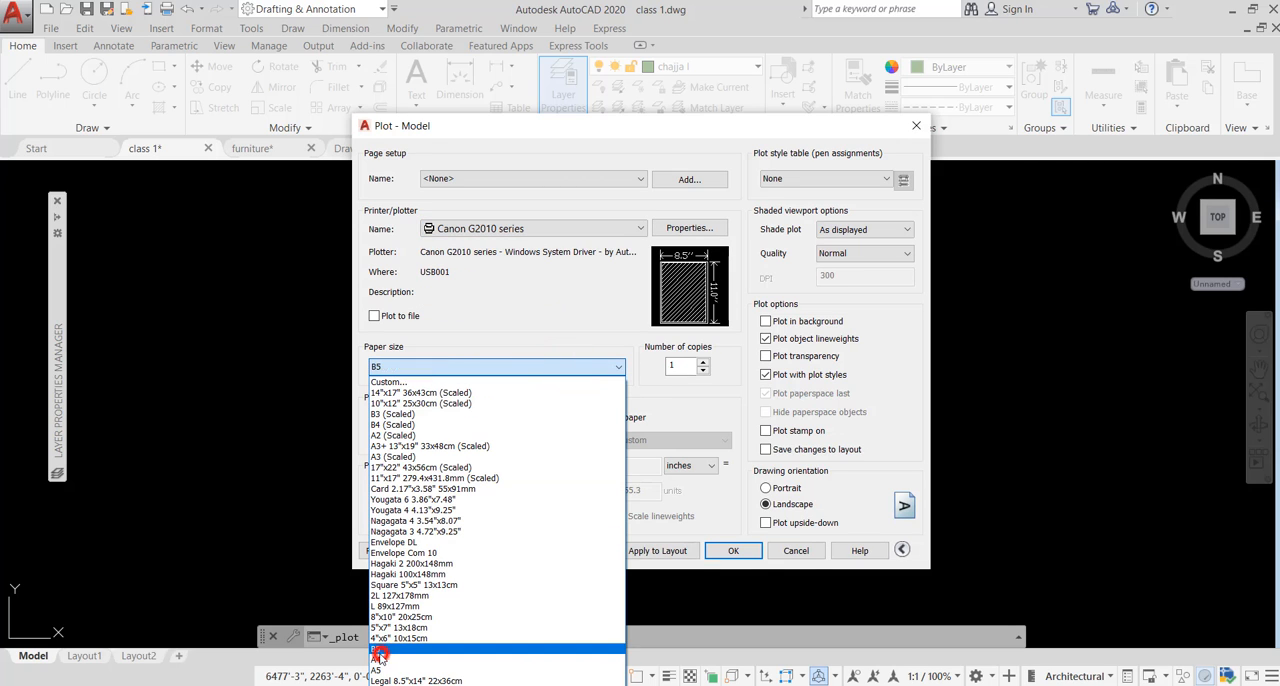
pyautogui.click(615, 368)
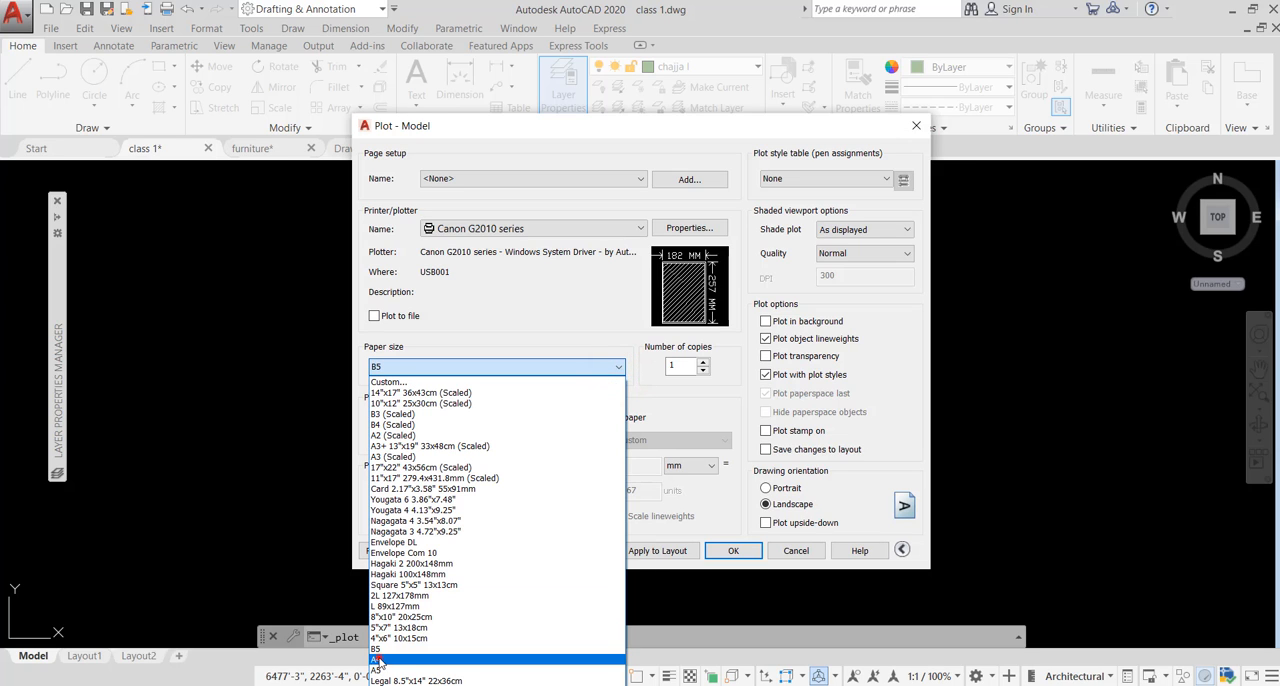
pyautogui.click(388, 660)
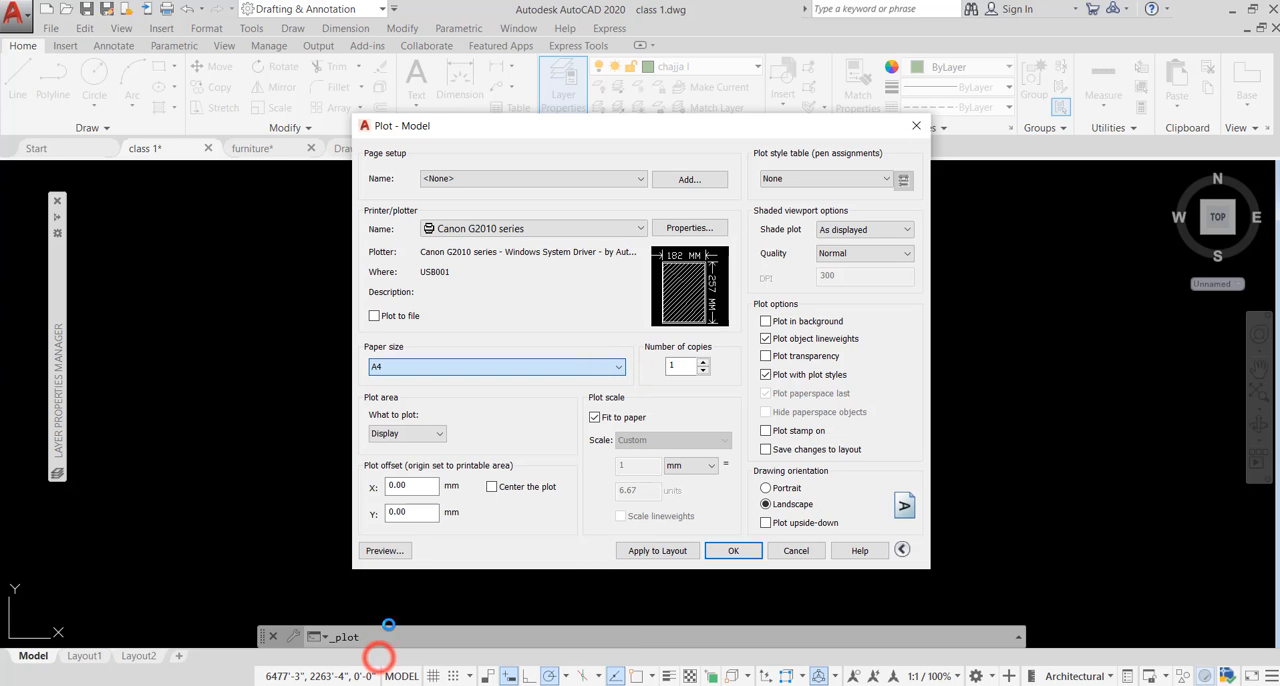
# - Set the plot area to a window around the whole plan, centered on the sheet in landscape orientation
pyautogui.click(439, 433)
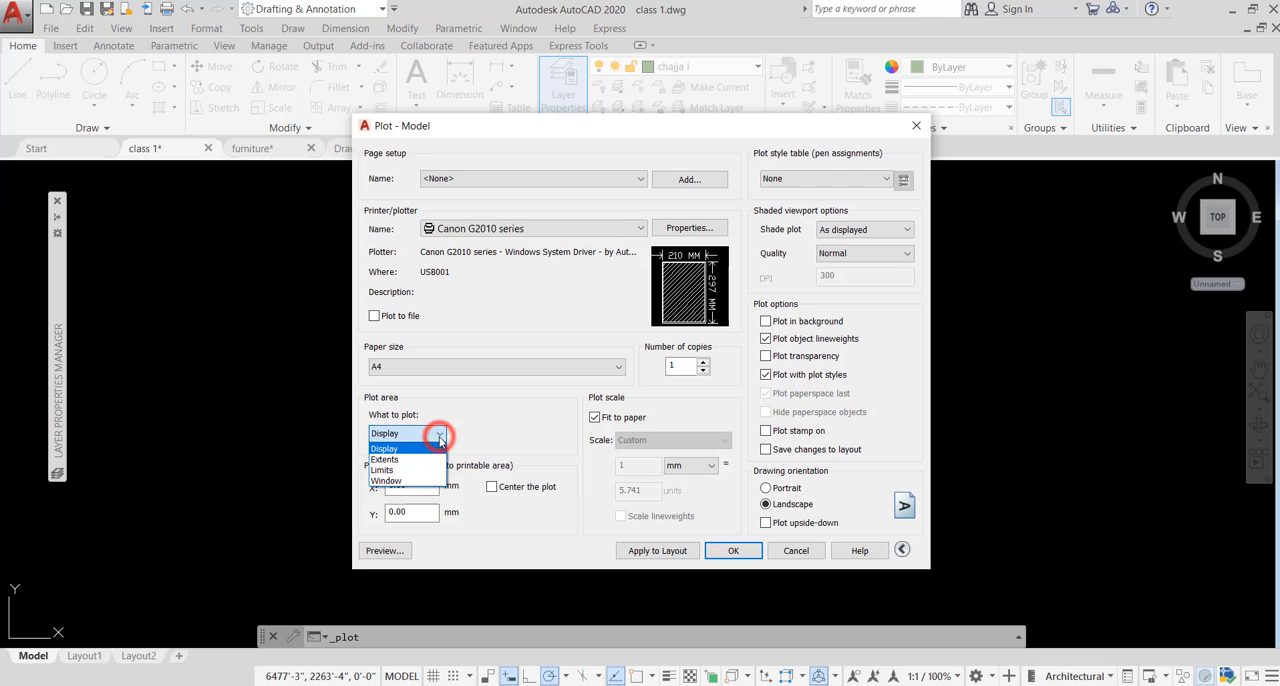
pyautogui.click(398, 482)
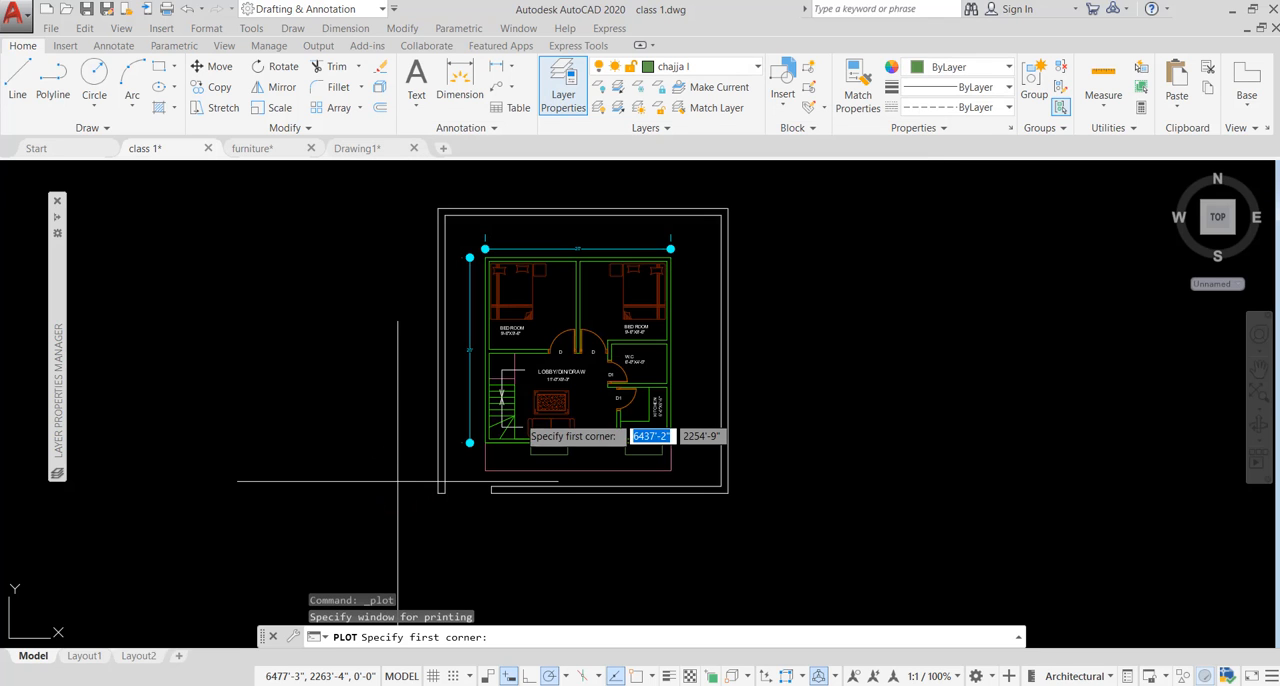
pyautogui.click(406, 191)
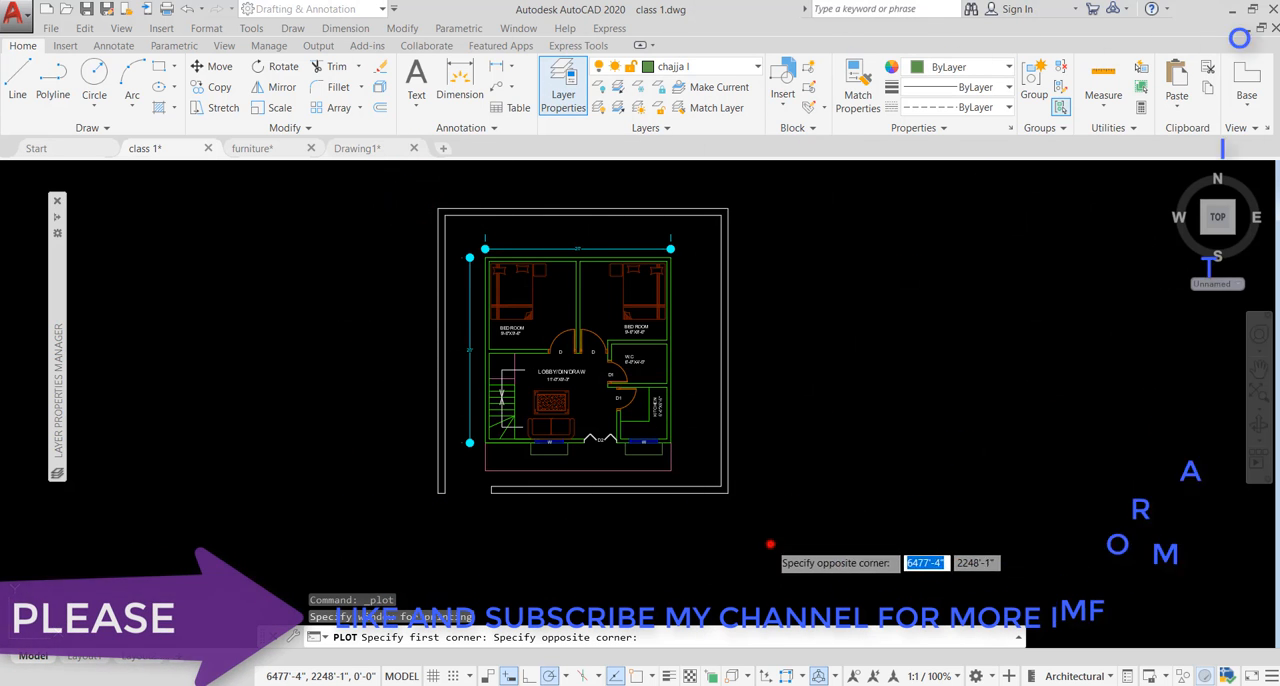
pyautogui.click(771, 544)
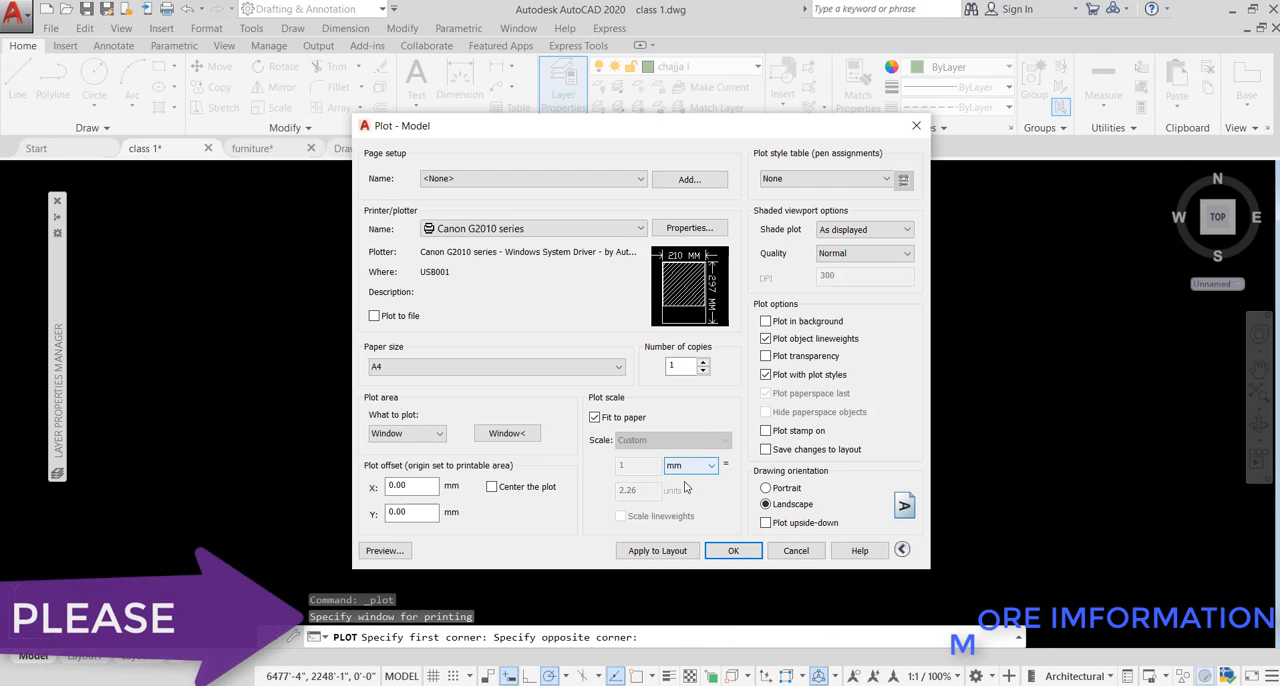
pyautogui.click(765, 488)
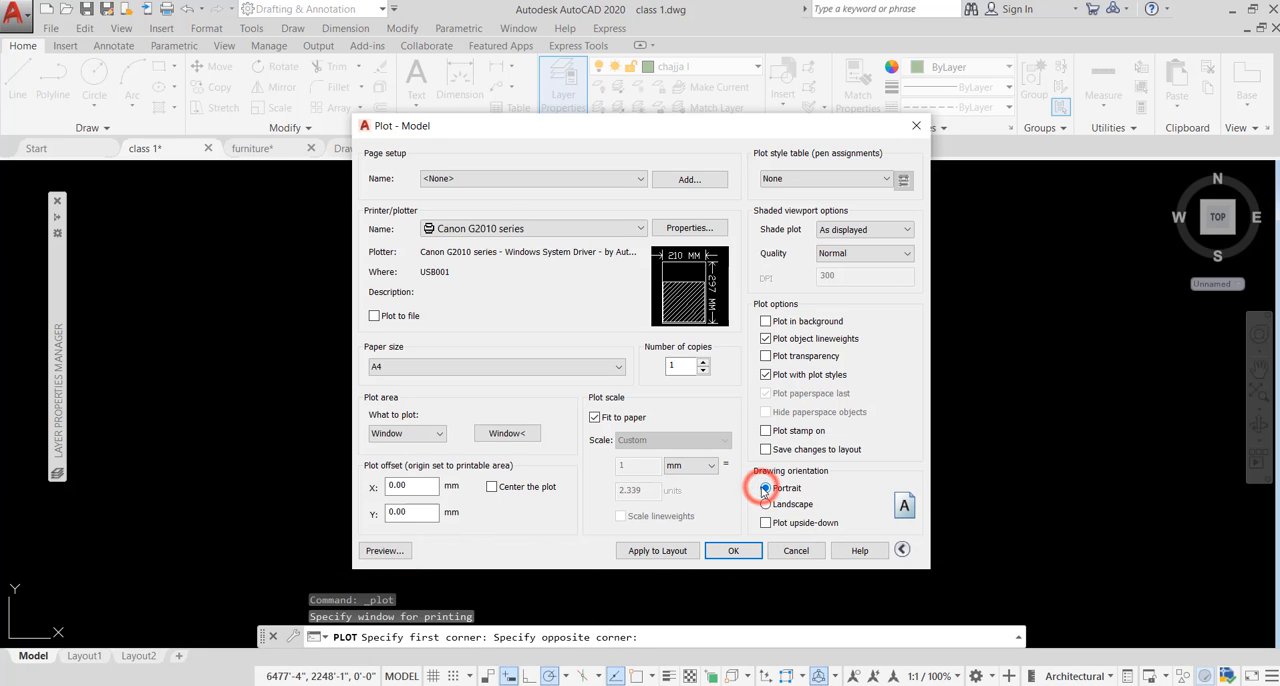
pyautogui.click(491, 488)
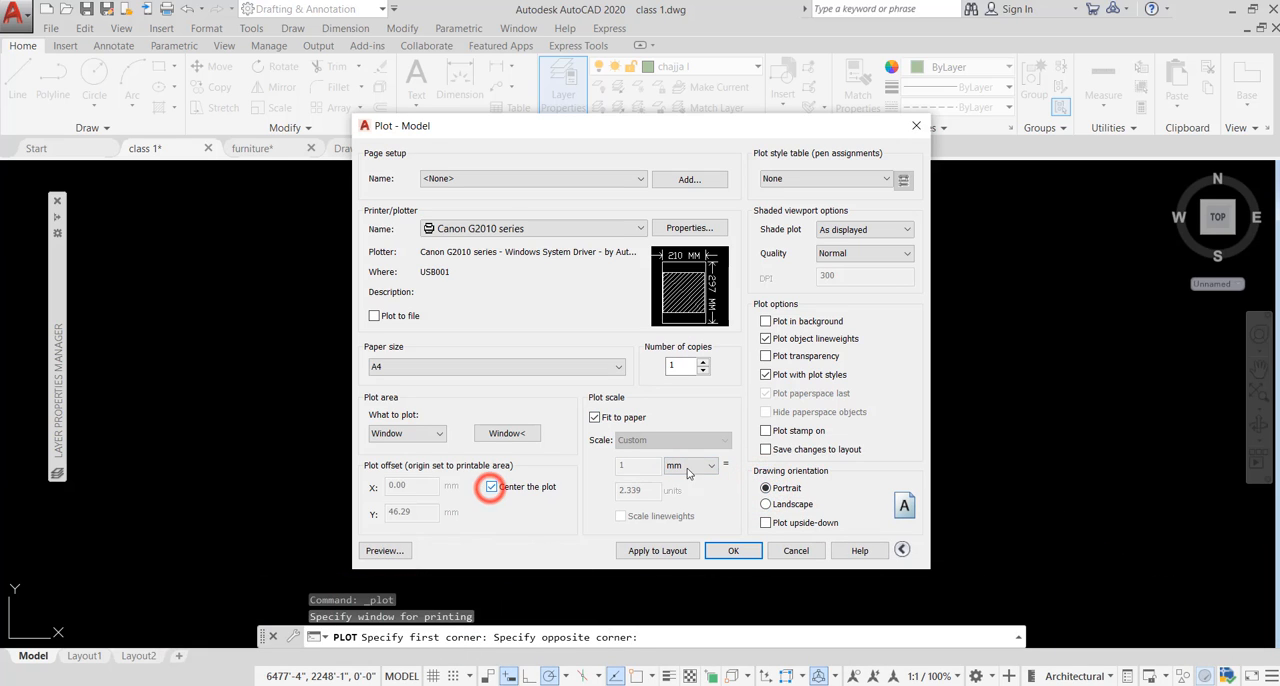
pyautogui.click(766, 504)
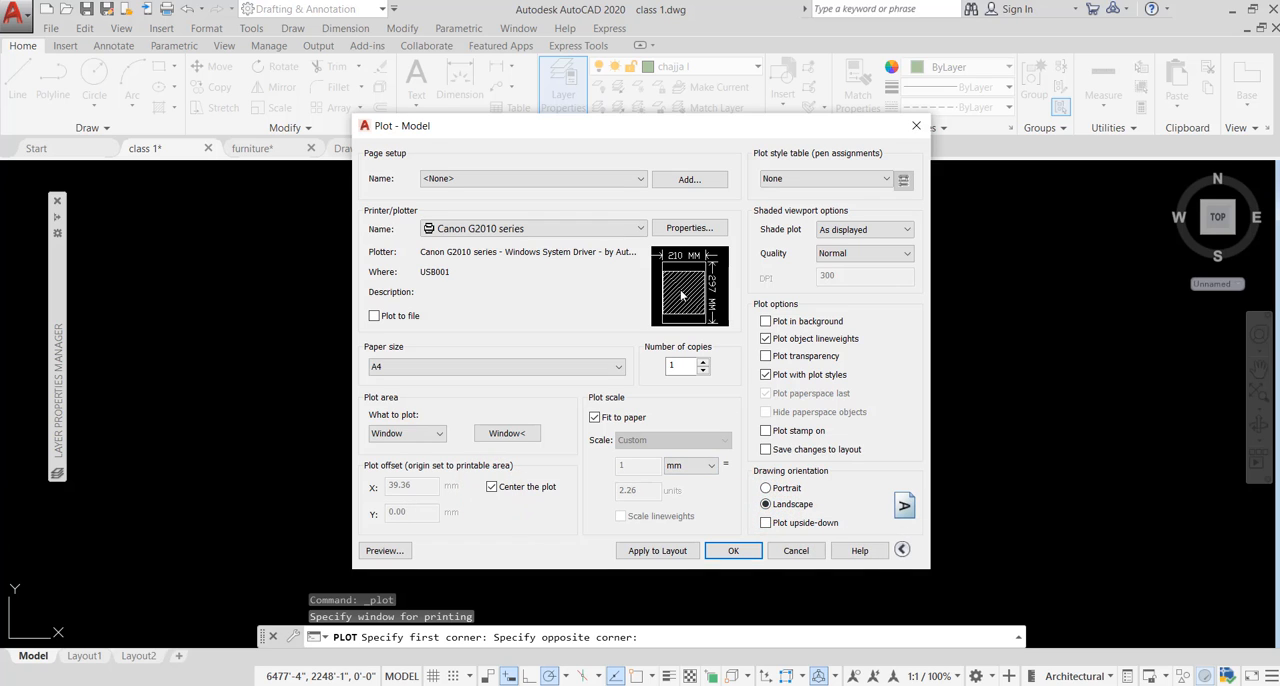
# - Preview the plot to check the dimensions, then leave the preview and cancel plotting
pyautogui.click(393, 551)
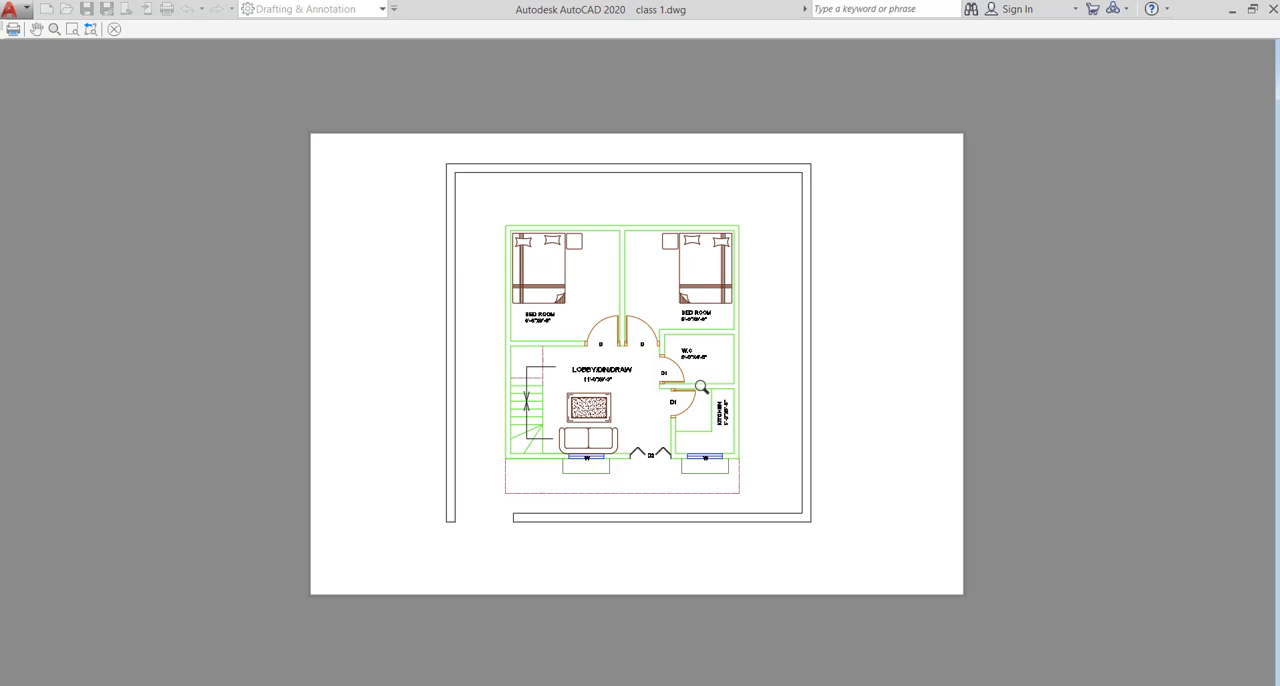
pyautogui.press('Escape')
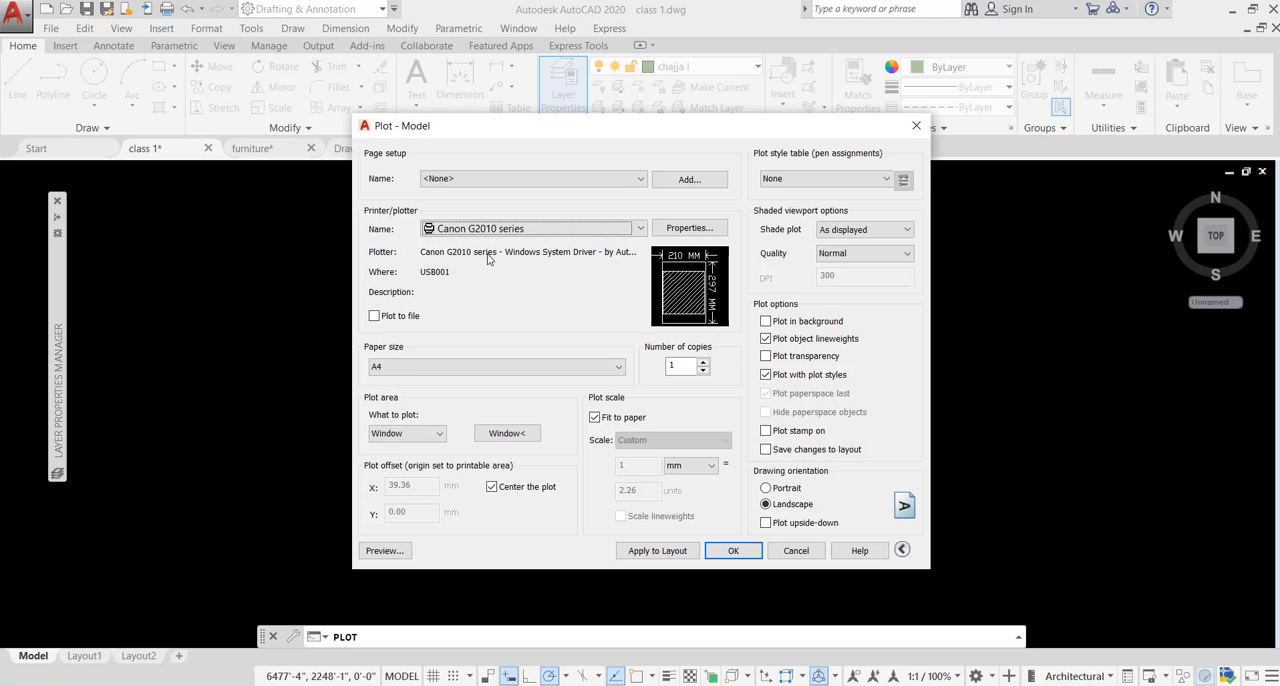
pyautogui.press('Escape')
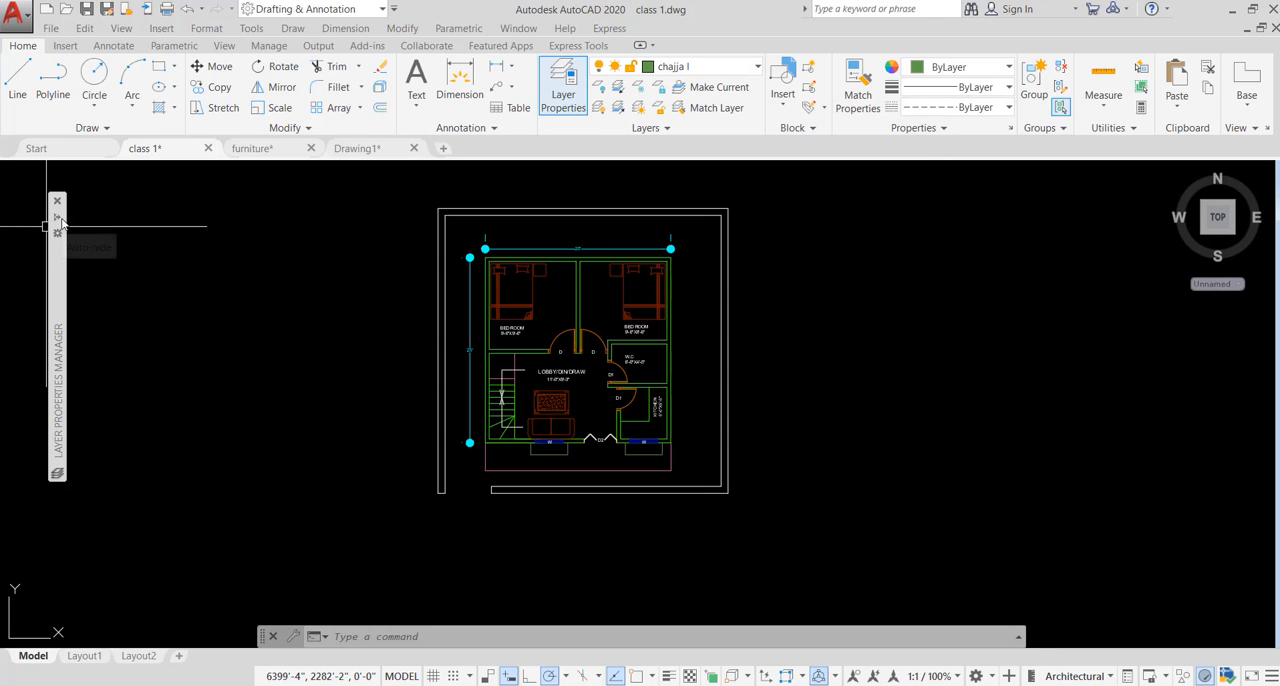
# - Open the dim layer's transparency setting, accept it, and examine the dimension above the bedrooms
pyautogui.moveTo(57, 222)
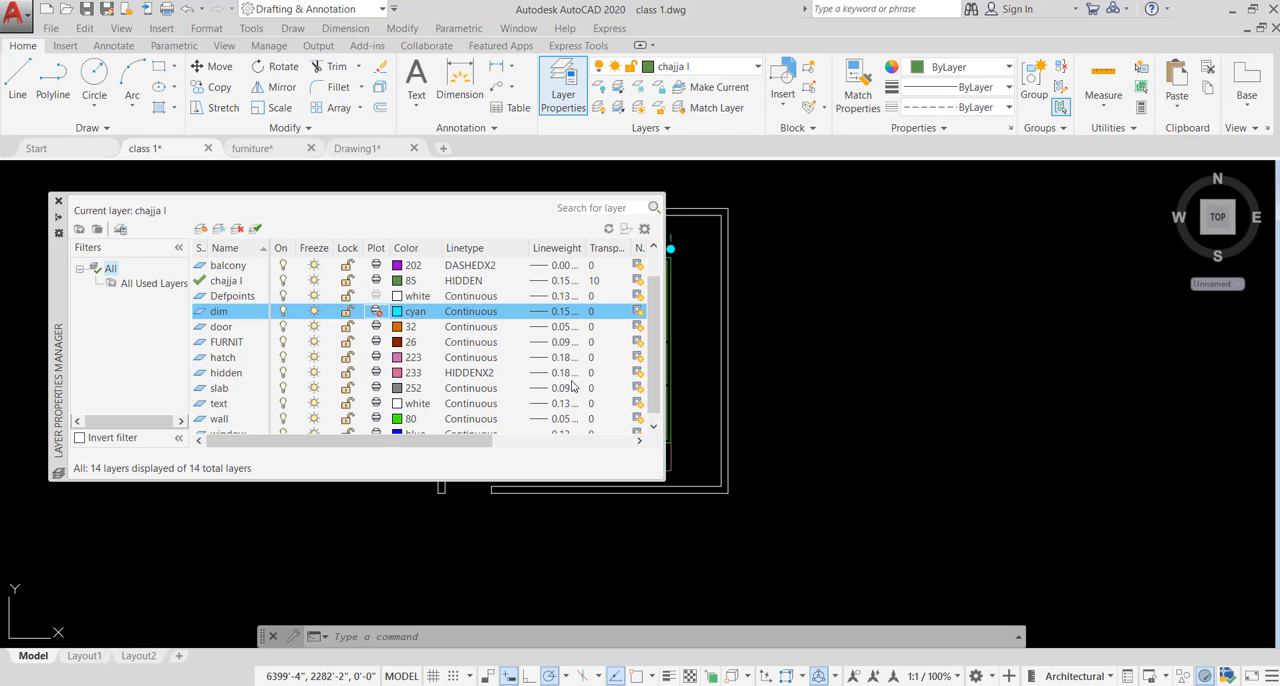
pyautogui.click(591, 312)
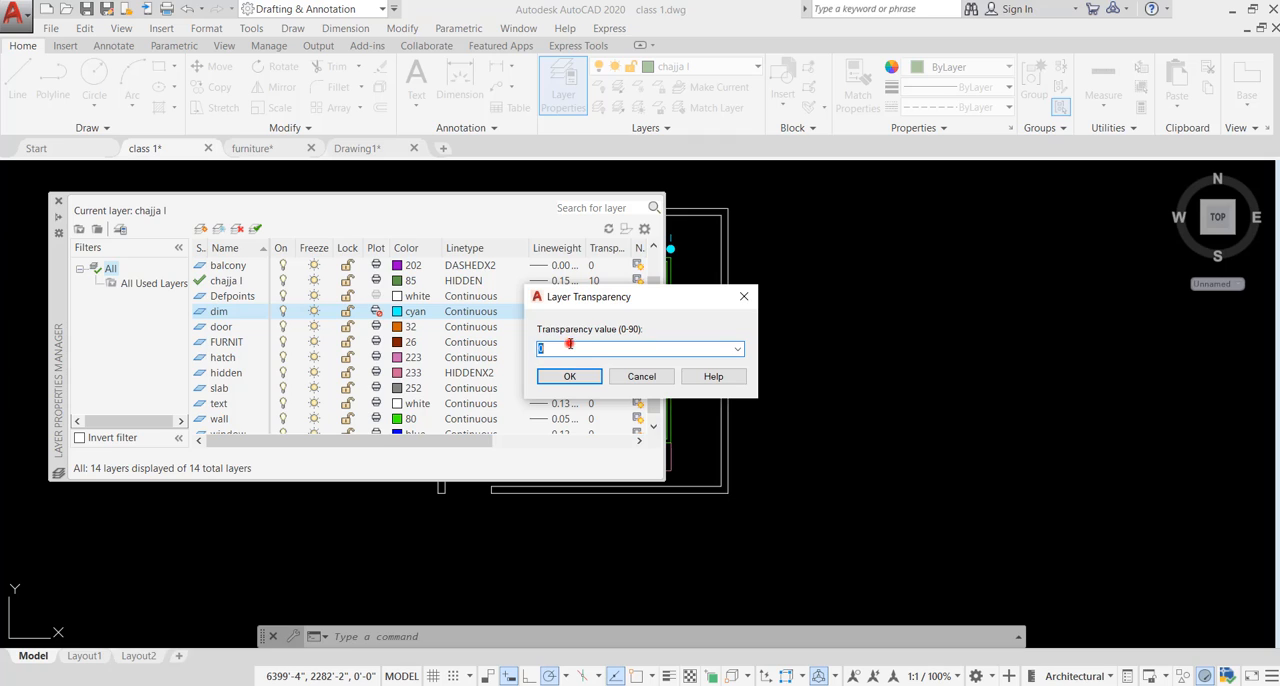
pyautogui.click(569, 343)
pyautogui.click(569, 376)
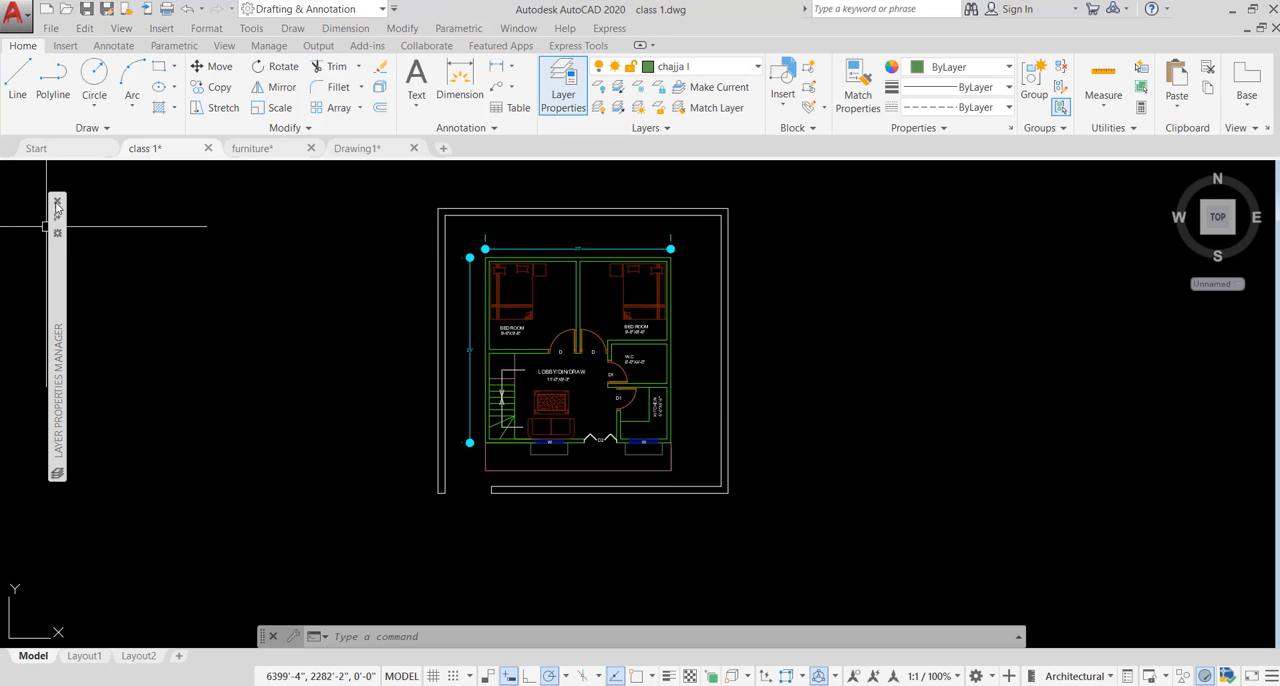
pyautogui.scroll(6, 536, 254)
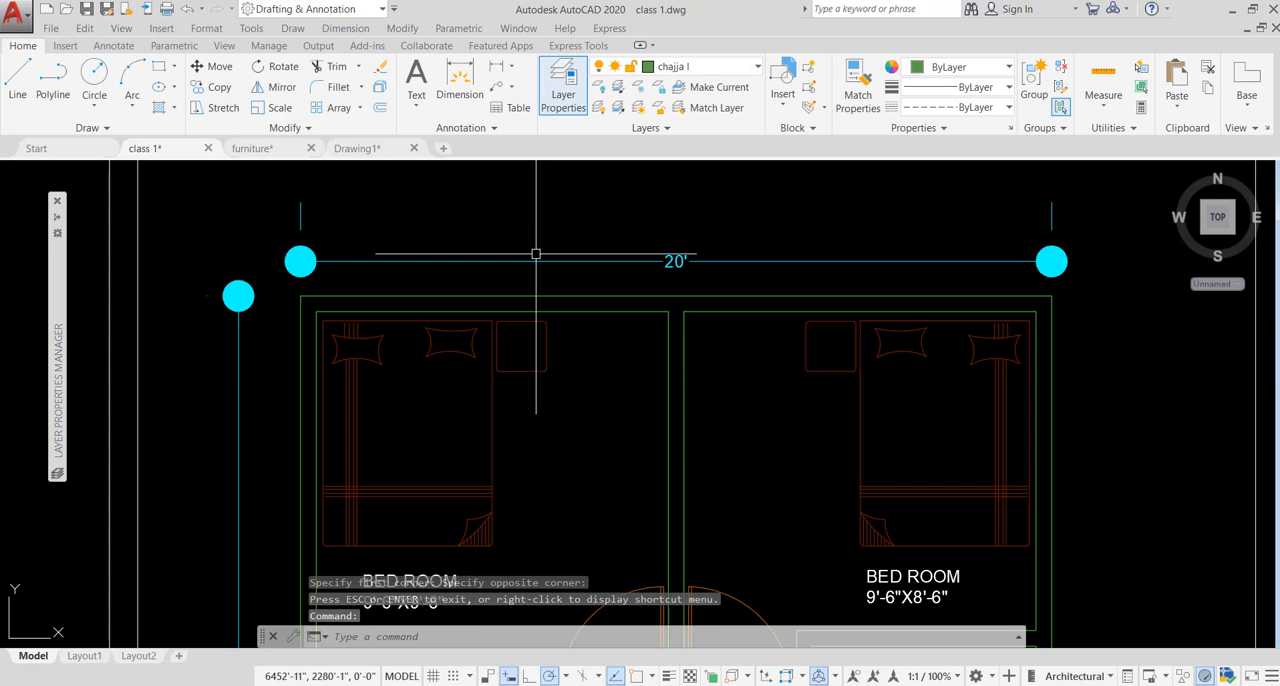
# - Set the dim layer's transparency to 0
pyautogui.scroll(2, 536, 254)
pyautogui.scroll(-6, 590, 262)
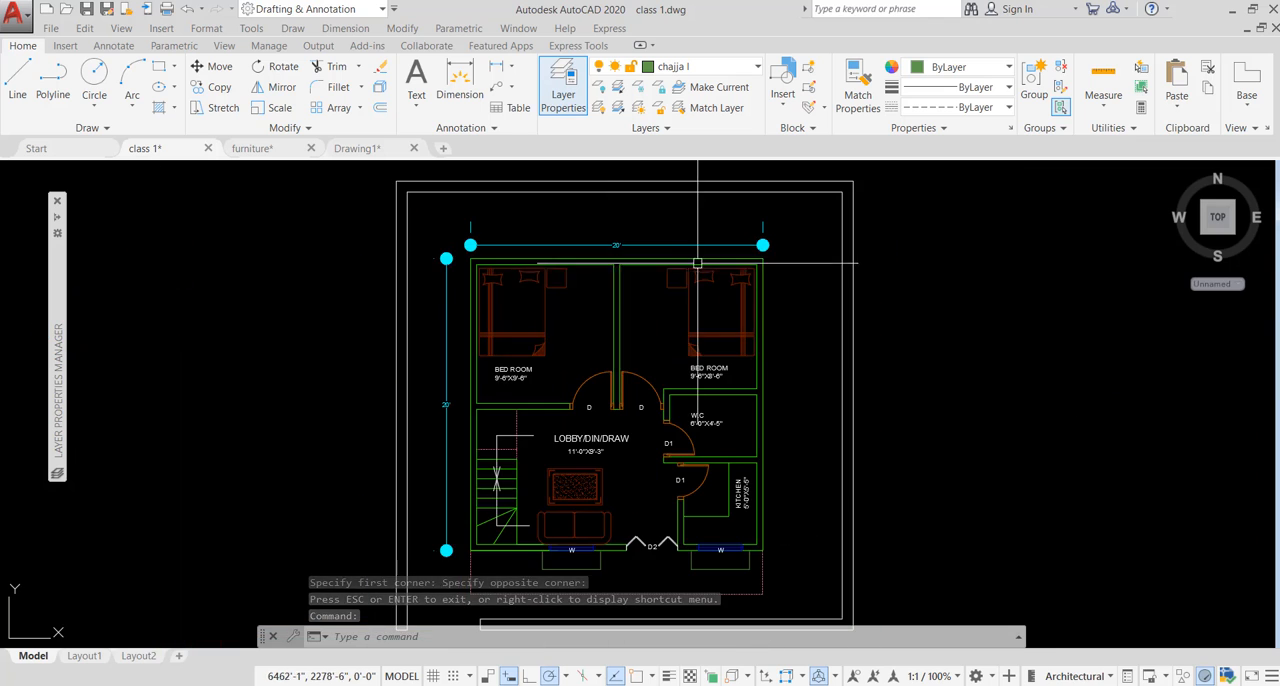
pyautogui.scroll(-4, 656, 266)
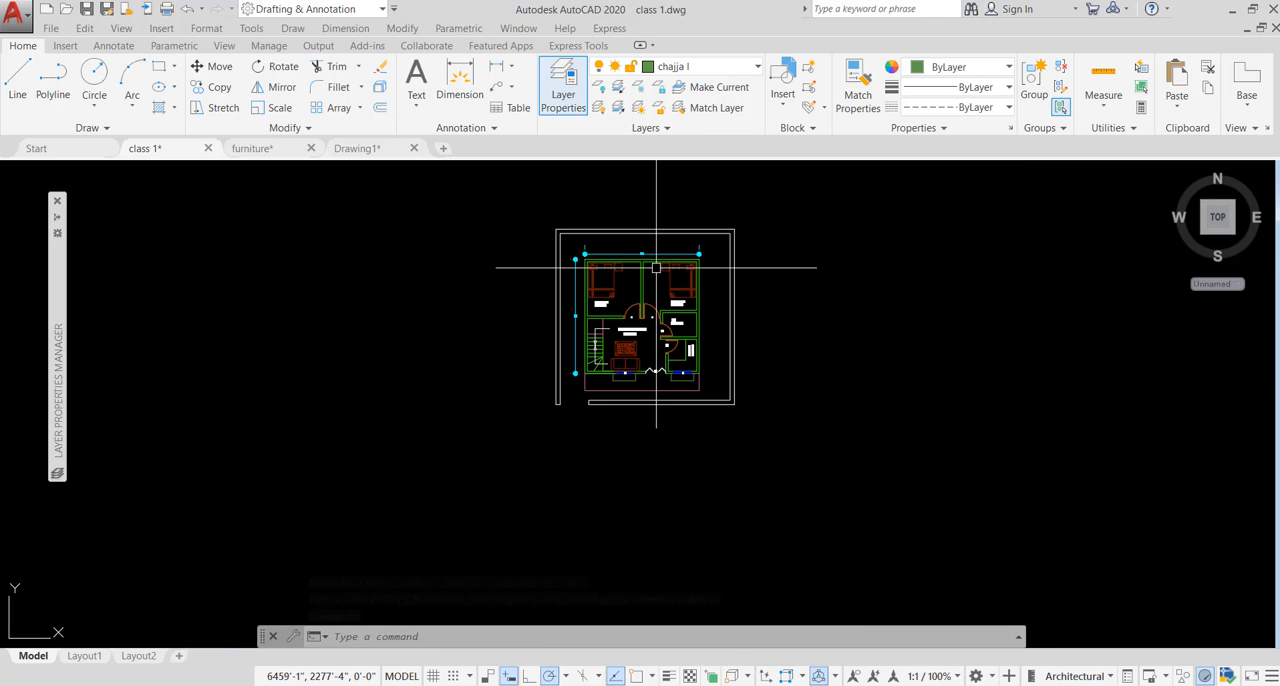
pyautogui.click(57, 218)
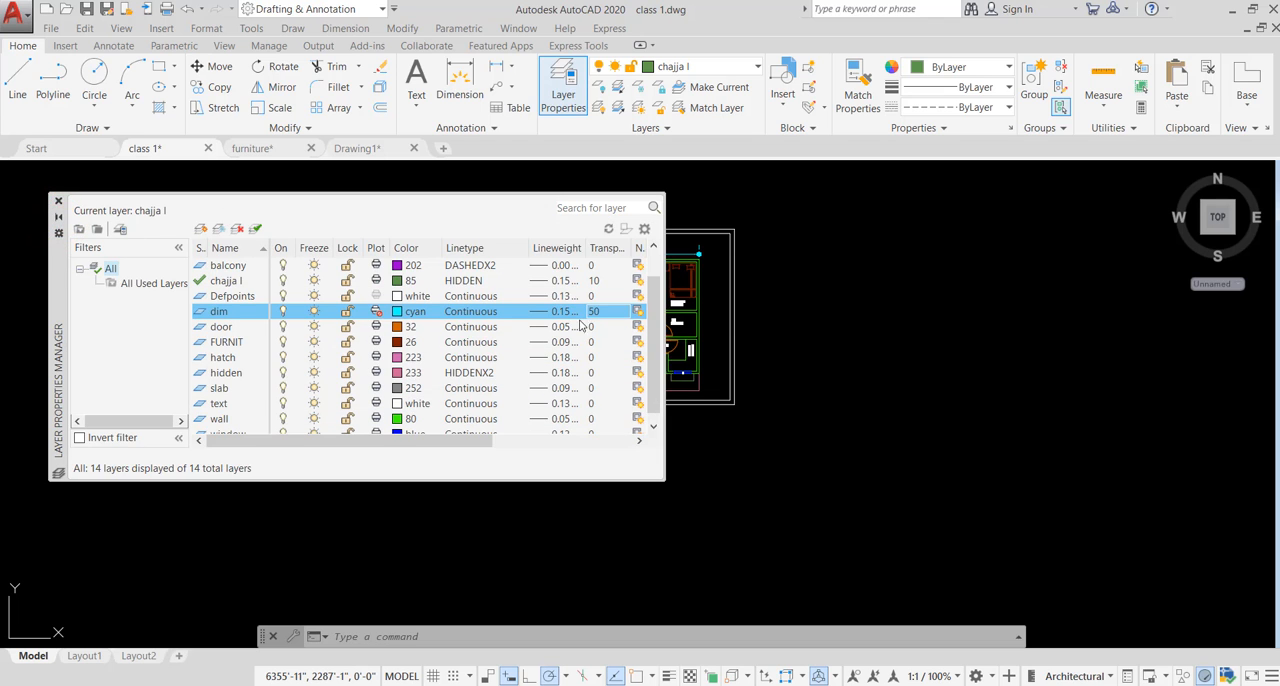
pyautogui.click(600, 314)
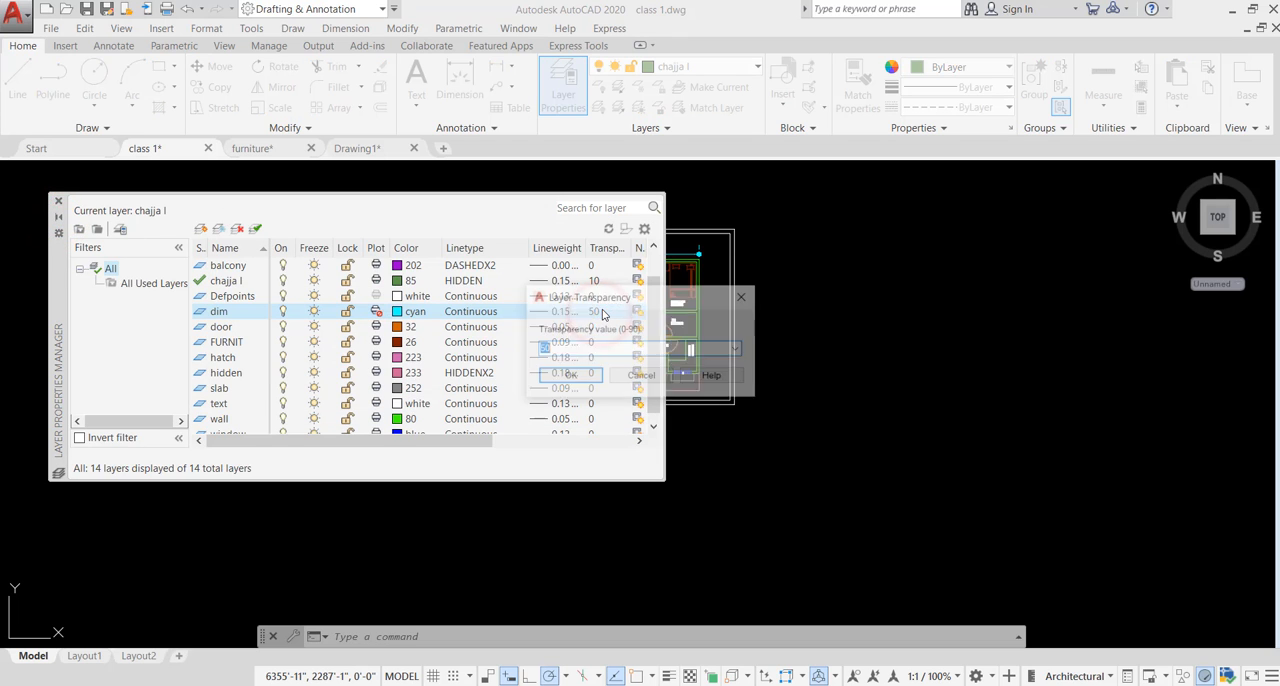
pyautogui.press('Delete')
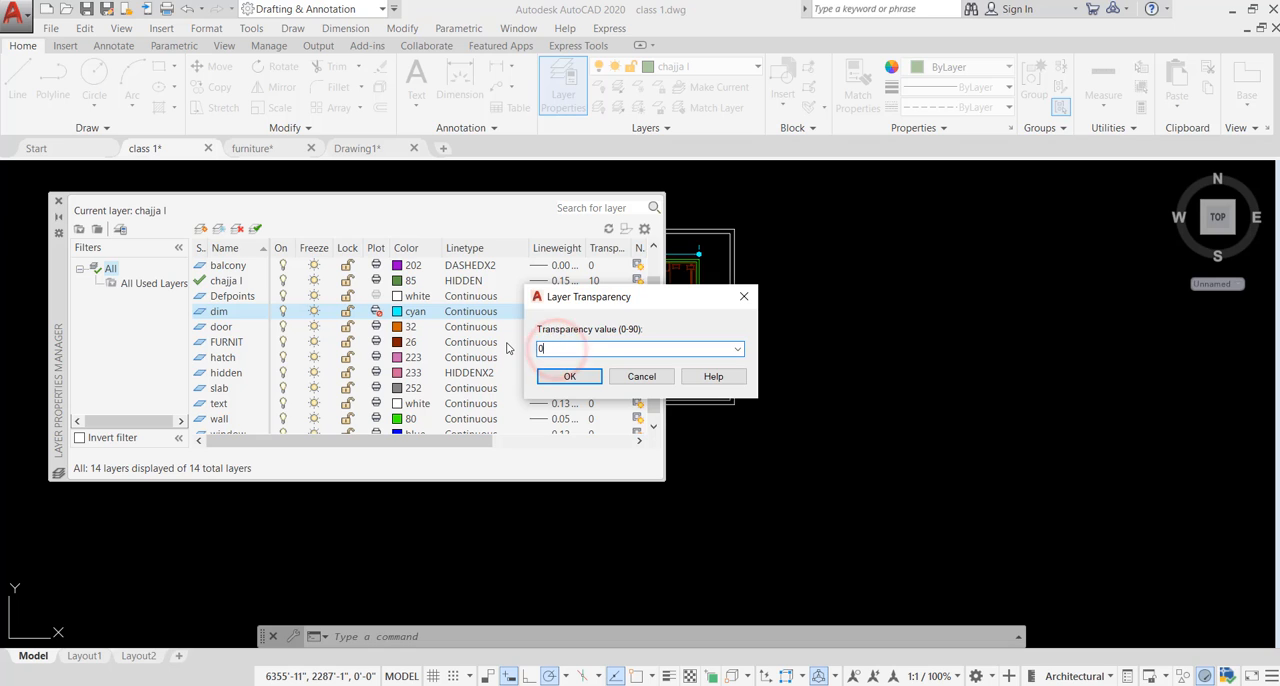
pyautogui.click(570, 377)
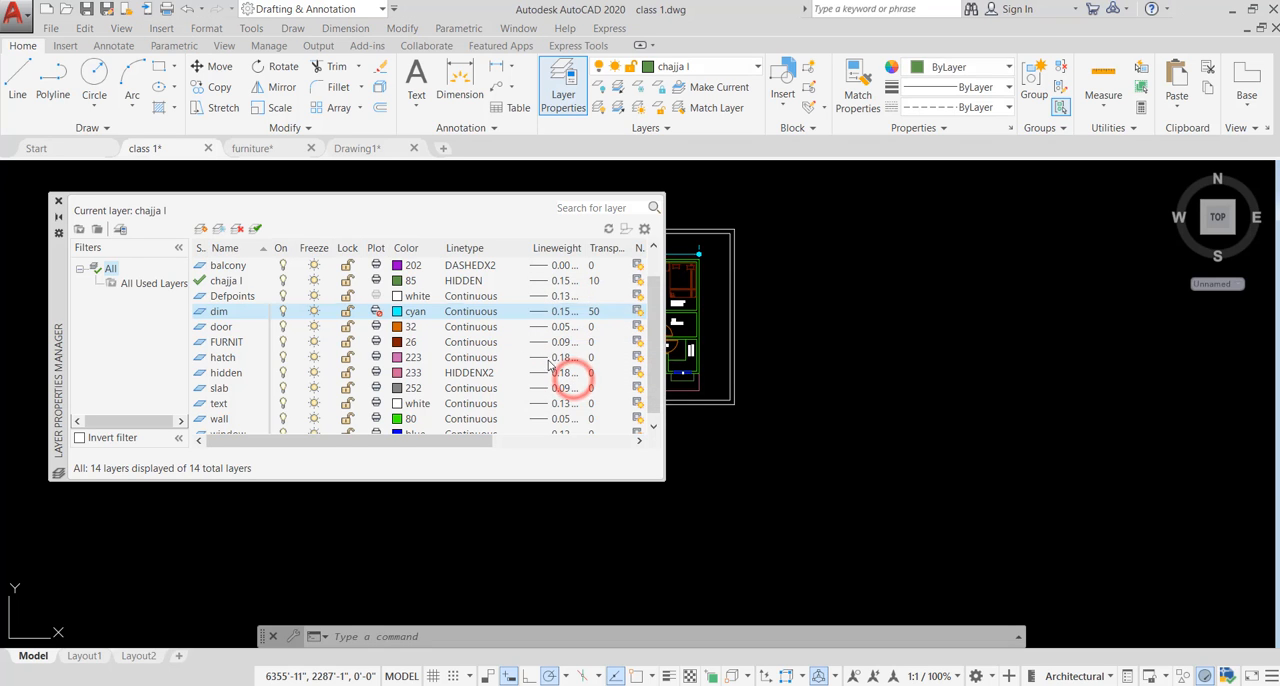
# - Move the layer manager over the middle of the drawing and turn off the door, hidden, text and chajja I layers
pyautogui.moveTo(55, 298); pyautogui.dragTo(376, 292)
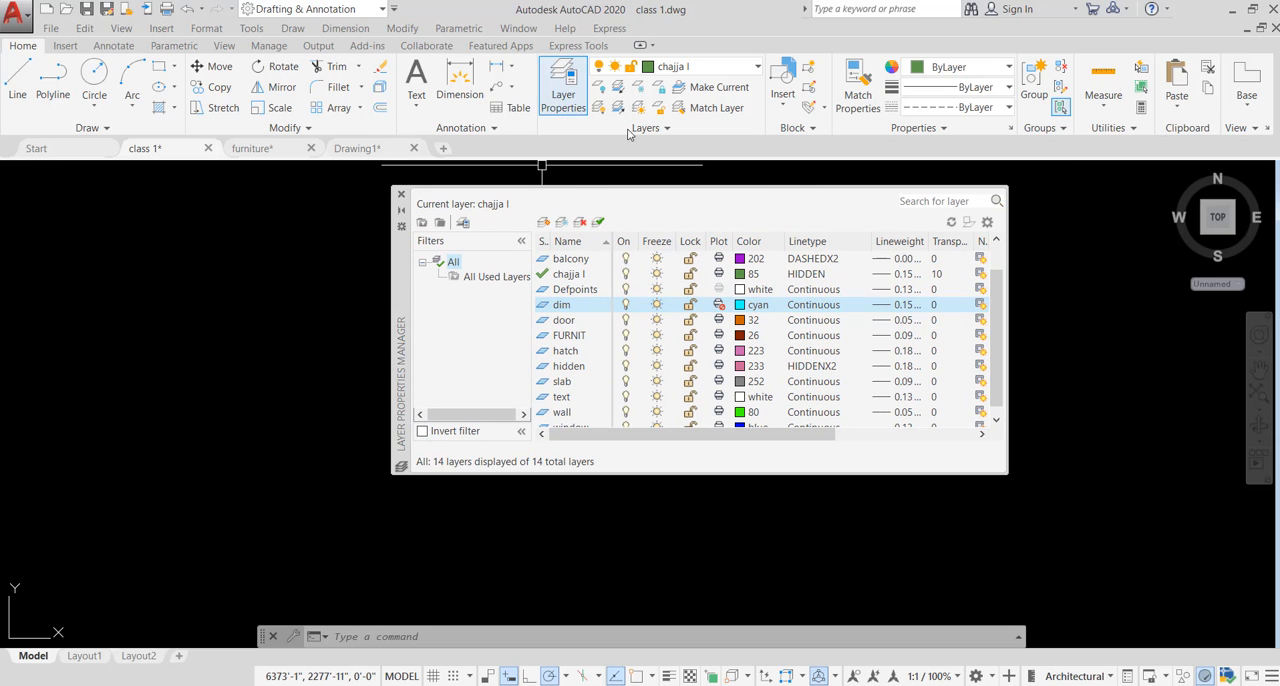
pyautogui.click(625, 318)
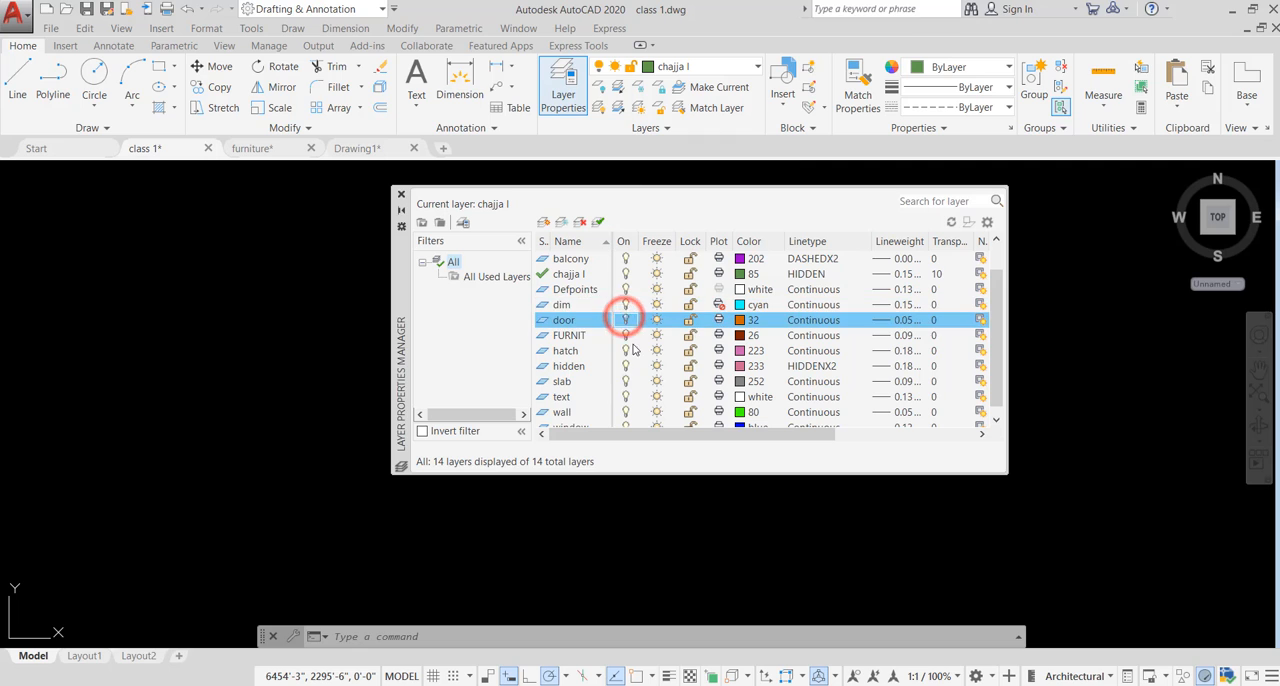
pyautogui.click(625, 366)
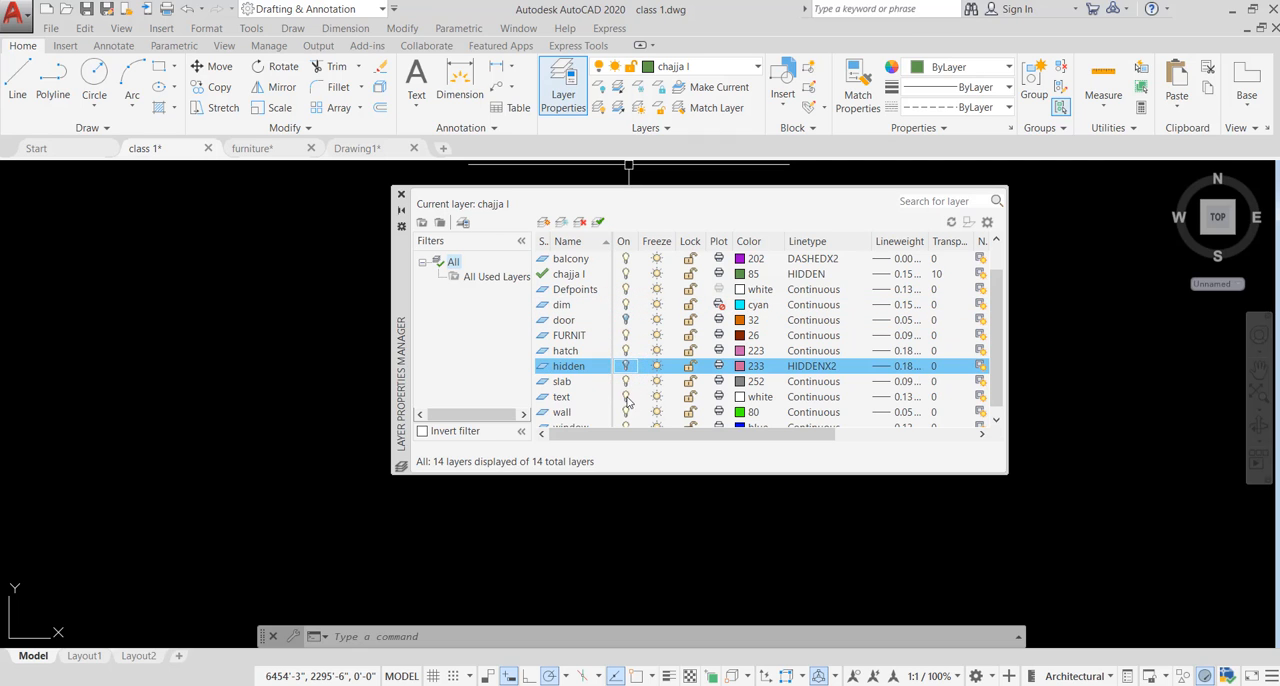
pyautogui.click(625, 396)
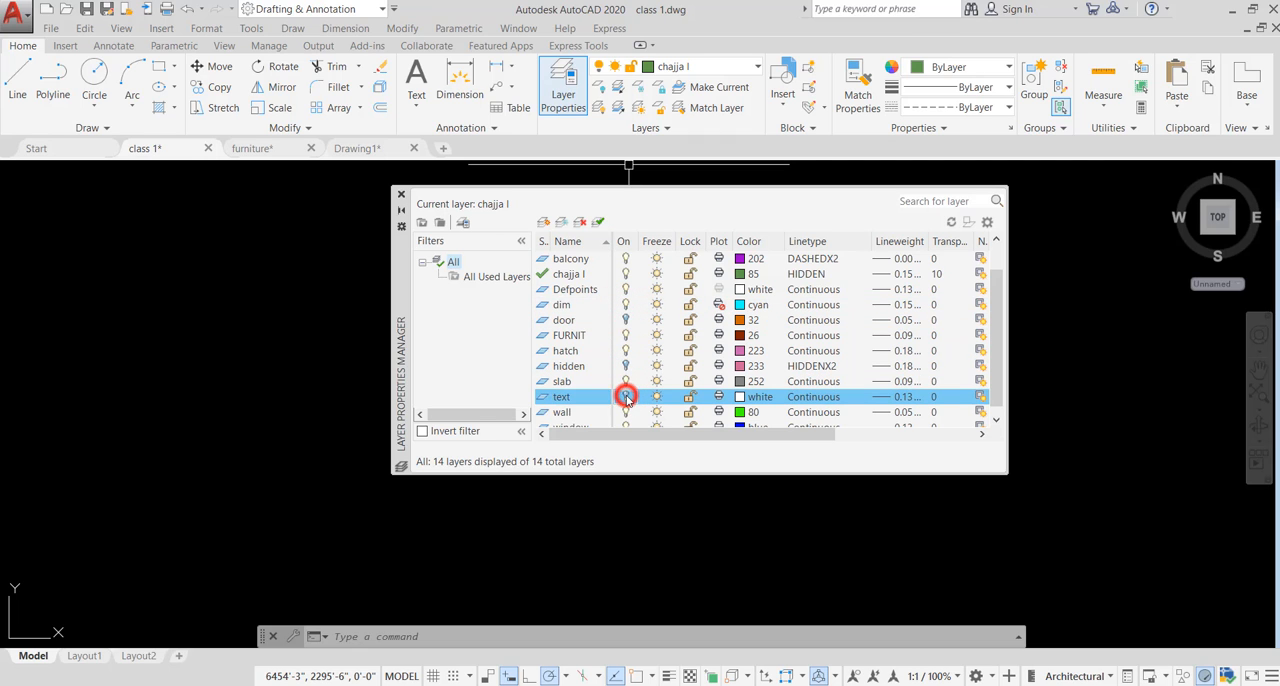
pyautogui.click(625, 274)
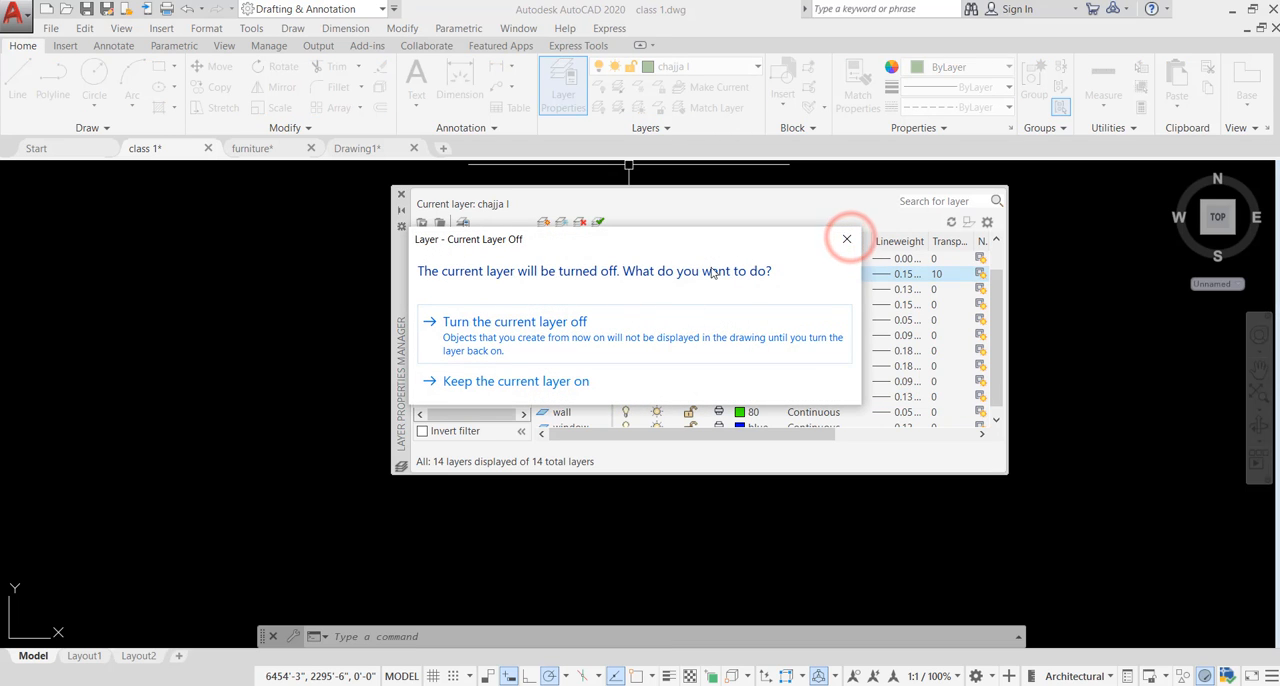
pyautogui.click(847, 242)
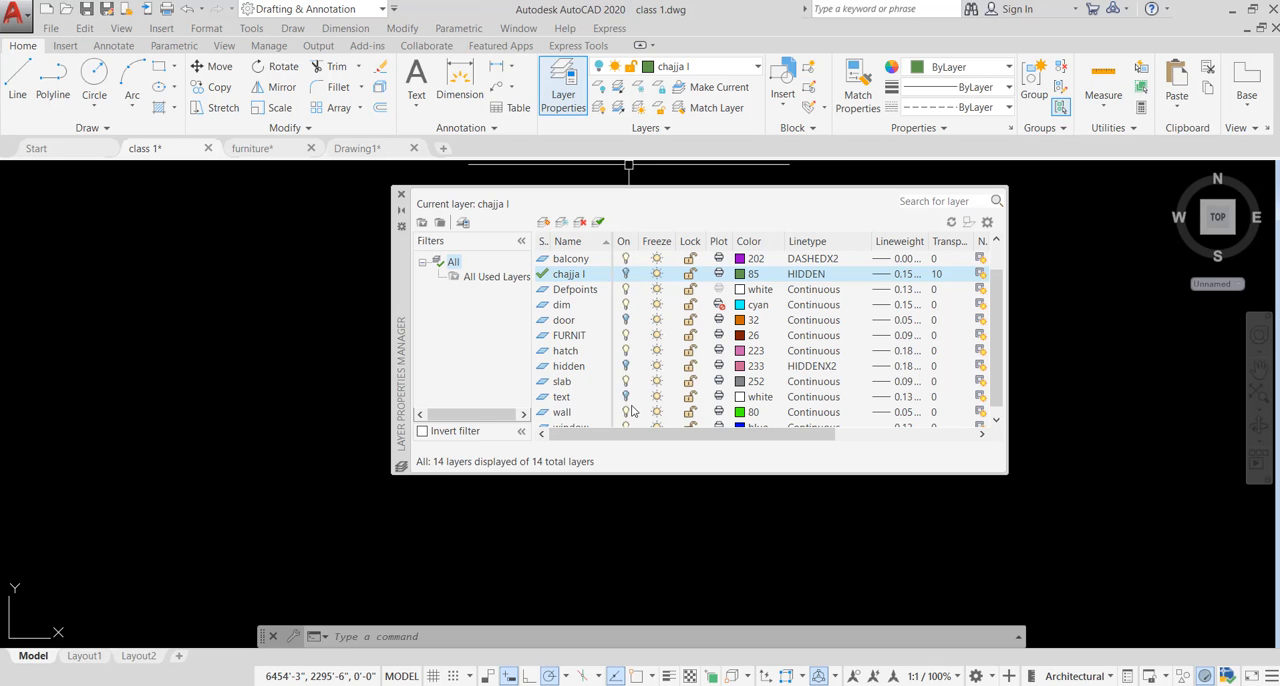
# - Define a new layer property filter named "filt" that matches layers that are turned off
pyautogui.click(423, 224)
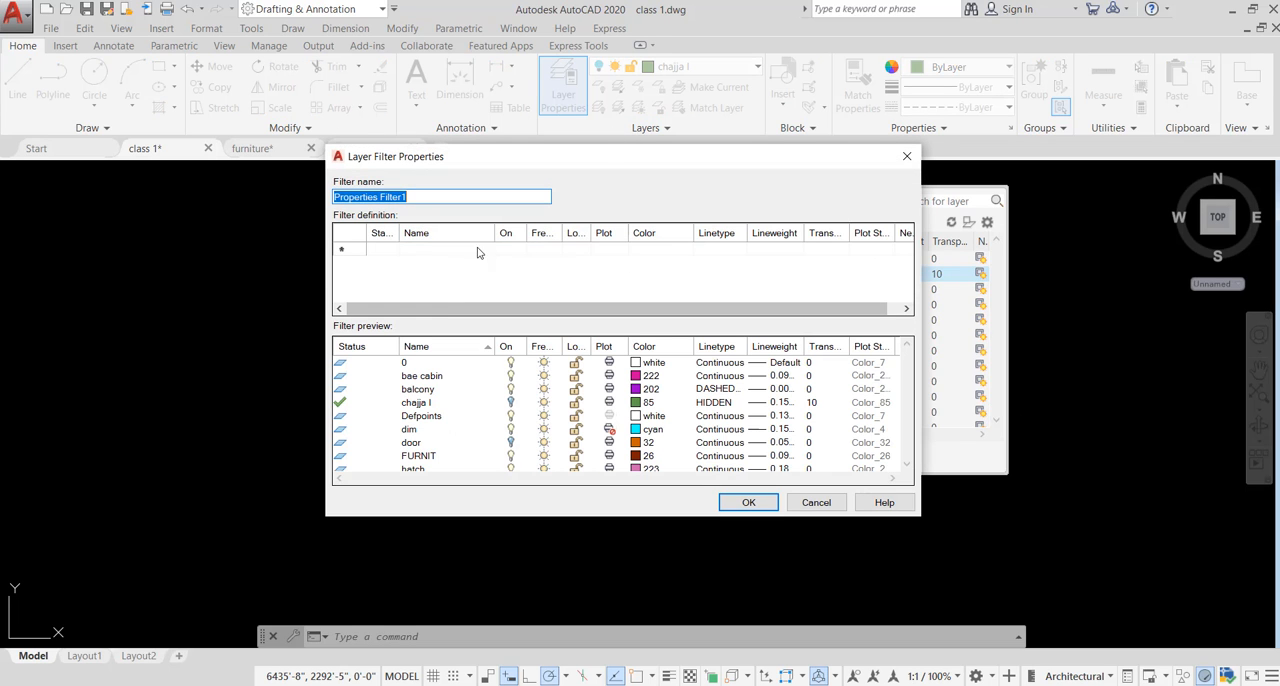
pyautogui.click(421, 197)
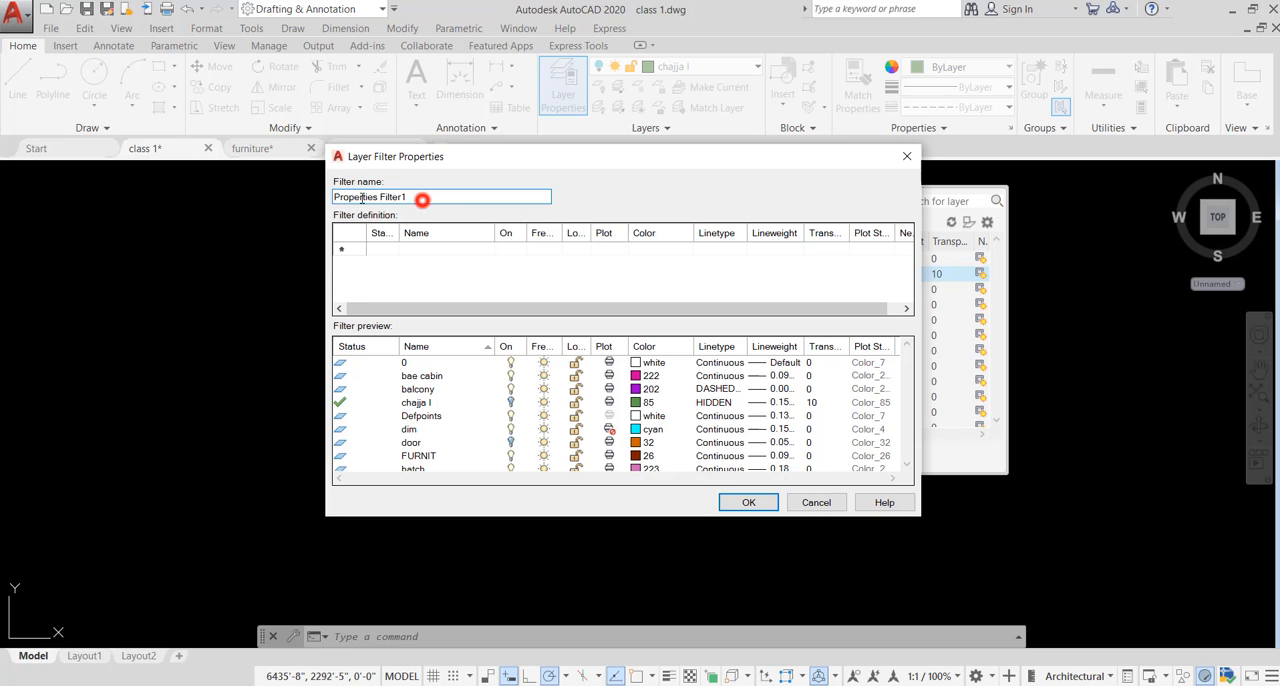
pyautogui.doubleClick(424, 197)
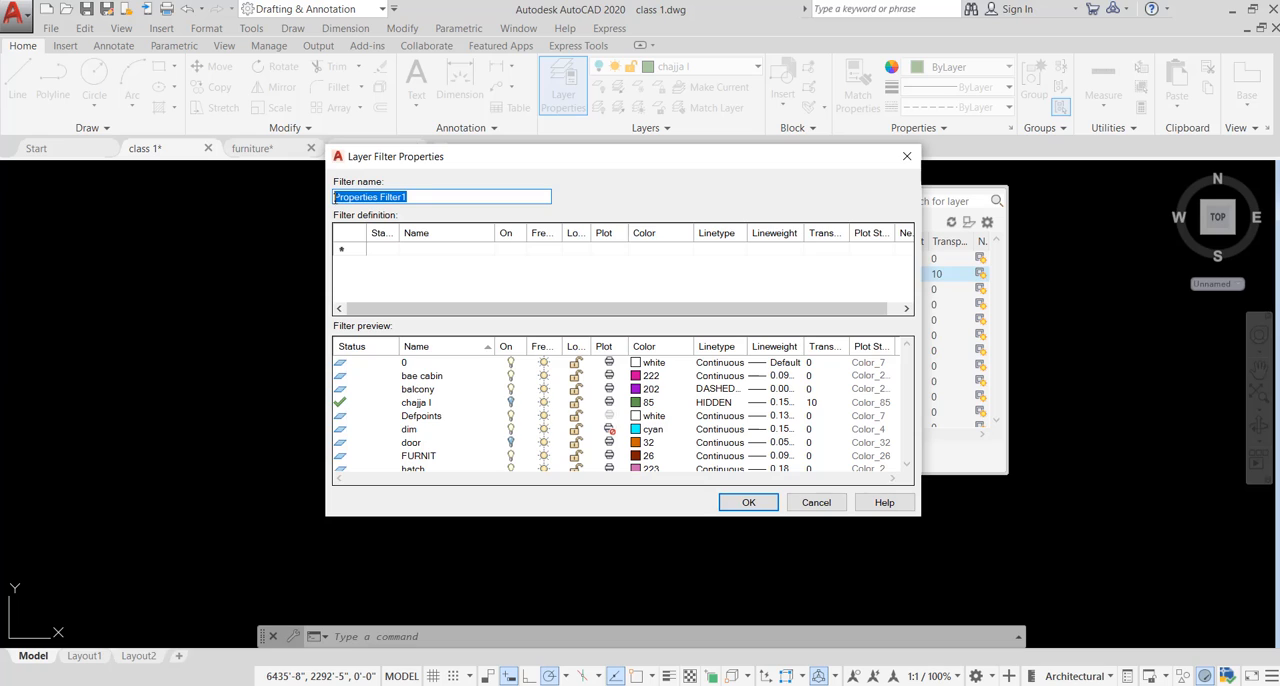
pyautogui.write('filt')
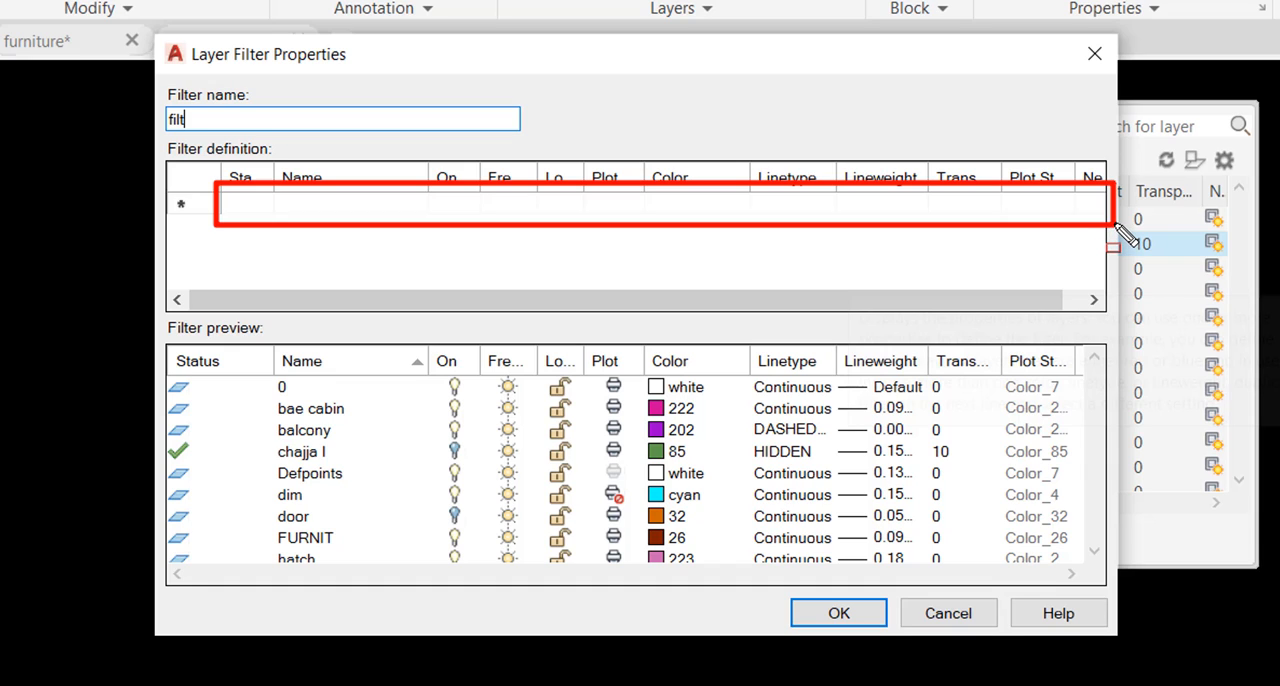
pyautogui.click(466, 207)
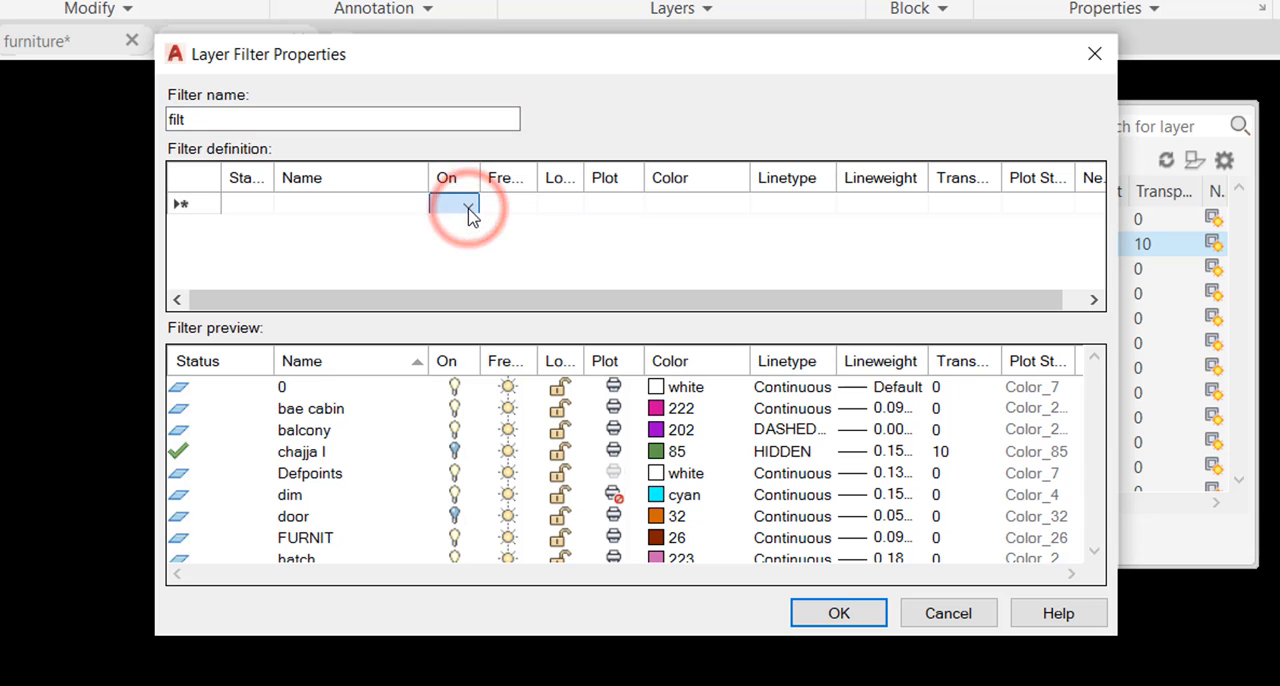
pyautogui.click(468, 209)
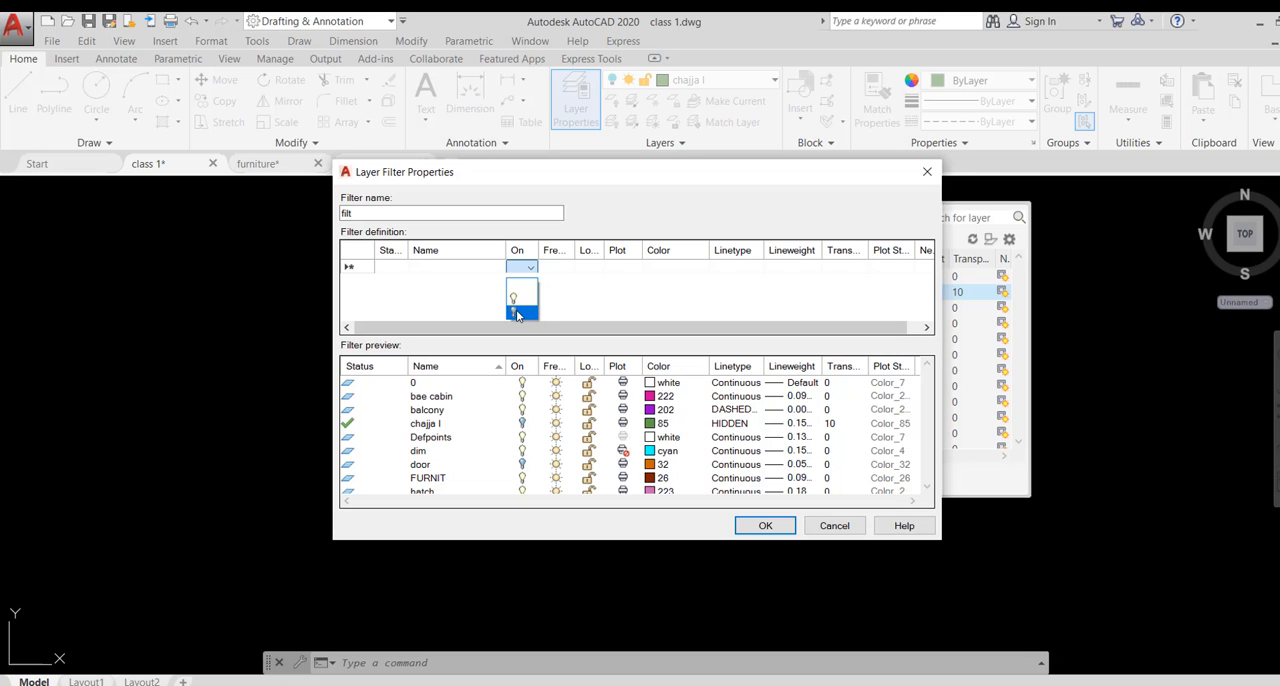
pyautogui.click(517, 315)
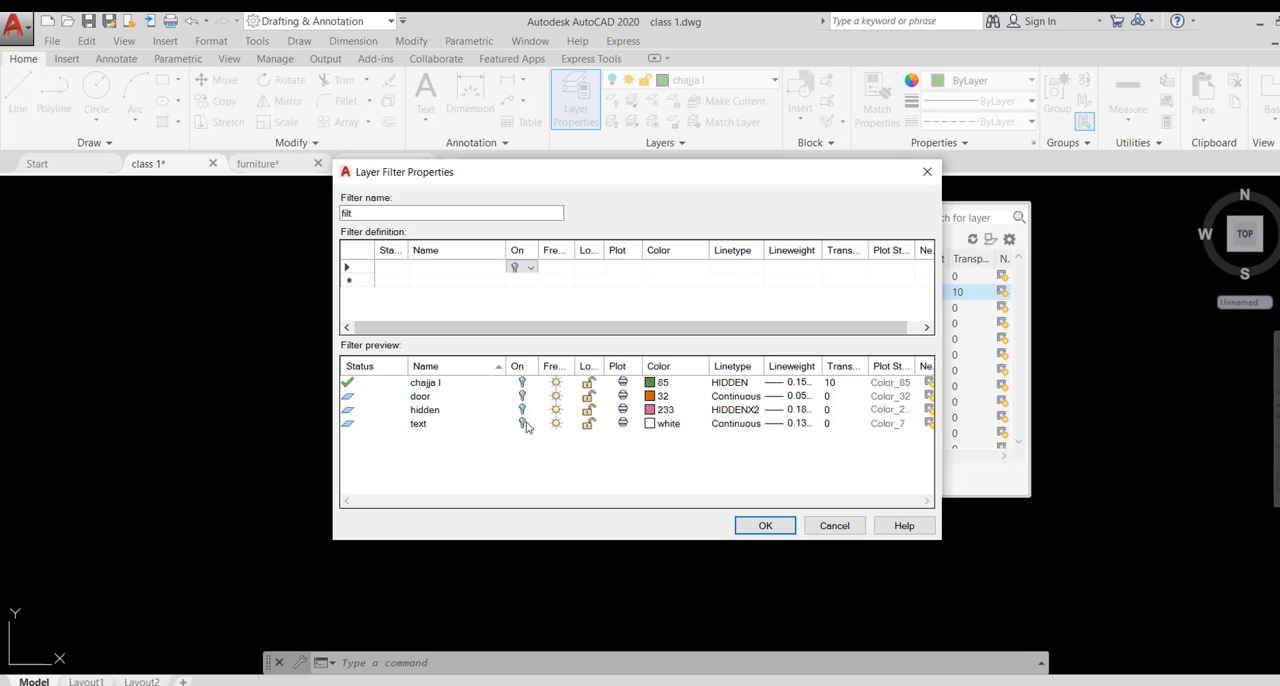
# - Add frozen status as a criterion of the filter, check the lock options, and cancel the filter
pyautogui.click(560, 267)
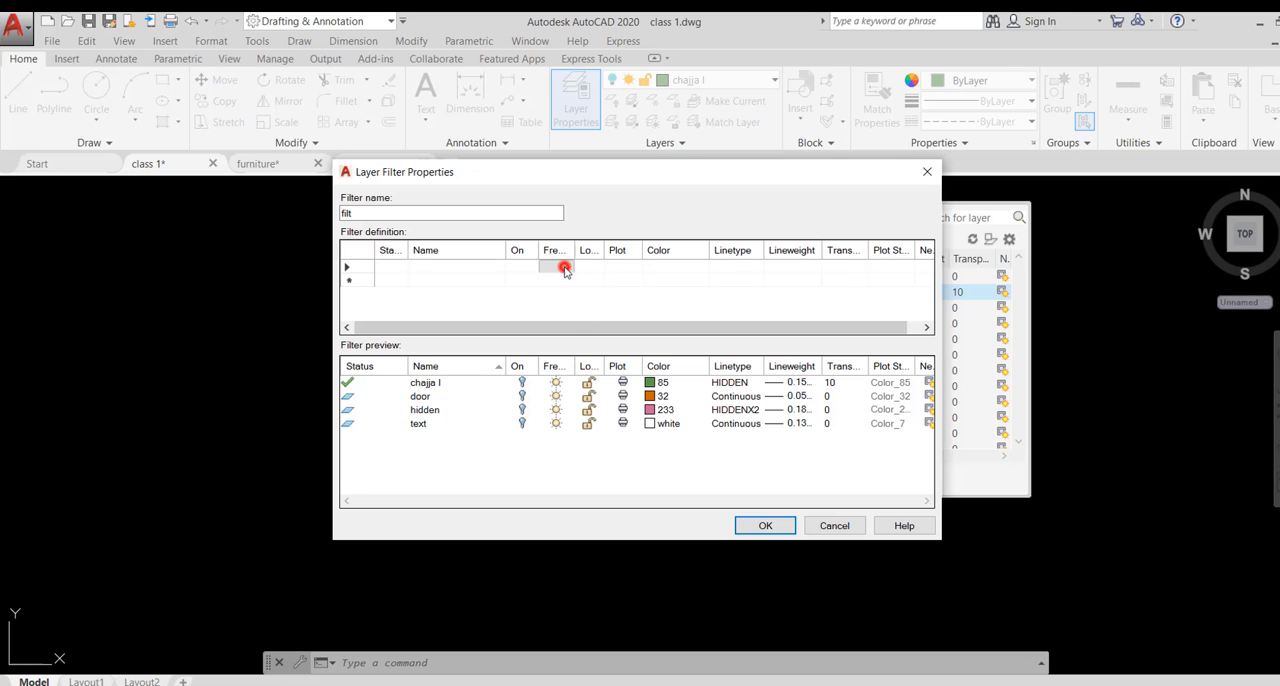
pyautogui.click(566, 267)
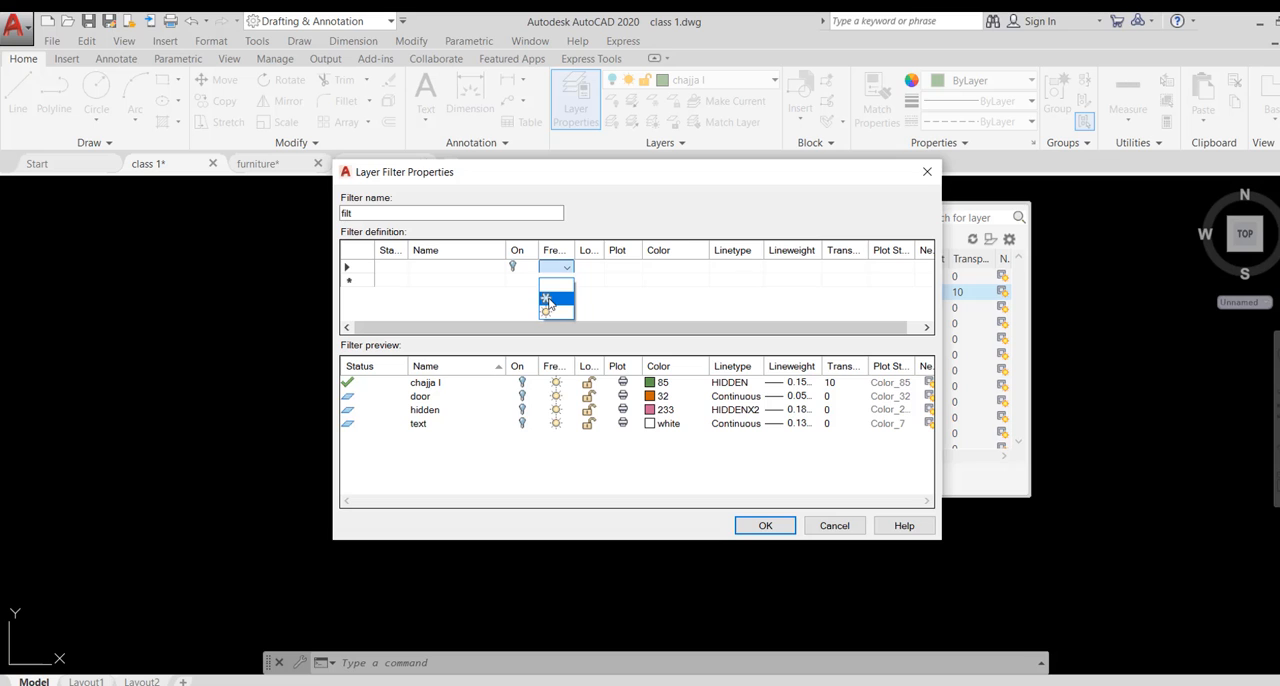
pyautogui.click(547, 300)
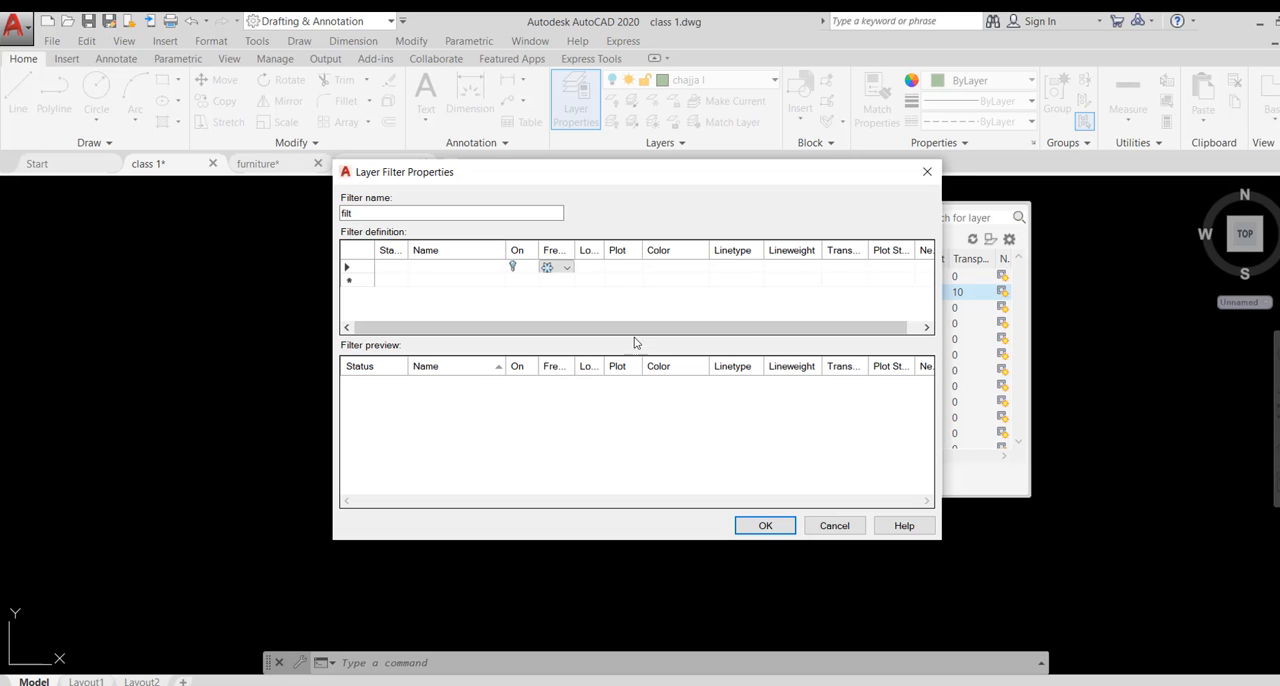
pyautogui.click(596, 266)
pyautogui.click(596, 266)
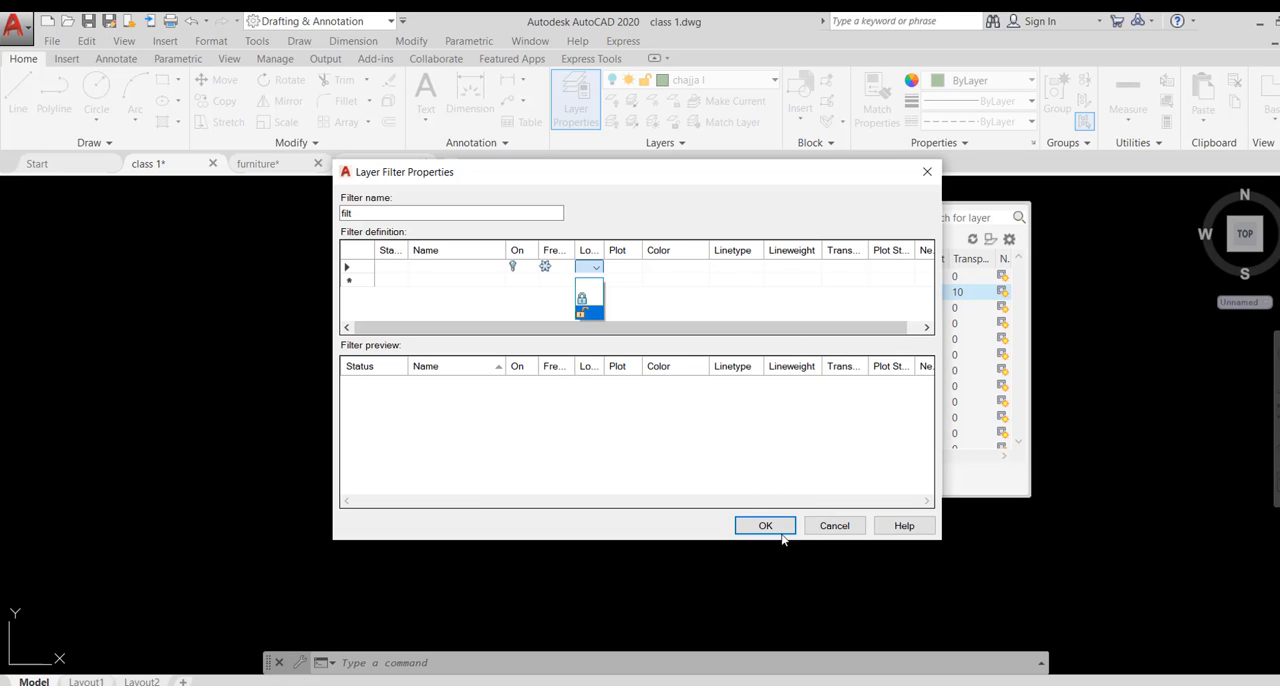
pyautogui.click(840, 530)
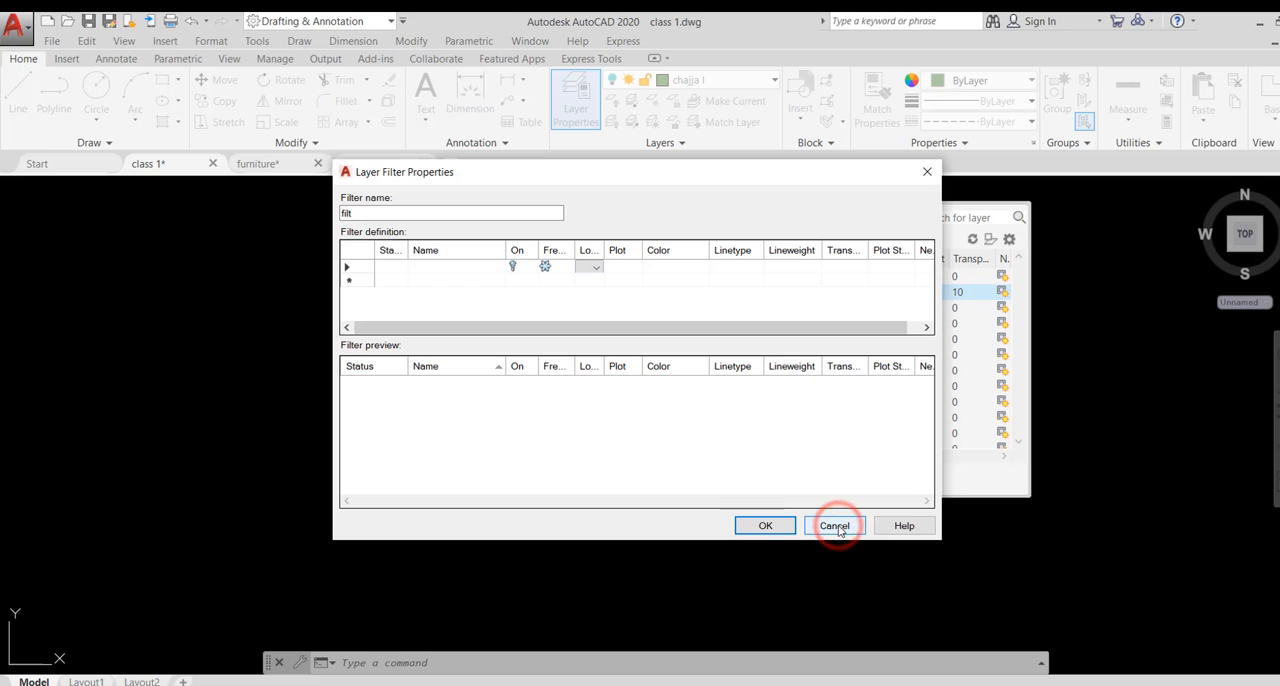
pyautogui.click(927, 171)
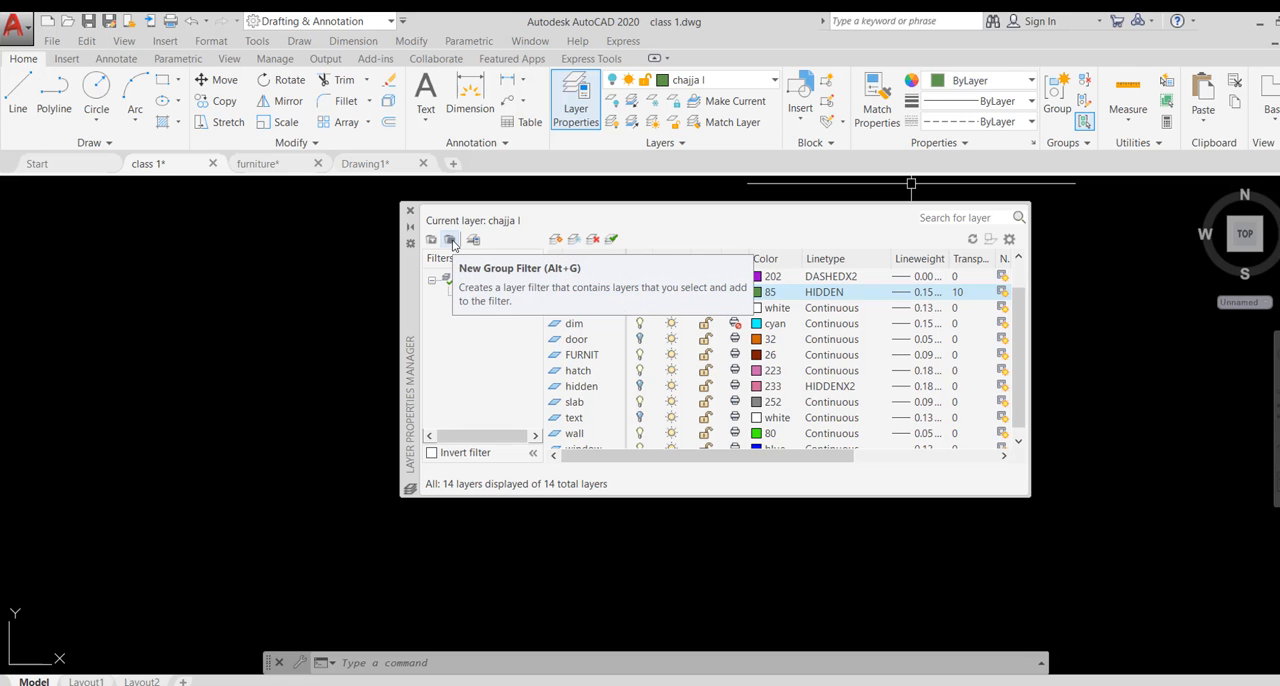
# - Create a new layer group filter named "group"
pyautogui.click(451, 242)
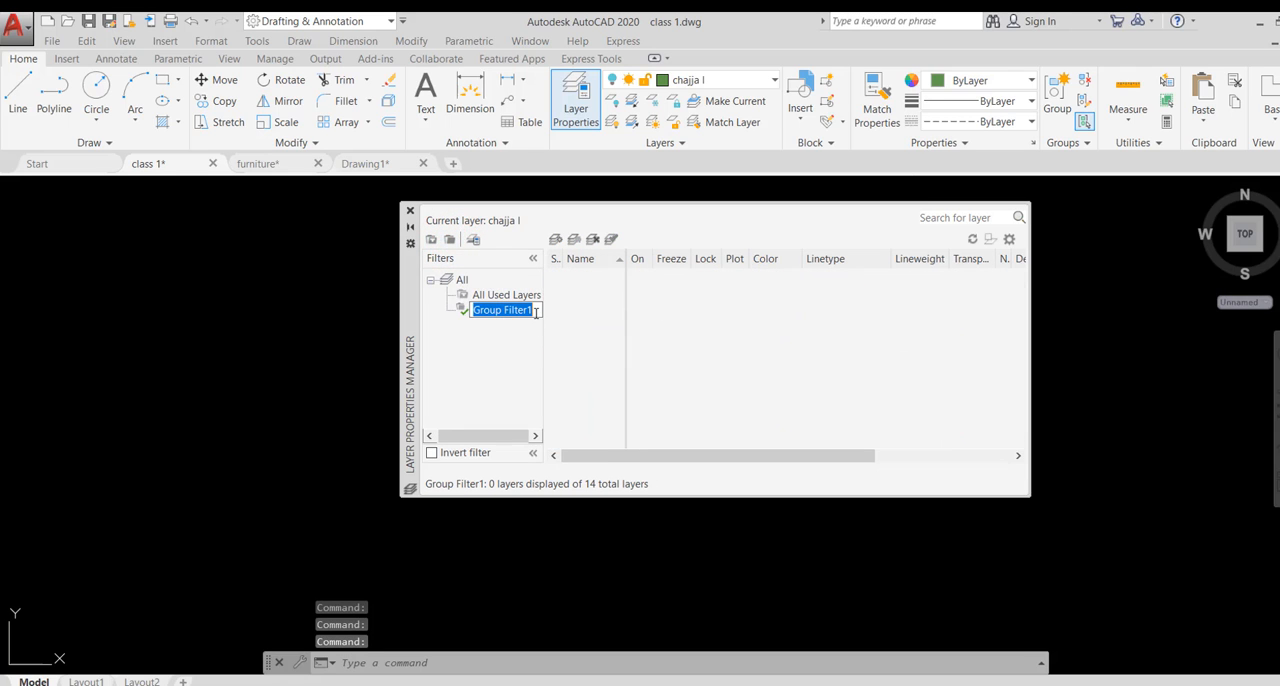
pyautogui.write('gro')
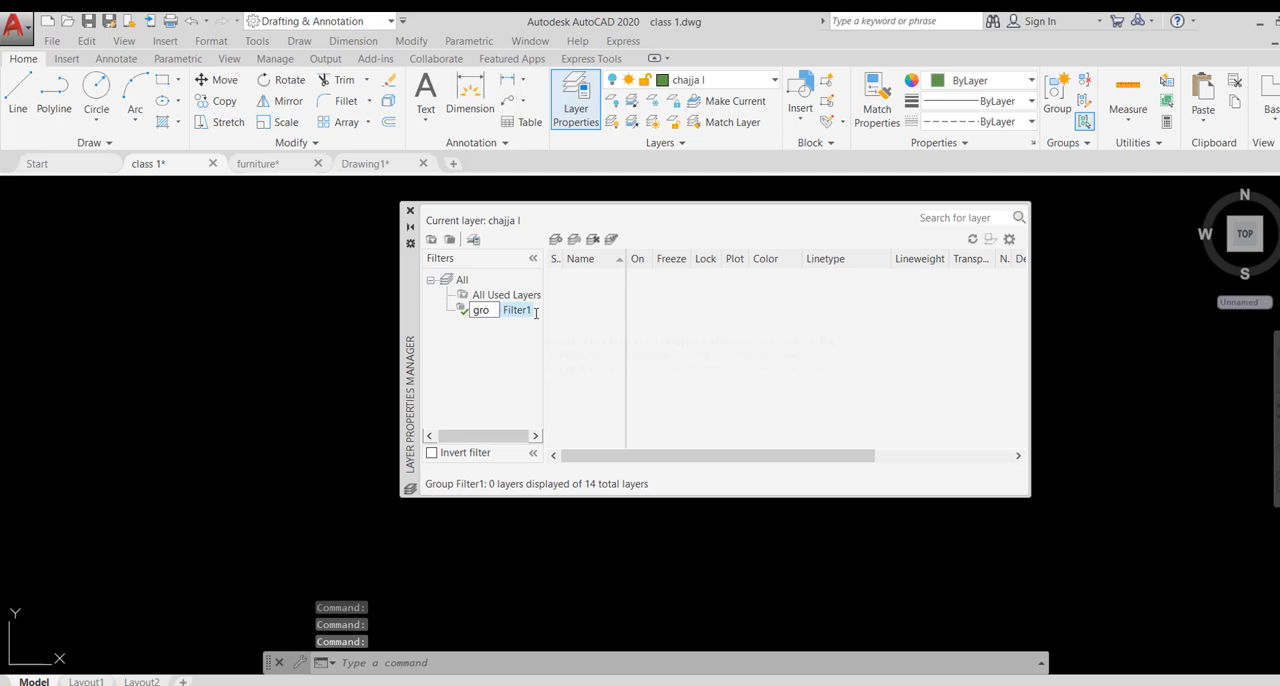
pyautogui.write('up')
pyautogui.click(508, 362)
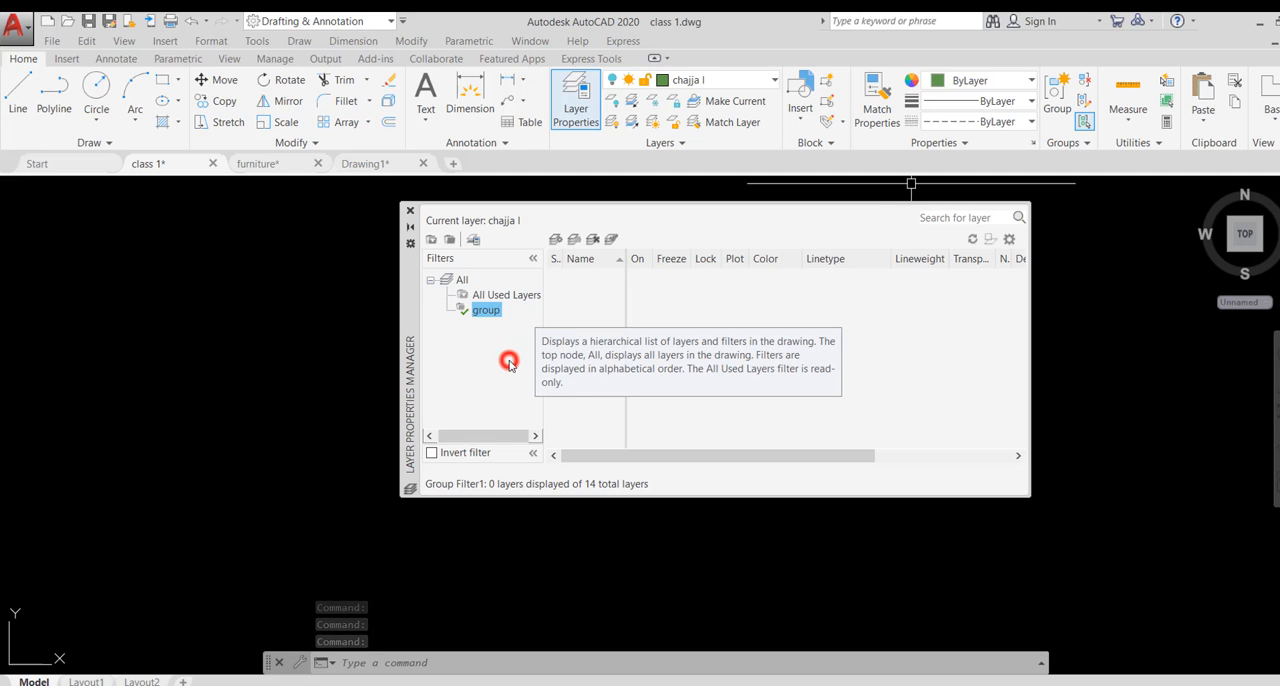
# - List all layers again and turn the chajja I, door, hidden and text layers back on
pyautogui.click(448, 285)
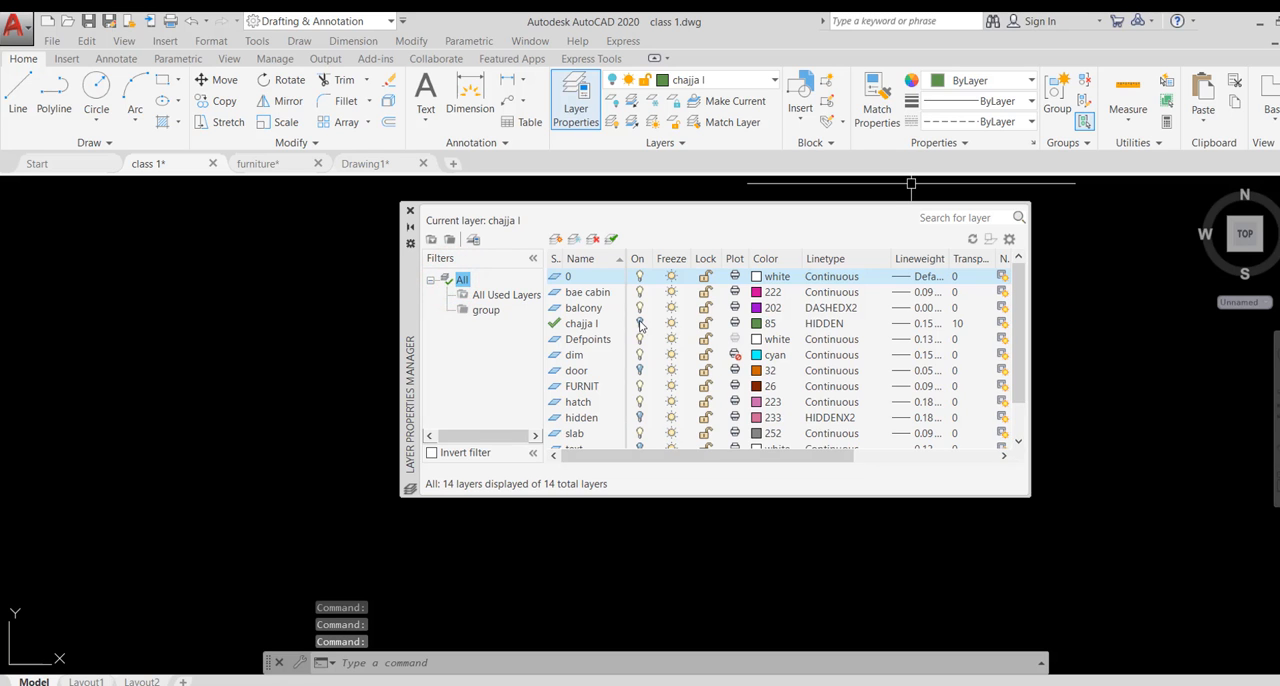
pyautogui.click(640, 323)
pyautogui.click(640, 370)
pyautogui.click(640, 417)
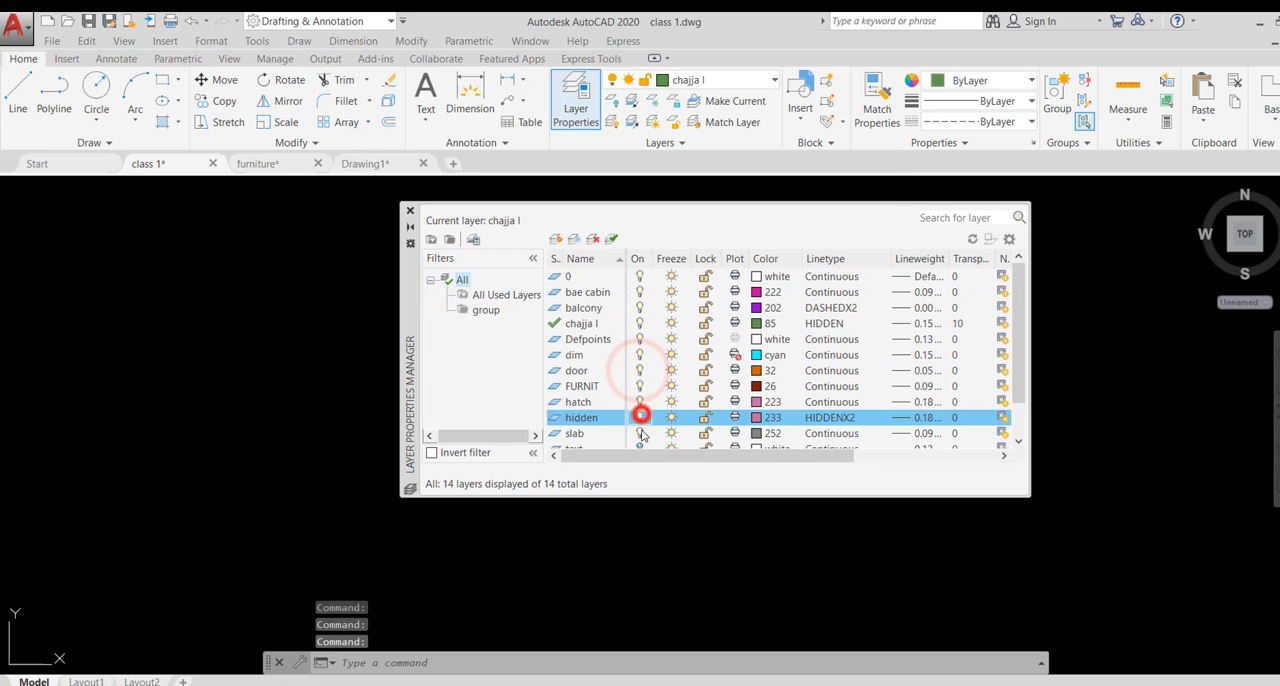
pyautogui.click(640, 446)
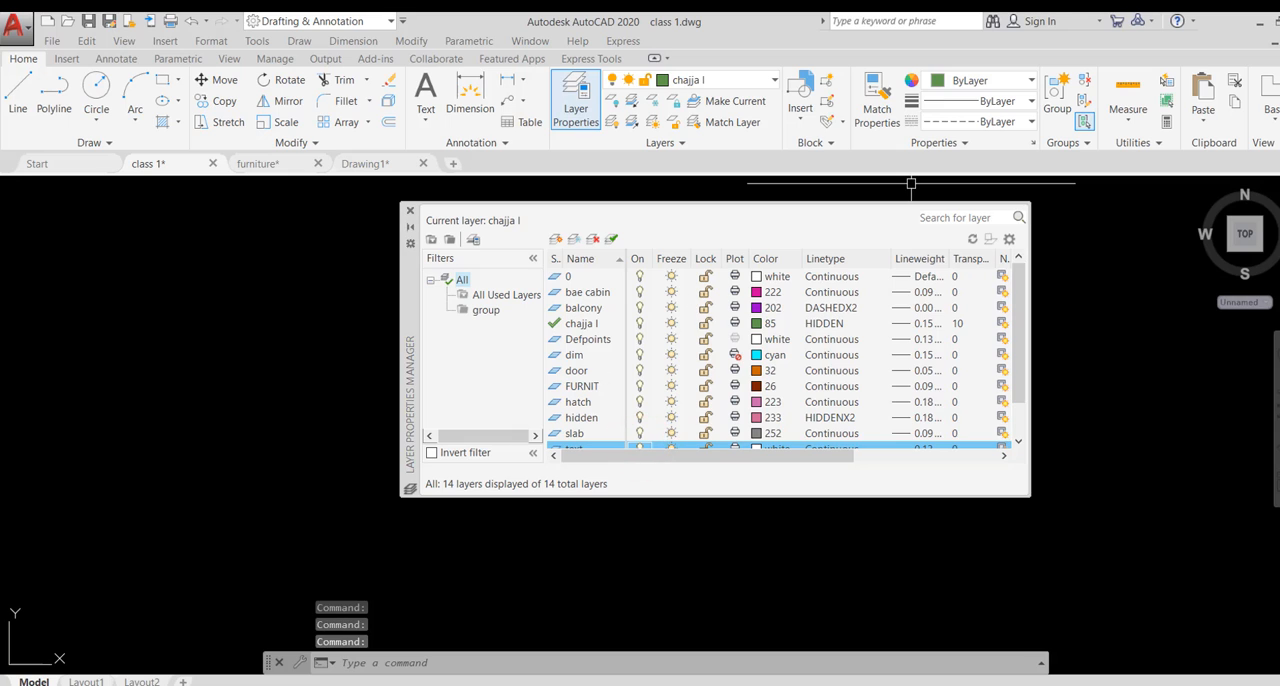
# - Add the layers from balcony through dim, plus the door and FURNIT layers, to the group filter
pyautogui.click(575, 355)
pyautogui.keyDown('shift'); pyautogui.click(583, 307); pyautogui.keyUp('shift')
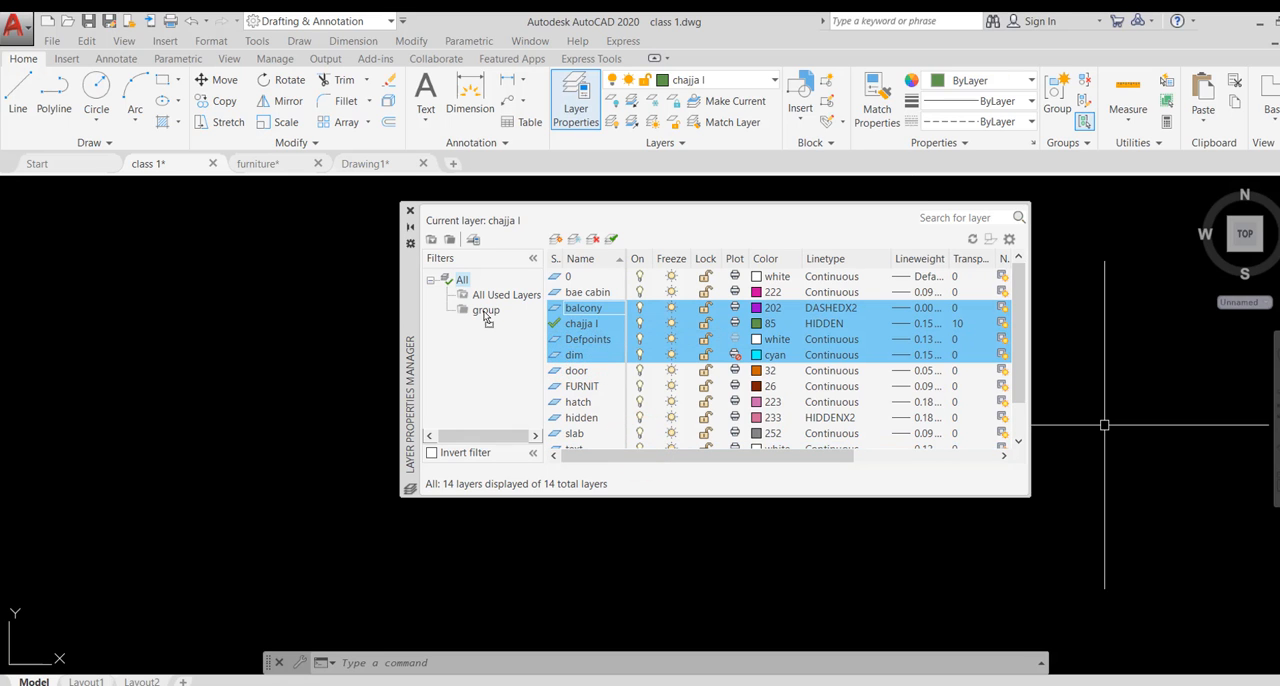
pyautogui.click(583, 307)
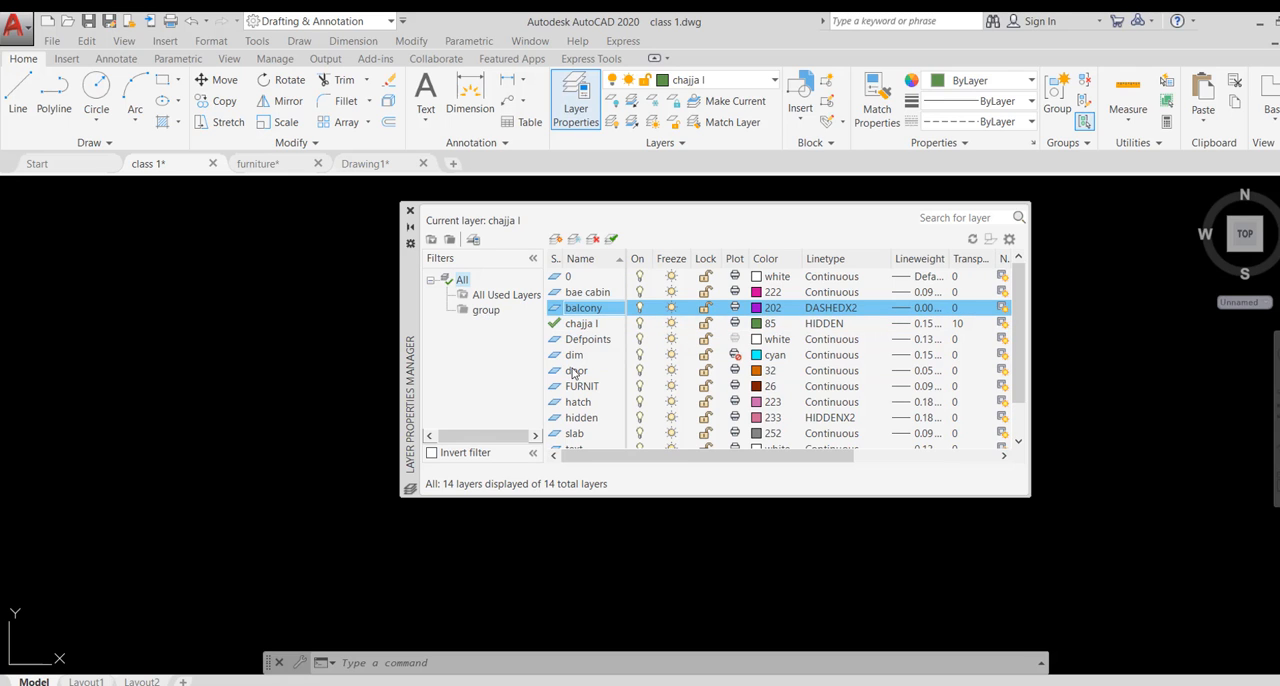
pyautogui.click(573, 372)
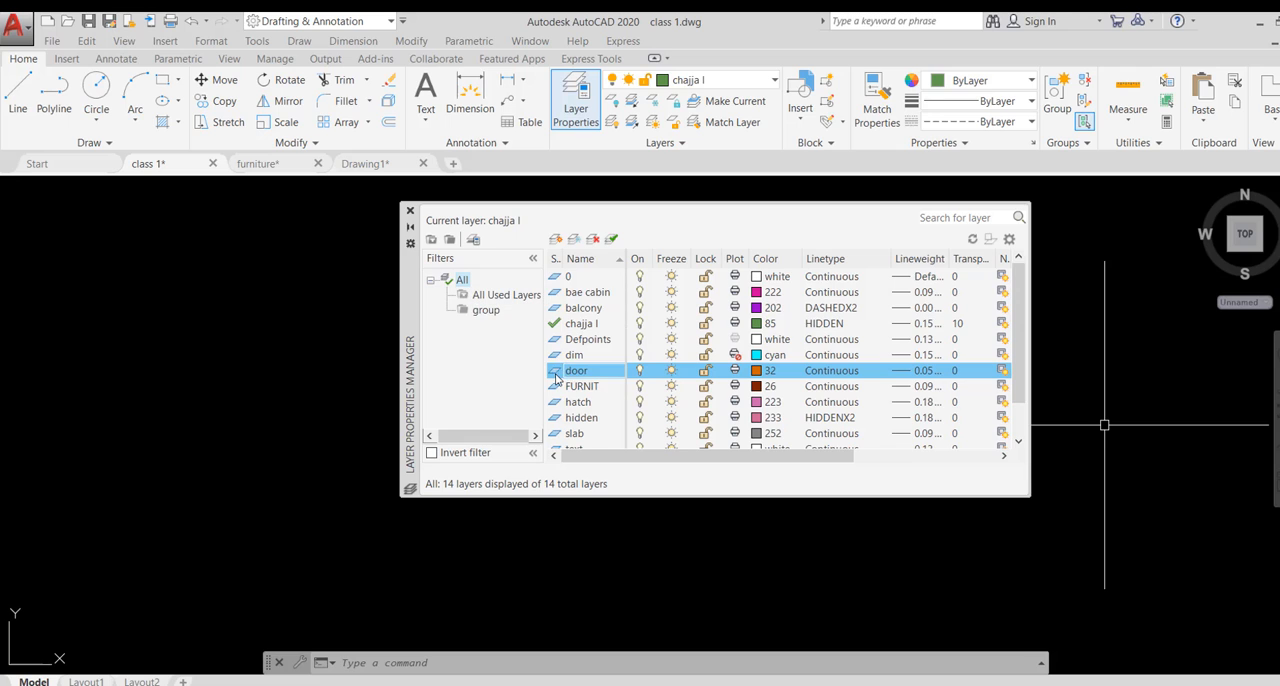
pyautogui.click(588, 386)
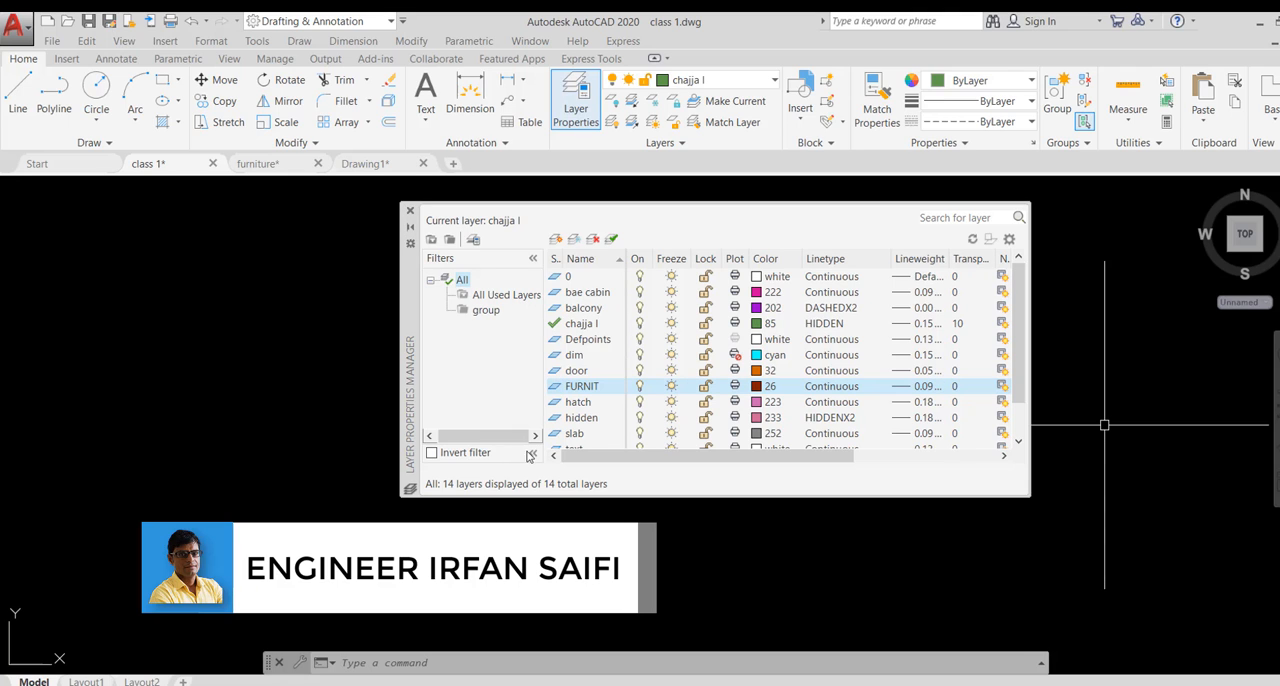
# - Check which layers the group filter contains and return to the list of all layers
pyautogui.click(487, 311)
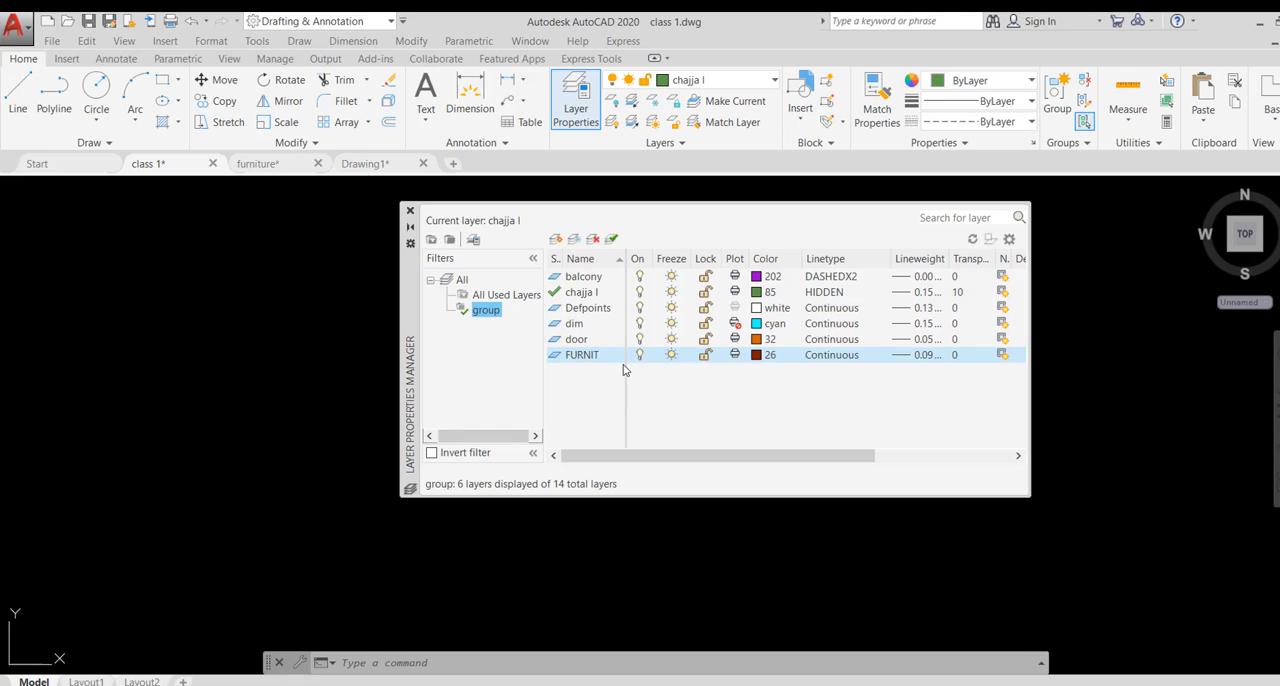
pyautogui.click(462, 280)
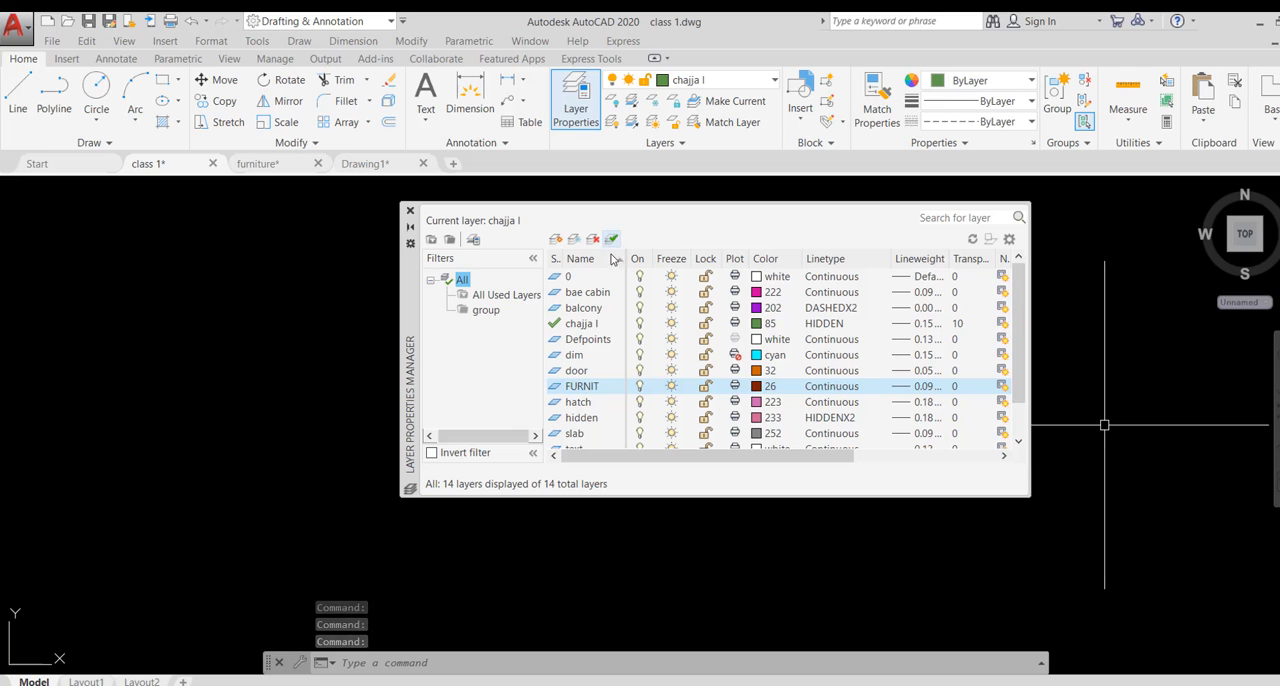
# - Make the door layer current and turn plotting on for the dim layer
pyautogui.click(571, 371)
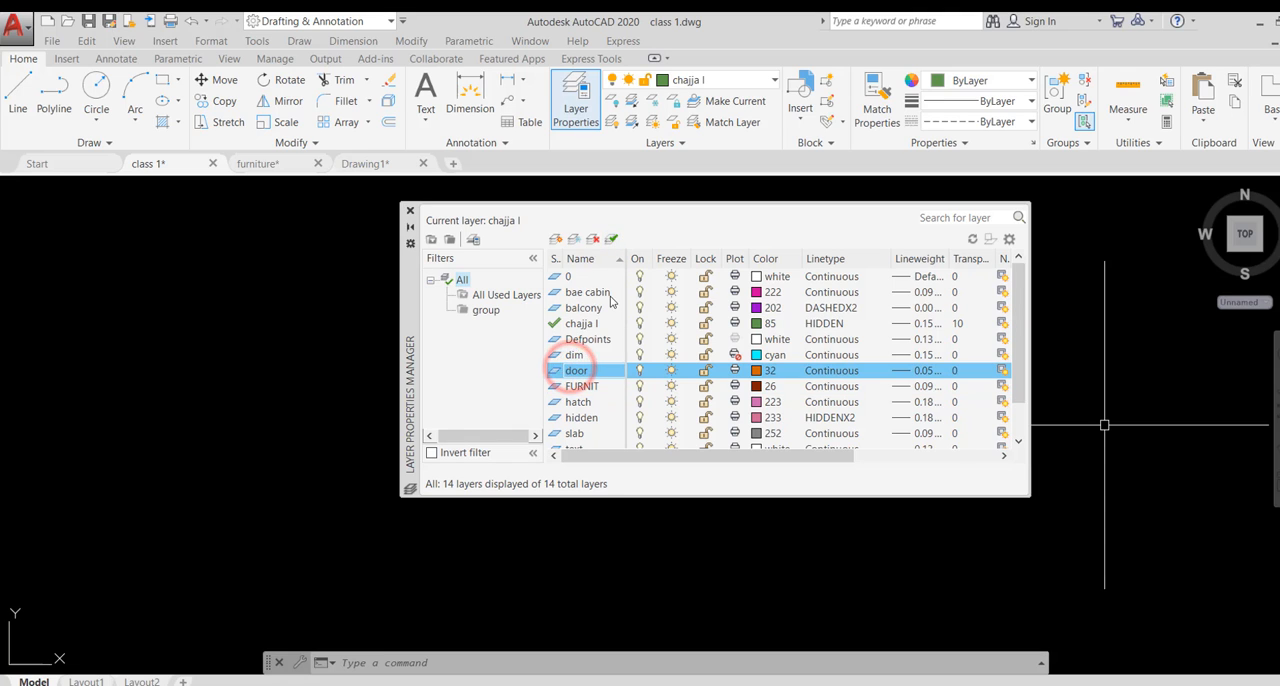
pyautogui.click(611, 240)
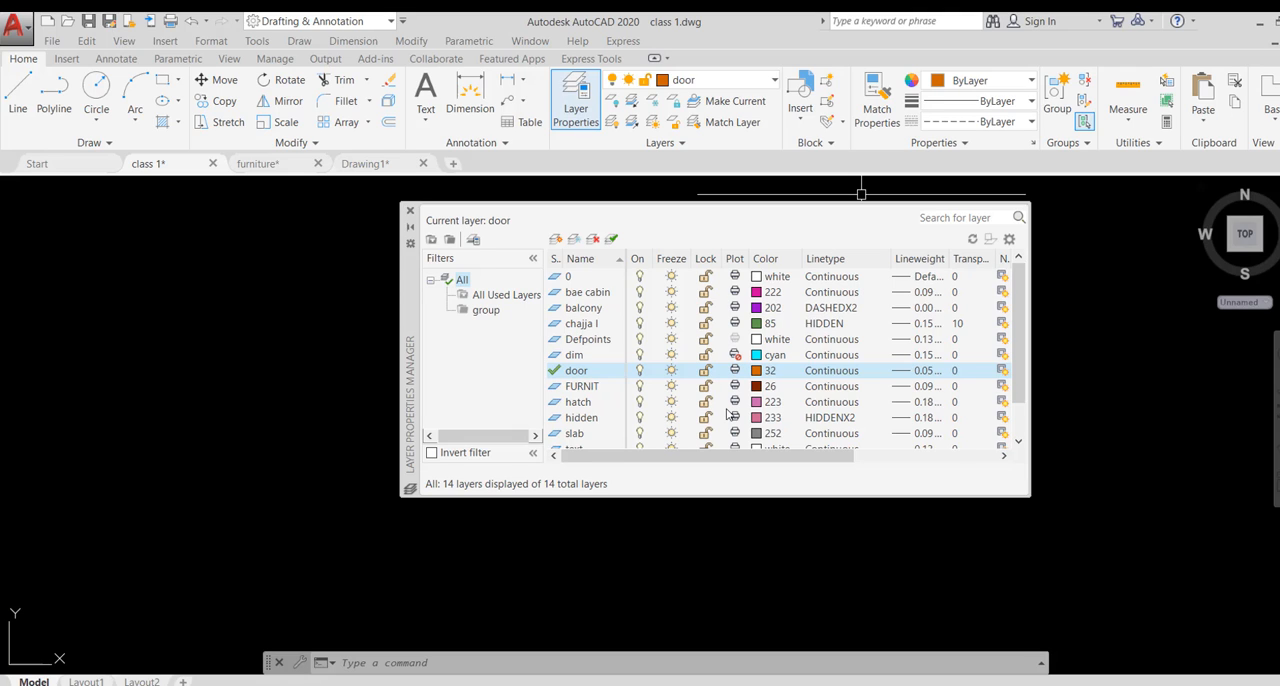
pyautogui.click(737, 355)
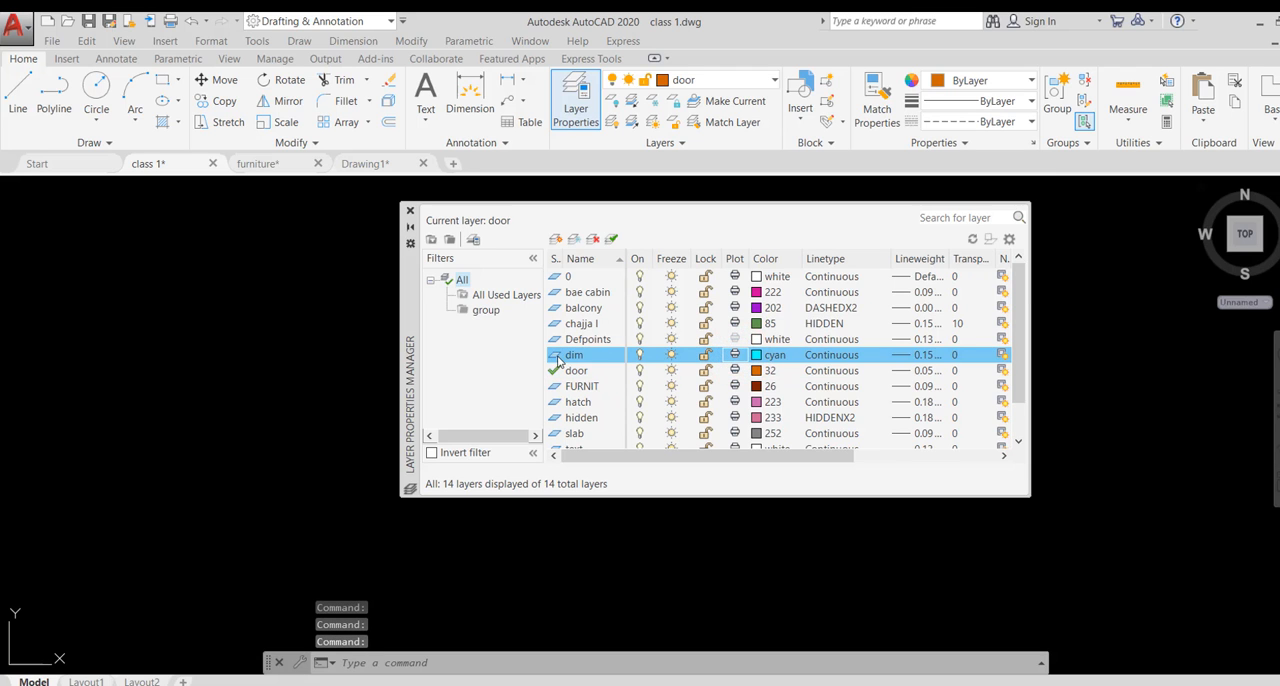
# - Save the current layer settings as a new layer state named "new layer group"
pyautogui.click(476, 242)
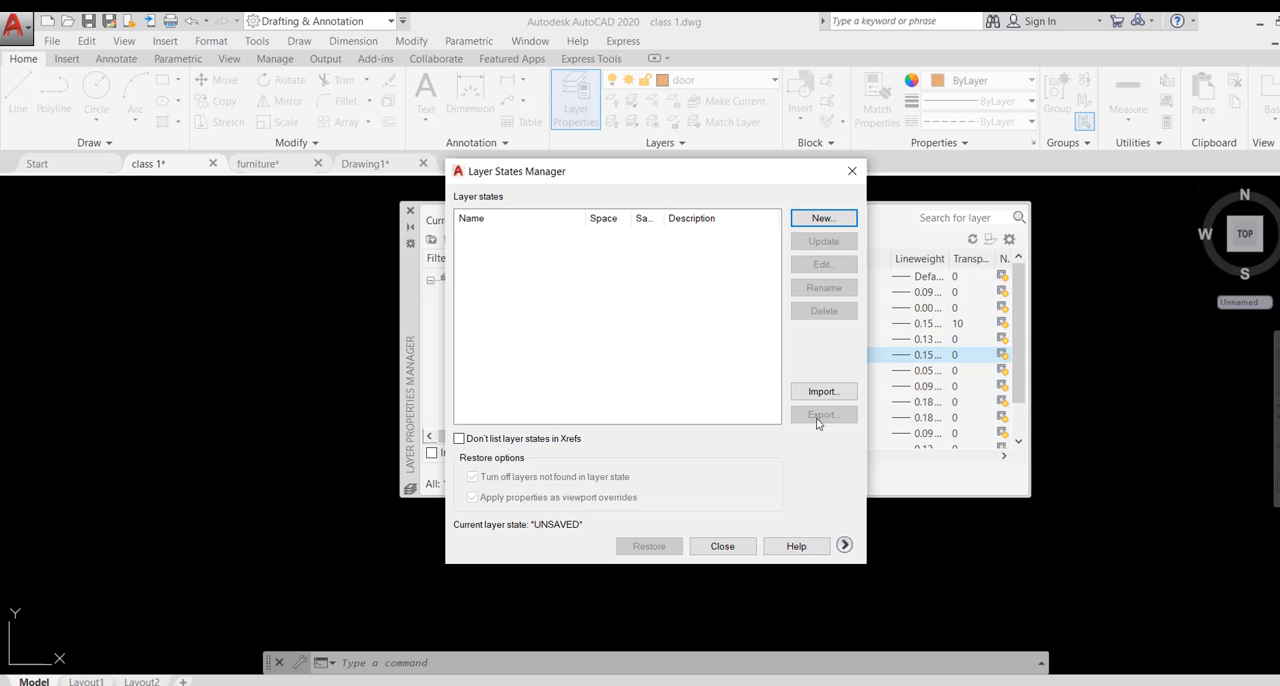
pyautogui.click(823, 219)
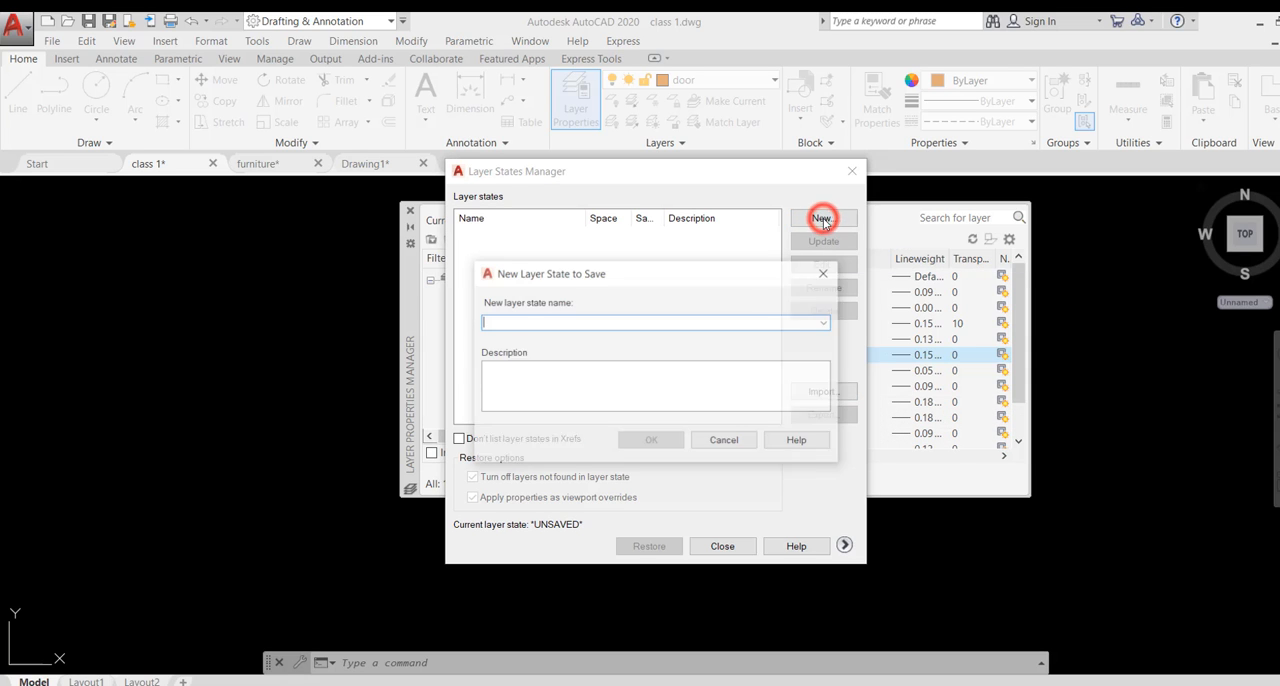
pyautogui.click(517, 319)
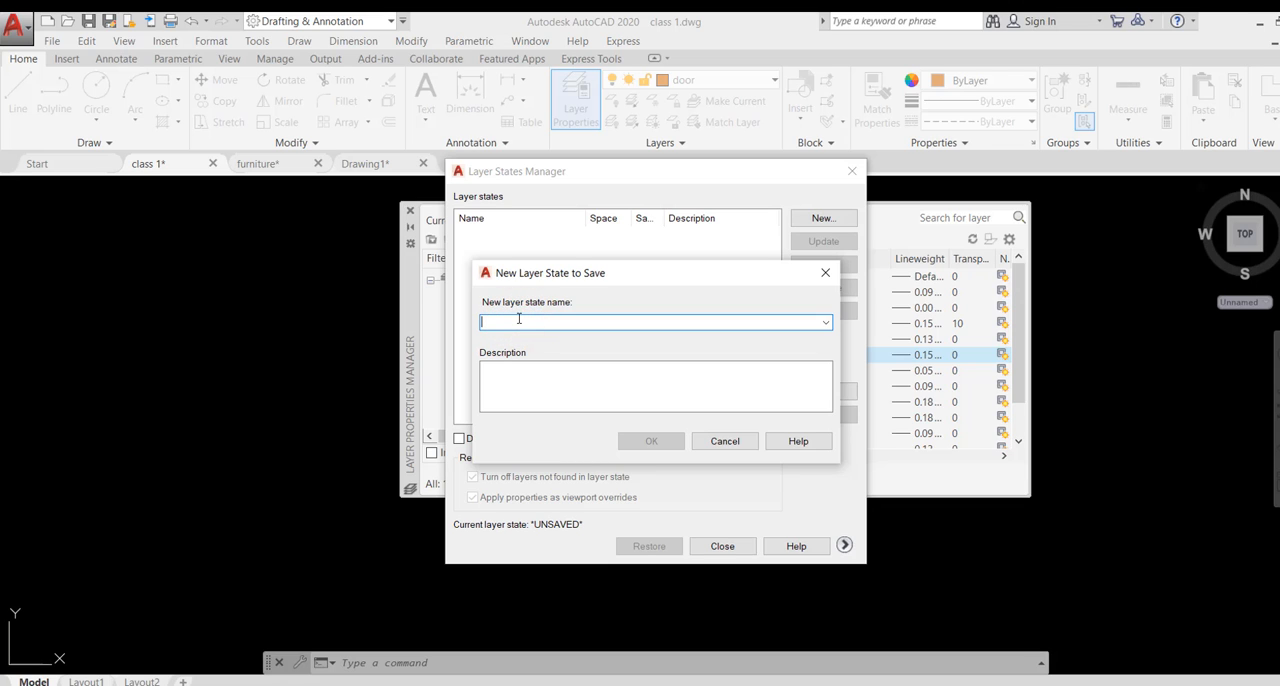
pyautogui.write('new layer group')
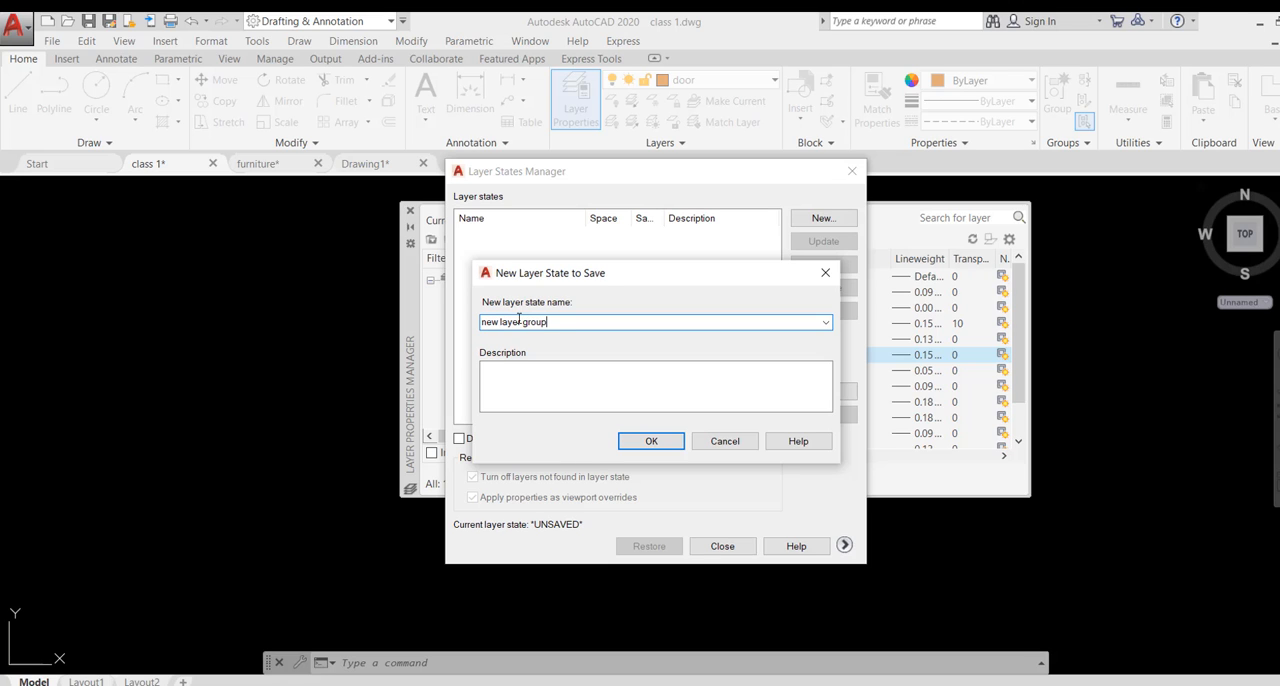
pyautogui.click(655, 440)
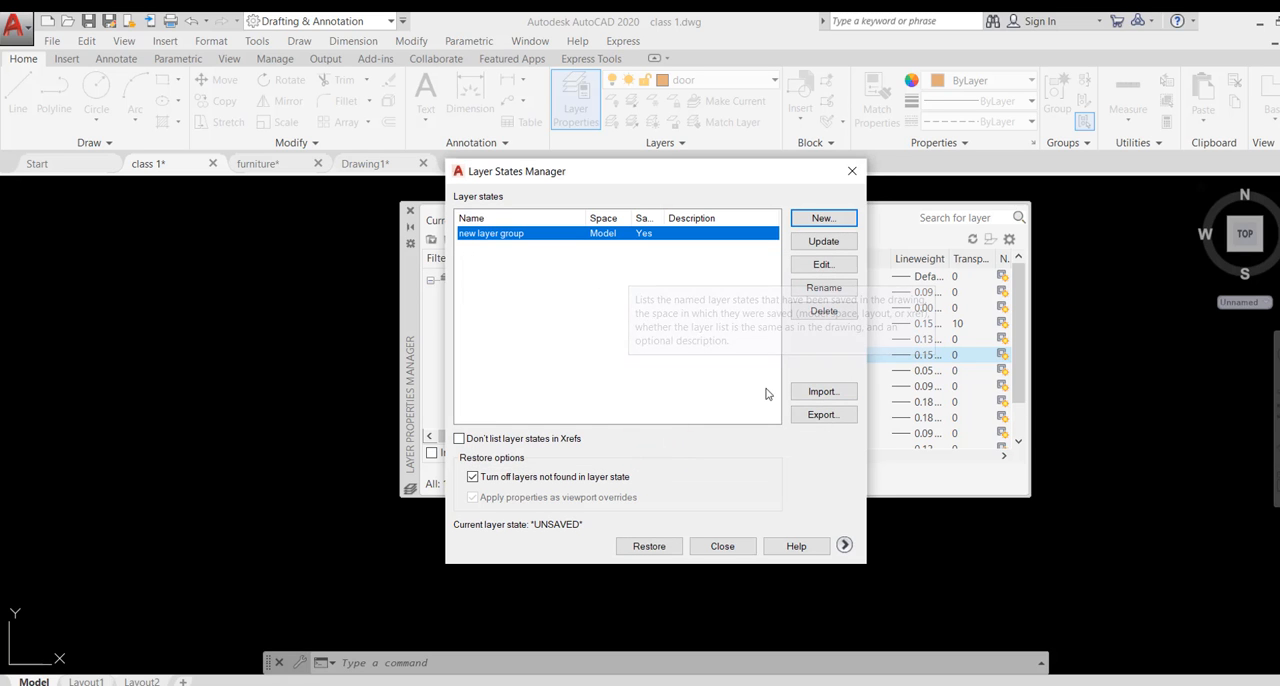
# - Export the layer state to the Desktop as new layer group.las and close the layer managers
pyautogui.click(822, 418)
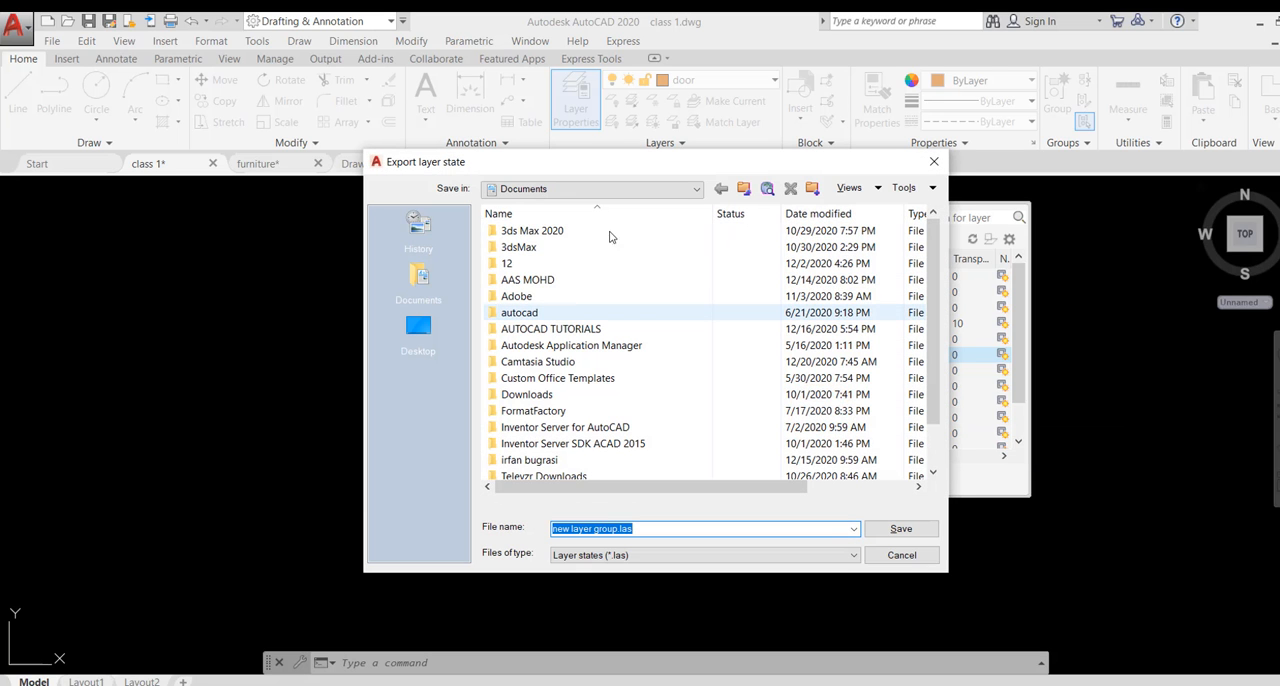
pyautogui.click(424, 338)
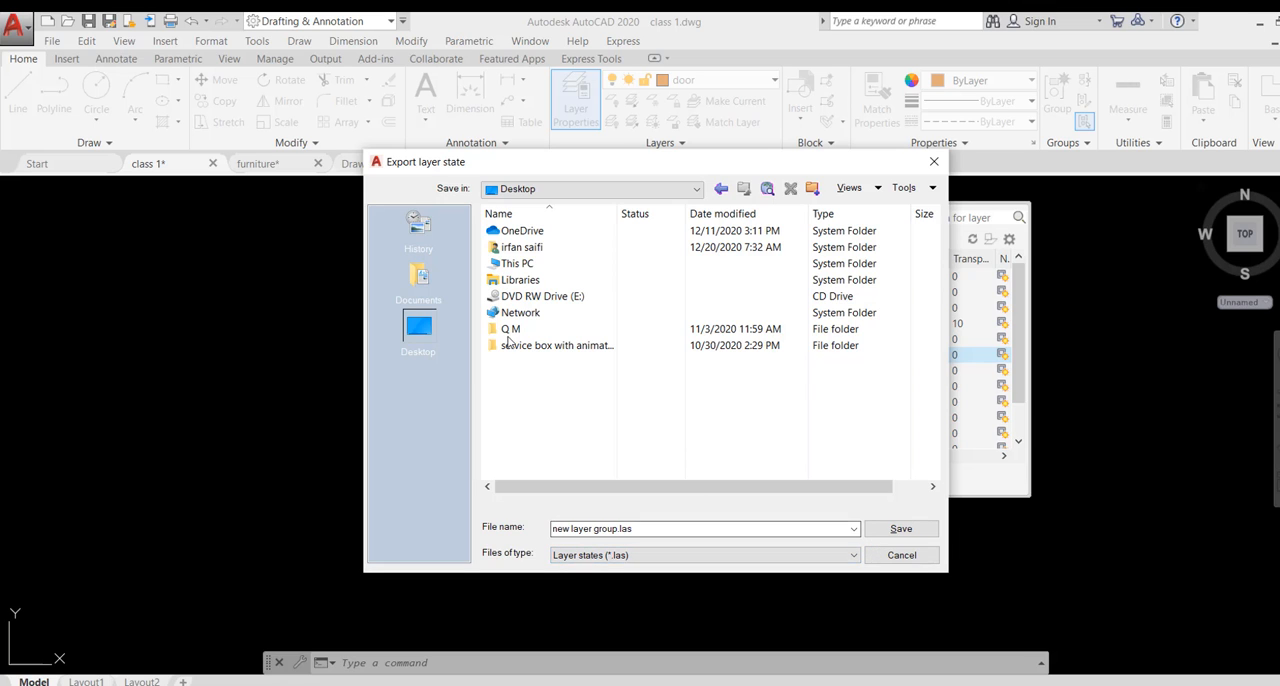
pyautogui.click(897, 532)
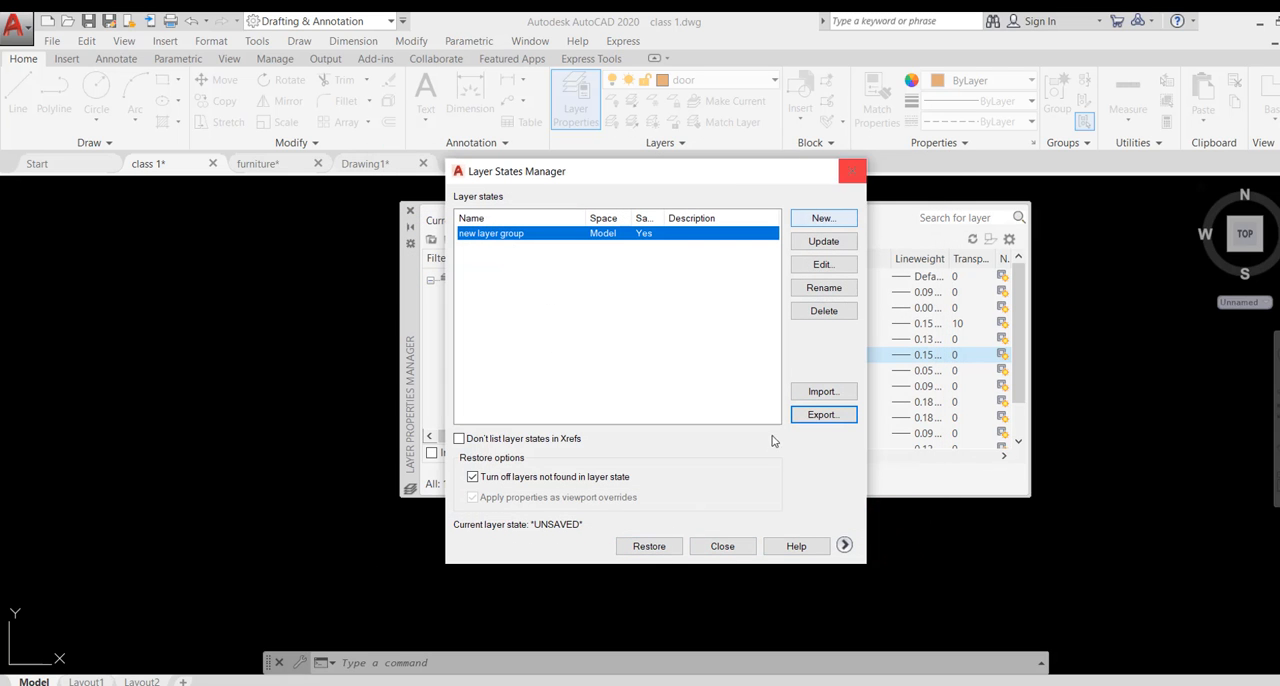
pyautogui.click(722, 546)
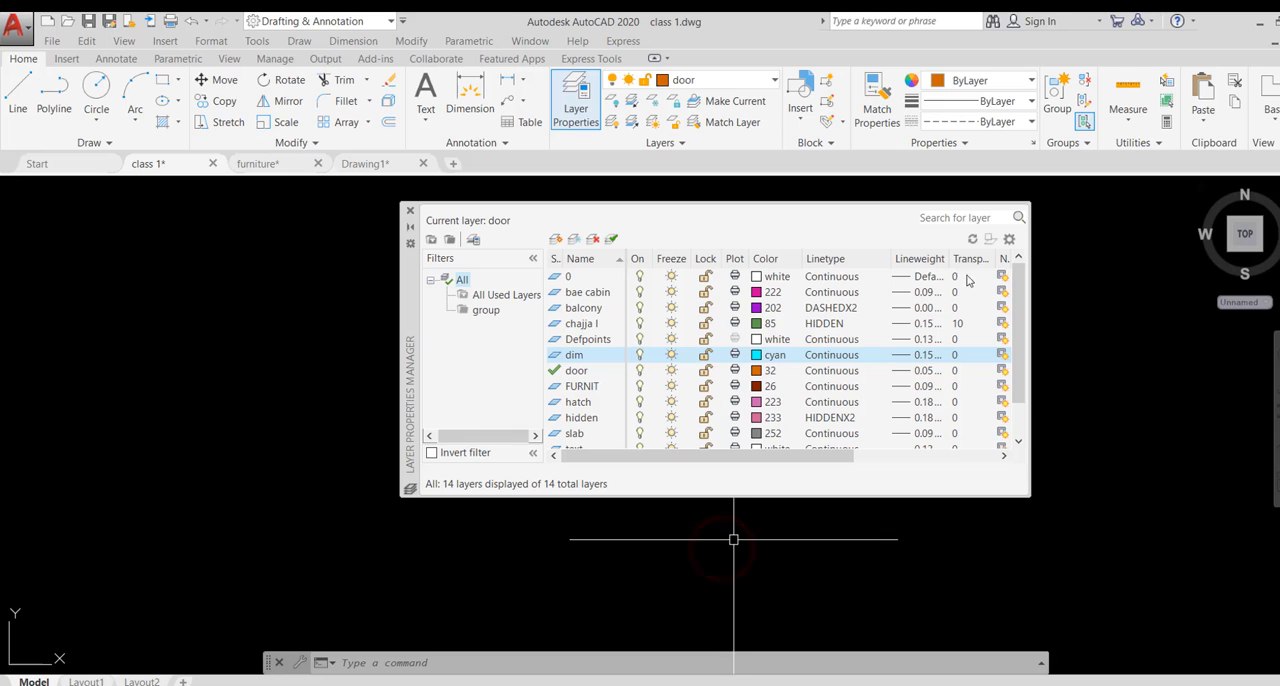
pyautogui.click(409, 211)
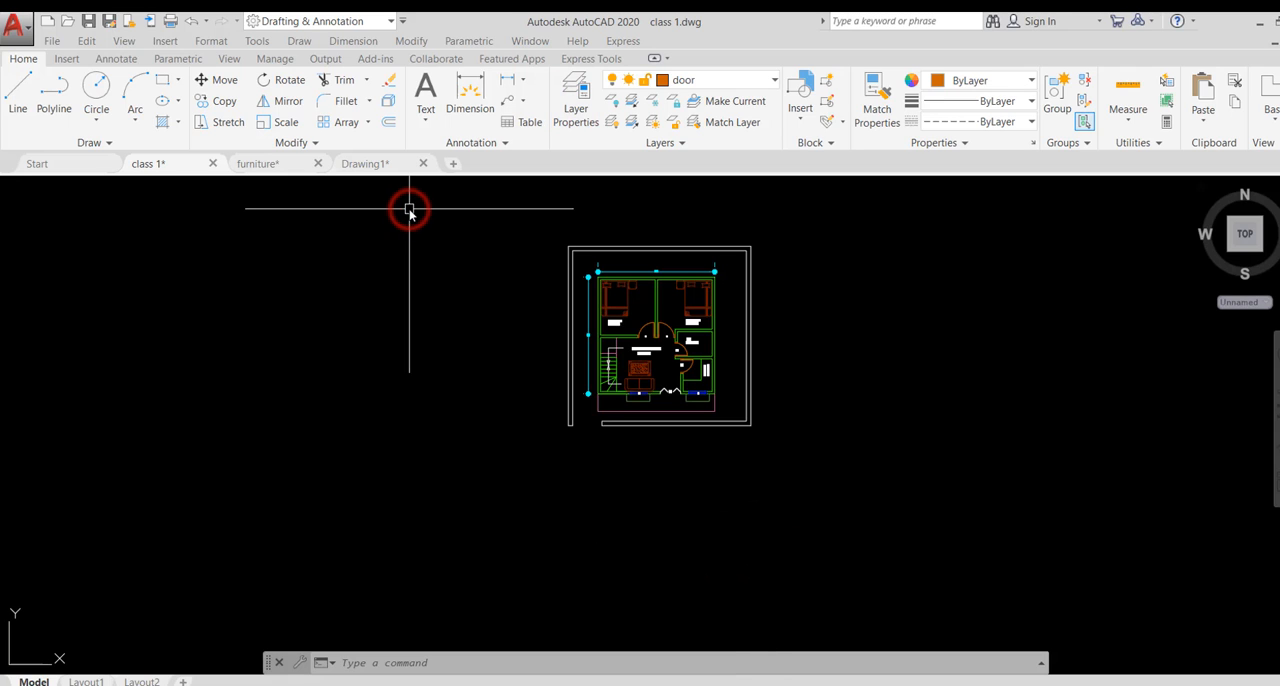
# - Switch to the Drawing1 drawing and check its list of layers
pyautogui.click(375, 164)
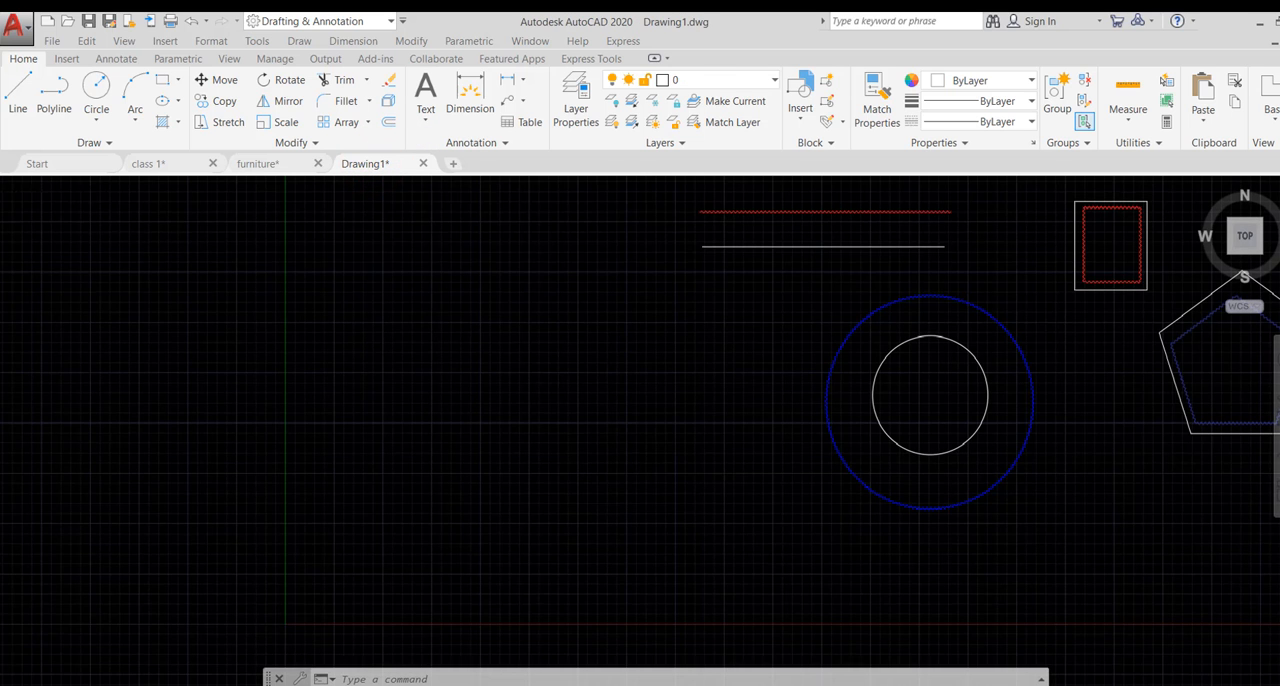
pyautogui.click(752, 85)
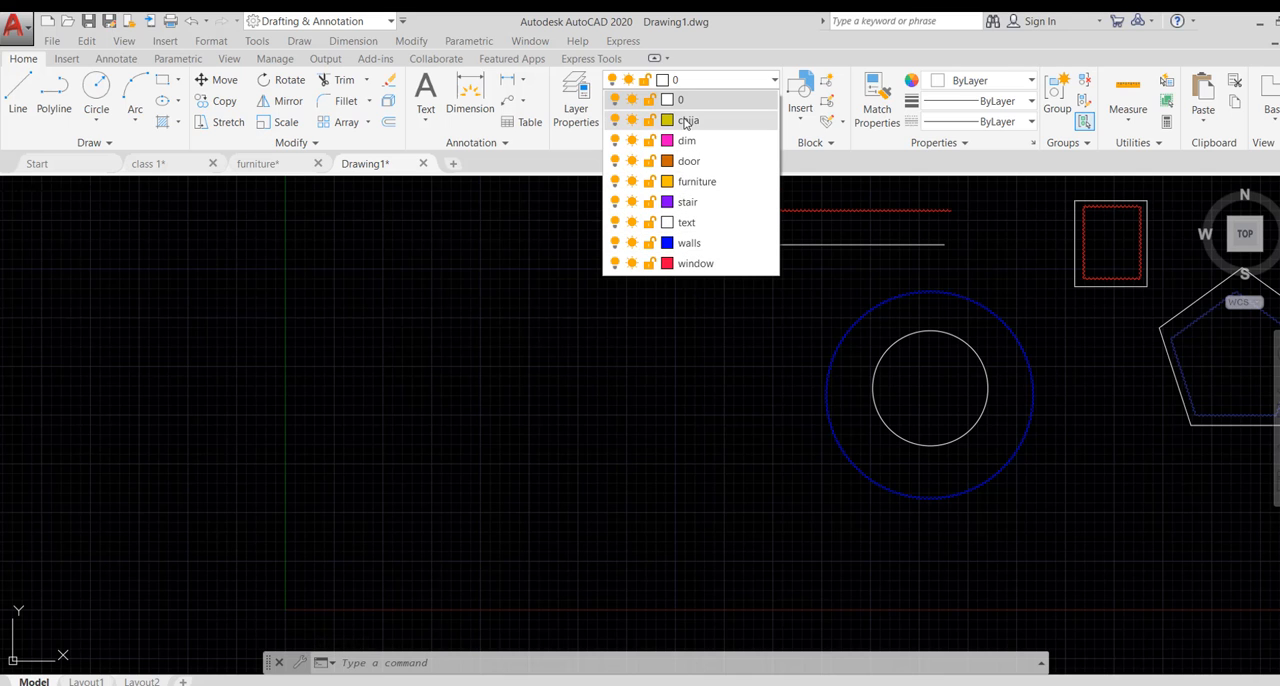
pyautogui.click(629, 366)
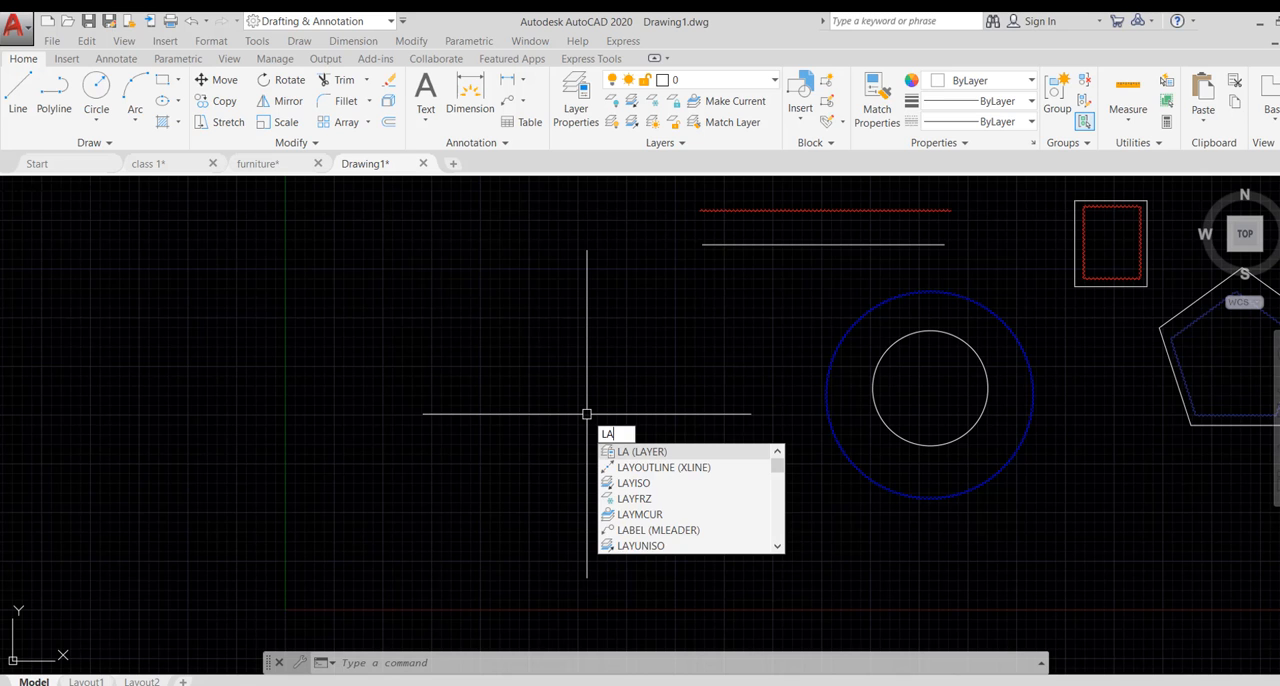
# - Import the layer state file "new layer group" (*.las) from the Desktop into Drawing1, restore it, and review the layers
pyautogui.press('Return')
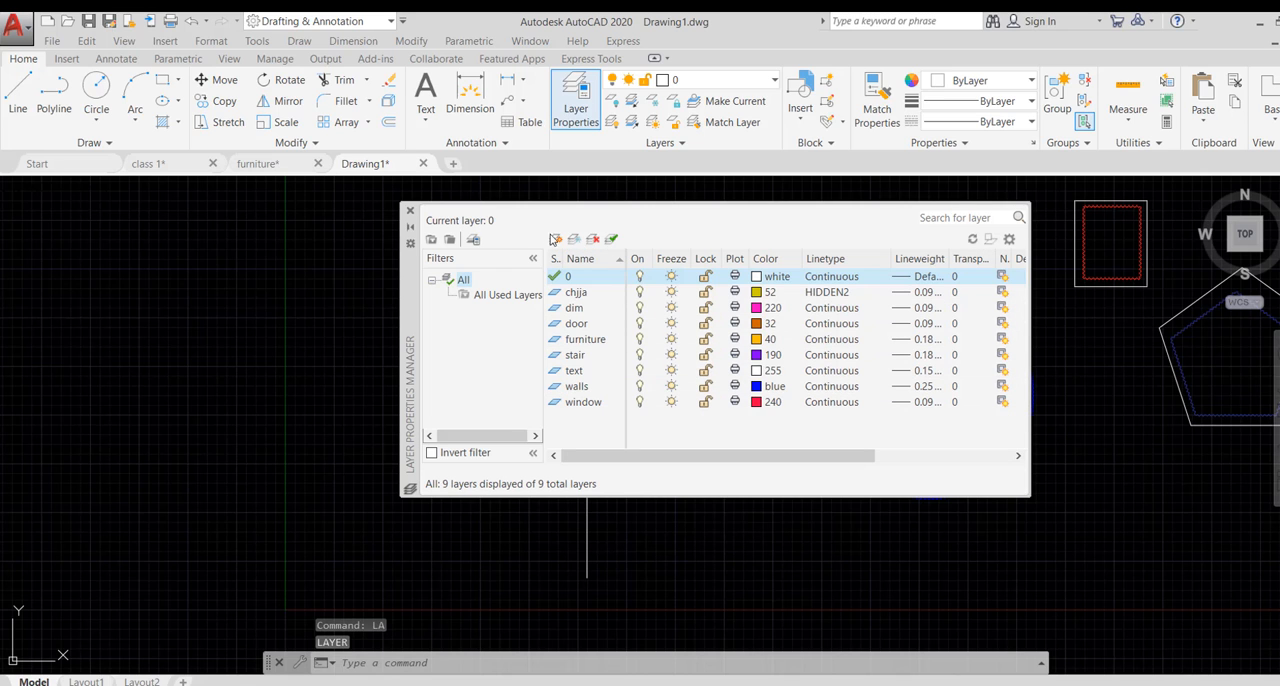
pyautogui.click(475, 242)
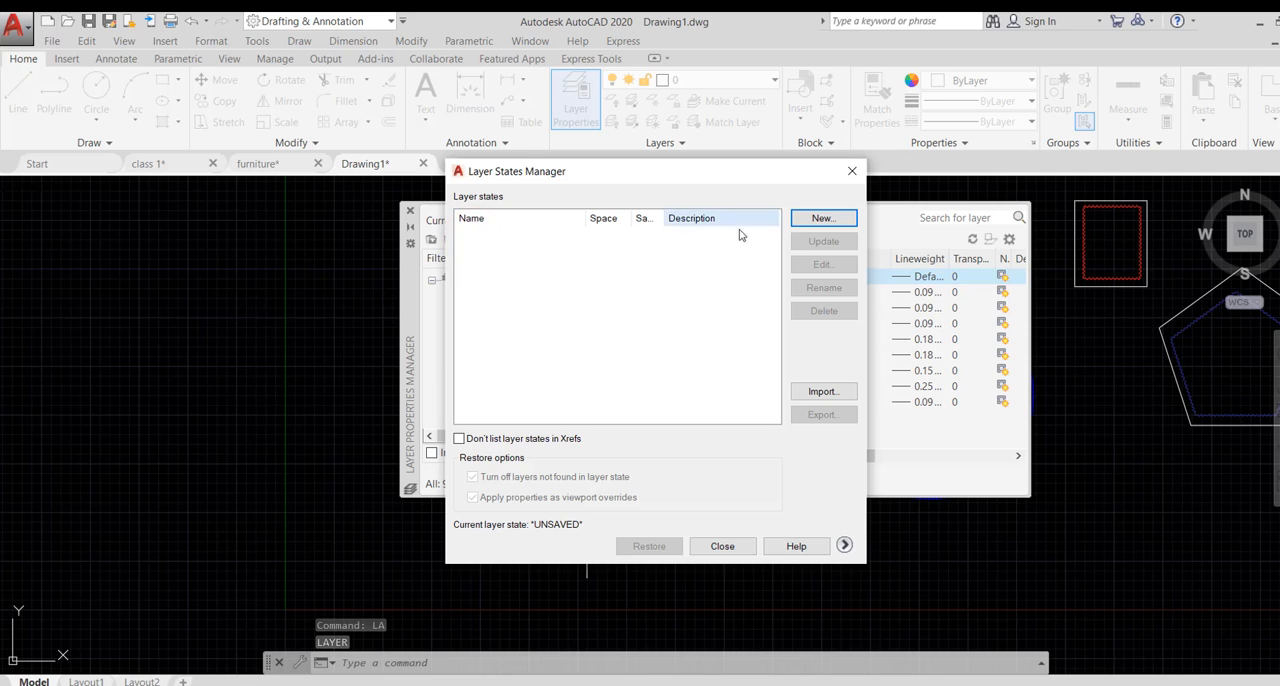
pyautogui.click(823, 392)
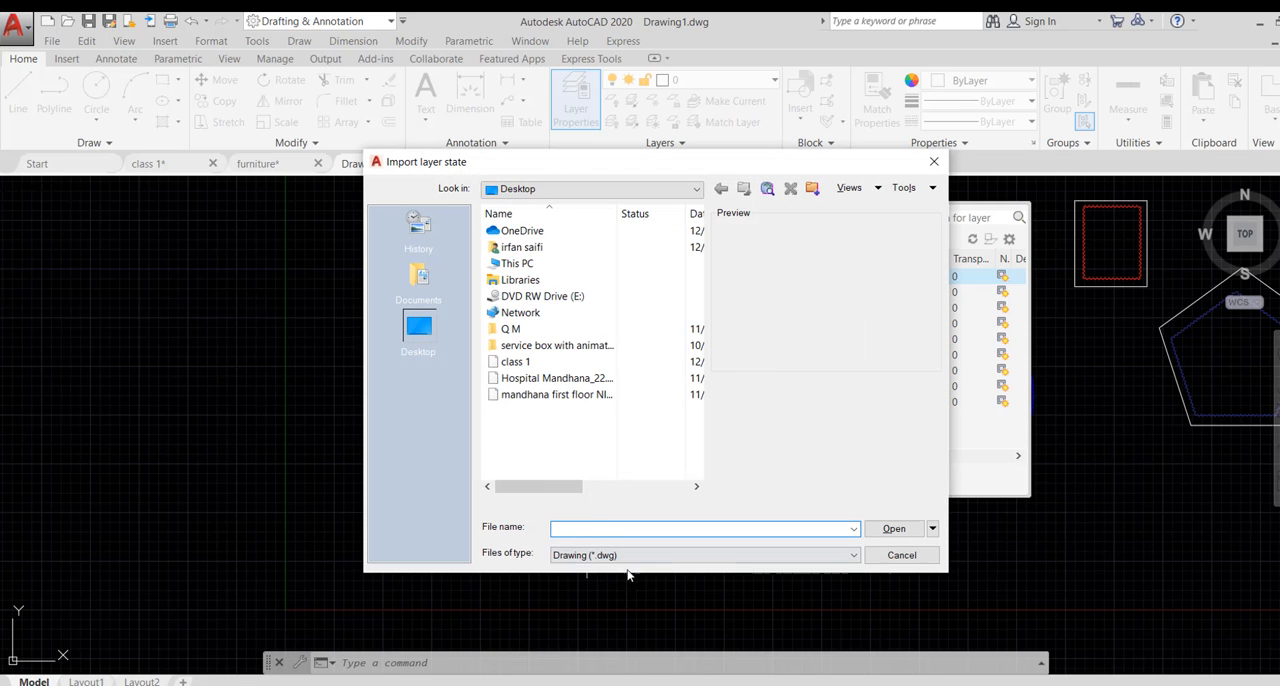
pyautogui.click(663, 555)
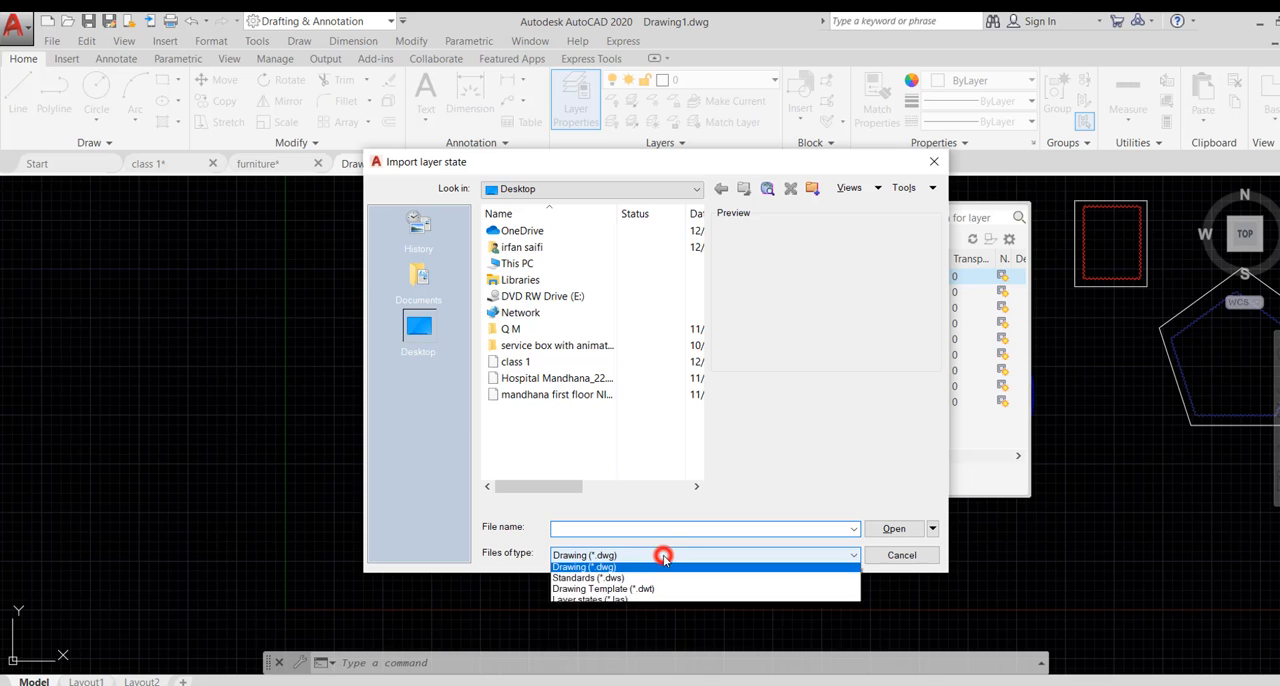
pyautogui.click(598, 603)
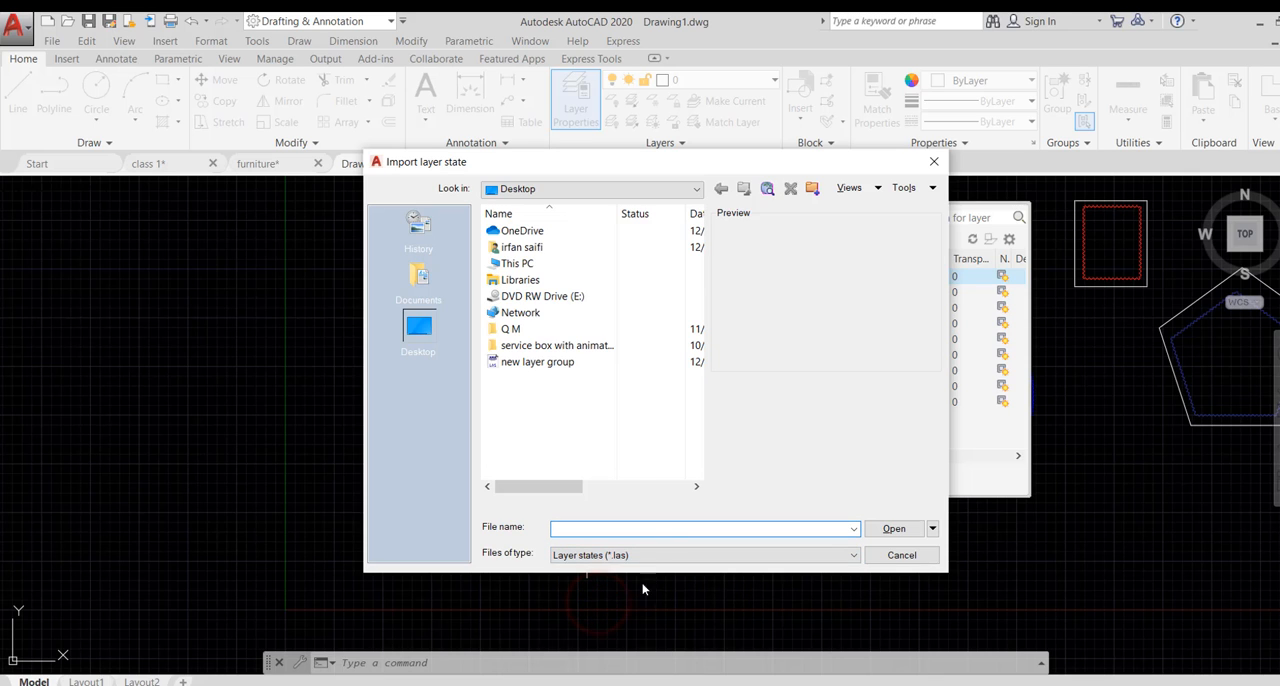
pyautogui.click(509, 366)
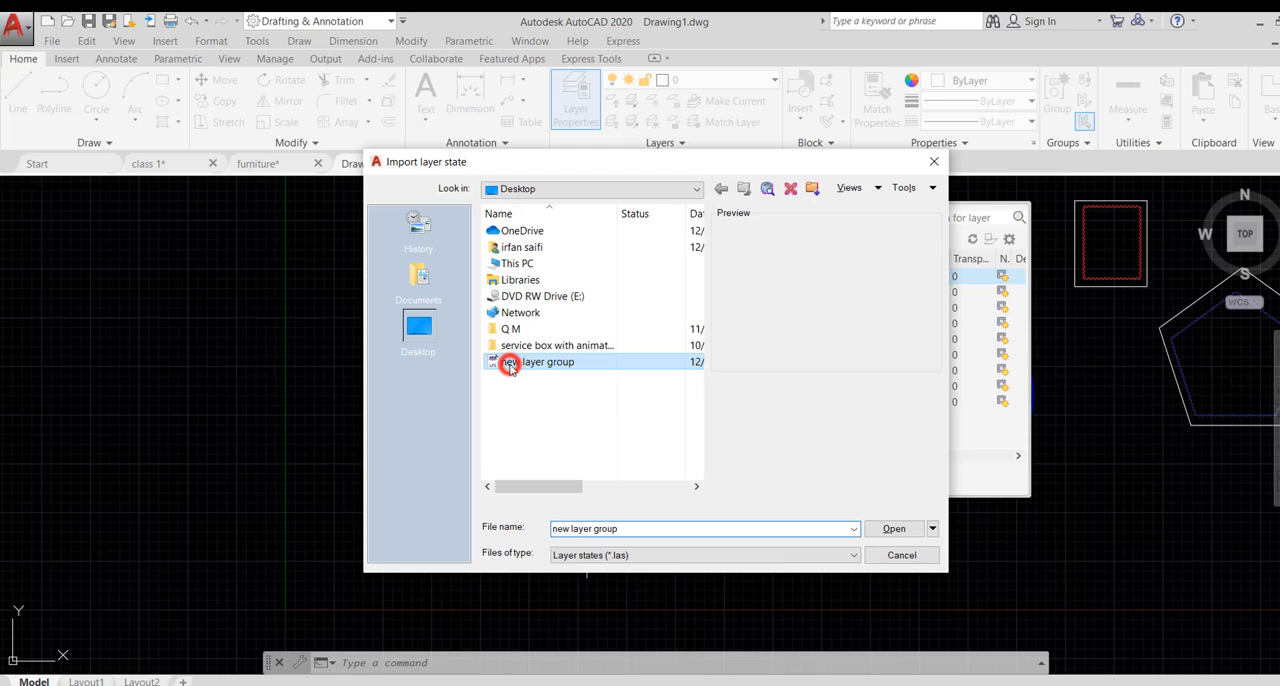
pyautogui.click(894, 529)
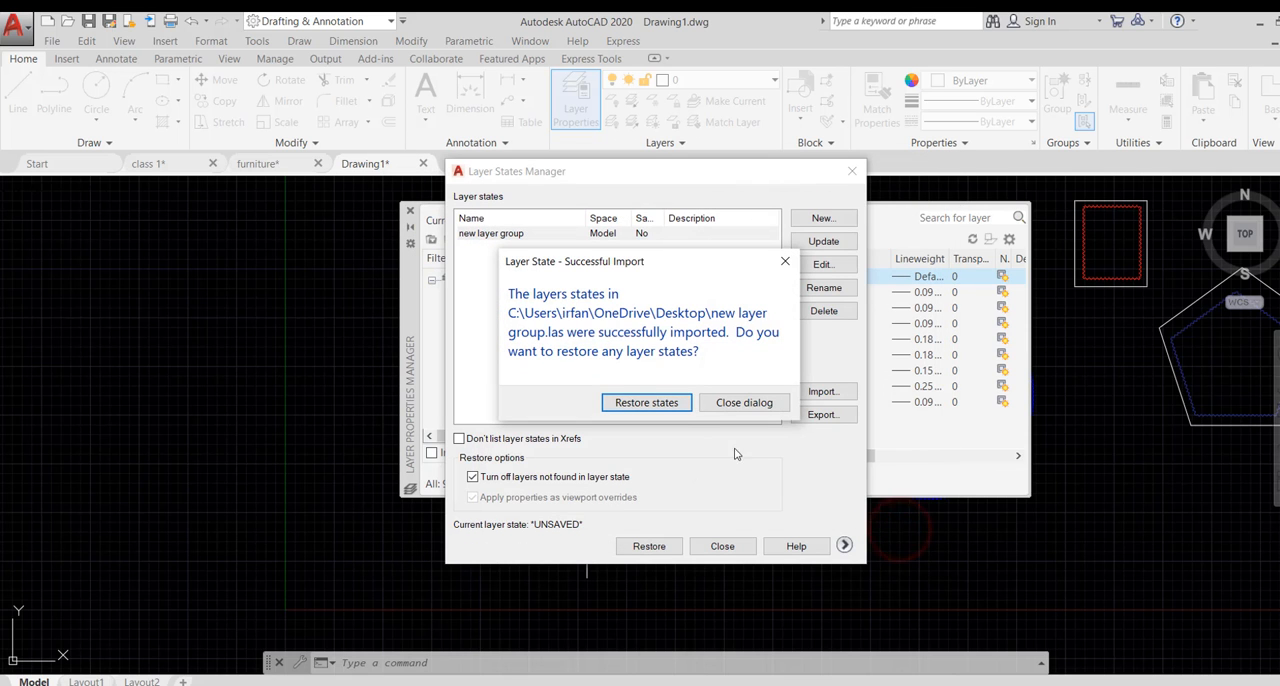
pyautogui.click(658, 403)
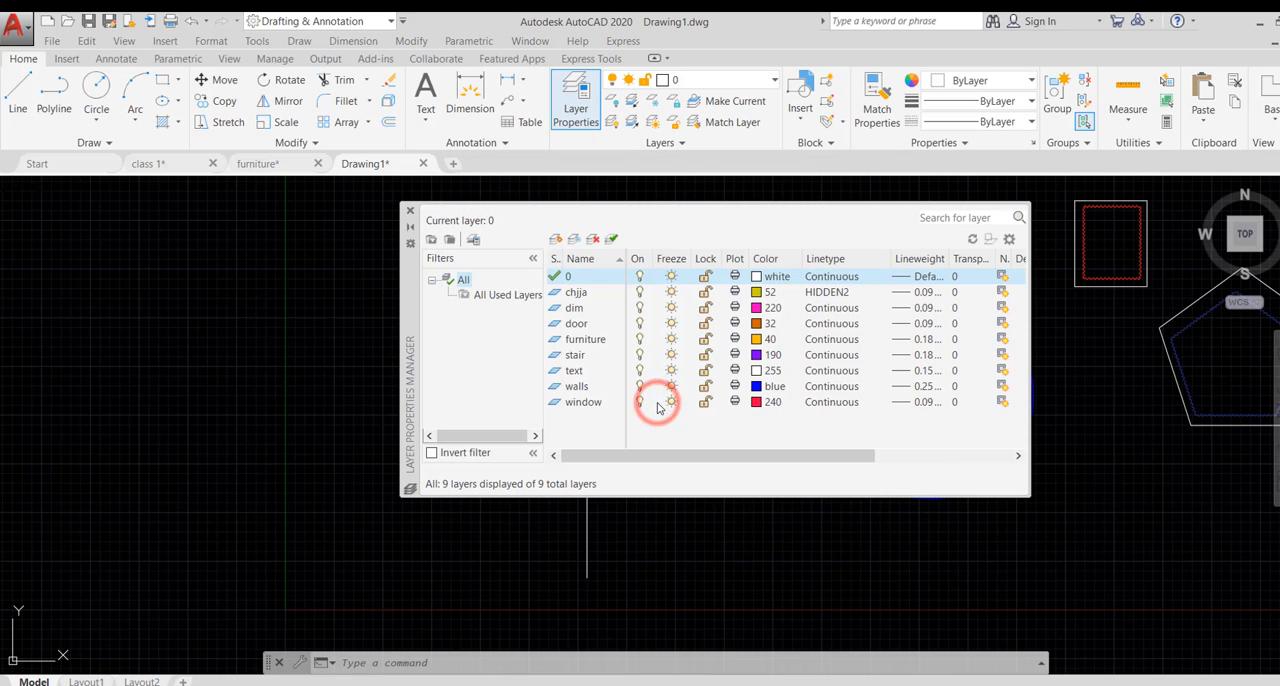
pyautogui.scroll(-3, 756, 330)
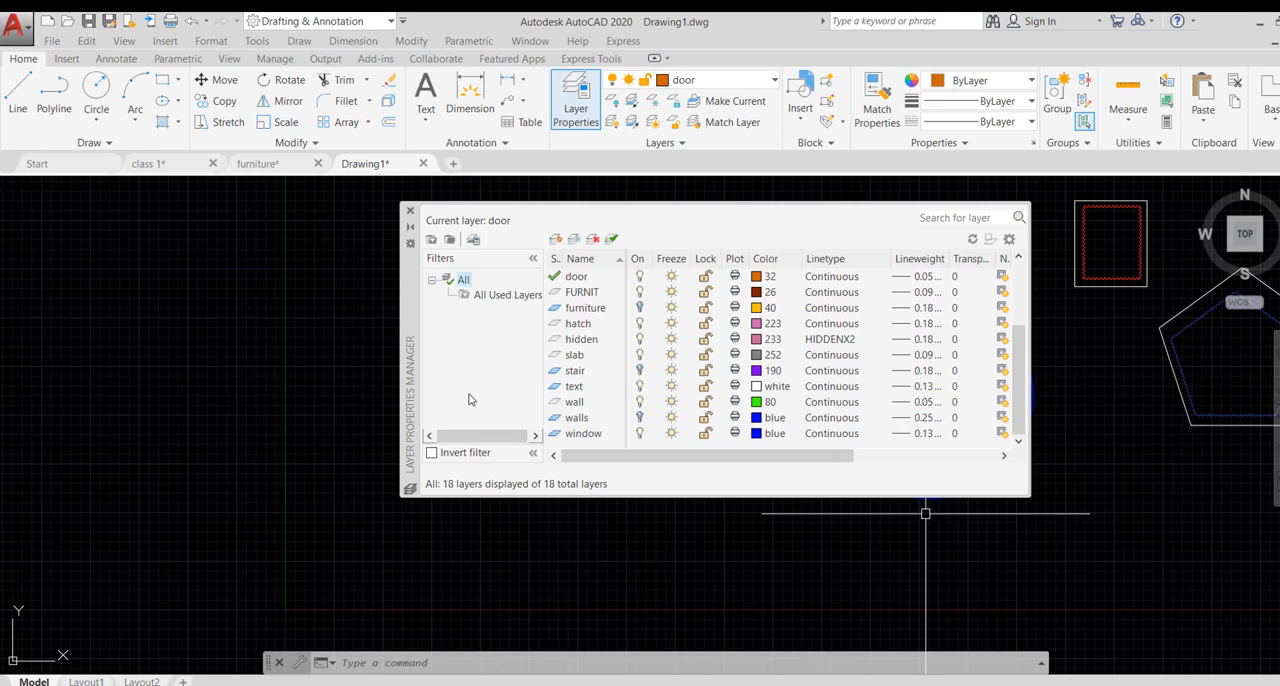
pyautogui.click(409, 213)
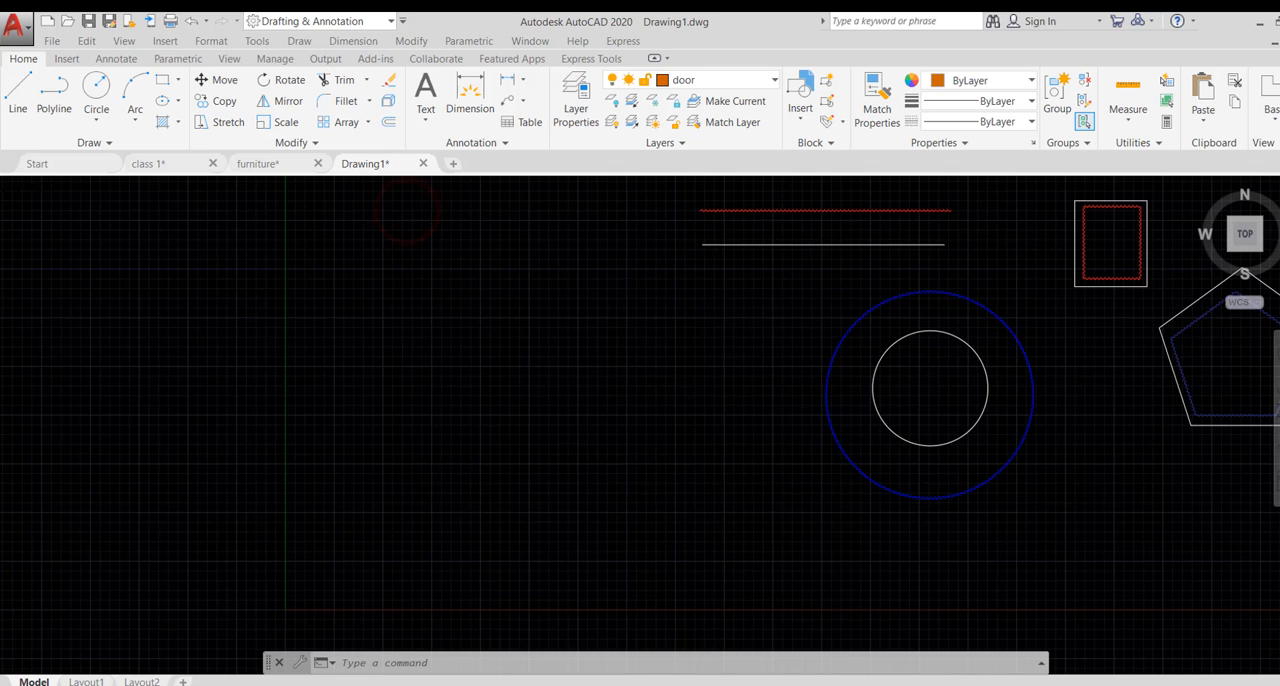
pyautogui.scroll(-5, 562, 386)
pyautogui.scroll(6, 562, 386)
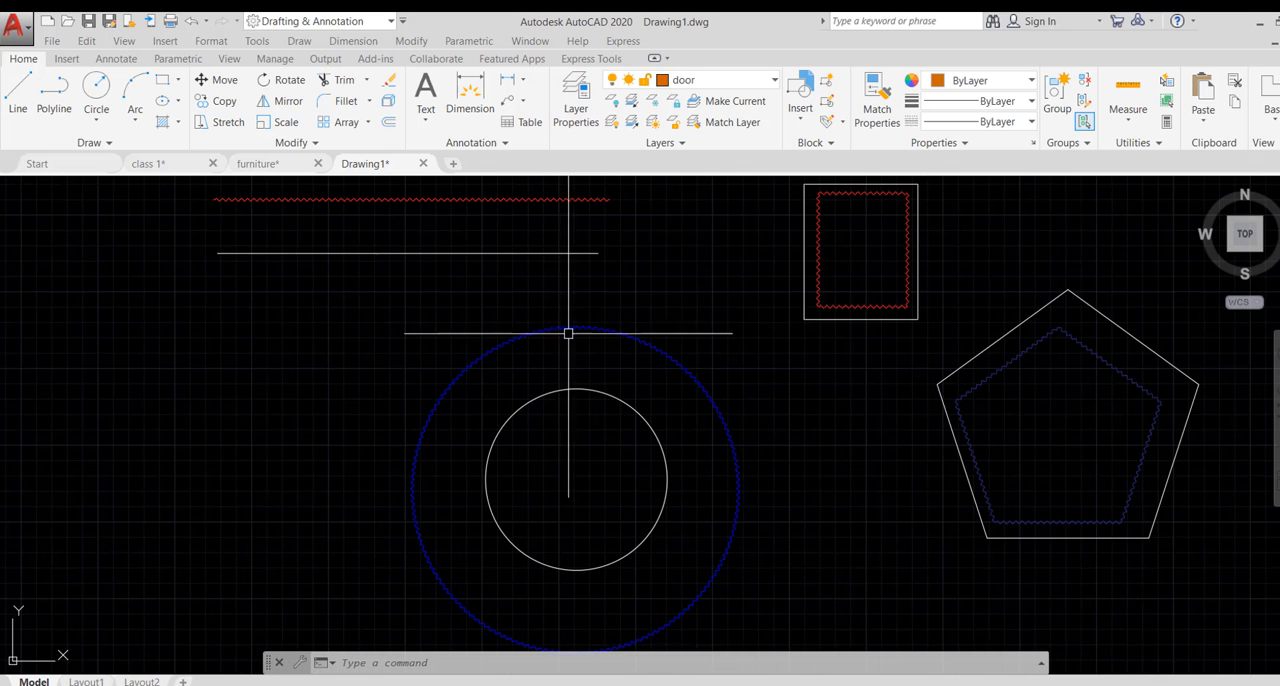